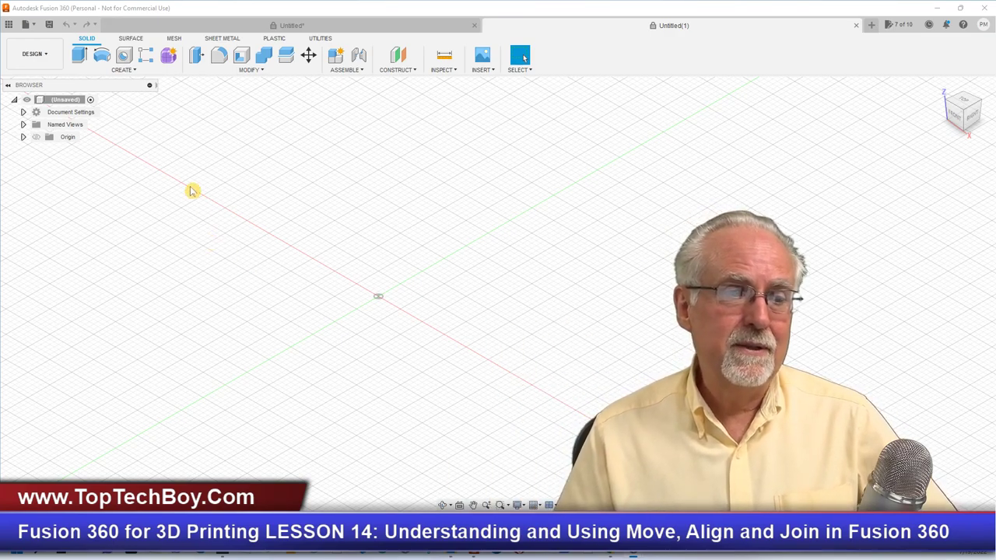
Start a spur gear and set module 1.5 with 12 teeth.
click(135, 73)
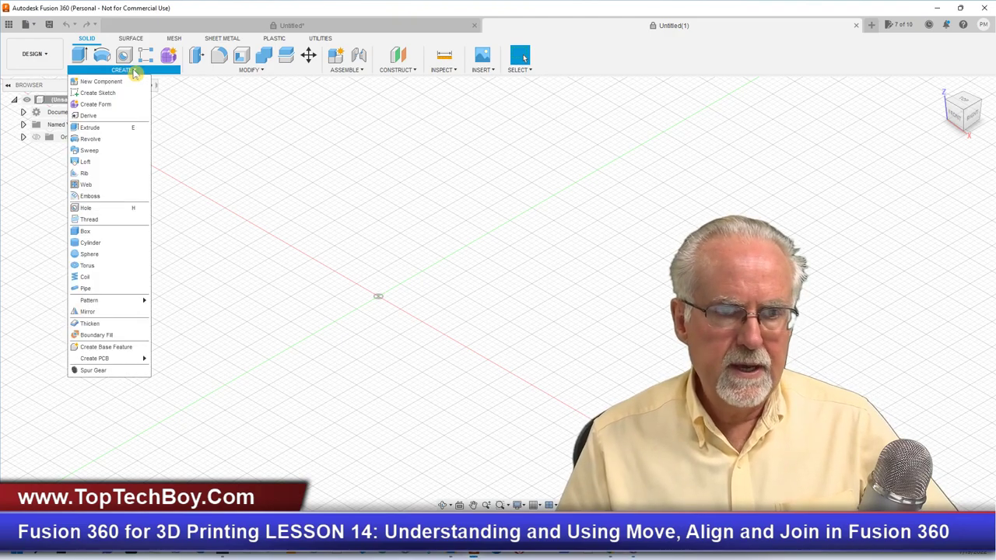
click(125, 372)
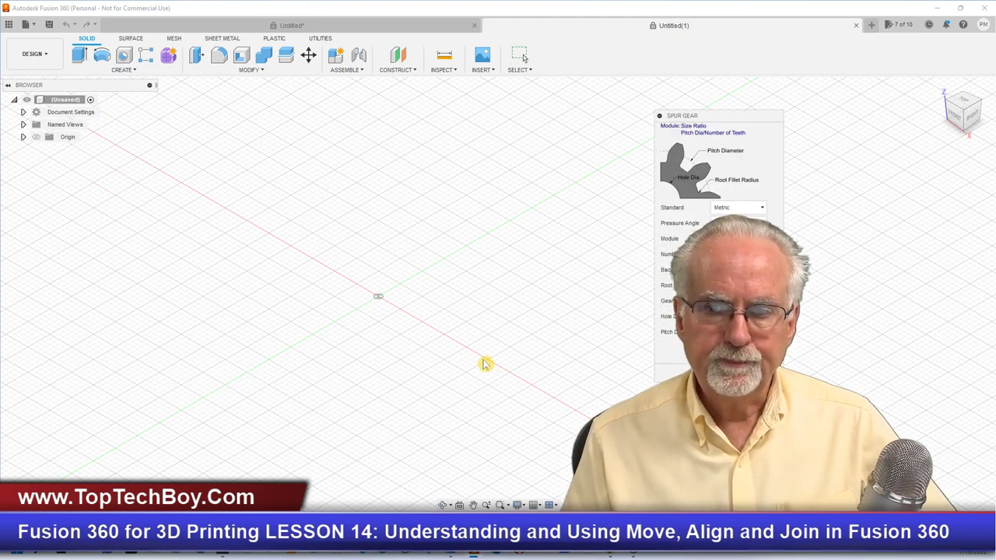
drag(714, 118, 207, 115)
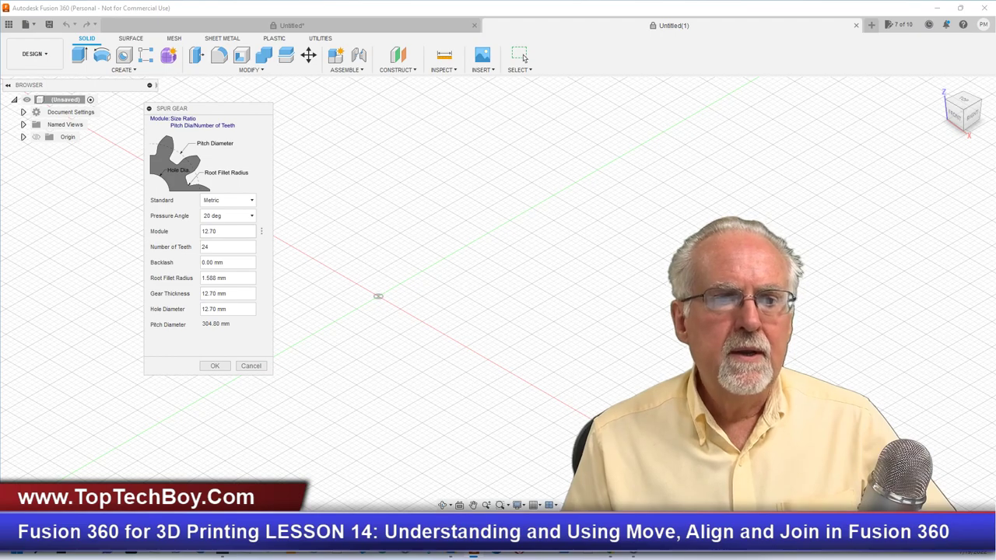
double_click(208, 231)
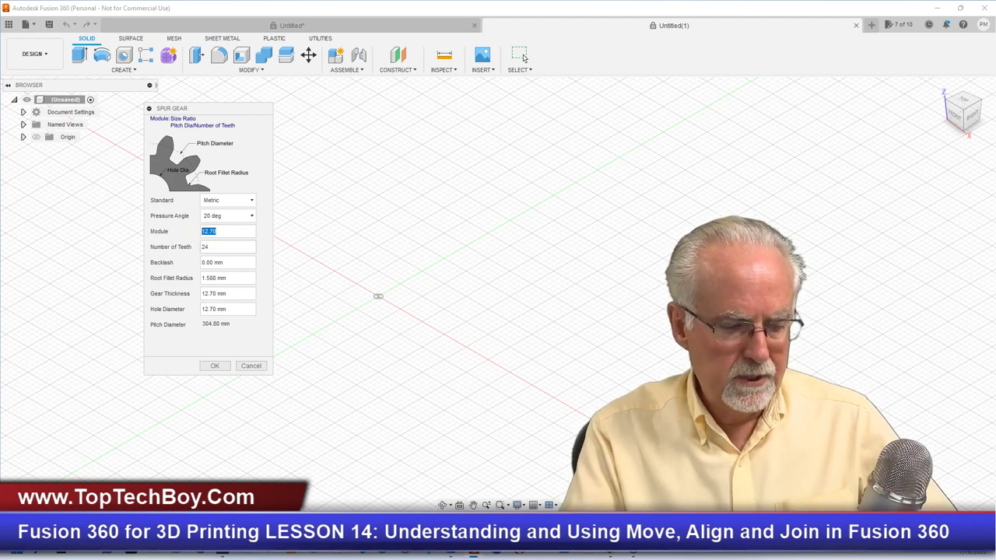
text(51)
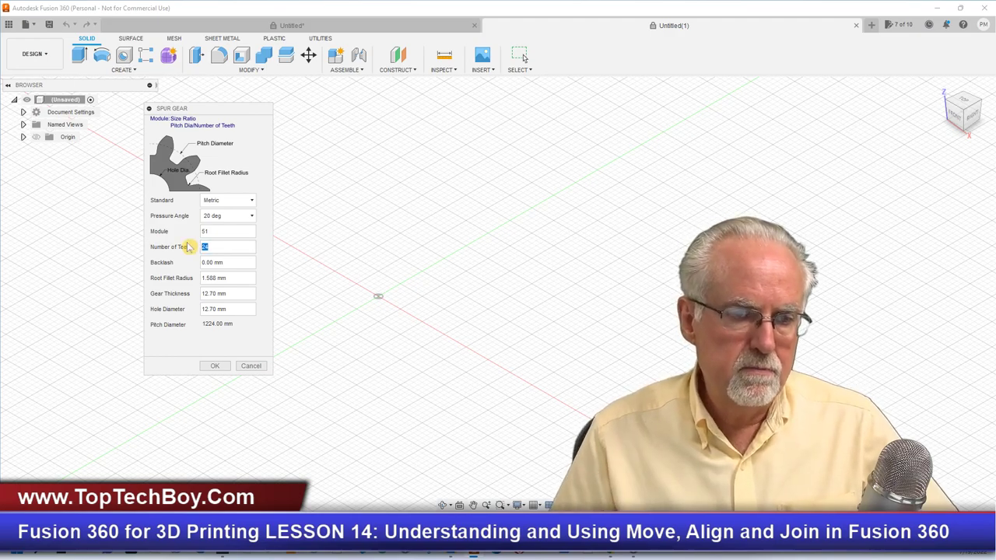
text(12)
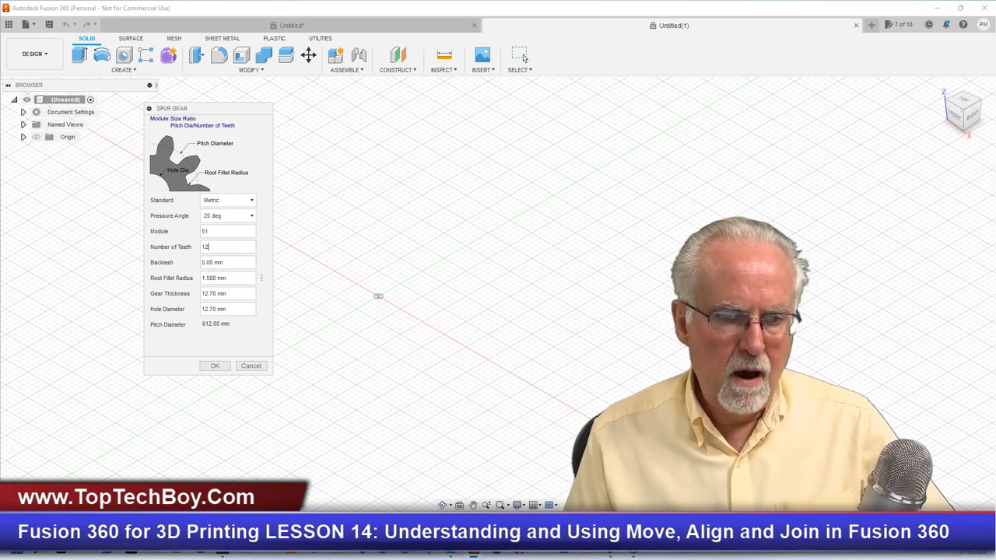
Change the backlash value and set the root fillet radius to 0.1 mm.
drag(223, 262, 162, 263)
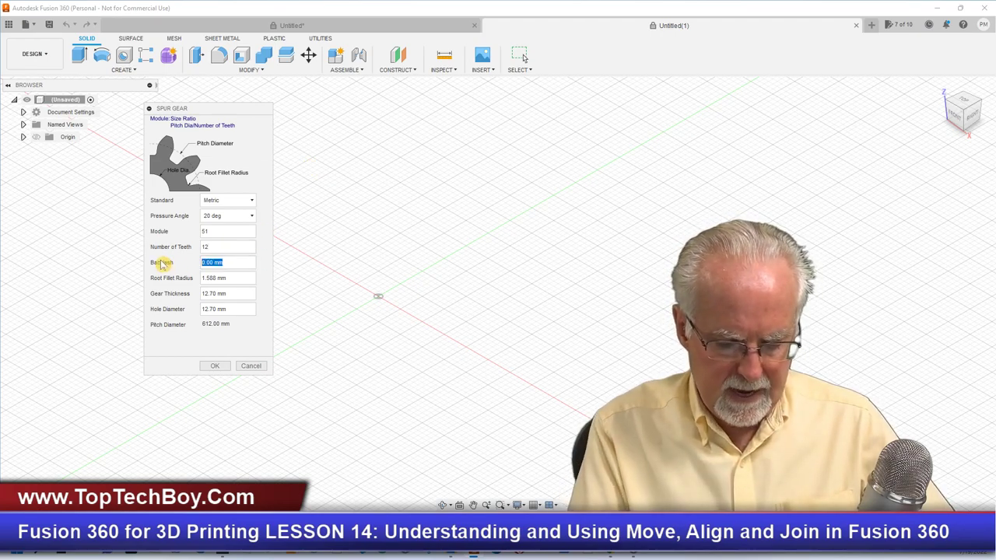
key(BackSpace)
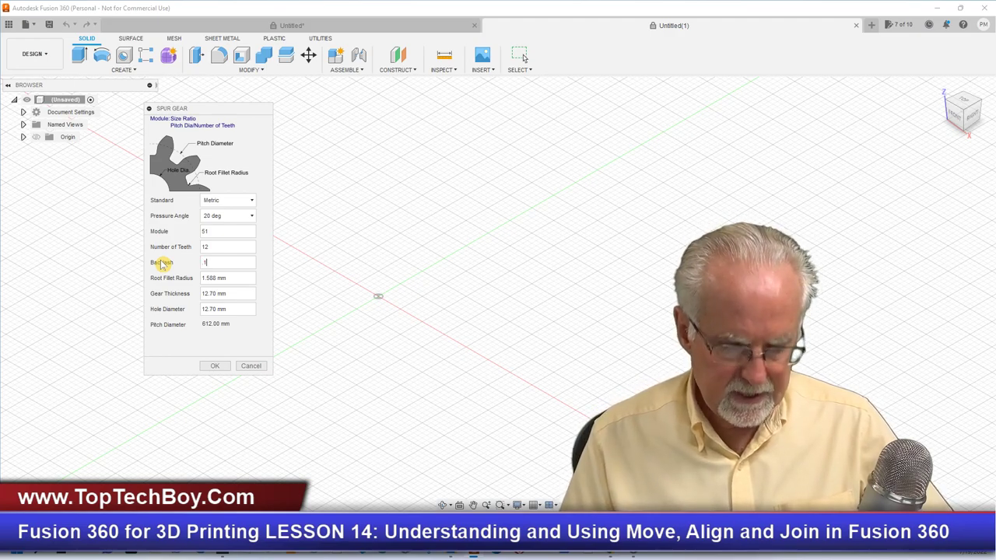
text(1)
drag(225, 277, 185, 282)
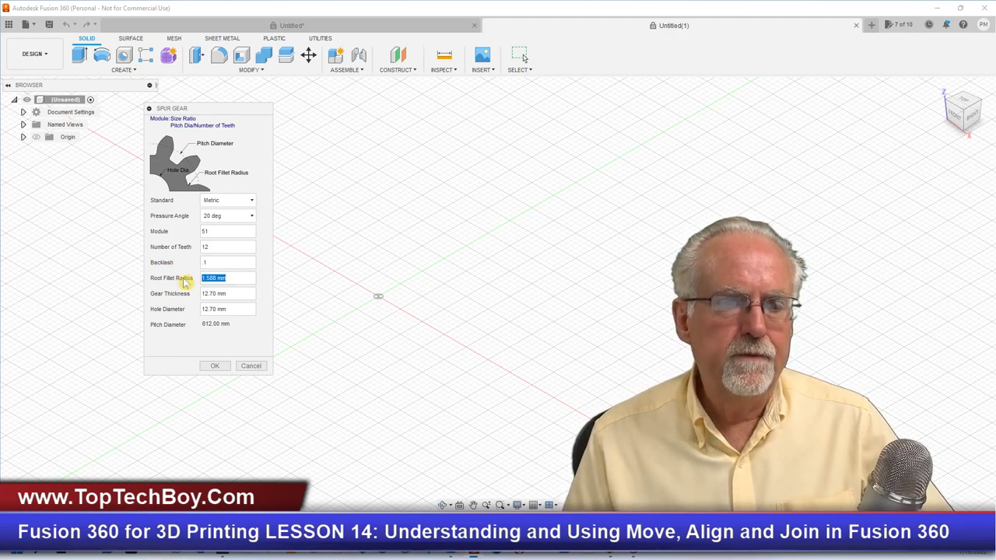
key(BackSpace)
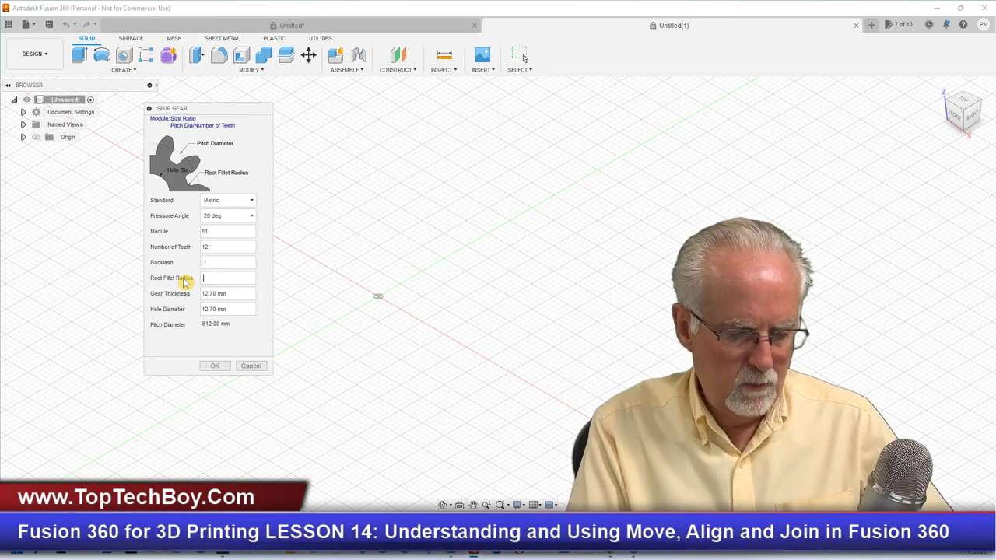
text(.1)
key(Return)
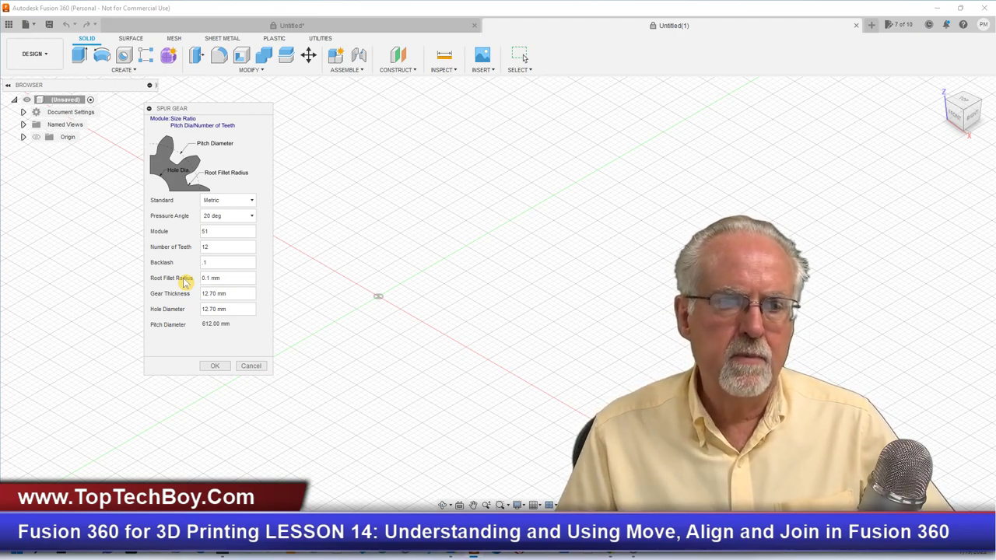
Set 10 mm gear thickness and a 7 mm hole diameter, correct the module, and create the gear.
mouse_move(213, 294)
mouse_down()
mouse_move(226, 293)
mouse_move(196, 293)
mouse_up()
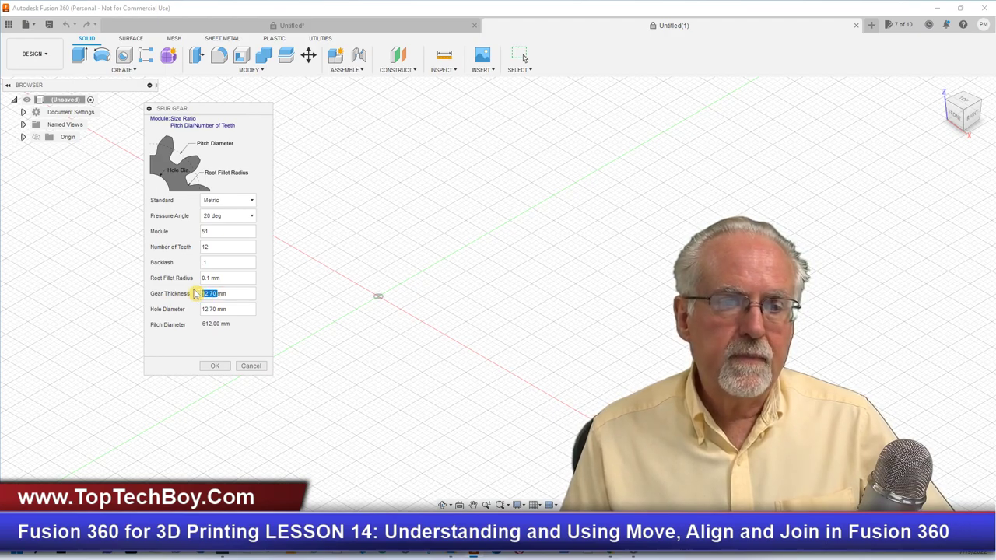
text(10)
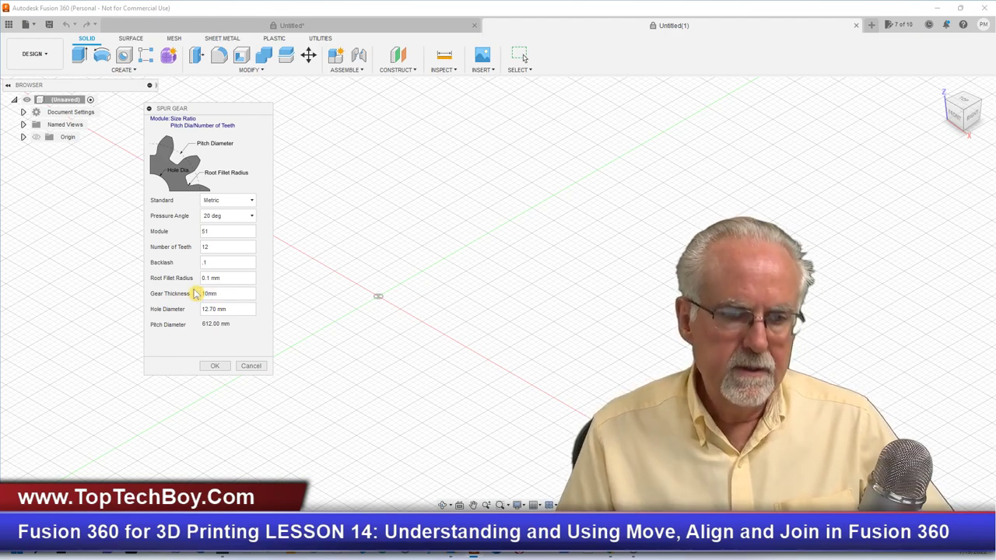
drag(224, 308, 178, 304)
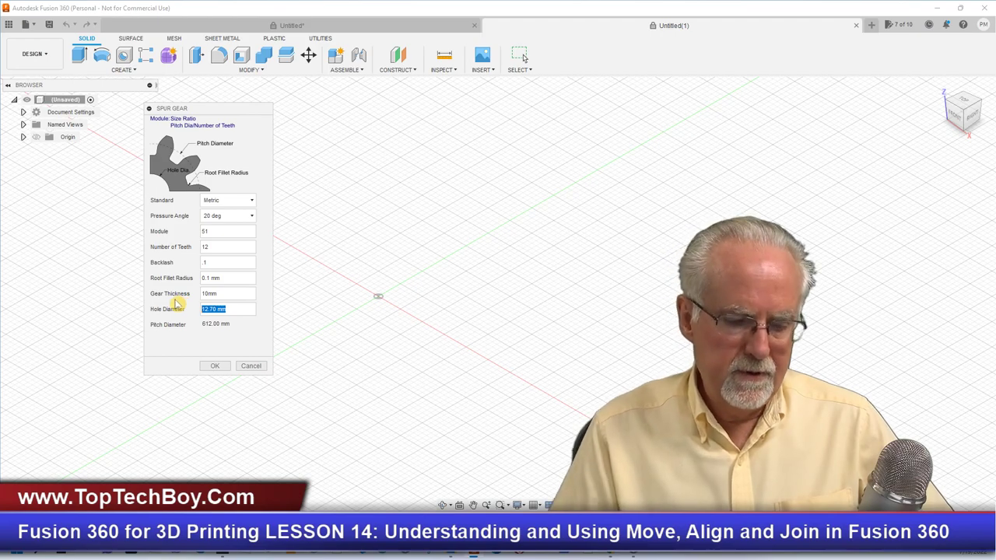
text(7)
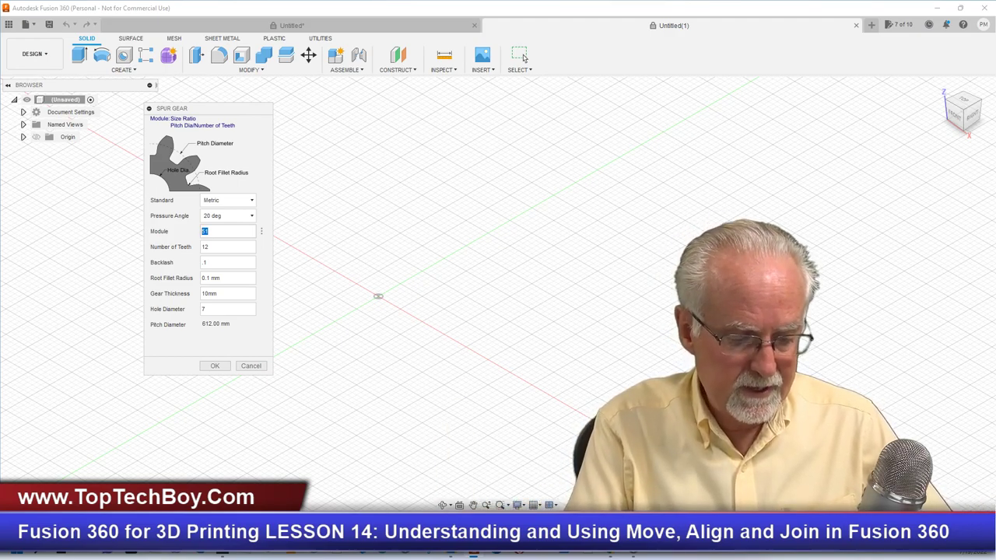
text(5)
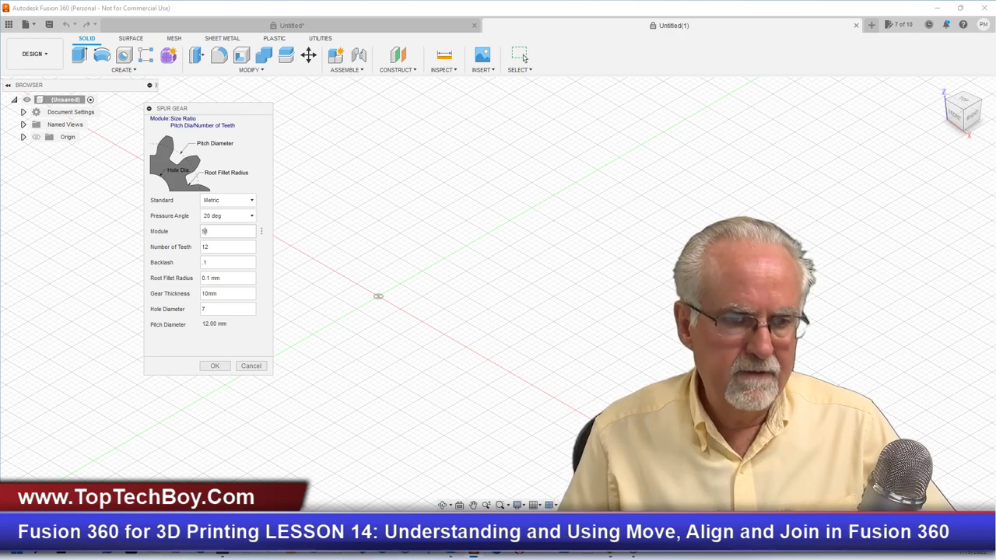
key(ctrl+a)
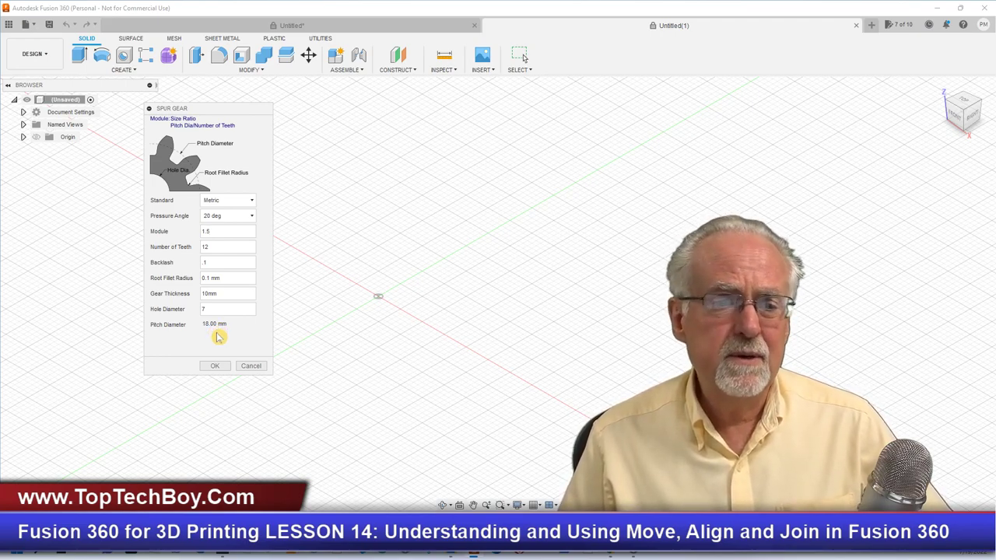
click(215, 366)
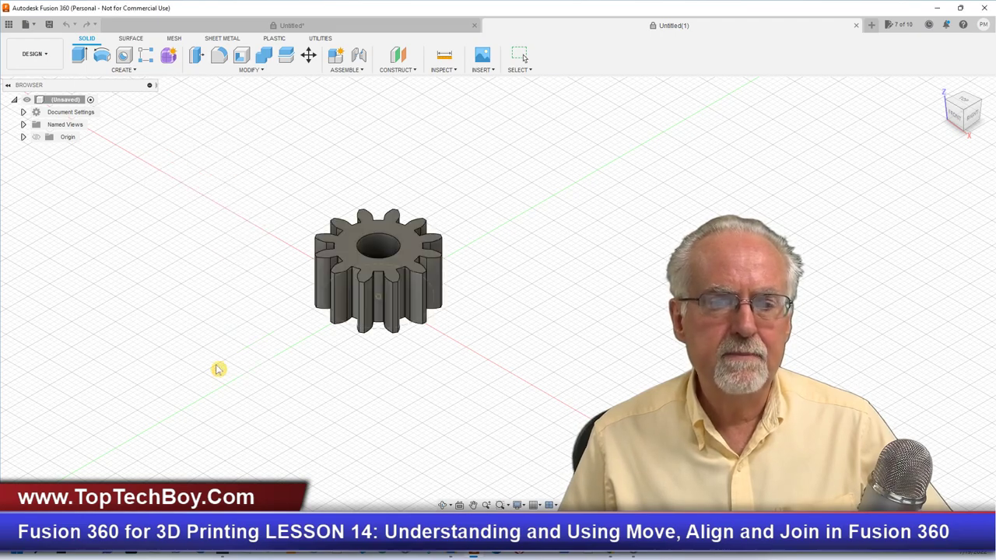
View the gear from the top, orbit back to an angled view, and bring up the marking menu.
click(964, 99)
drag(963, 131, 949, 100)
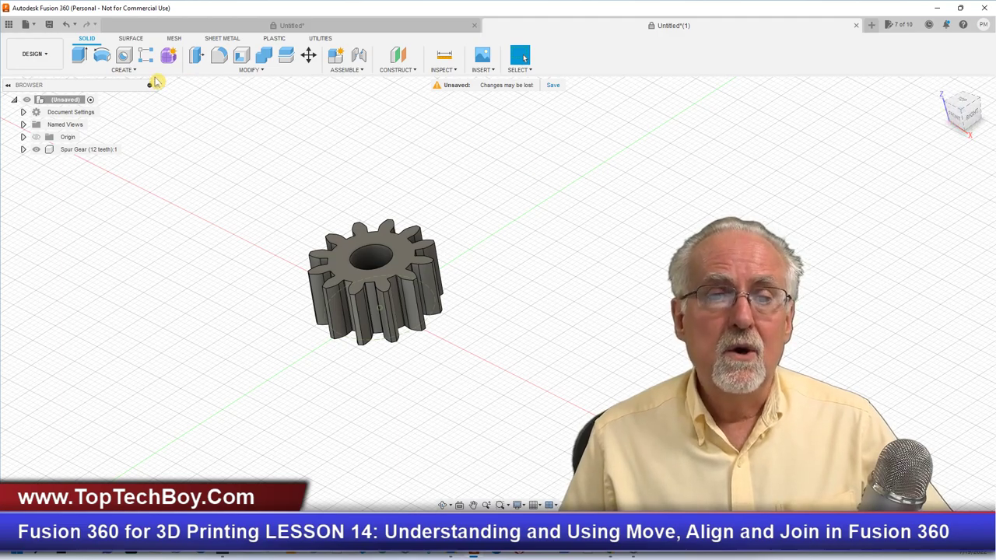
right_click(187, 111)
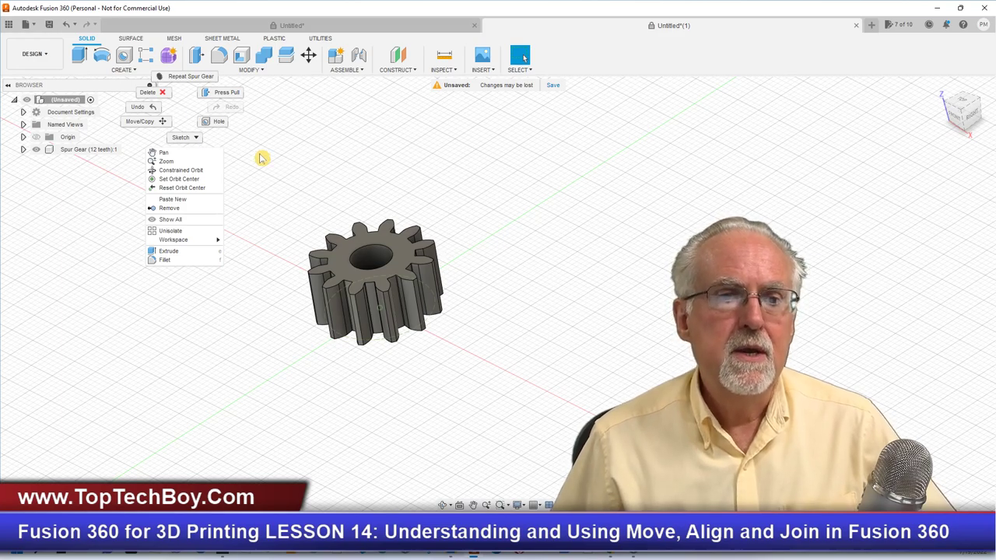
Start Move/Copy from the marking menu, then cancel it, leaving the gear in place.
click(133, 124)
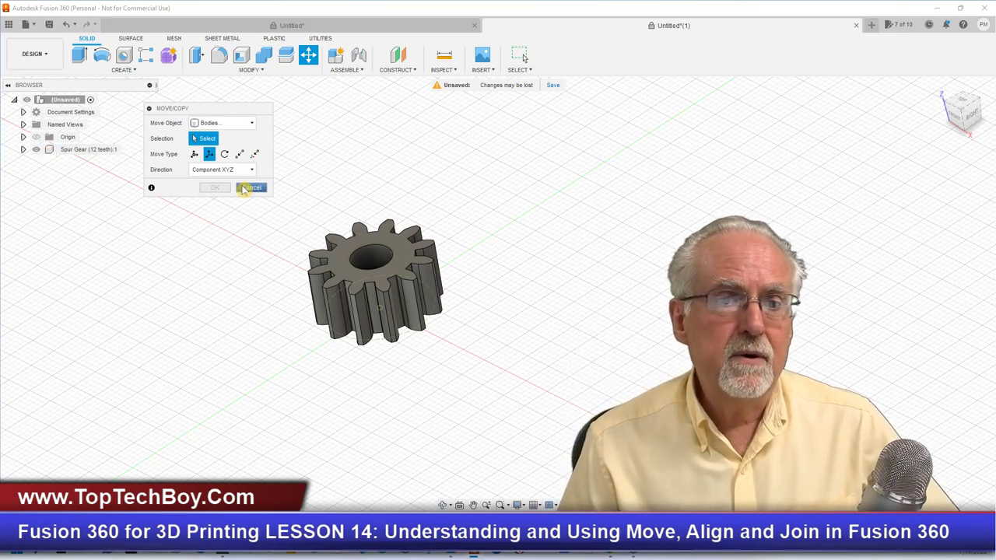
click(250, 187)
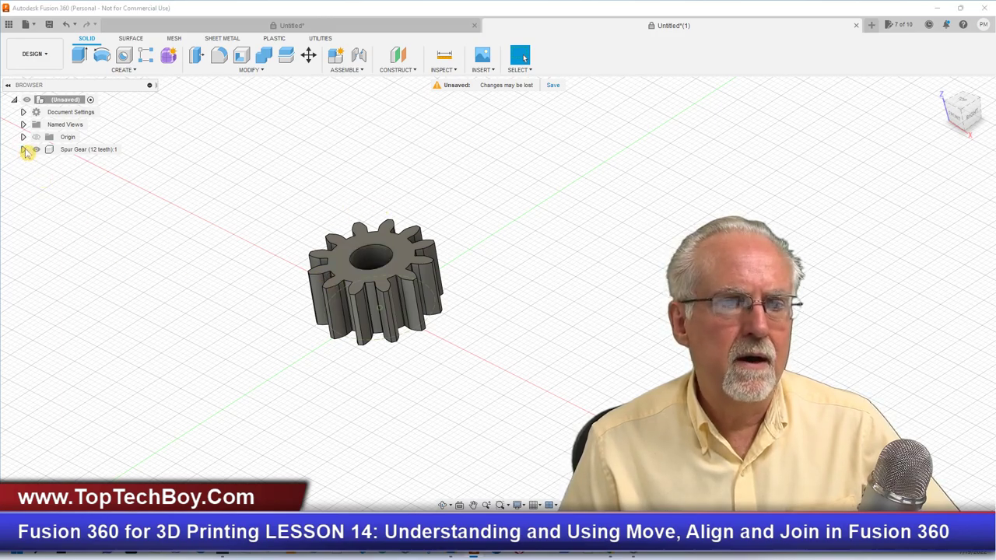
click(24, 149)
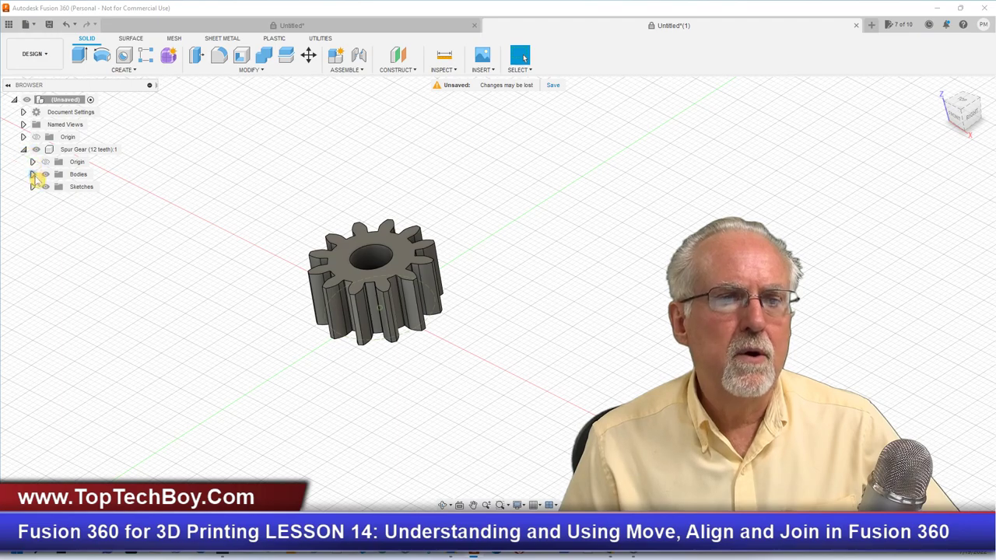
click(32, 174)
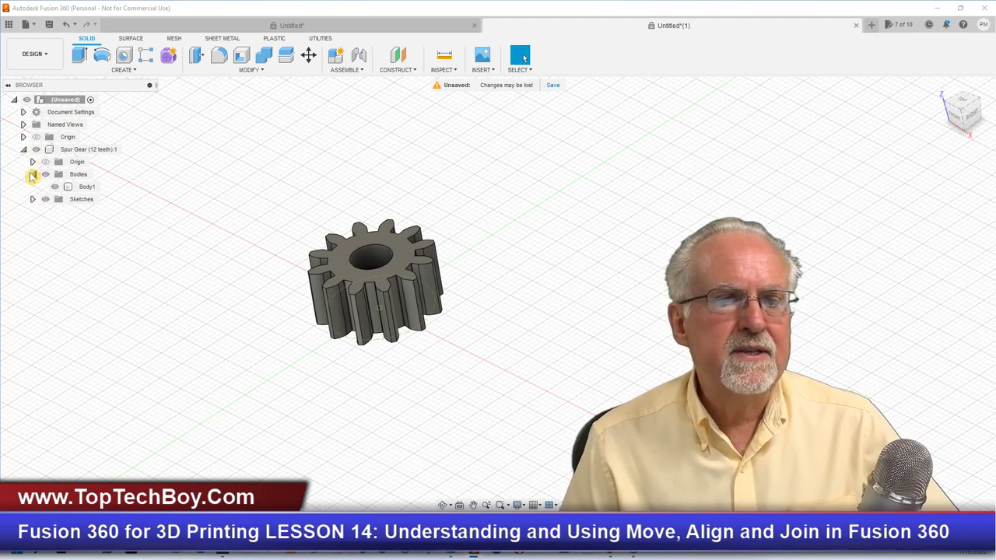
click(59, 188)
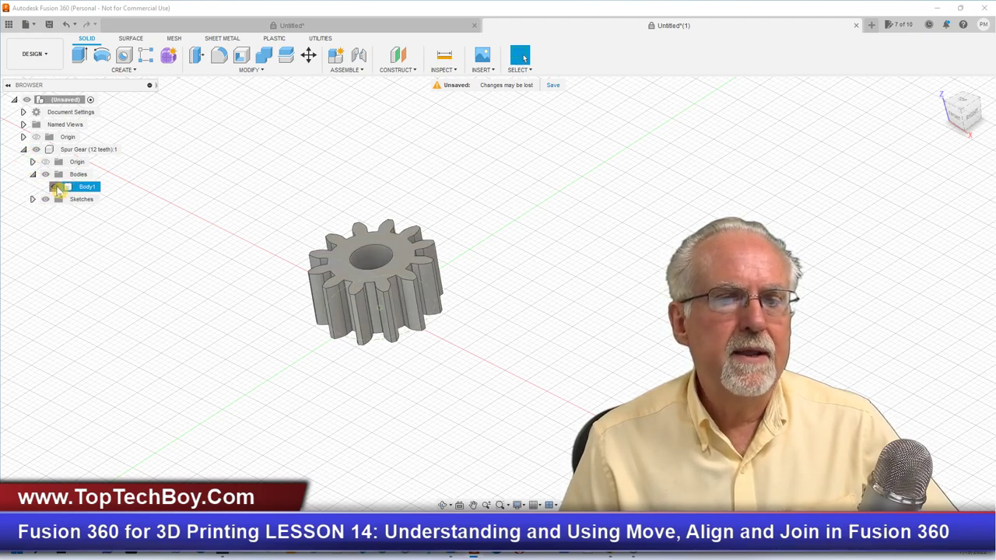
click(58, 188)
click(58, 188)
click(59, 188)
click(59, 188)
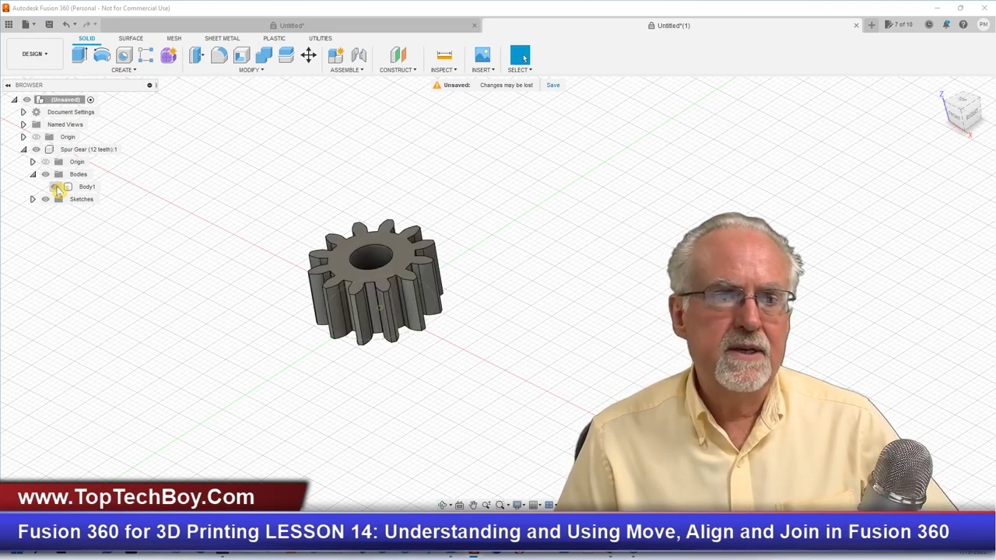
click(23, 150)
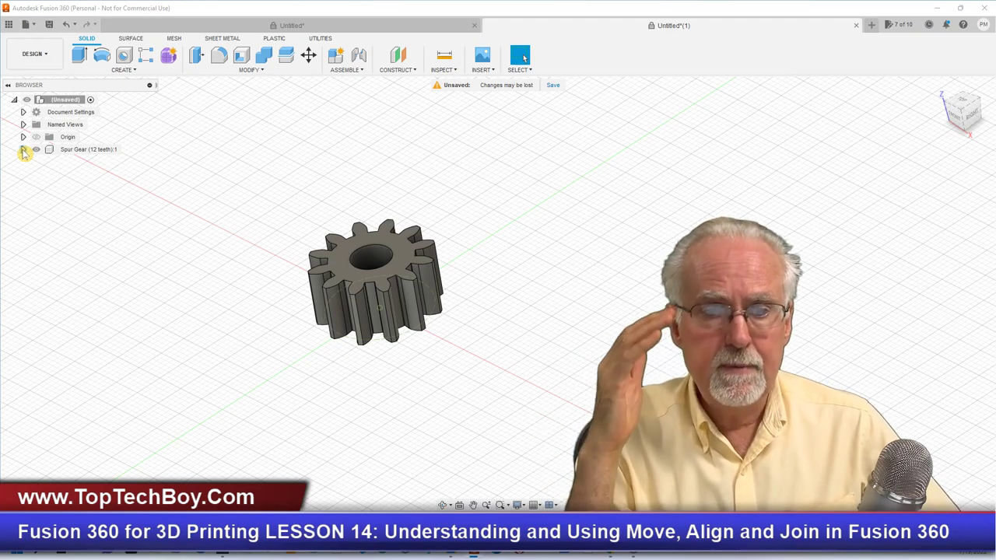
Move the 12-tooth gear component 87 mm along the X axis with Move/Copy.
right_click(220, 103)
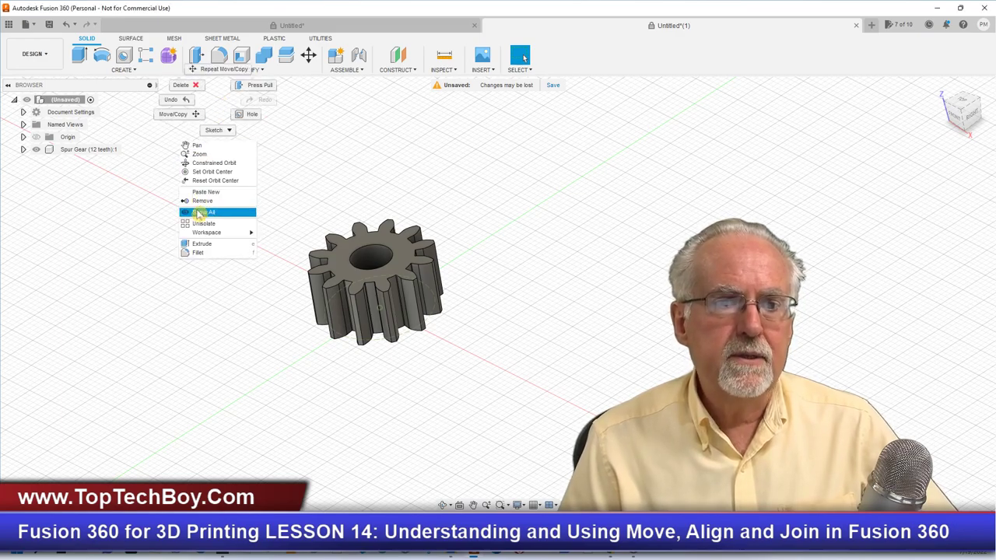
click(167, 117)
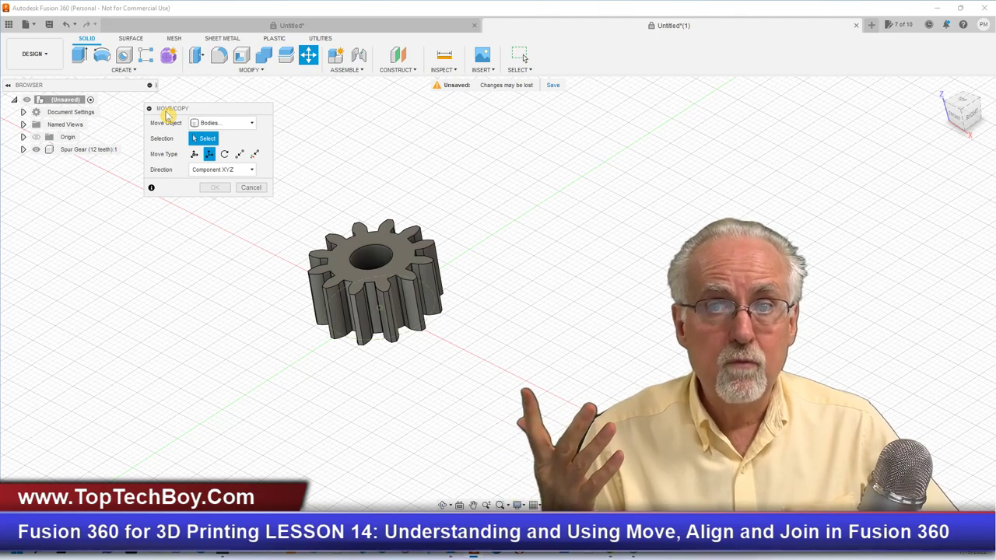
click(231, 122)
click(225, 138)
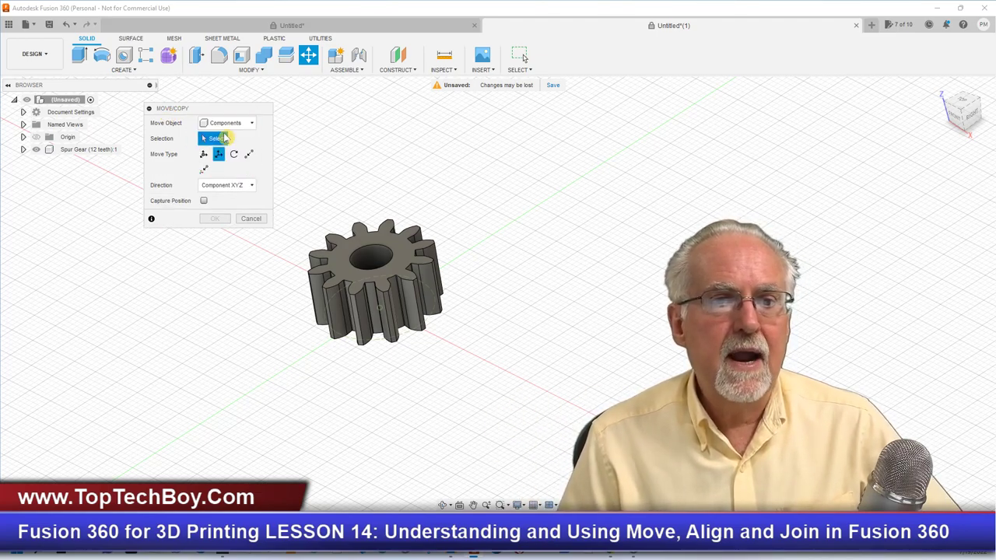
click(393, 232)
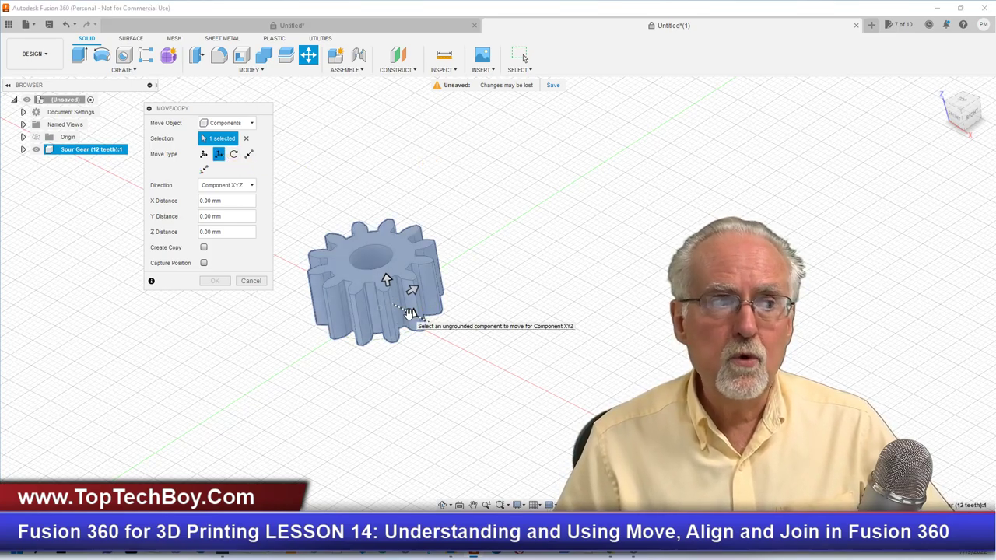
drag(408, 311, 637, 417)
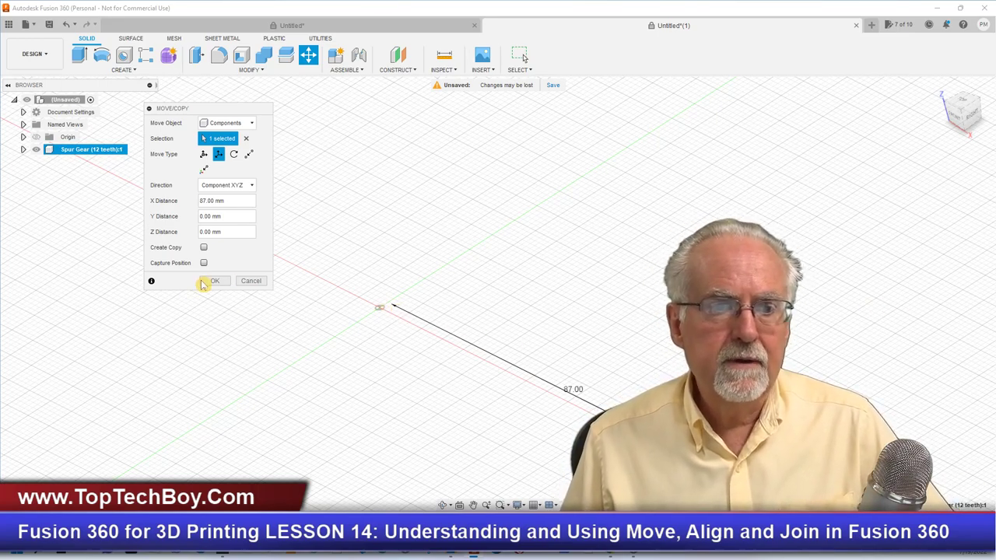
click(215, 282)
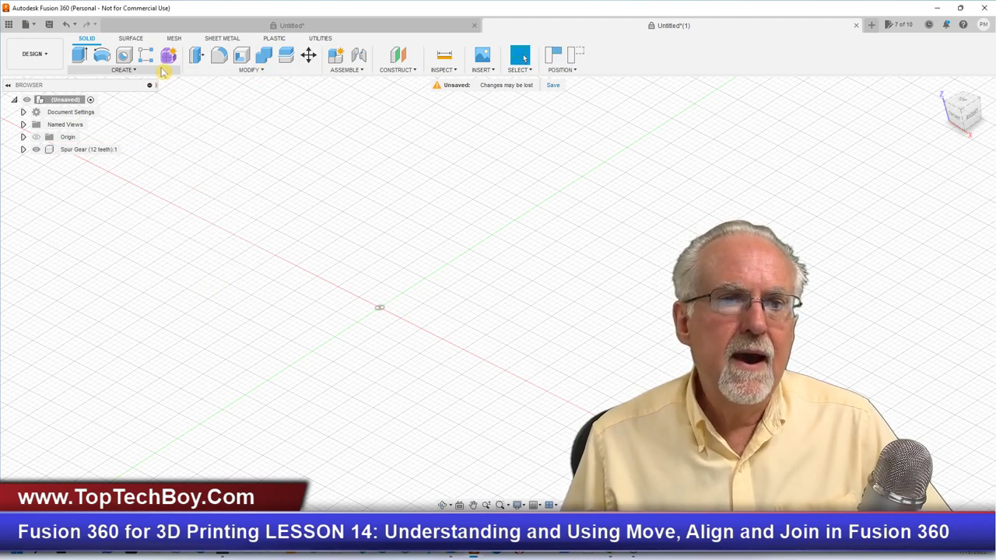
Create a second spur gear with 24 teeth, keeping module 1.5, 10 mm thickness and 7 mm bore.
click(133, 70)
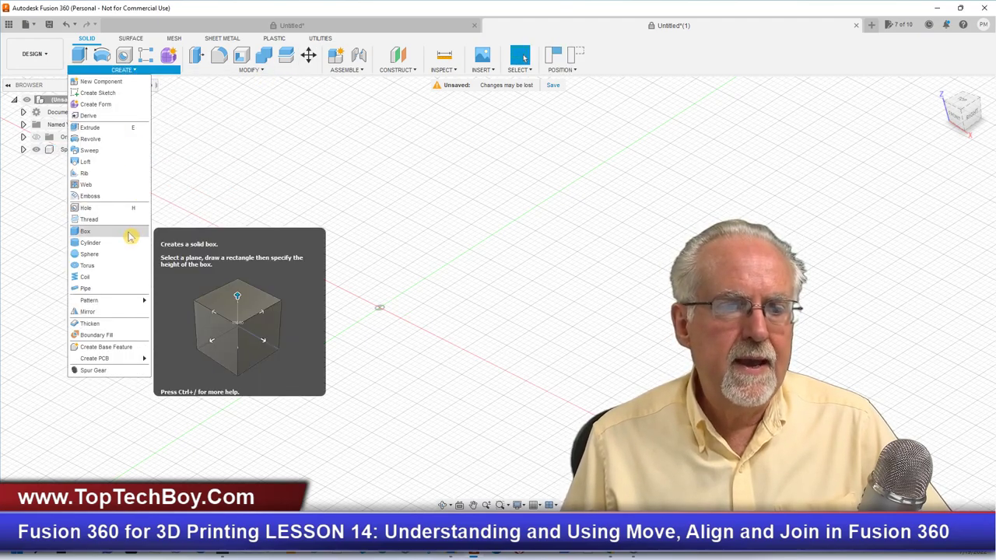
click(97, 370)
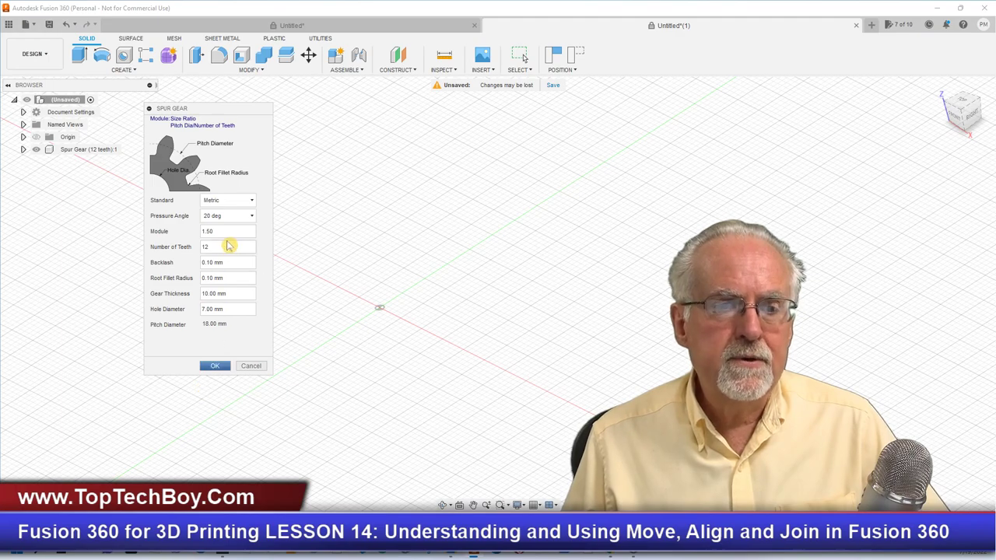
click(226, 246)
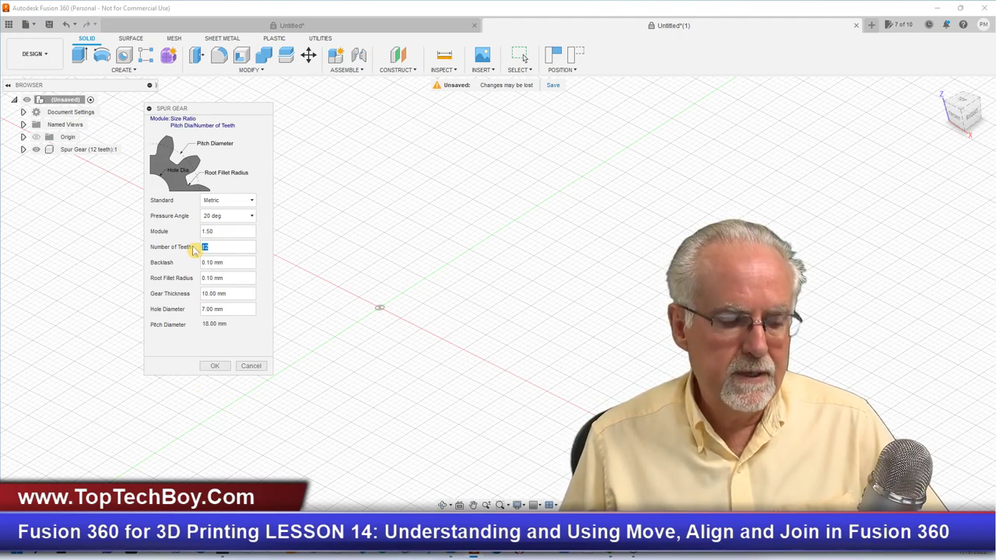
text(24)
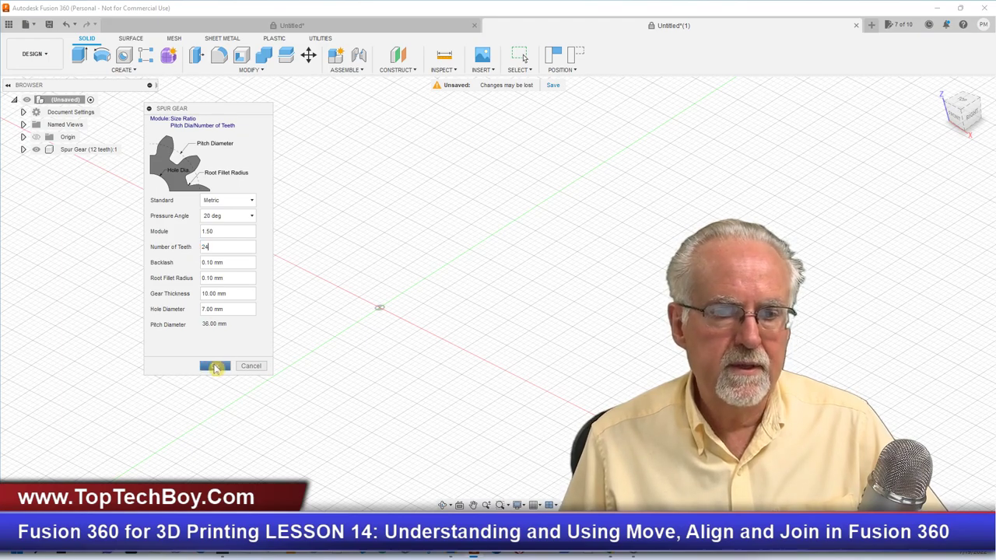
click(216, 365)
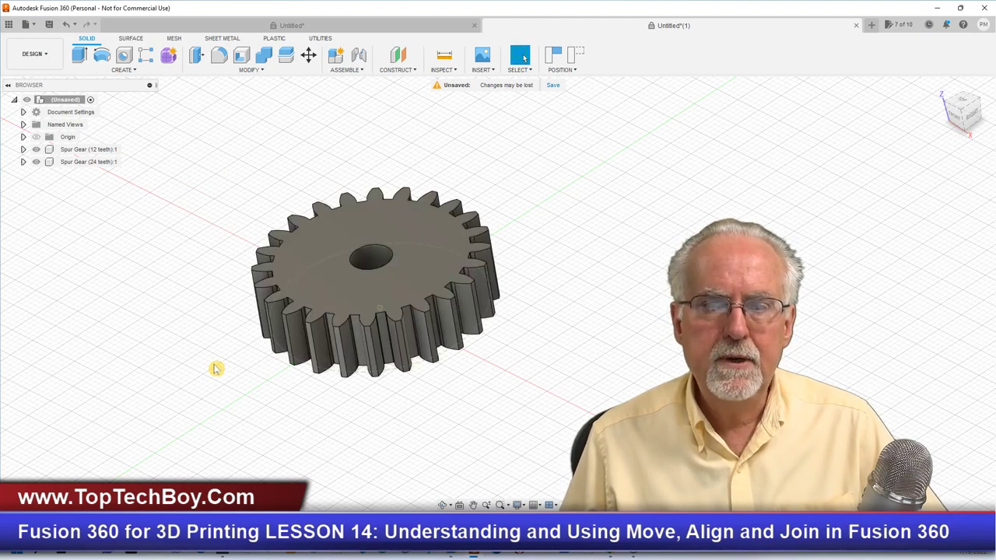
Translate the 24-tooth gear component 56 mm along the Y axis and confirm the move.
right_click(177, 119)
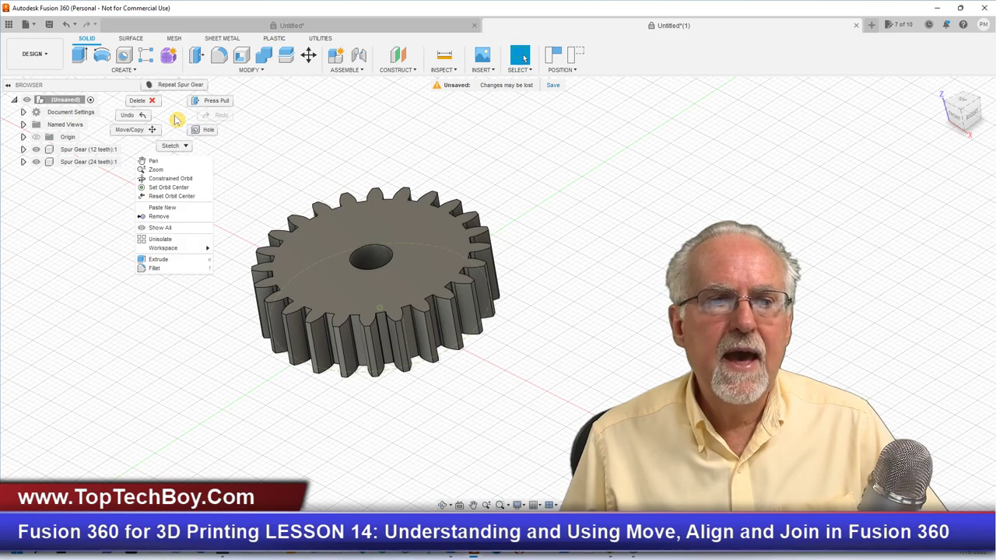
click(130, 131)
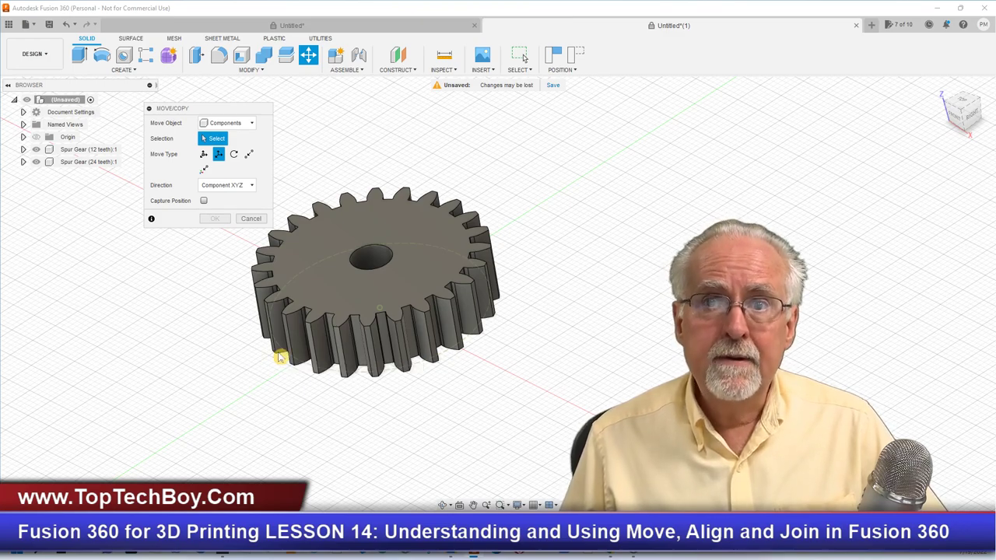
click(495, 263)
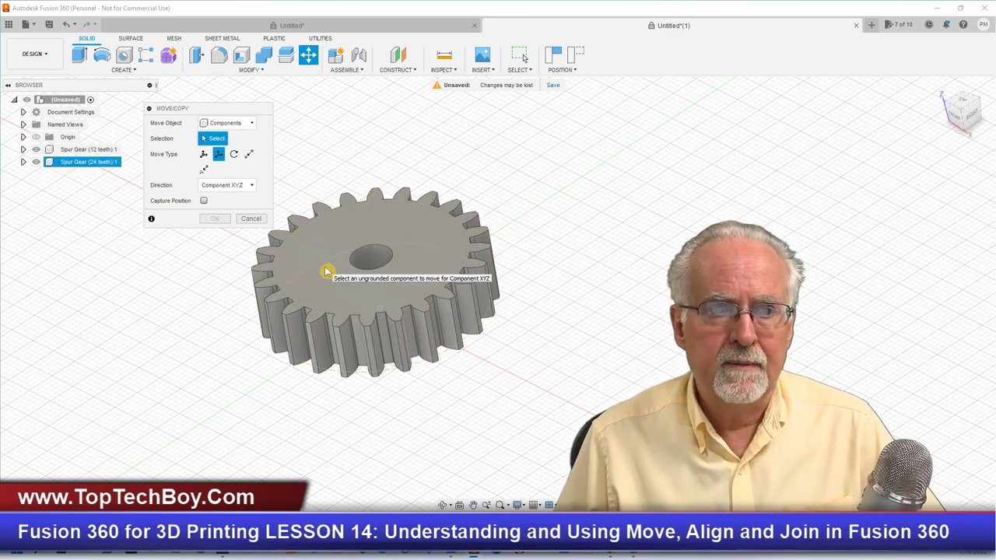
click(398, 285)
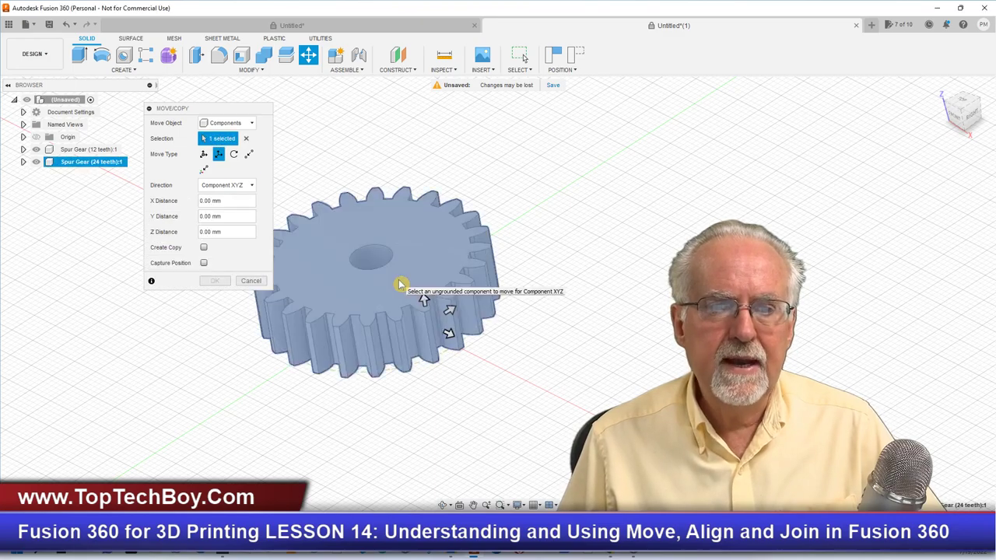
click(218, 156)
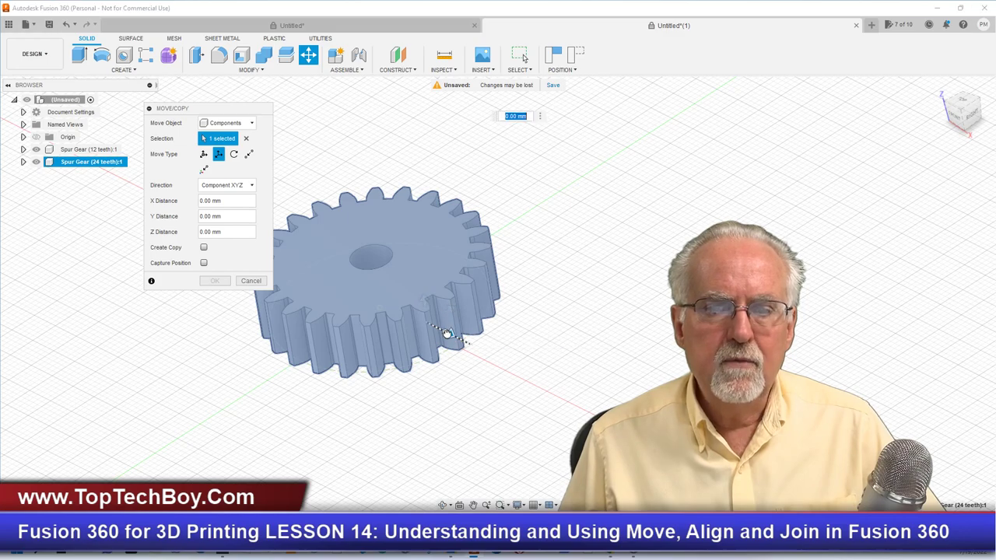
drag(444, 309, 695, 156)
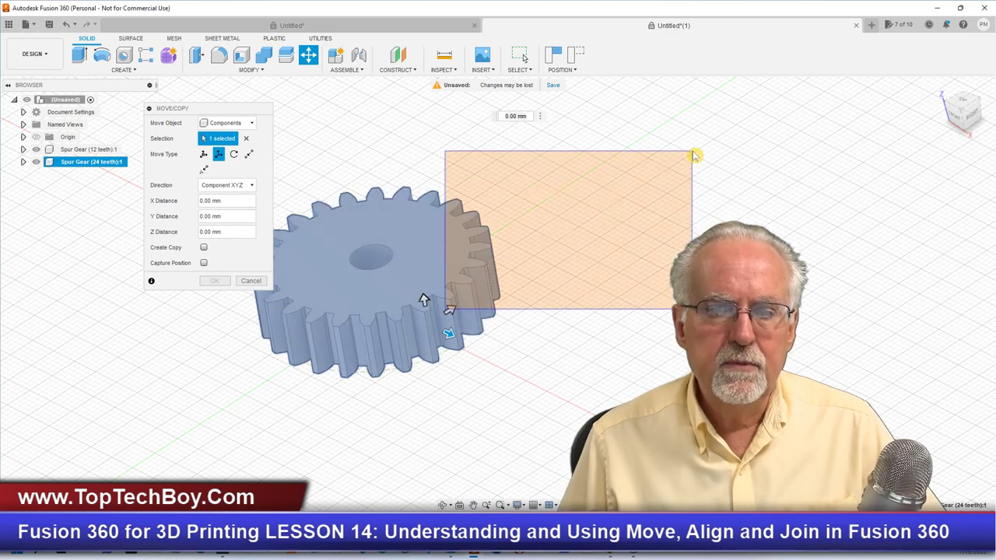
drag(447, 313, 694, 145)
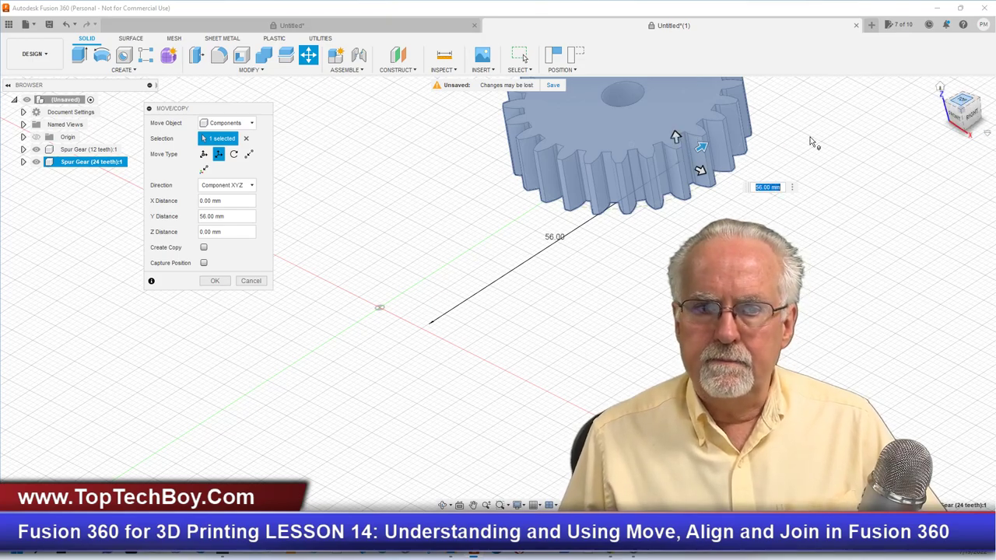
click(226, 280)
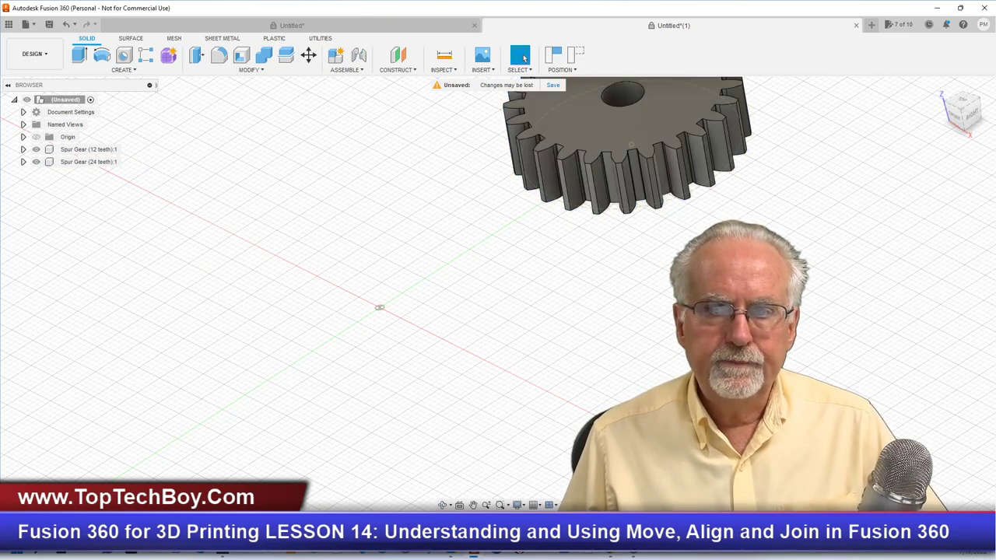
click(955, 130)
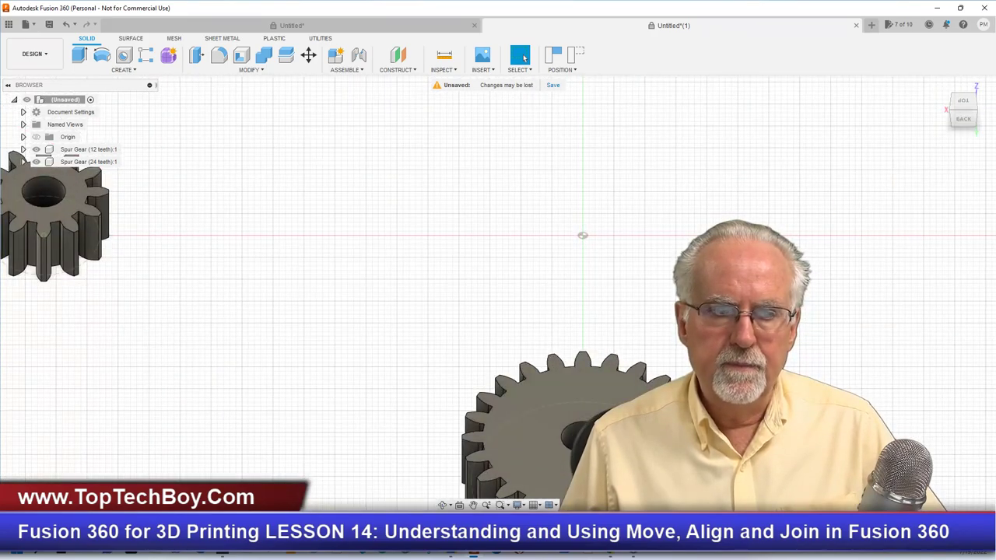
From the Top view, start a sketch on the XY plane, capturing the gears' moved positions.
click(964, 102)
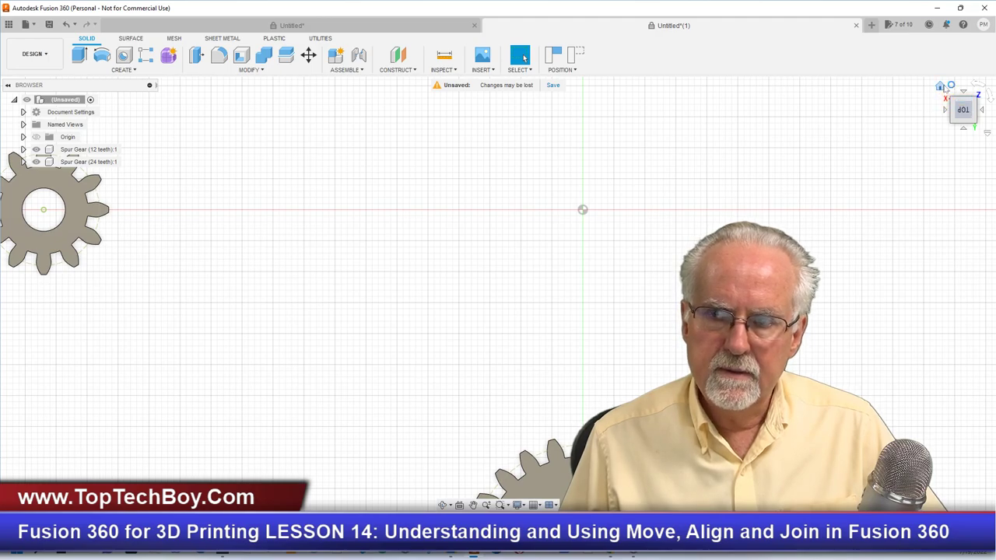
click(940, 87)
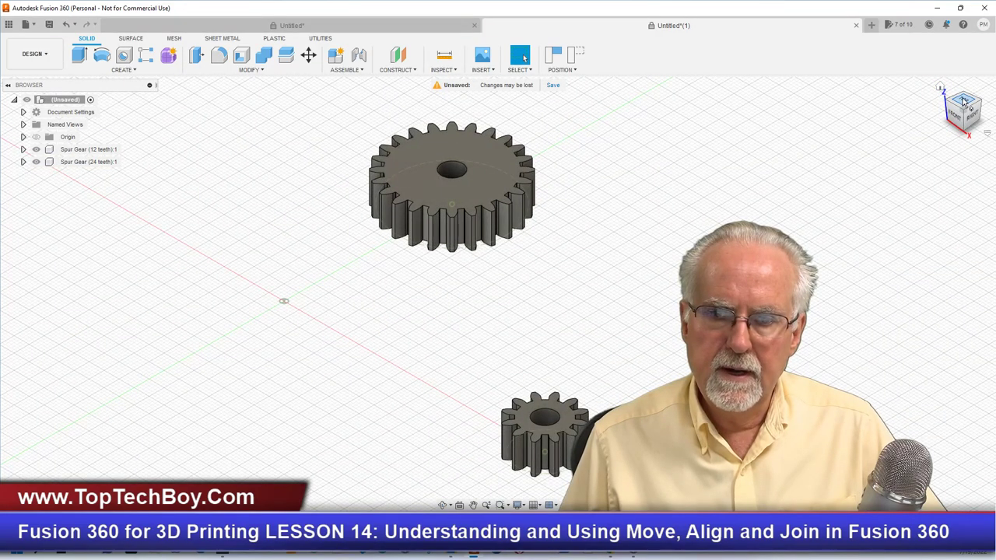
click(964, 103)
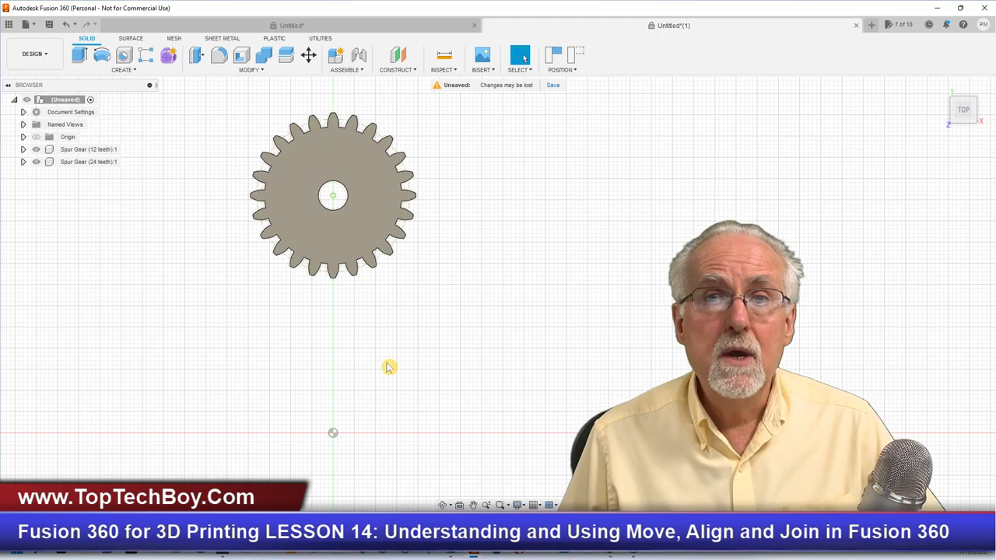
click(135, 70)
click(91, 94)
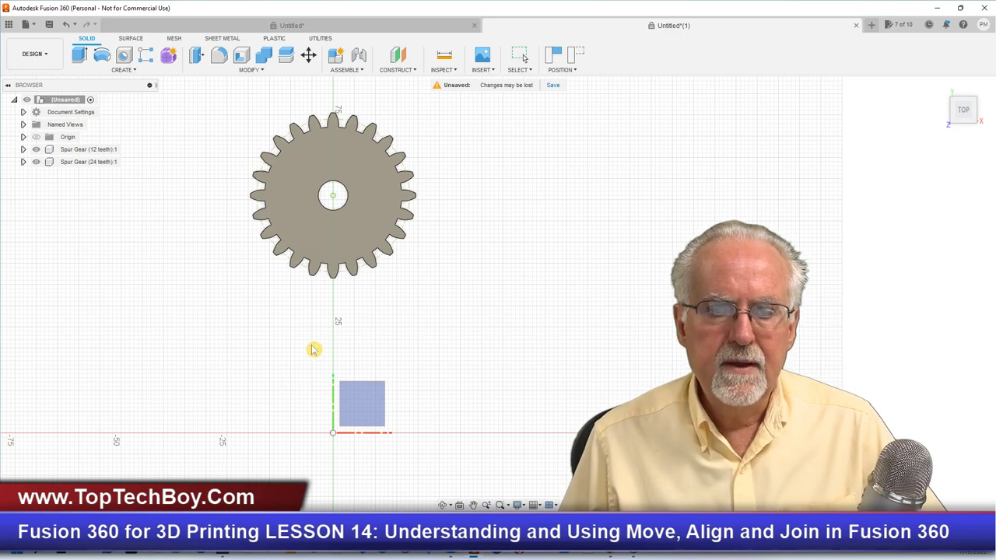
click(354, 413)
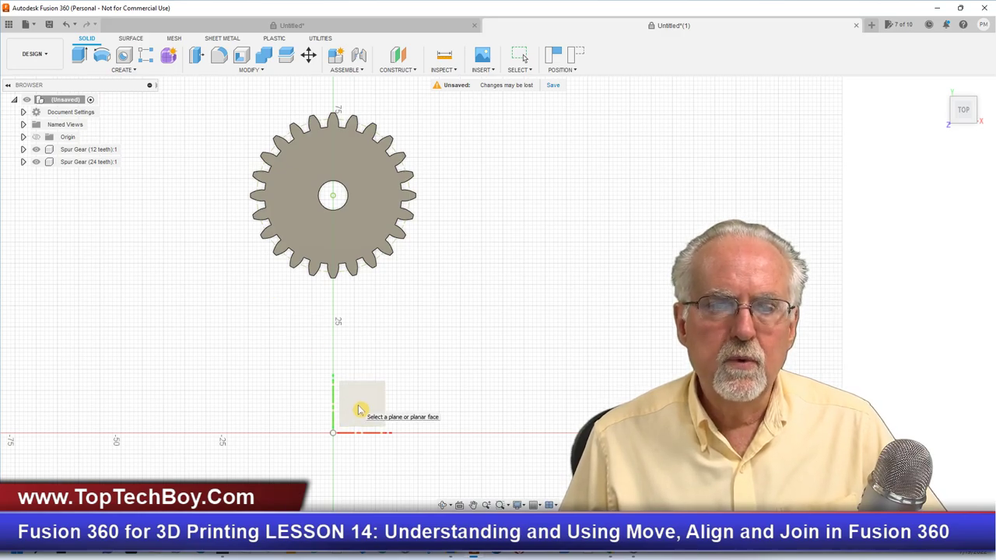
click(359, 410)
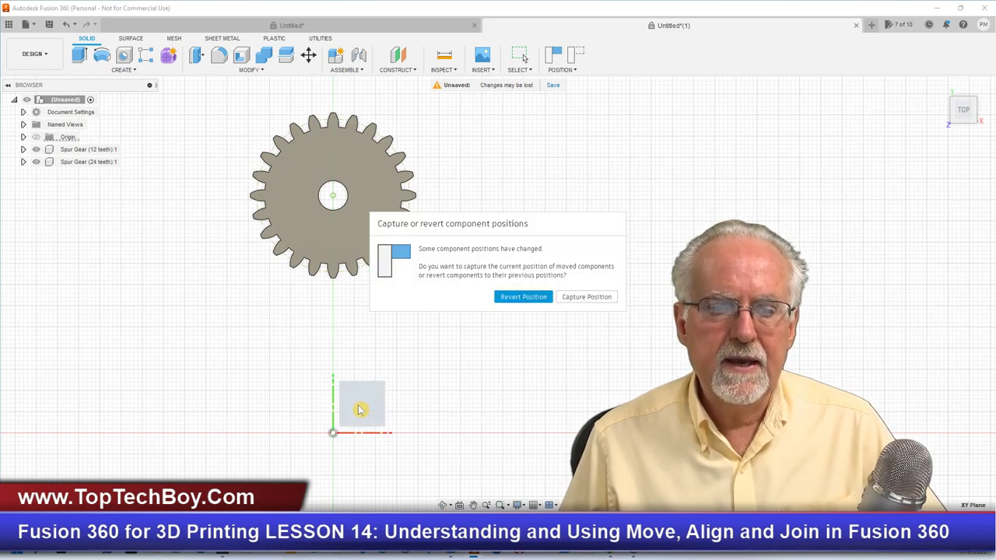
click(580, 298)
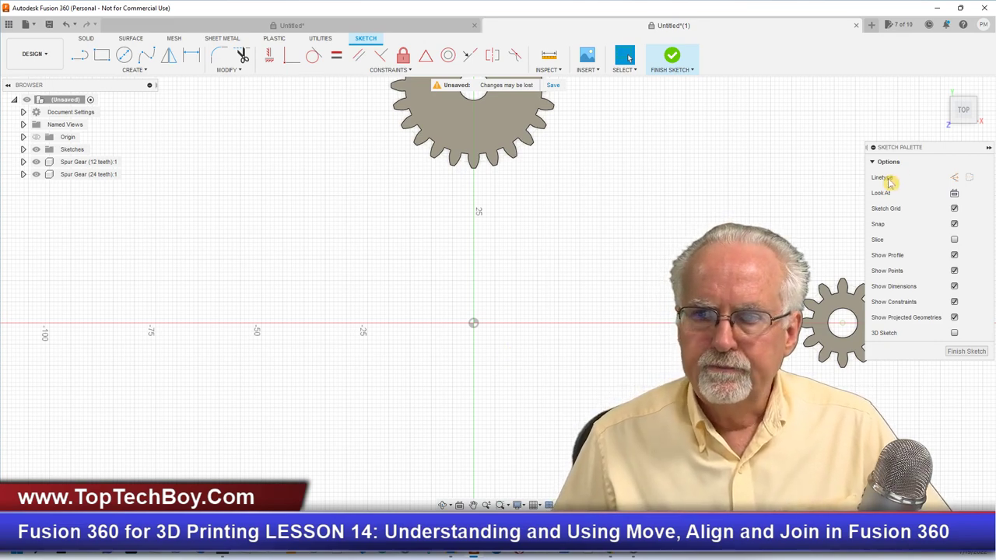
Drag the Sketch Palette to the left side of the canvas and adjust the zoom.
mouse_move(931, 154)
mouse_down()
mouse_move(289, 218)
mouse_move(42, 213)
mouse_move(107, 213)
mouse_up()
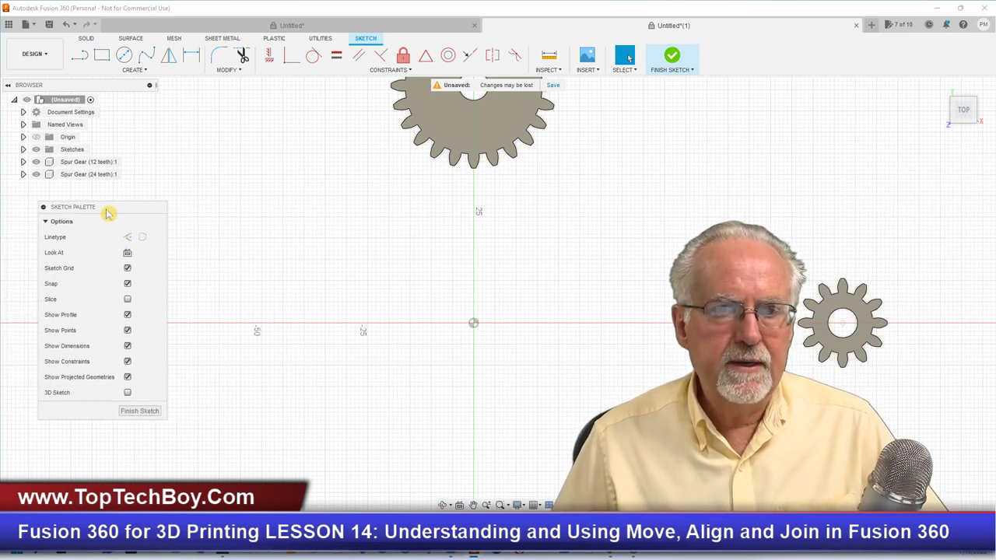
scroll(349, 267, down, 3)
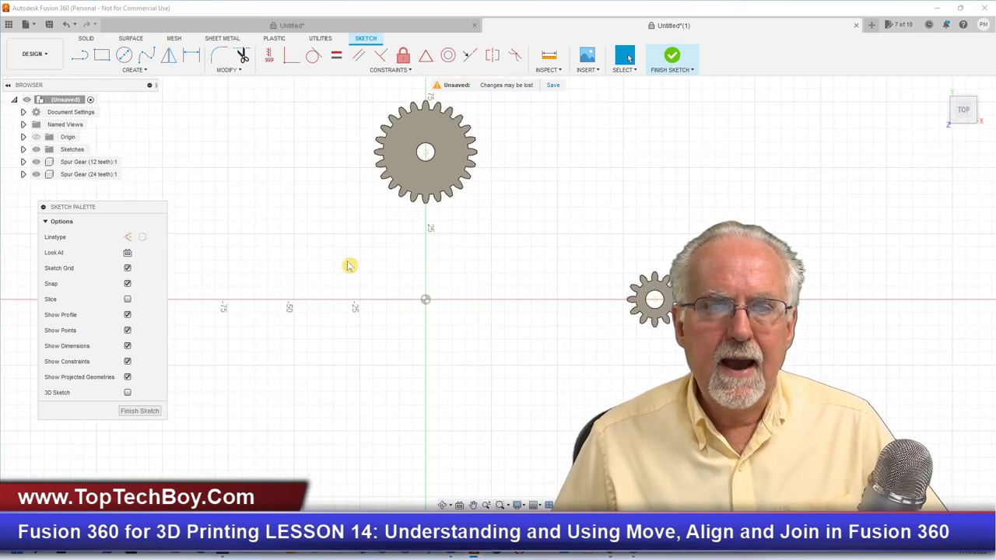
scroll(369, 99, up, 2)
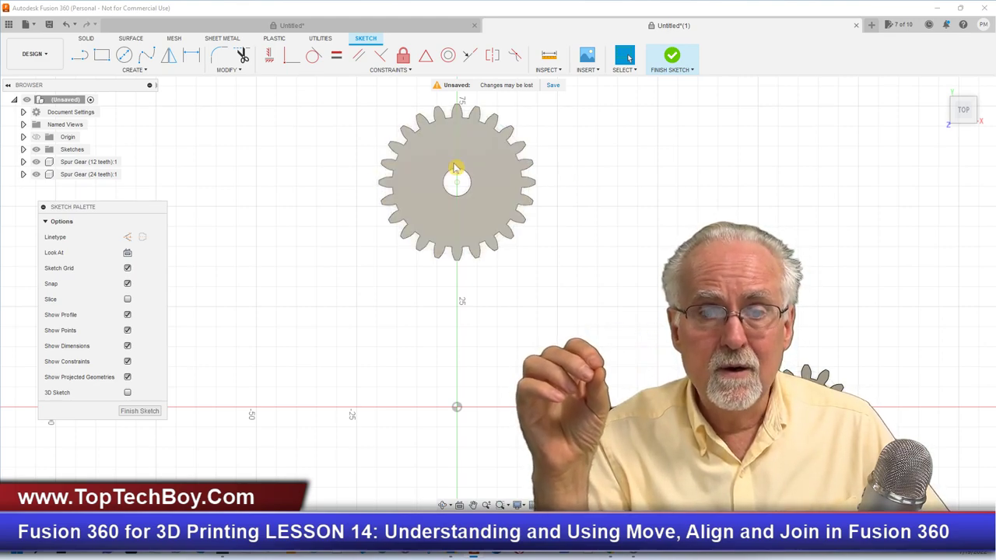
Measure the 24-tooth gear across opposite tooth tips at 38.987 mm, then close the measurement.
click(598, 72)
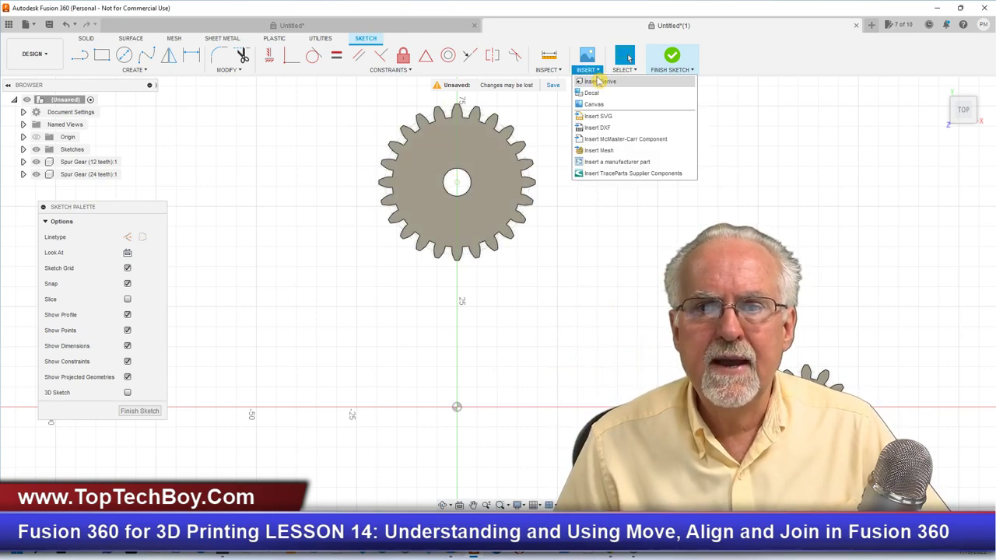
click(548, 70)
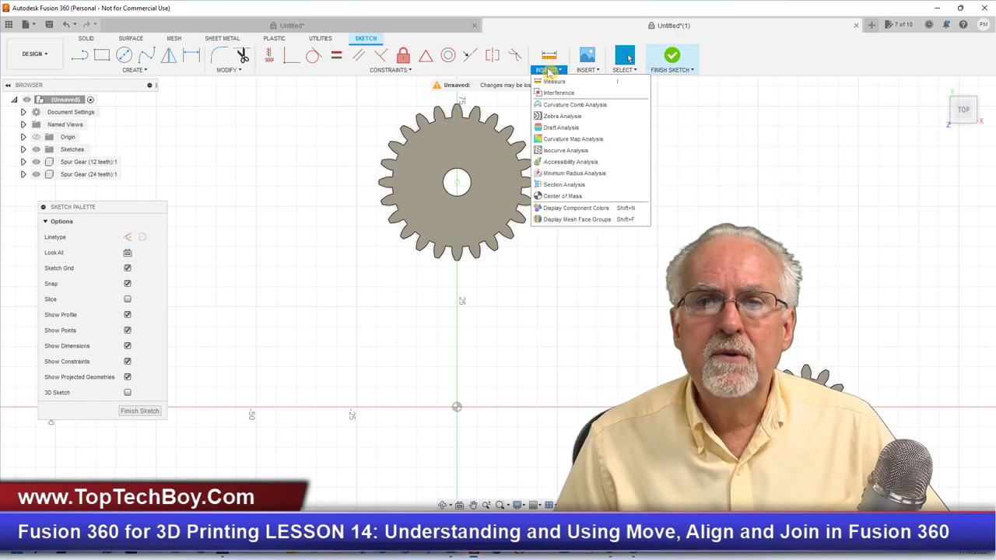
click(554, 82)
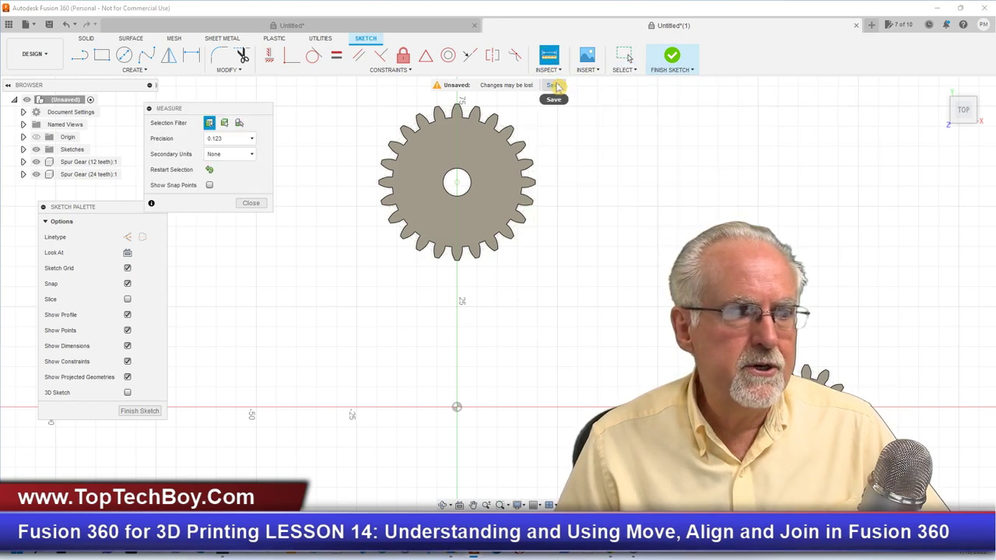
click(381, 182)
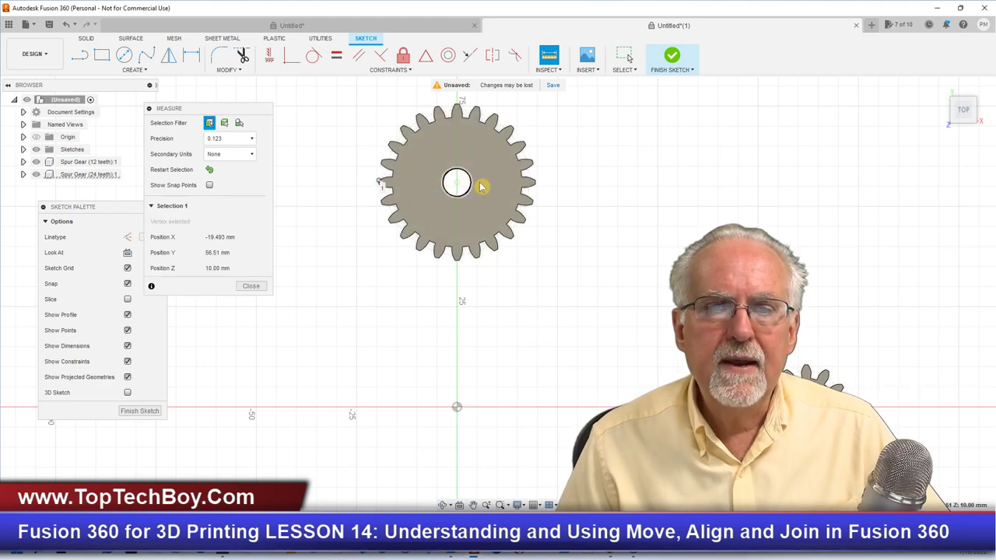
click(534, 182)
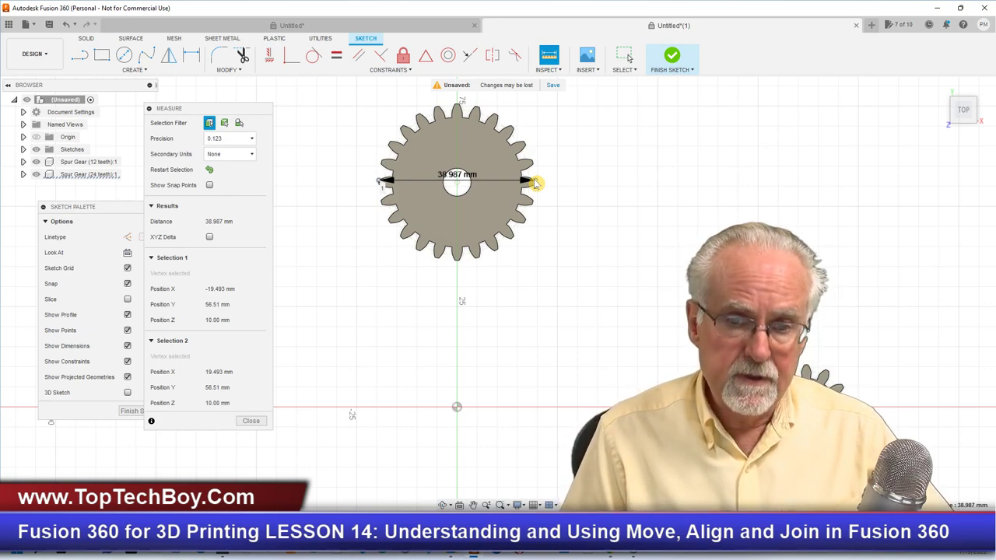
click(250, 420)
click(124, 55)
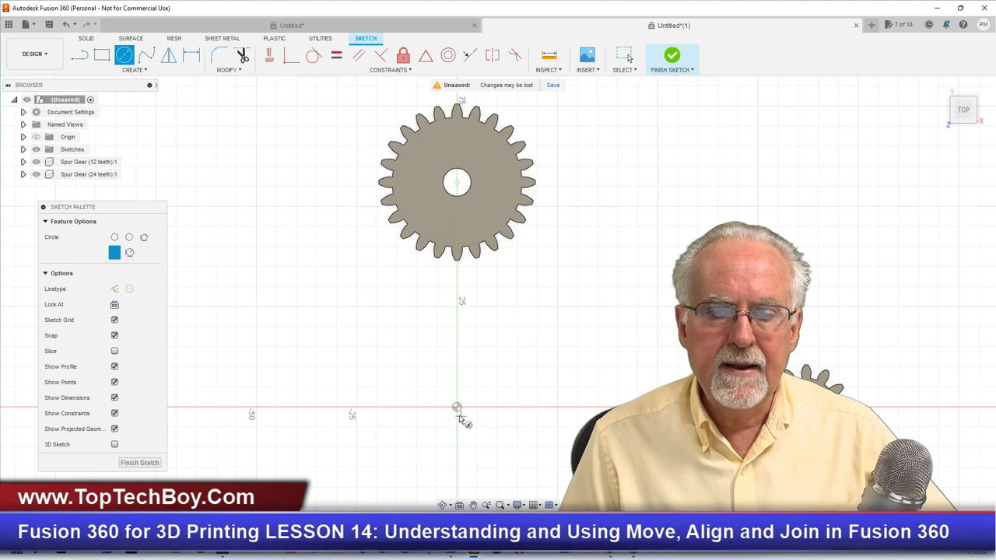
Draw a 42 mm diameter circle centred on the origin.
click(457, 407)
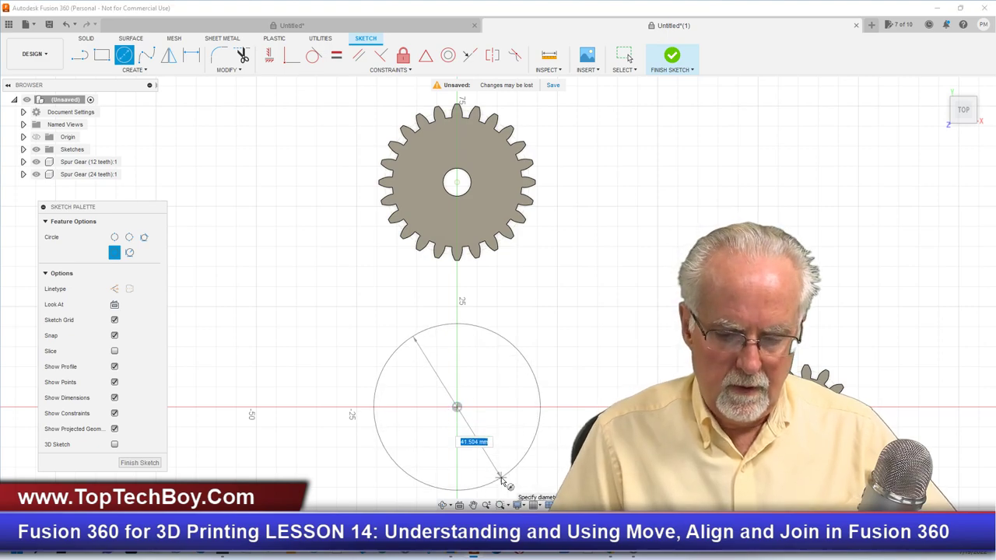
text(42)
key(Return)
key(Escape)
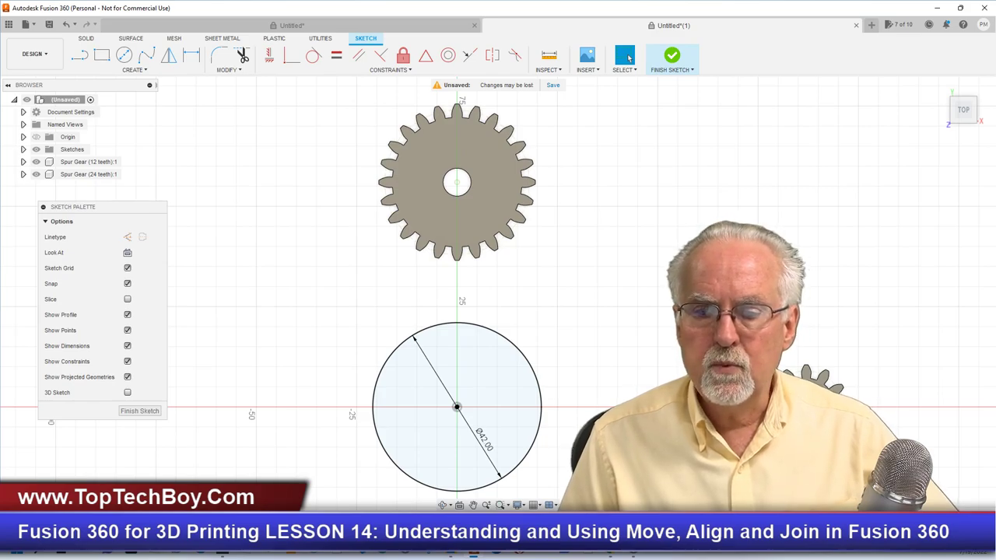
scroll(372, 313, down, 2)
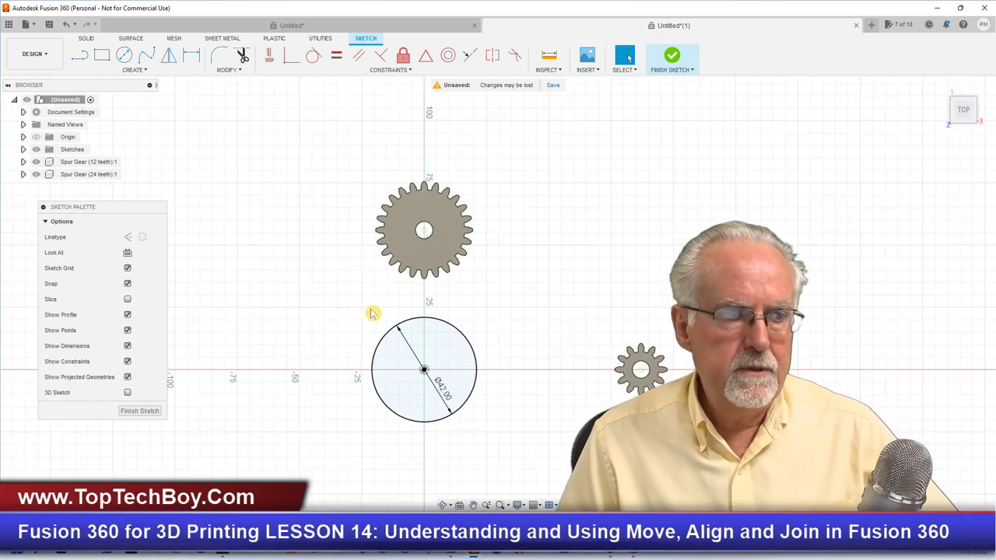
scroll(704, 364, up, 4)
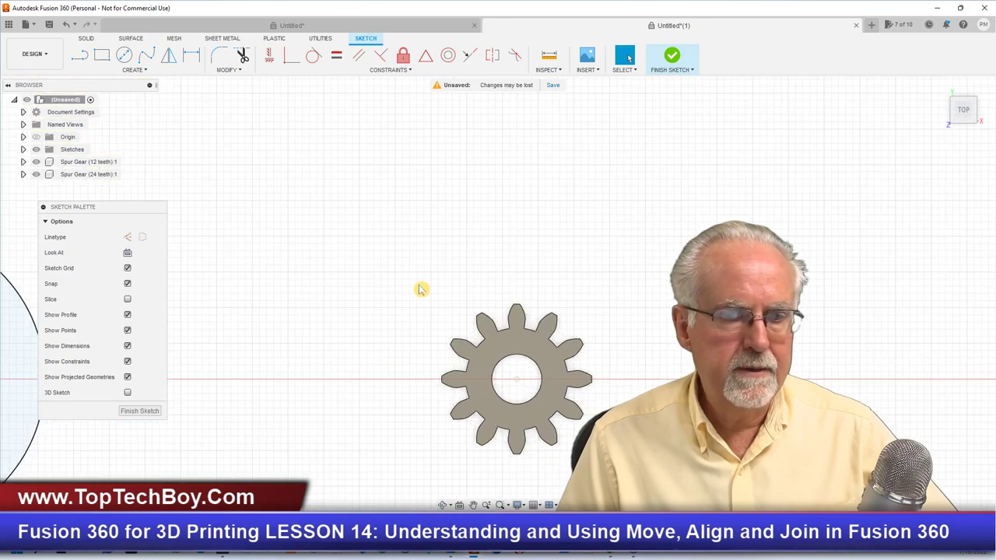
scroll(351, 285, down, 1)
scroll(597, 350, up, 2)
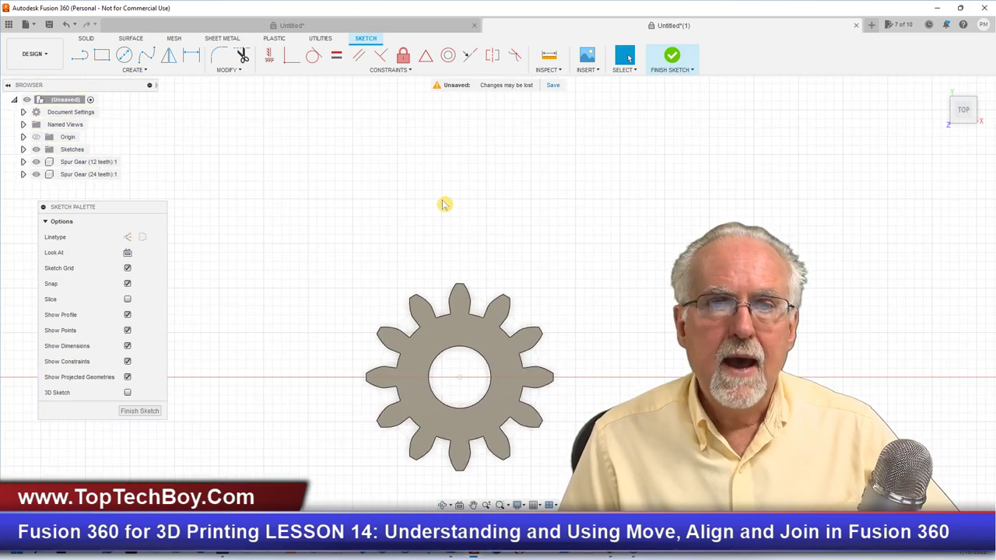
Measure the 12-tooth gear across opposite tooth tips at 20.982 mm, then close the measurement.
click(546, 69)
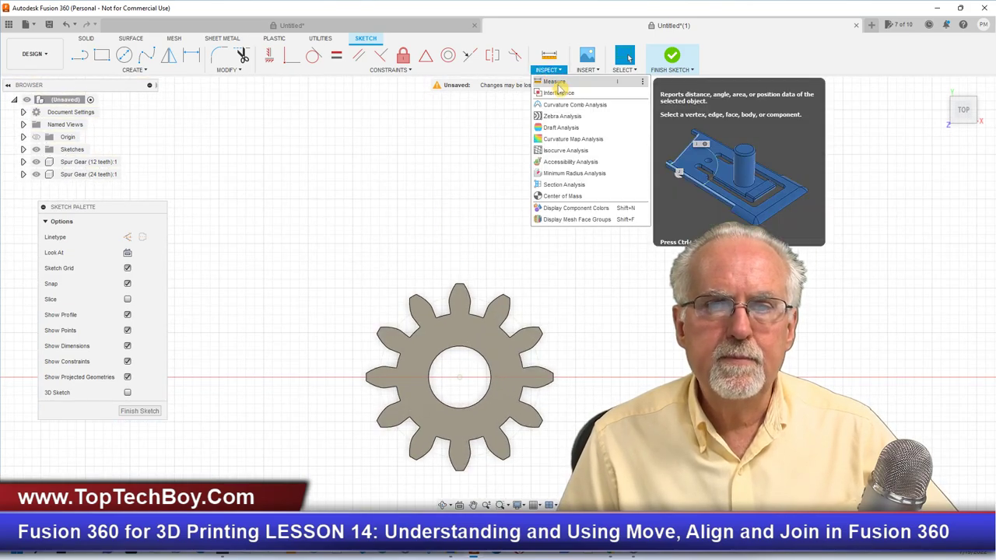
click(555, 83)
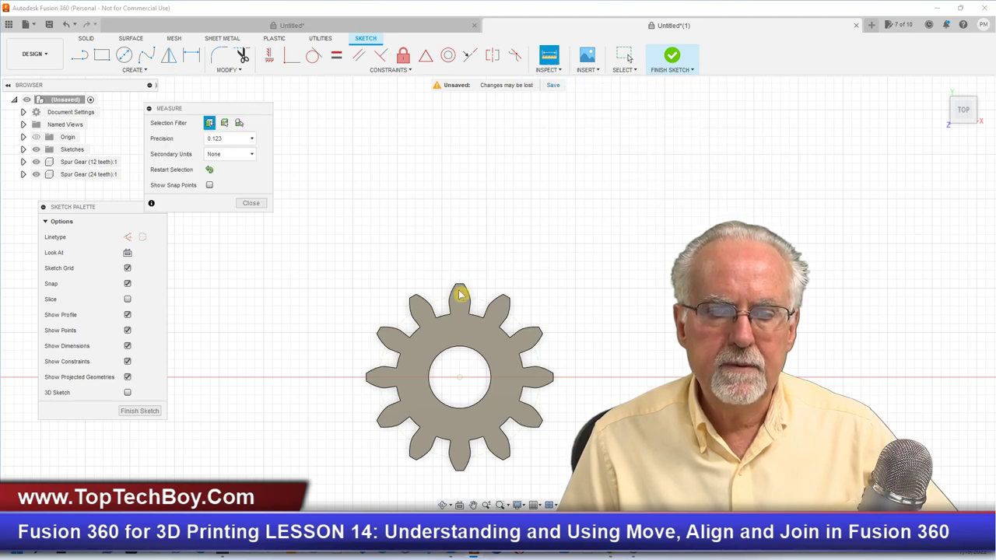
click(367, 378)
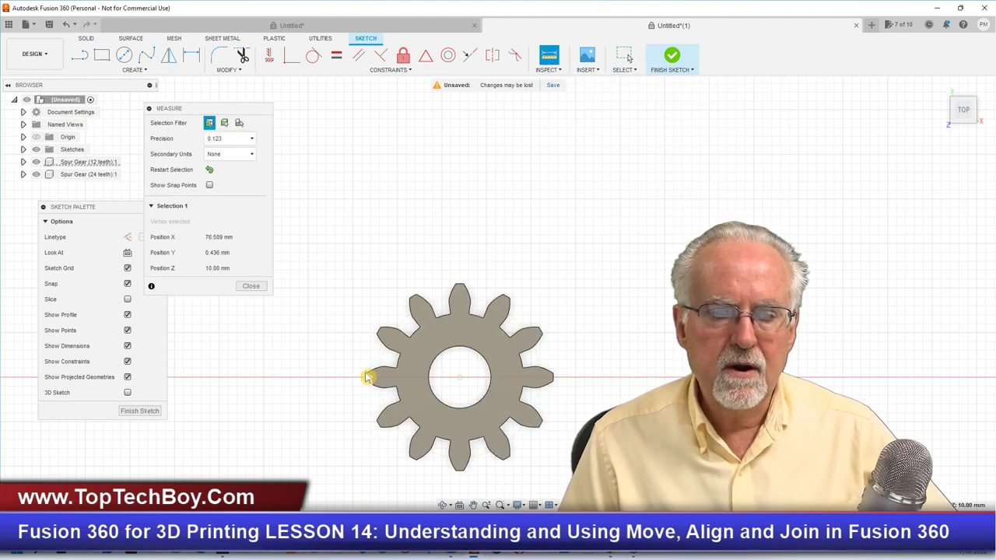
click(551, 376)
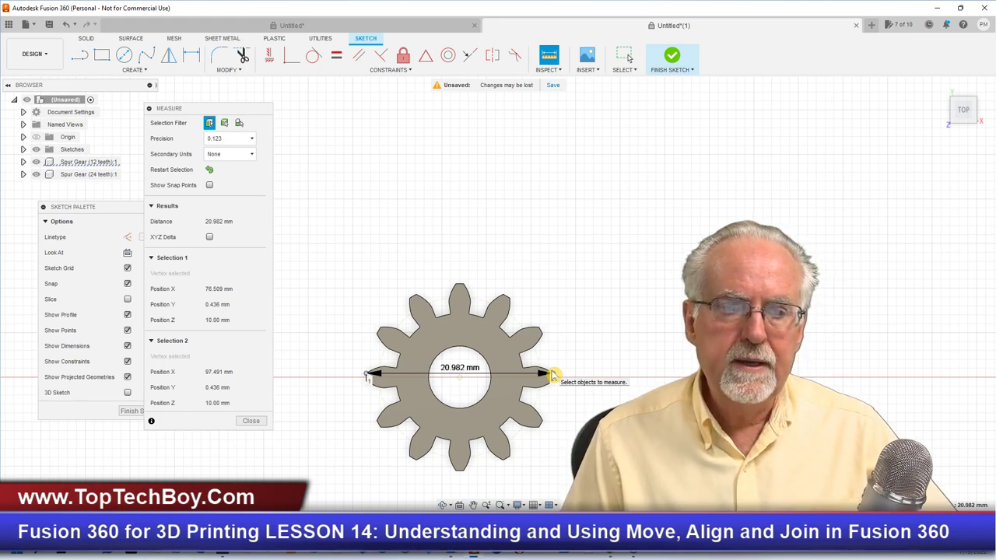
click(251, 421)
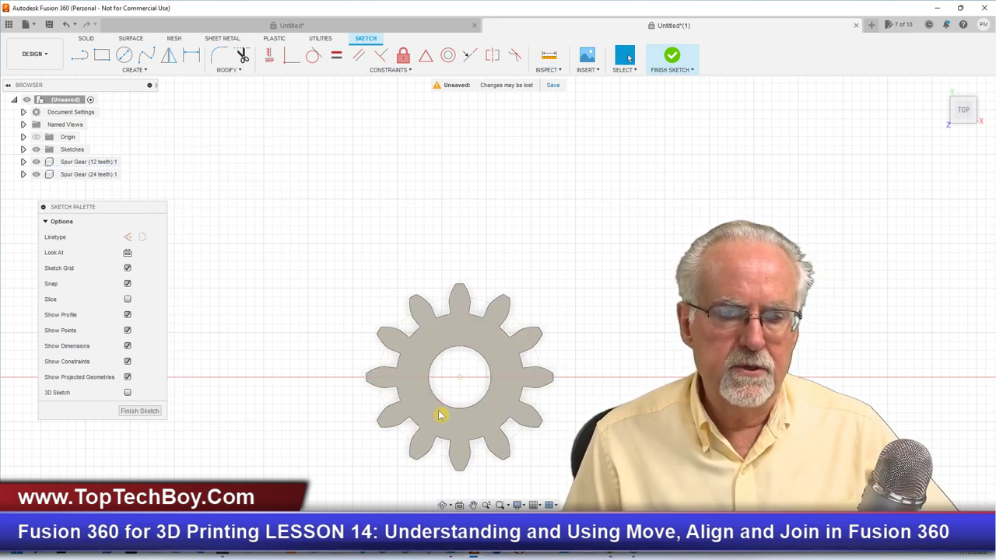
Draw a 25 mm circle above-right of the 42 mm circle and expand the Spur Gear (12 teeth) component.
scroll(249, 341, down, 3)
scroll(623, 349, down, 3)
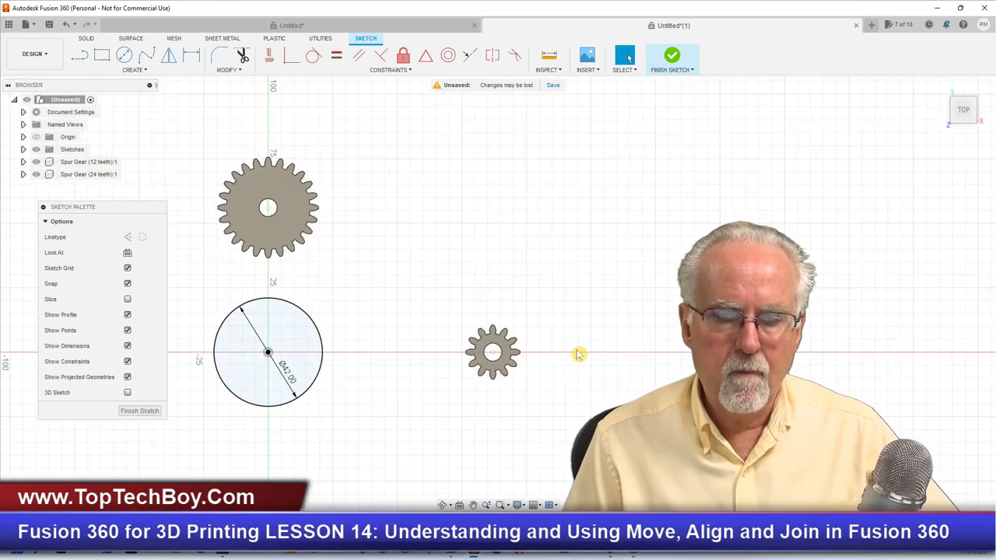
scroll(424, 345, up, 3)
scroll(425, 346, down, 3)
scroll(178, 285, up, 2)
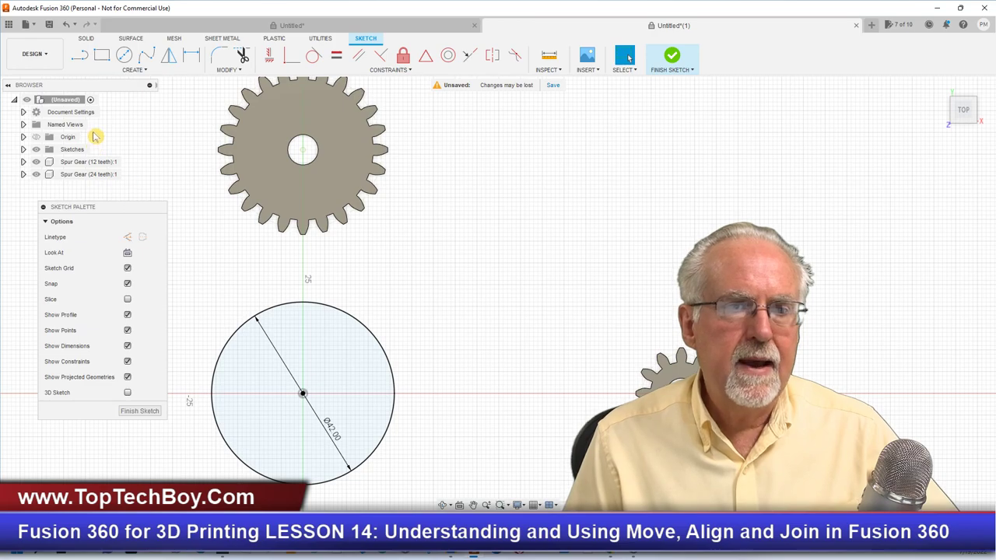
click(124, 54)
click(511, 276)
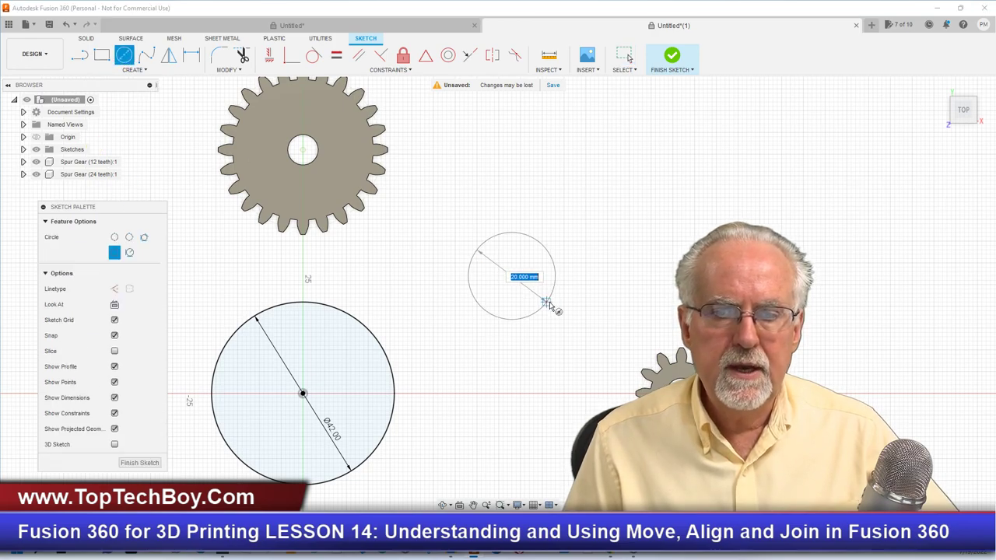
text(2)
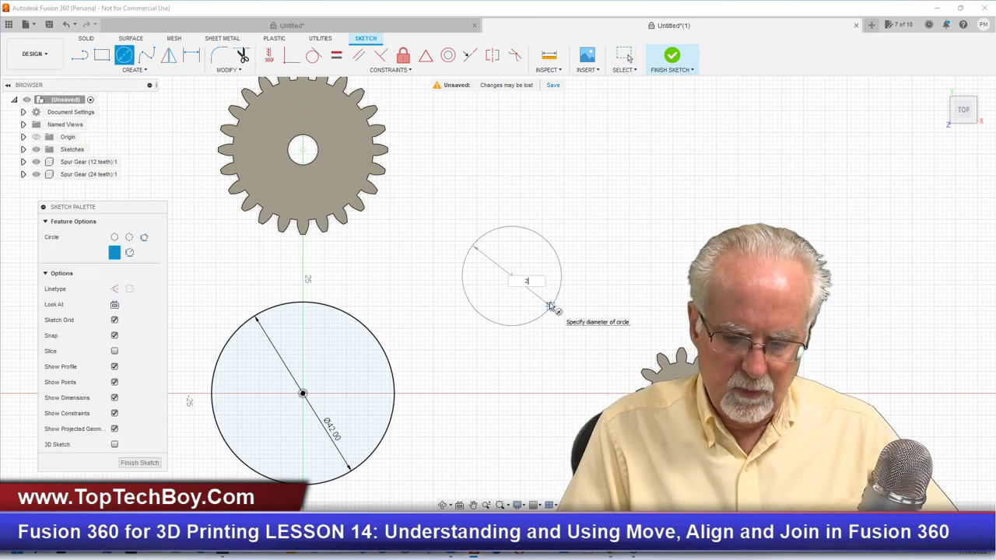
text(5)
key(Return)
key(Escape)
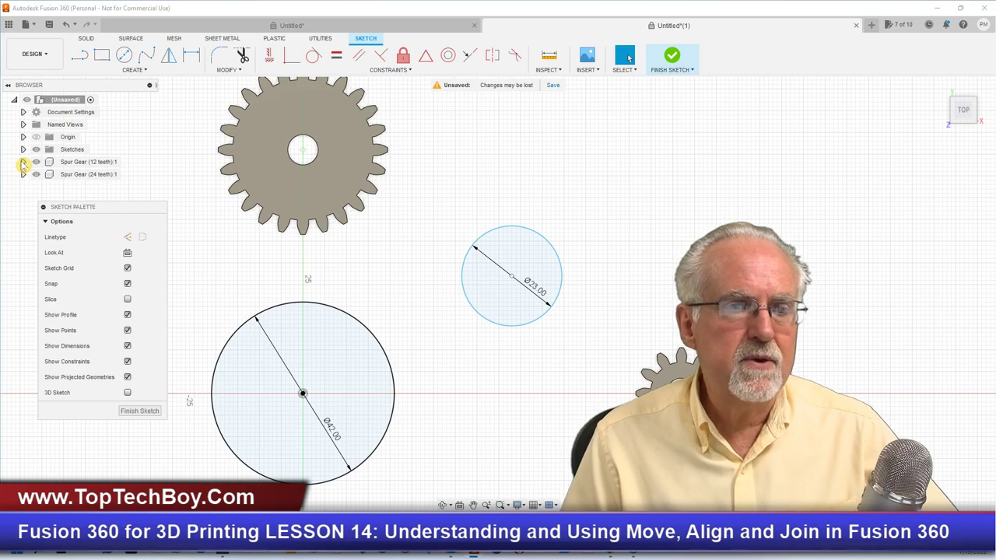
click(23, 162)
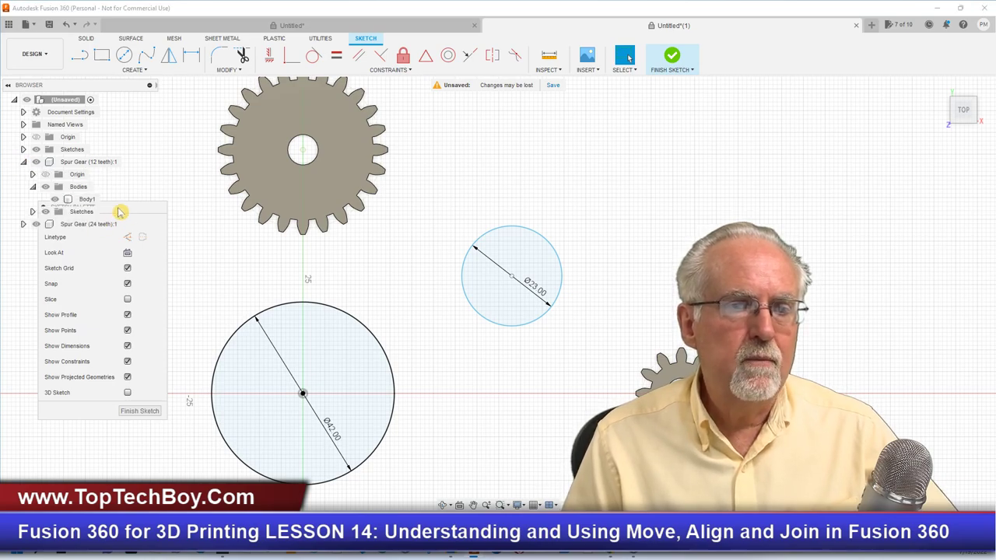
mouse_move(120, 209)
mouse_down()
mouse_move(692, 203)
mouse_move(852, 132)
mouse_move(843, 129)
mouse_up()
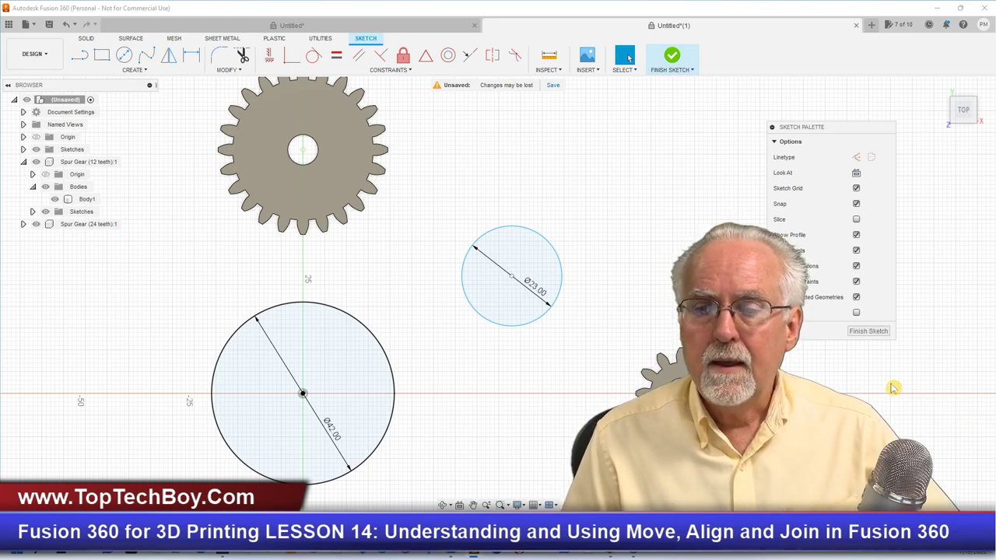
Finish the circle sketch, list the 12-tooth gear's sketches, and select Sketch3 and Body1.
click(868, 330)
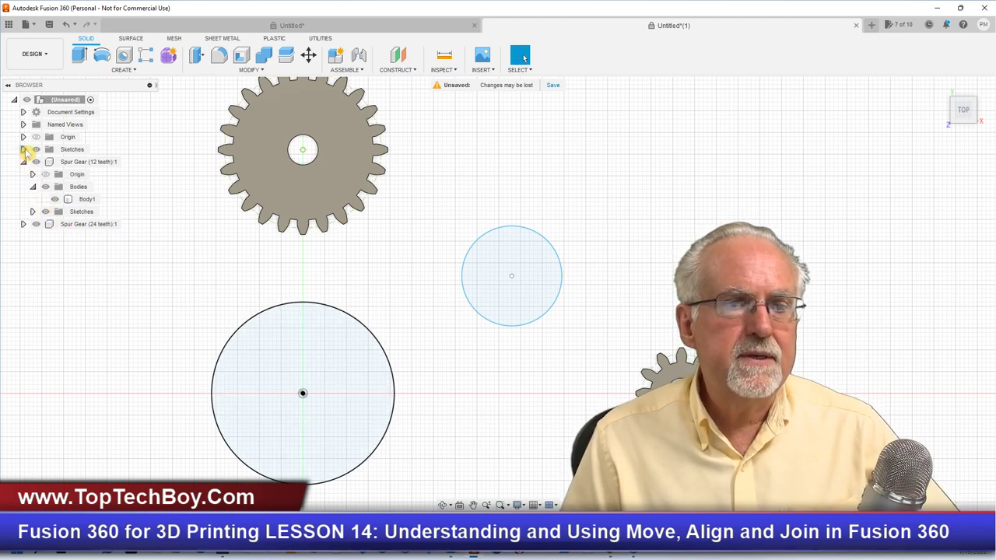
click(23, 150)
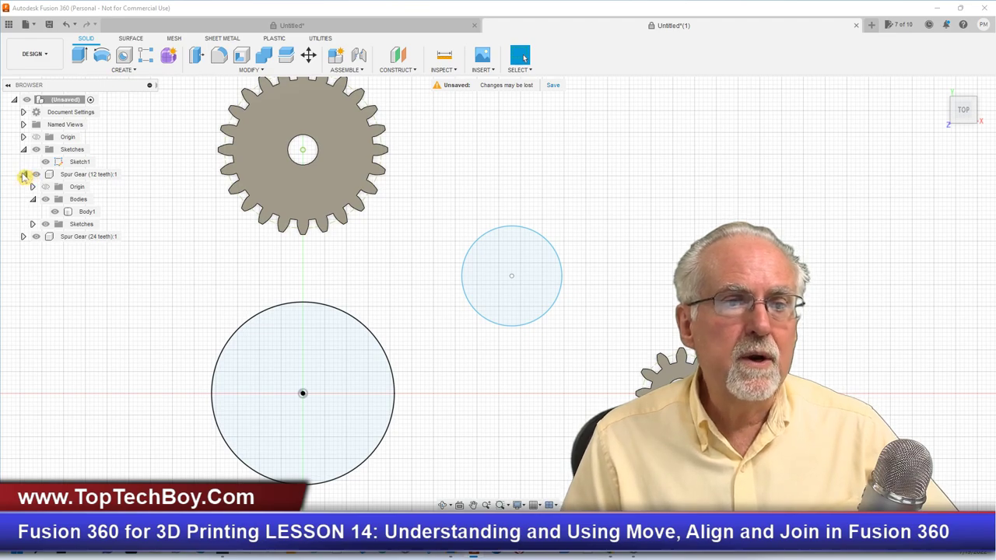
click(23, 175)
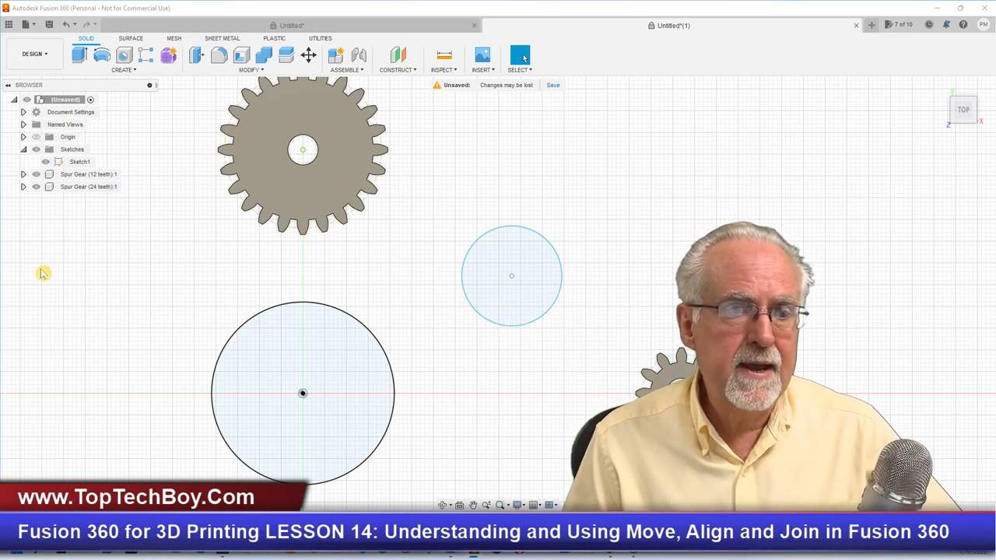
click(24, 174)
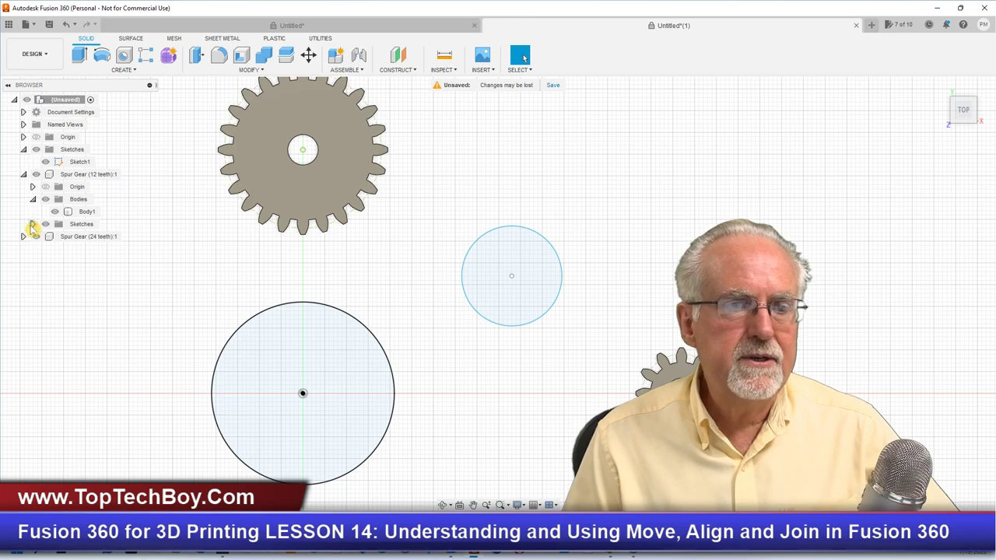
click(33, 224)
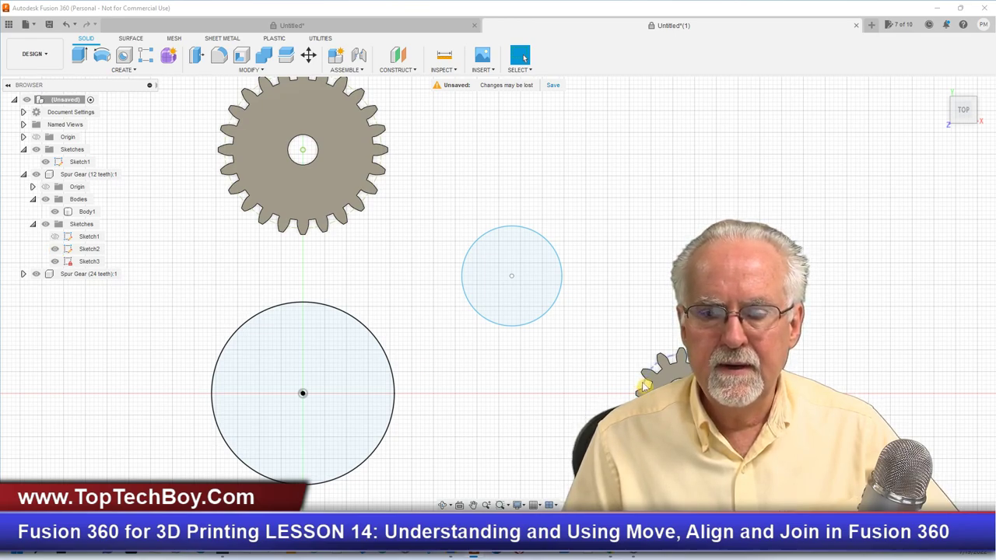
click(53, 263)
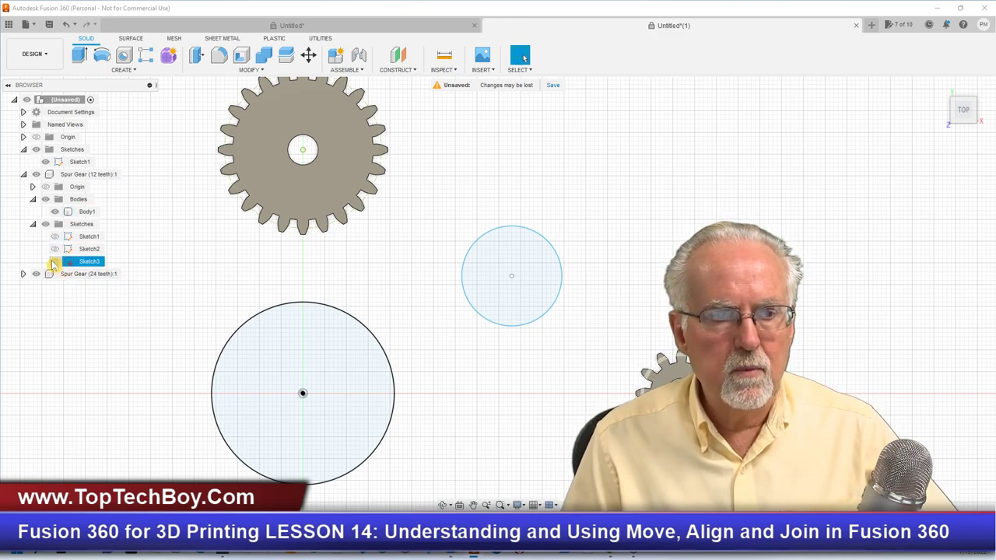
click(650, 370)
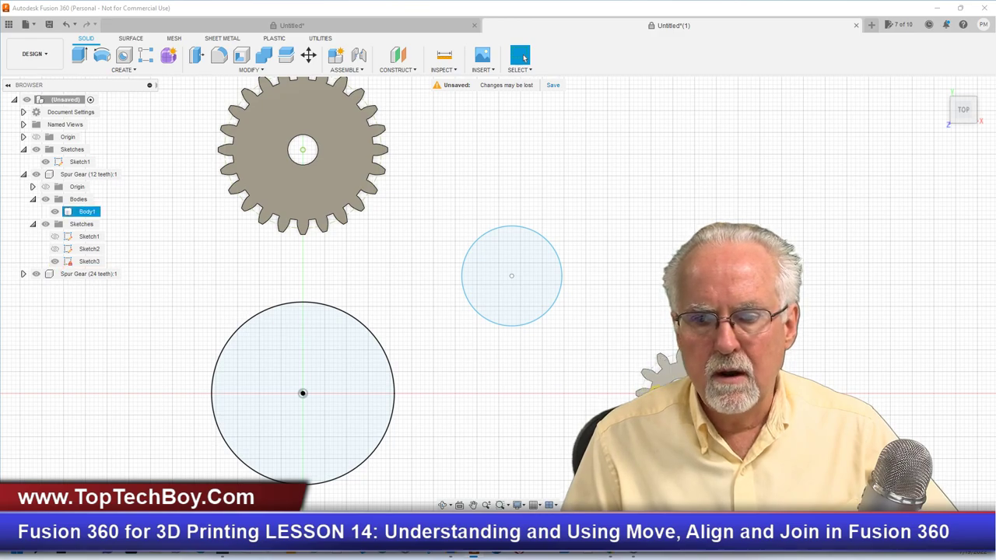
Fit the view to the 12-tooth gear and make its Sketch3 pitch circle visible.
key(F6)
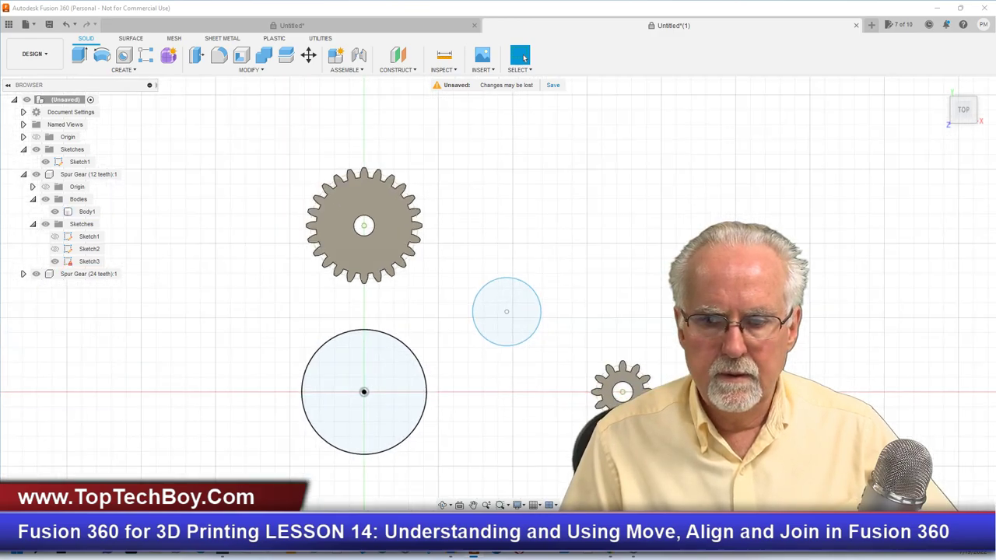
scroll(607, 405, up, 2)
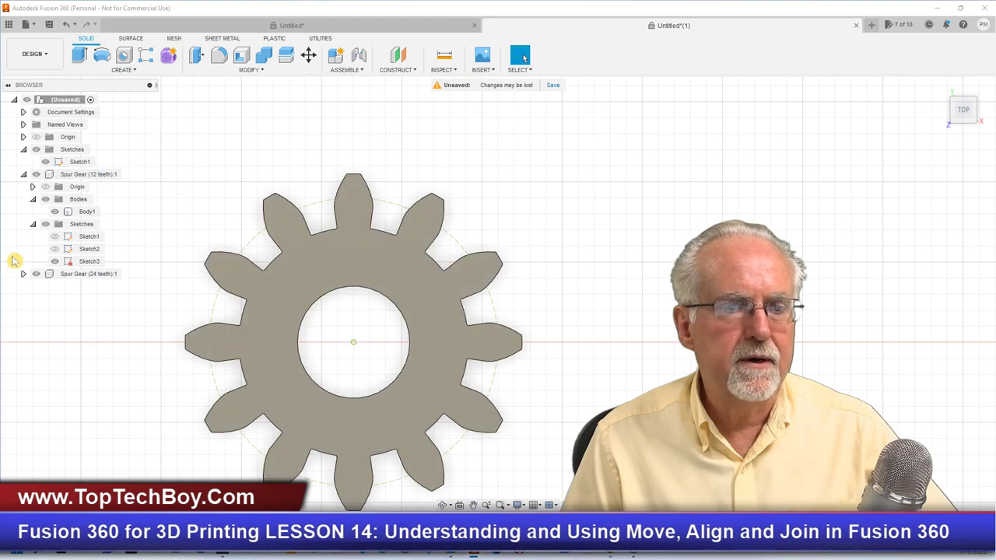
click(54, 263)
click(56, 262)
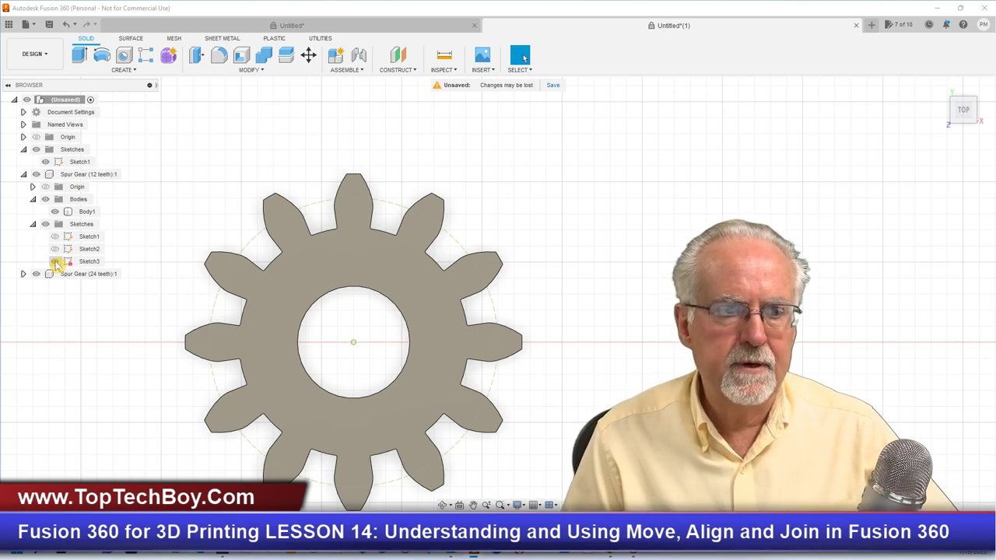
click(253, 244)
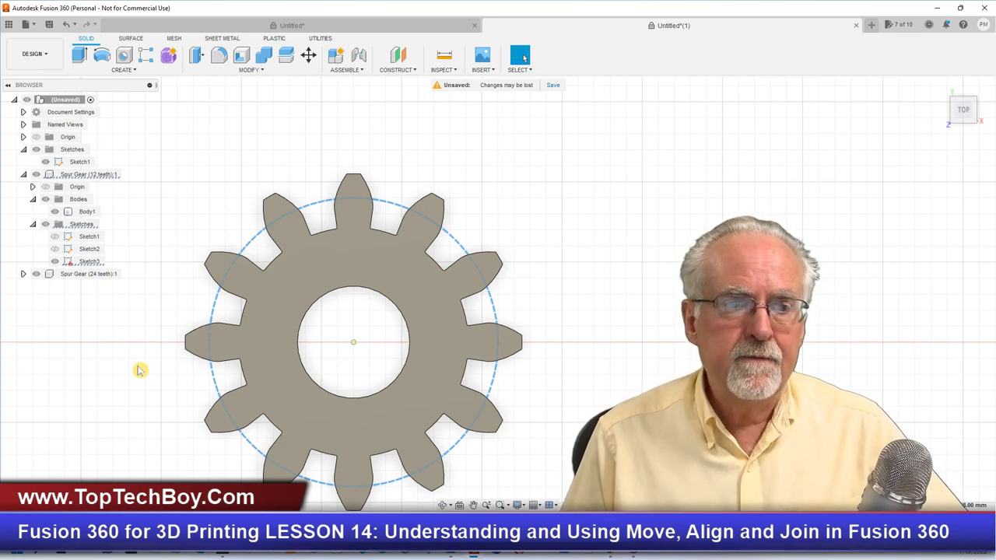
scroll(133, 367, down, 3)
scroll(139, 369, up, 5)
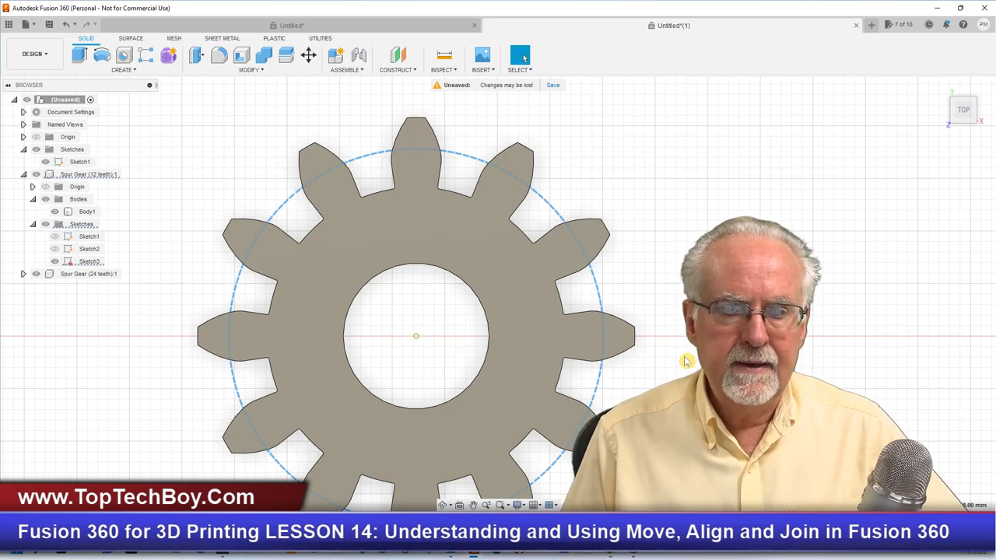
scroll(685, 360, down, 6)
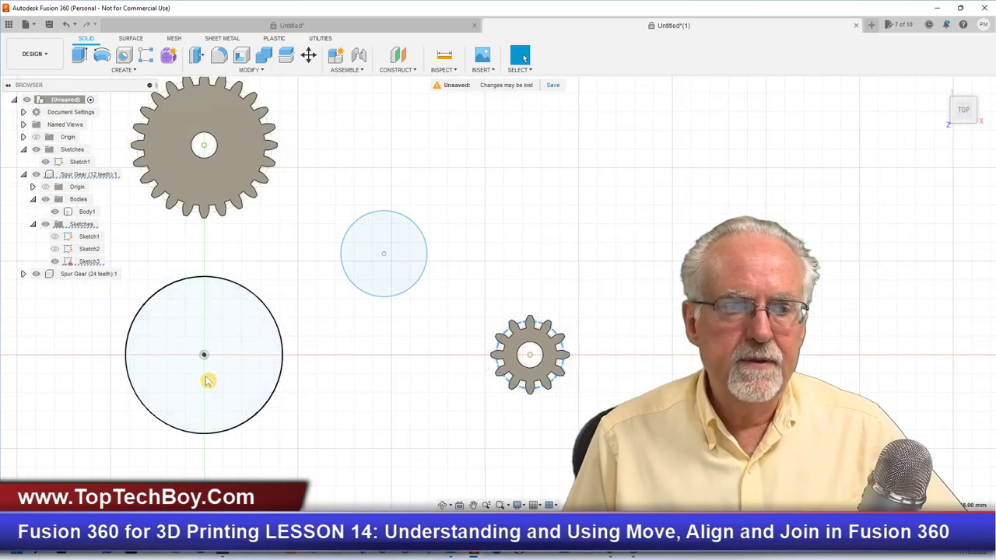
Hide the 12-tooth gear's Sketch3 and collapse that component.
click(58, 263)
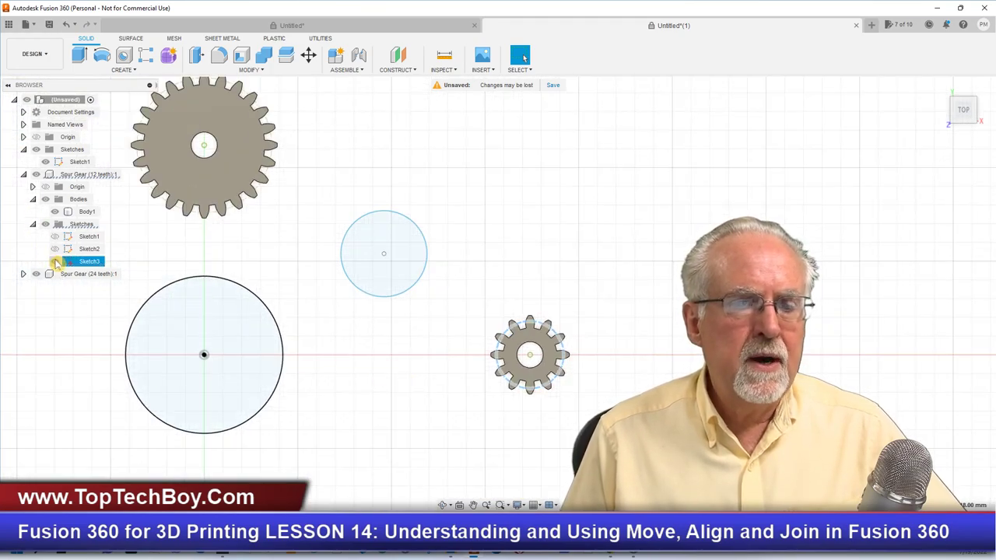
click(56, 262)
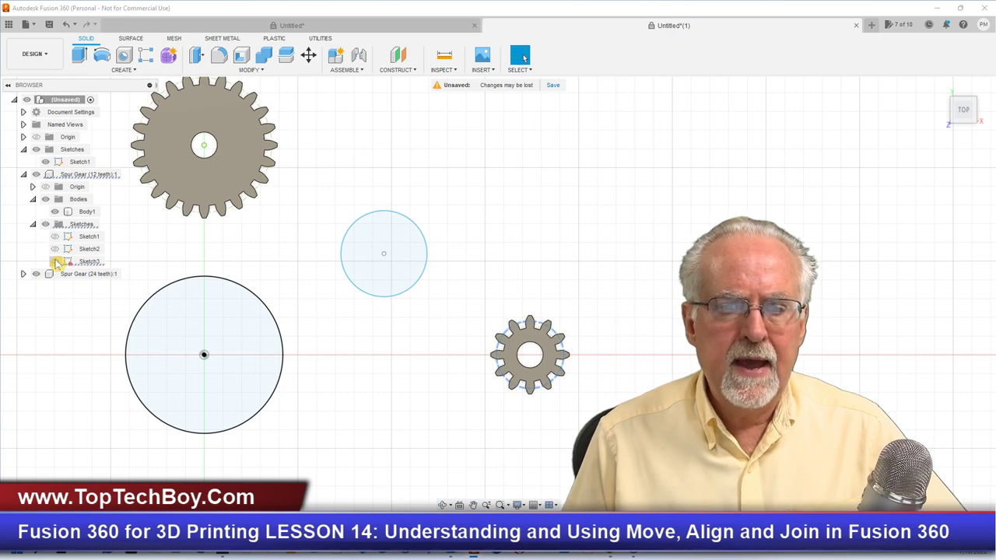
click(23, 174)
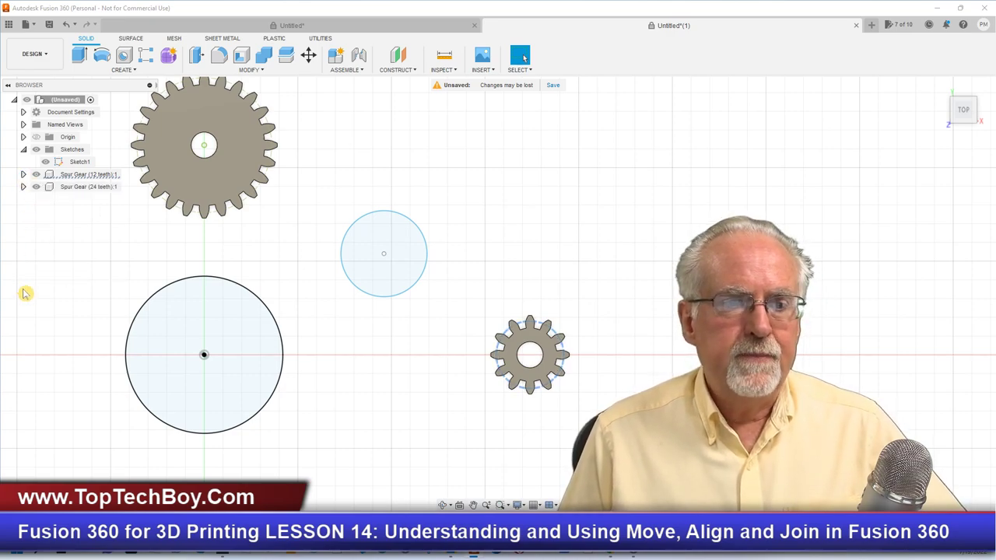
Expand the 24-tooth gear's Sketches folder and hide its Sketch3.
click(23, 186)
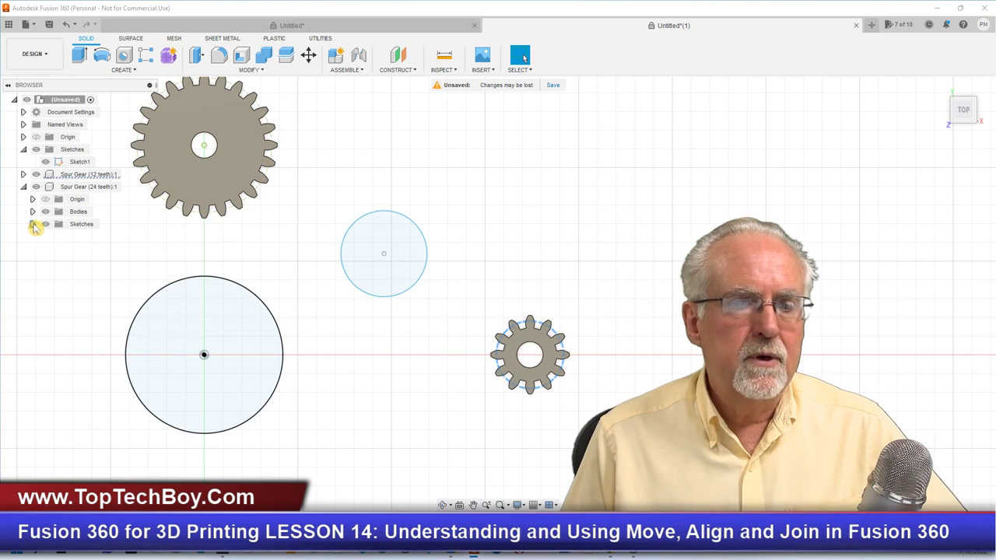
click(32, 224)
click(56, 263)
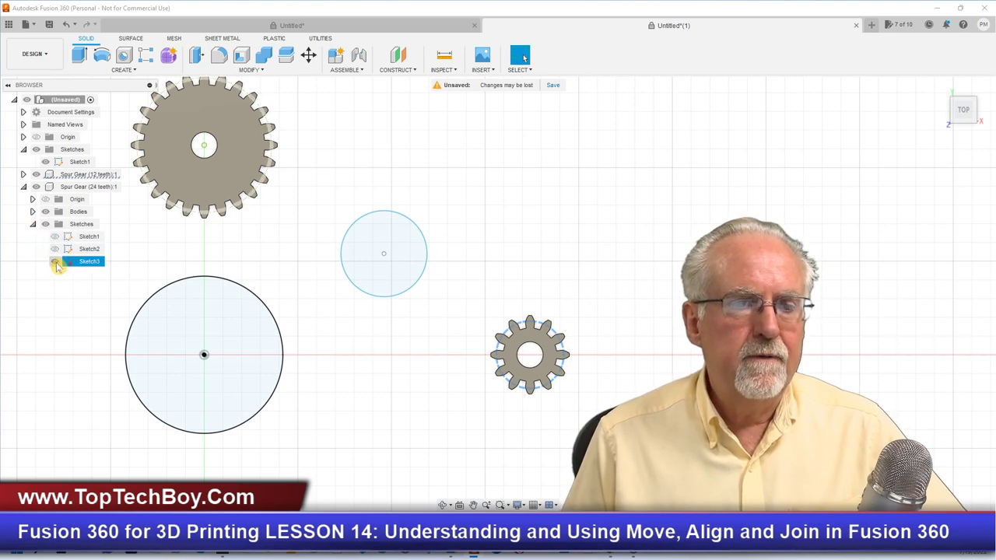
click(56, 262)
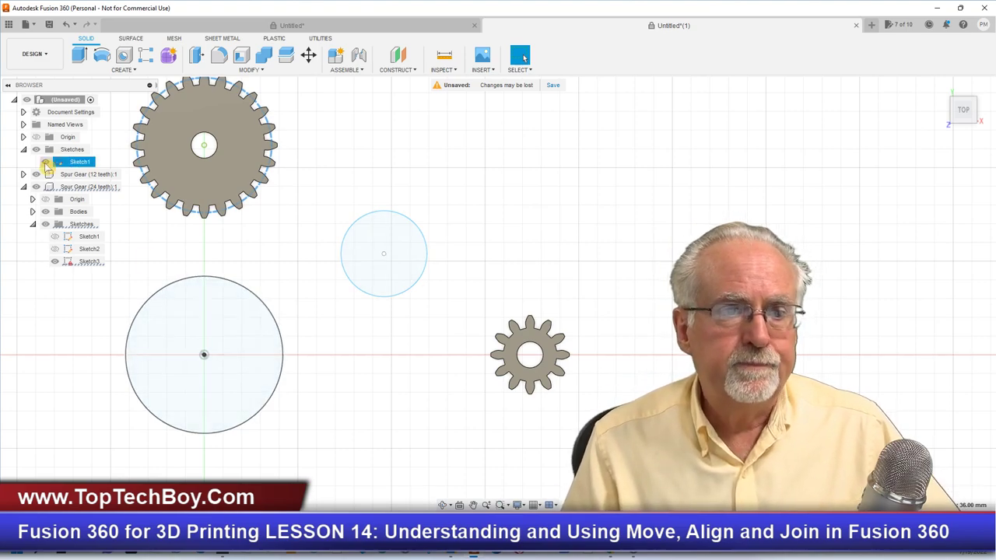
Edit Sketch1 and draw a 27.5 mm construction line from the Ø42 circle's centre.
click(80, 161)
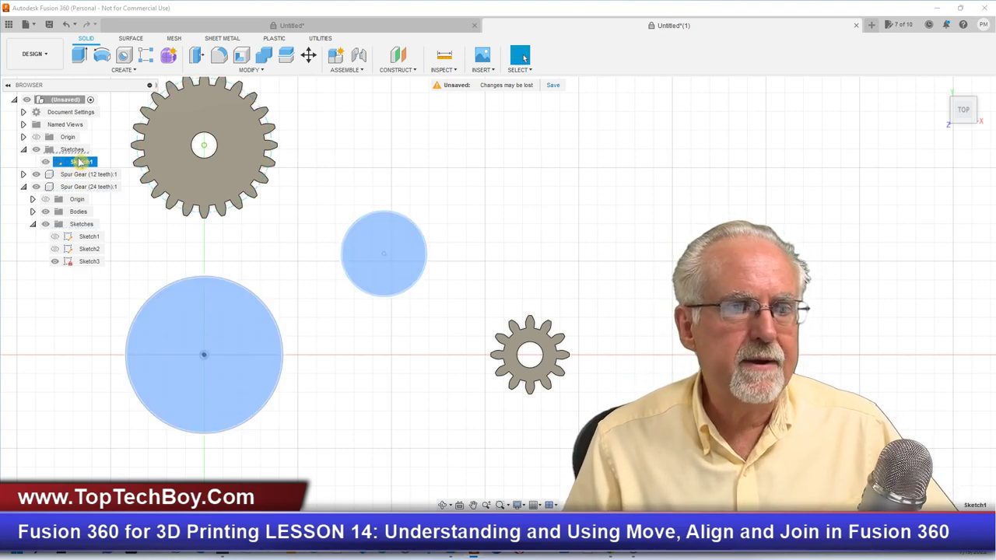
right_click(80, 162)
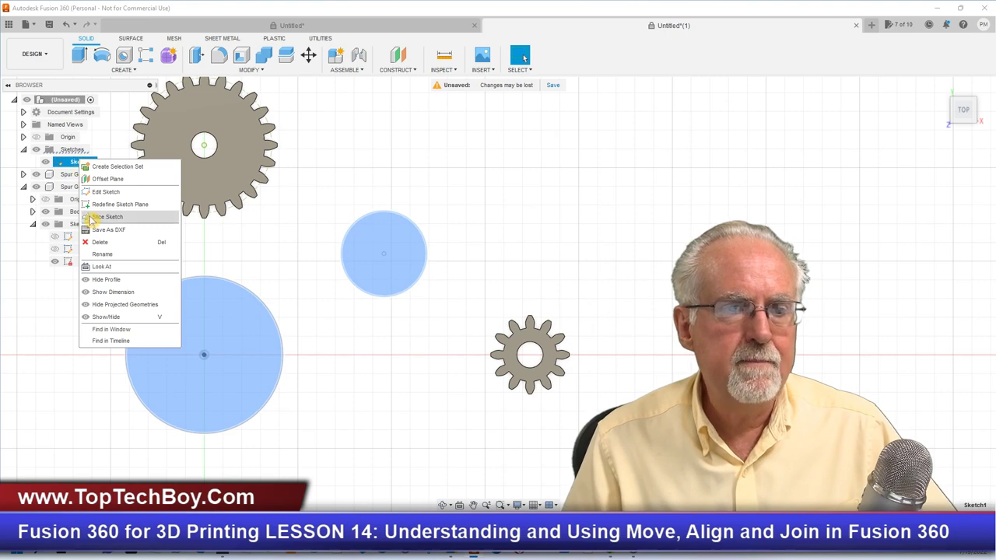
click(101, 193)
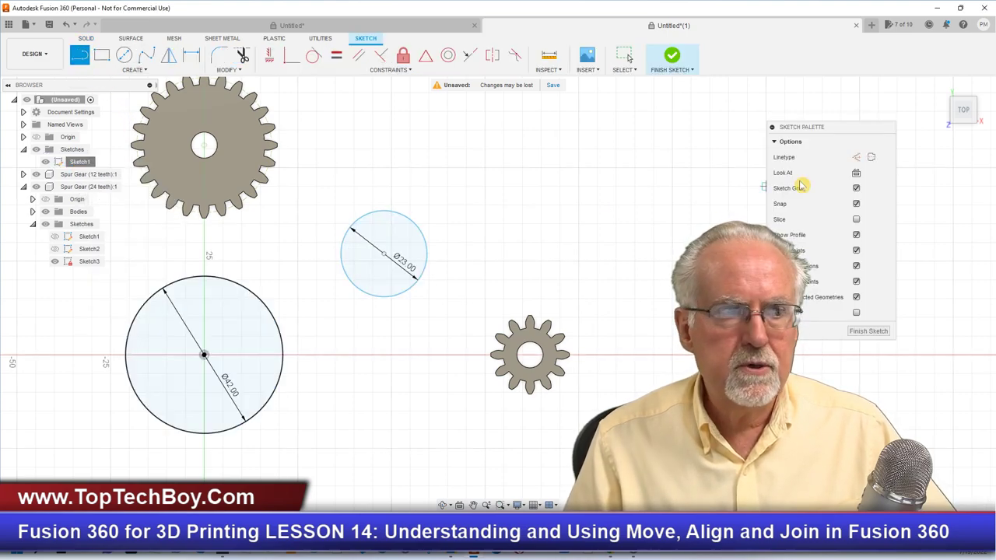
click(856, 159)
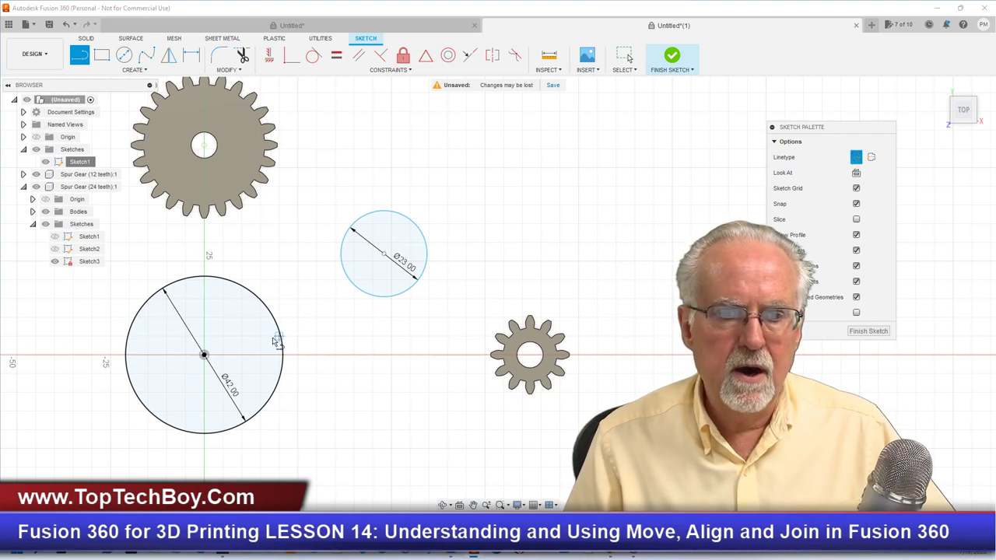
click(204, 355)
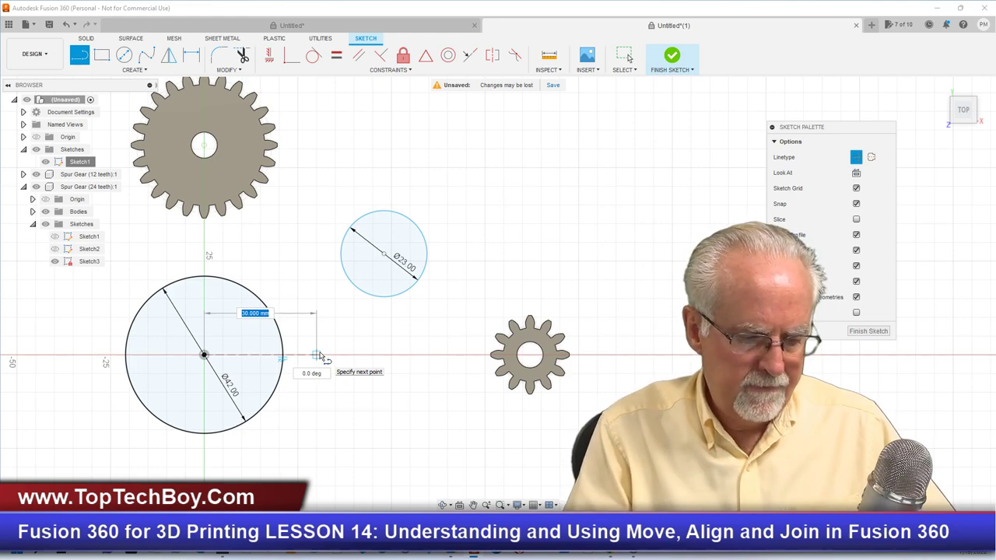
text(27)
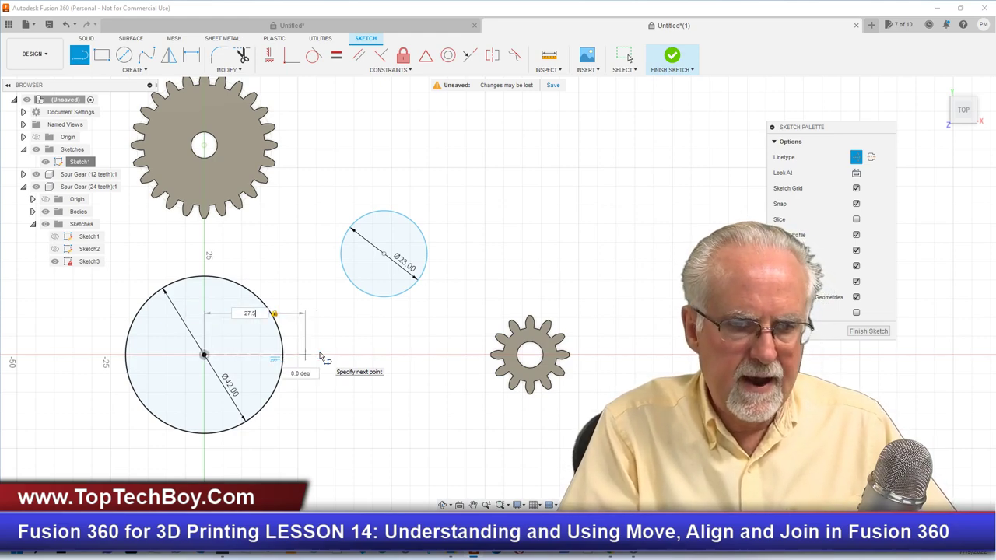
text(.5)
key(Return)
key(Escape)
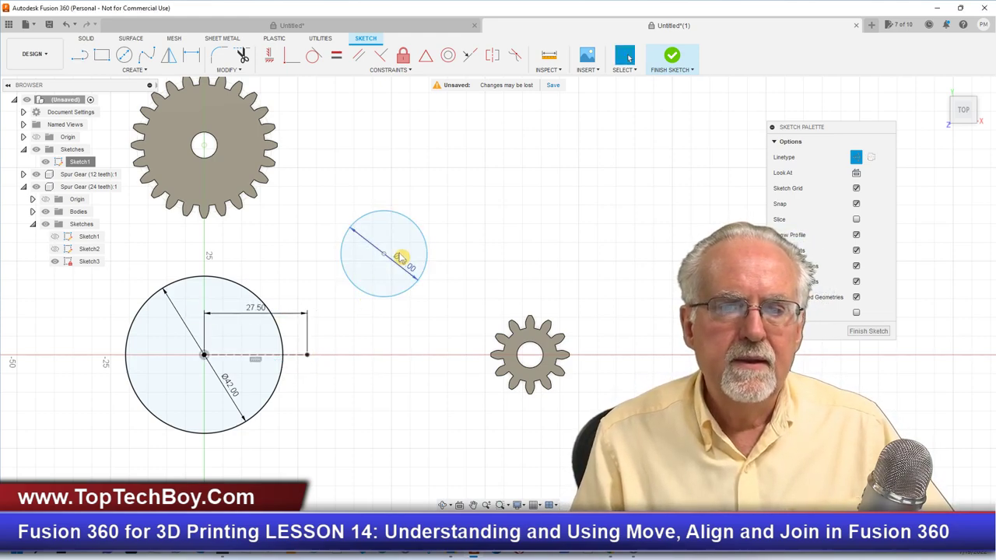
Make the Ø23 circle's centre coincident with the construction line's end.
click(291, 57)
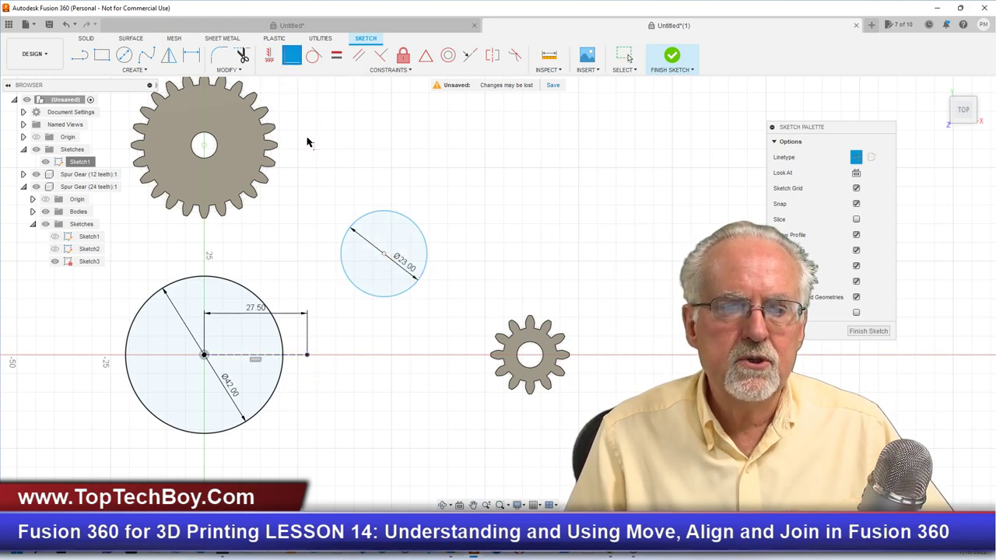
click(383, 257)
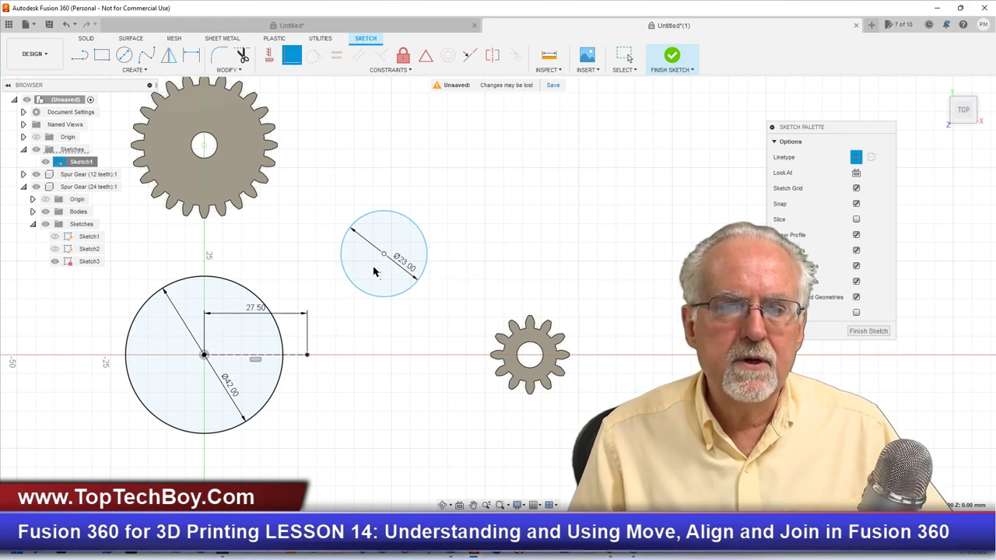
click(307, 356)
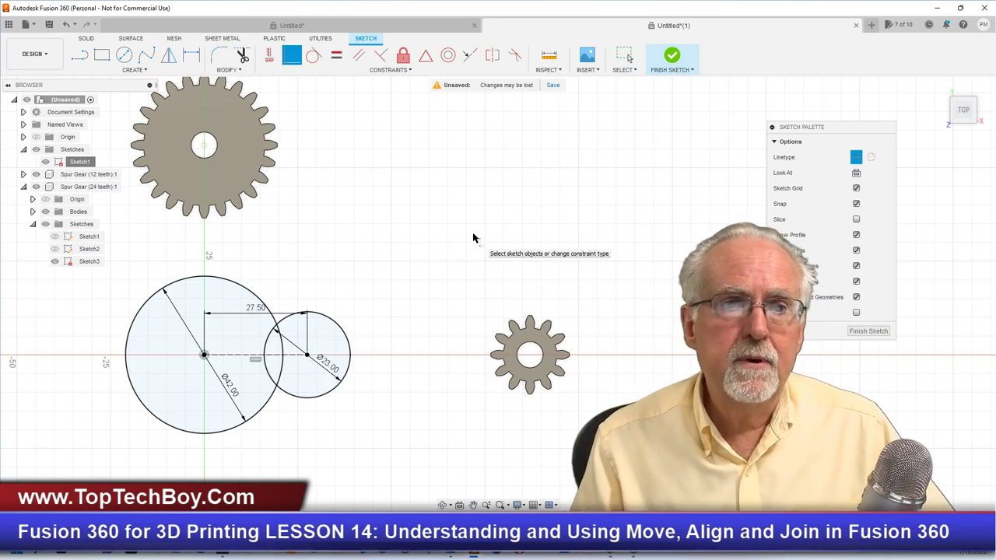
click(80, 54)
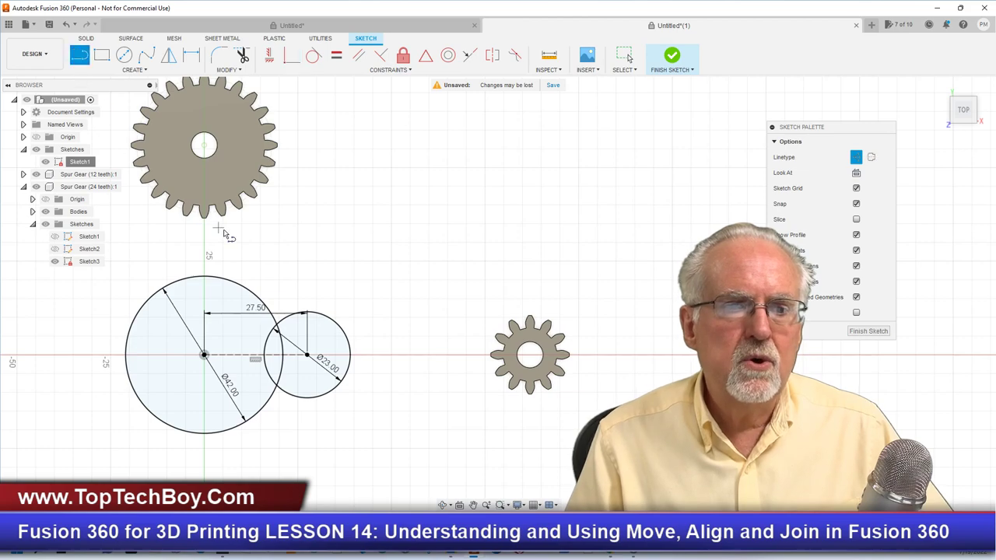
Draw two solid lines, one above and one below the two circles.
click(855, 157)
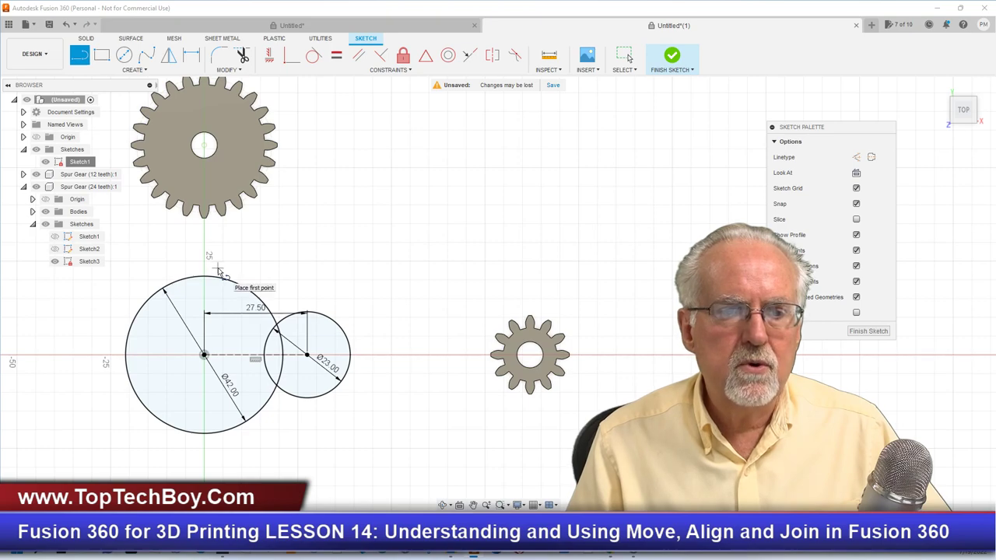
click(167, 243)
click(394, 288)
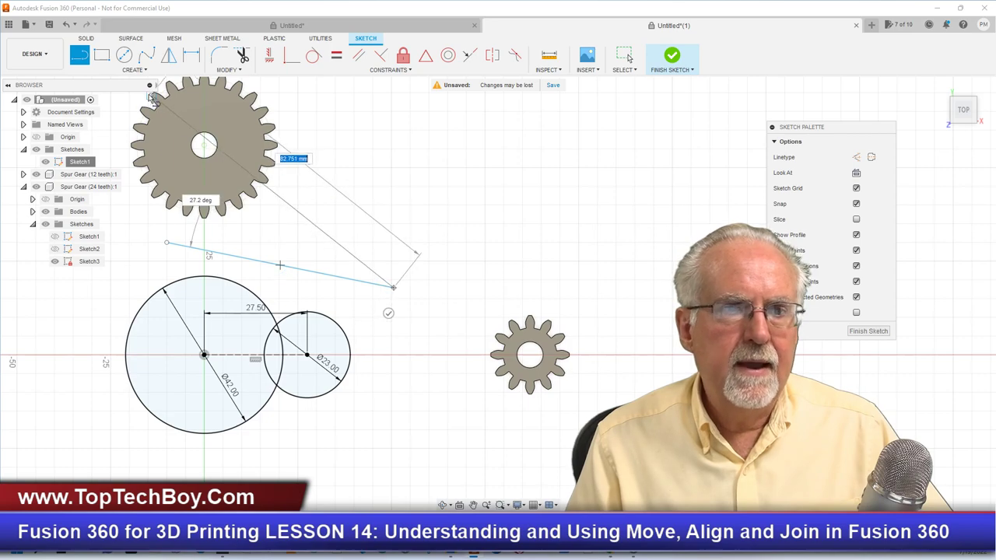
key(Escape)
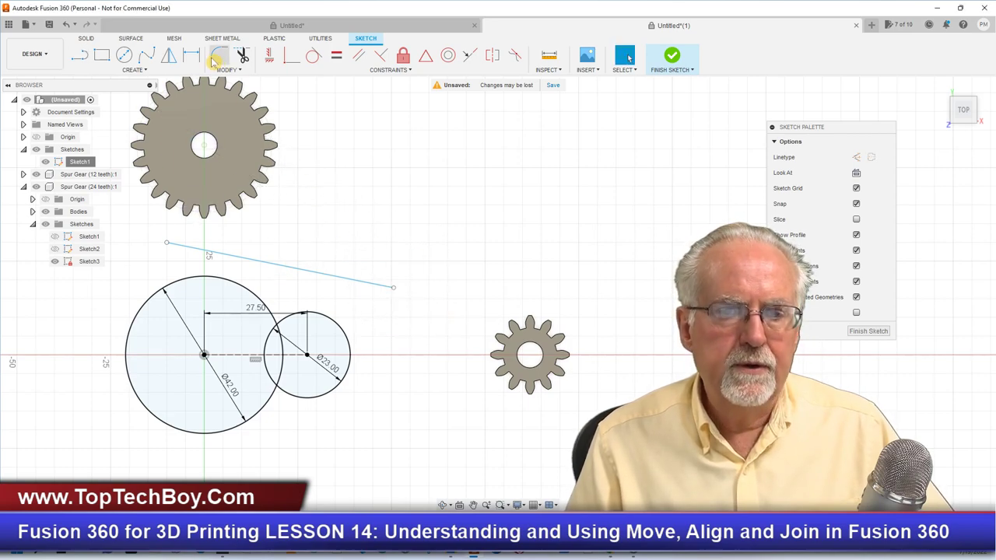
click(77, 55)
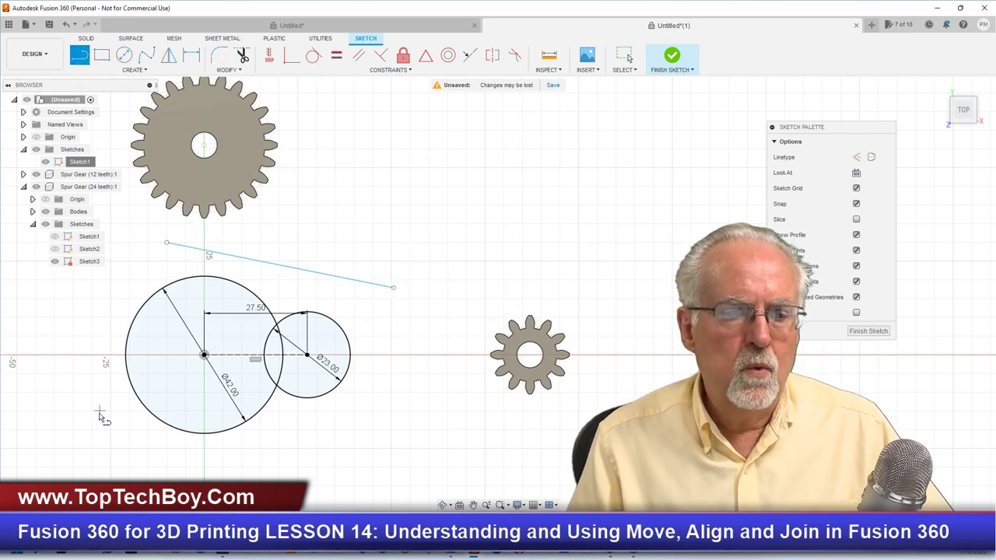
click(130, 450)
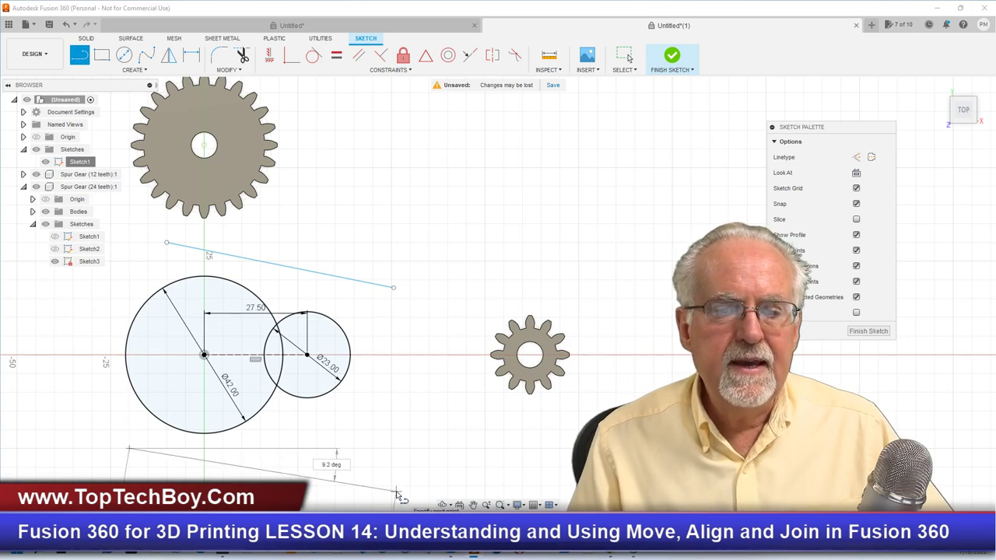
click(396, 492)
key(Escape)
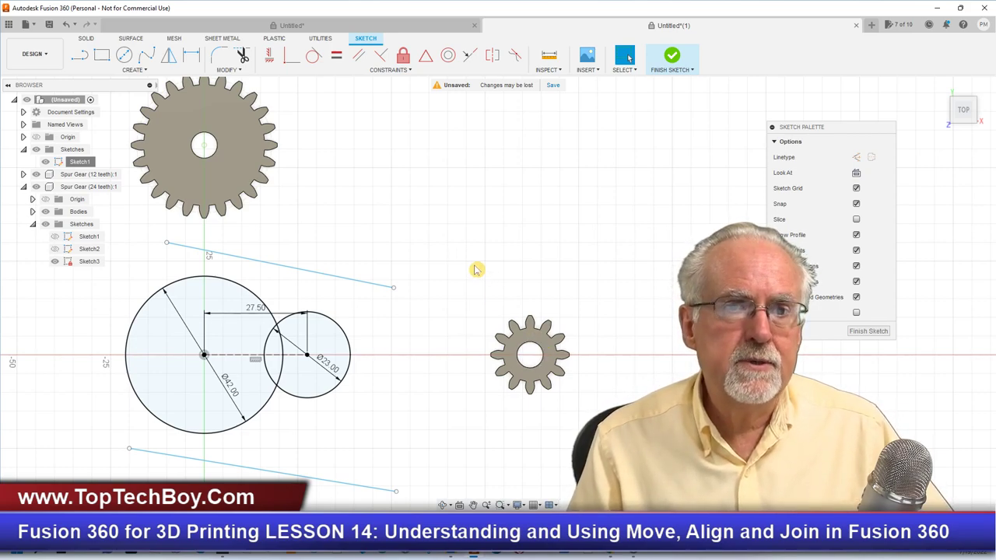
Make both lines tangent to the Ø42 and Ø23 circles.
click(314, 55)
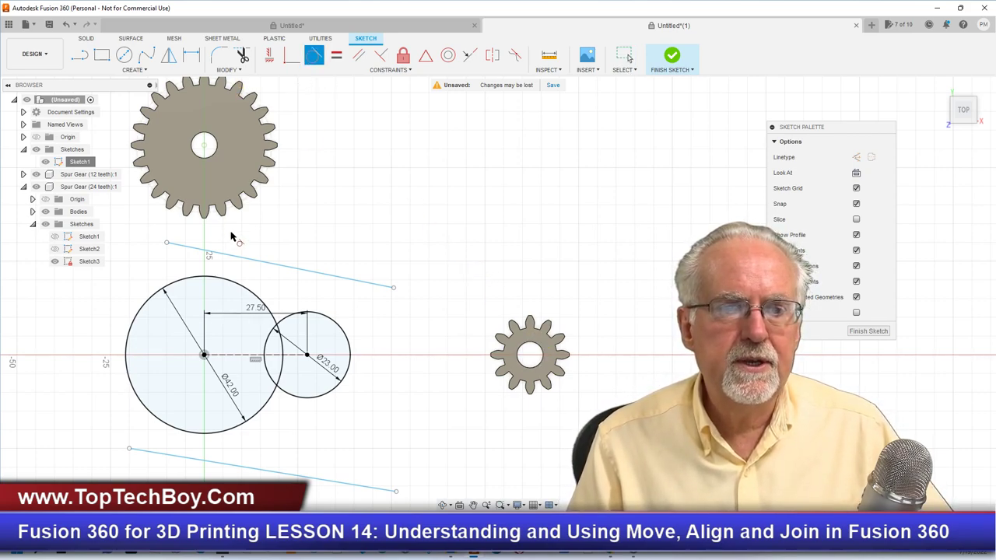
click(246, 261)
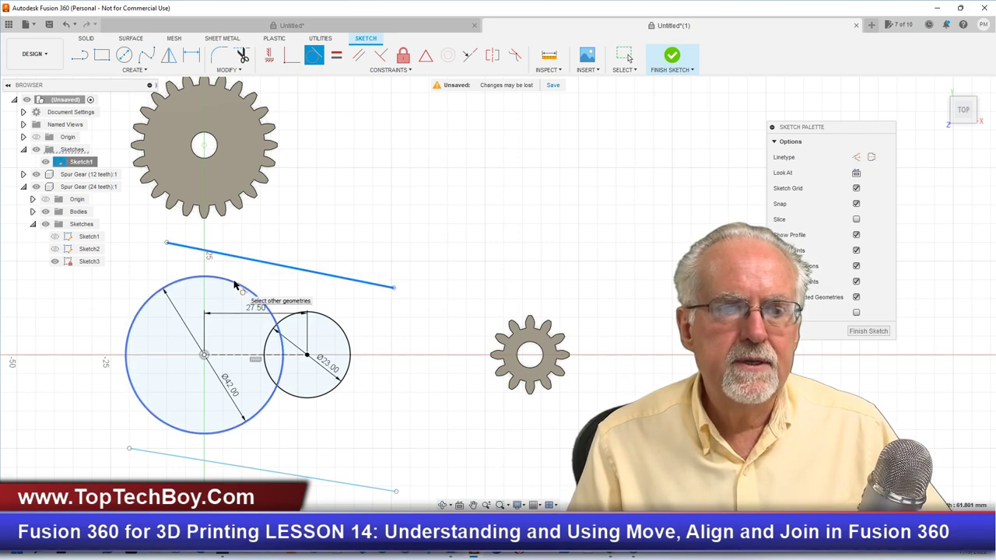
click(236, 282)
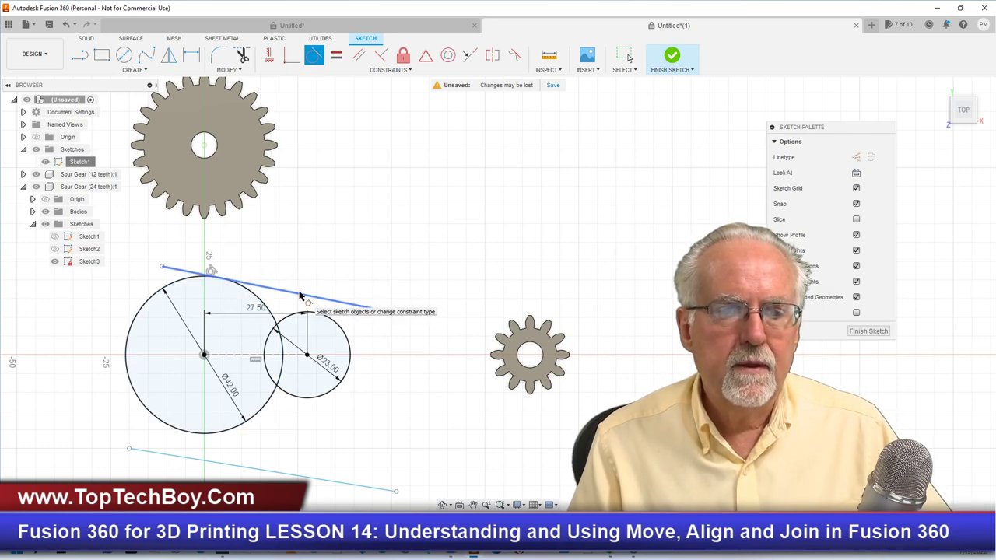
click(329, 320)
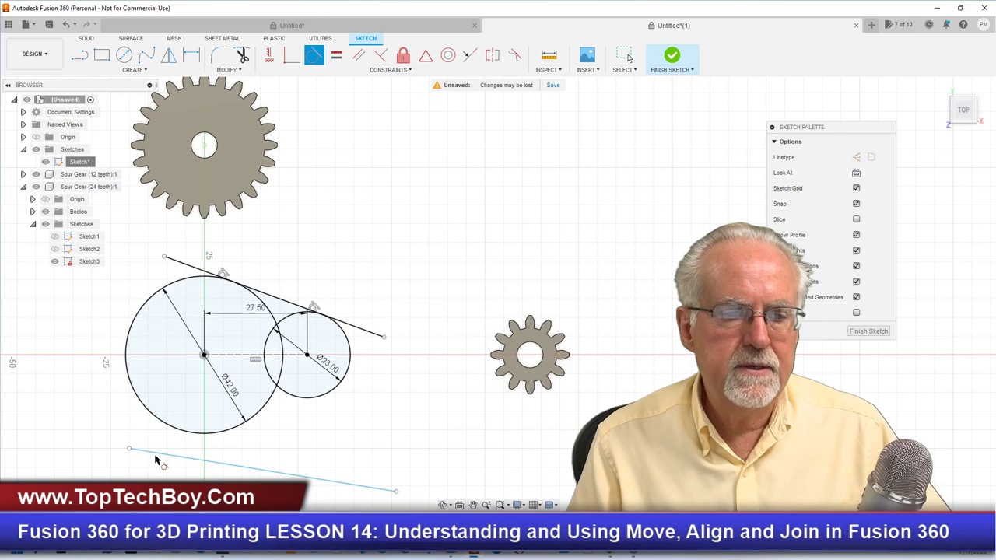
click(179, 430)
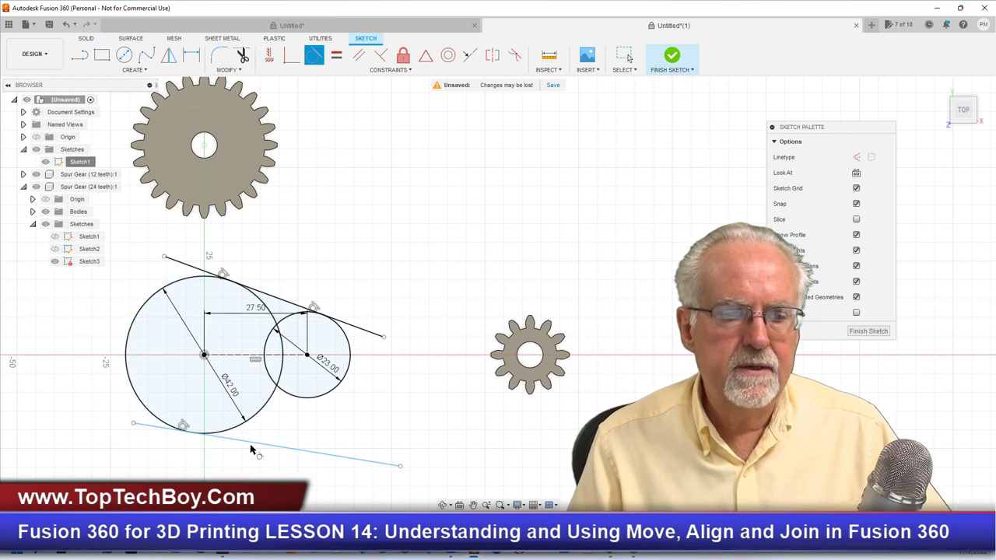
click(309, 454)
click(312, 400)
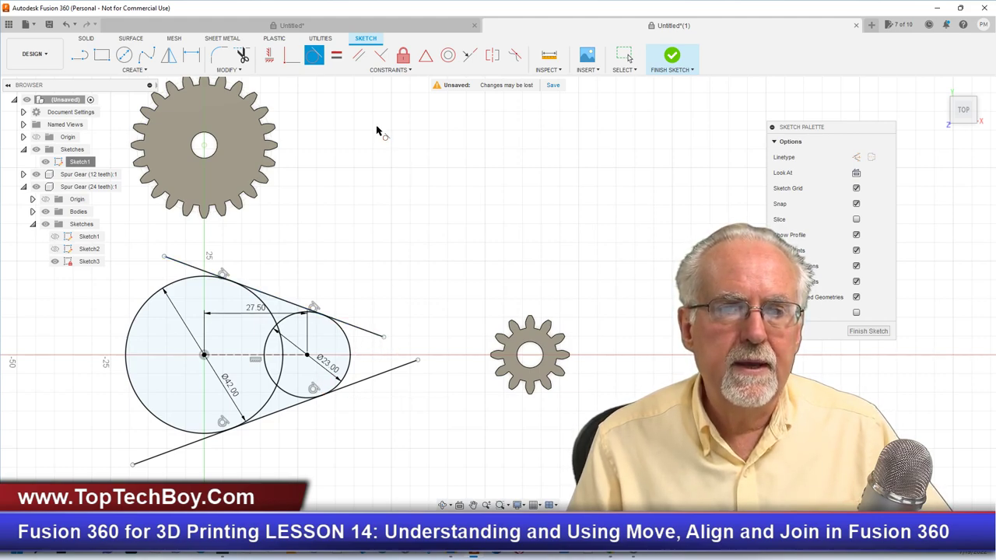
Constrain all four line endpoints coincident with the large and small circles.
click(292, 55)
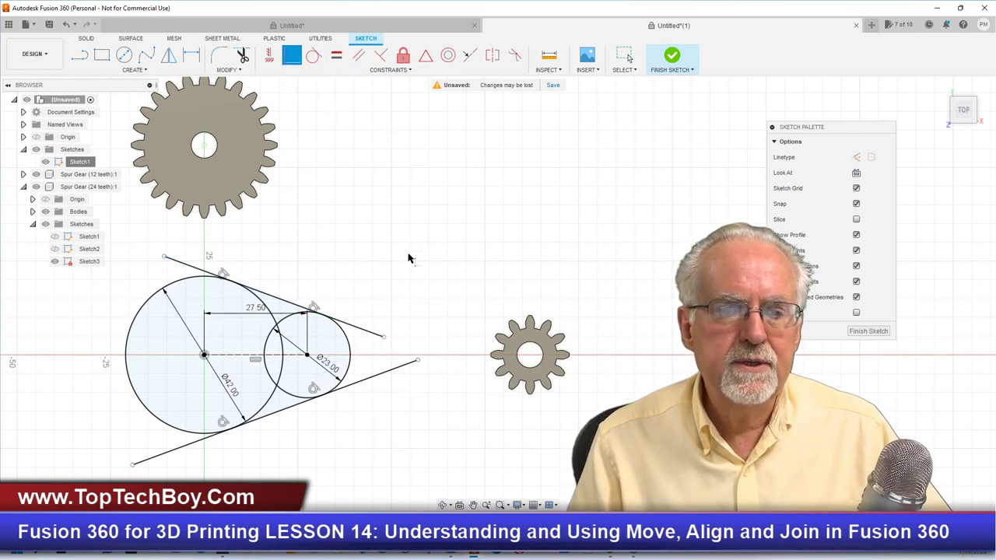
click(385, 338)
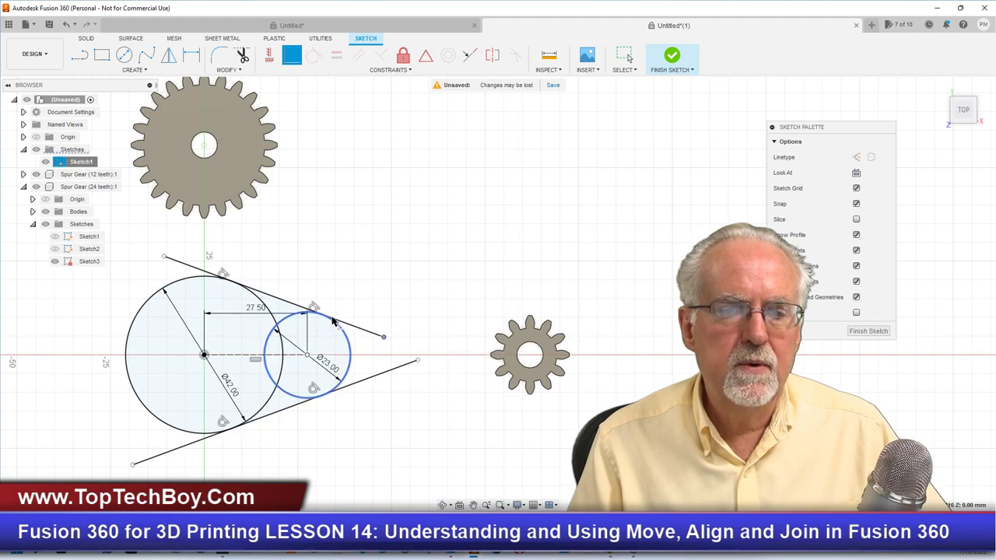
click(331, 320)
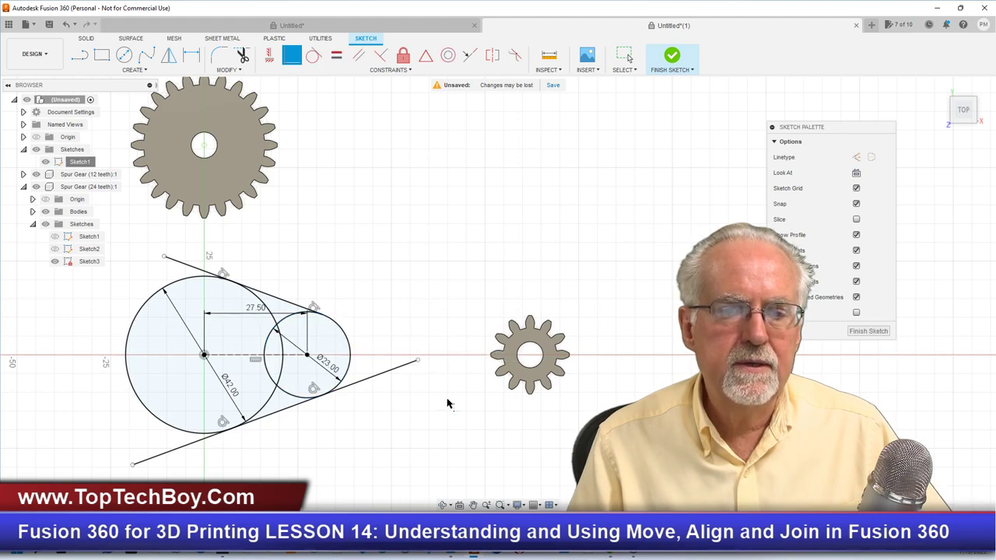
click(417, 363)
click(327, 398)
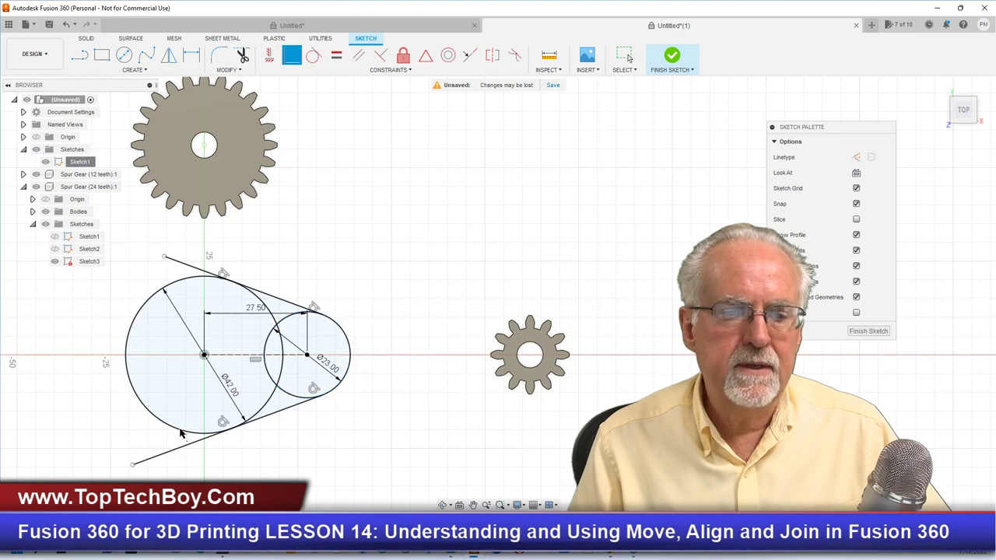
click(134, 467)
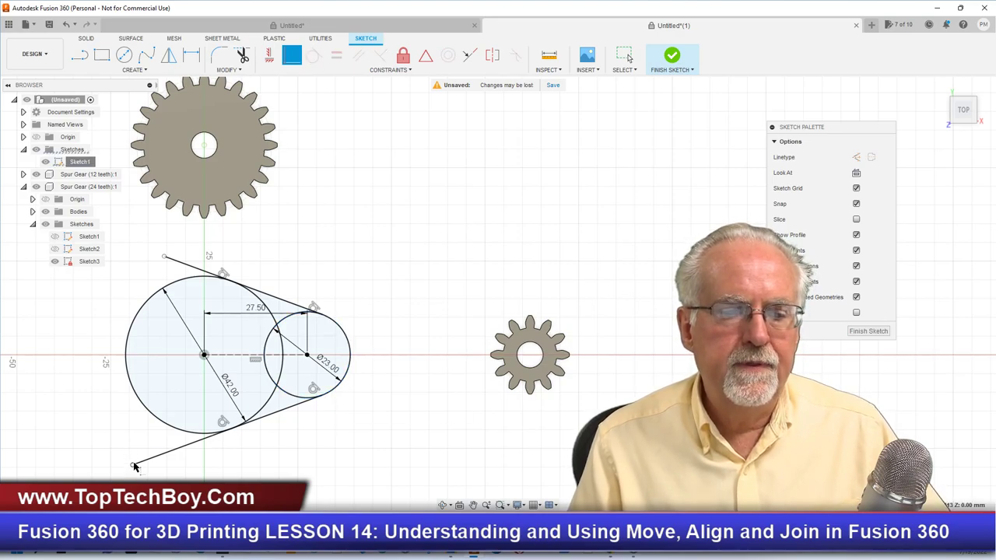
click(228, 437)
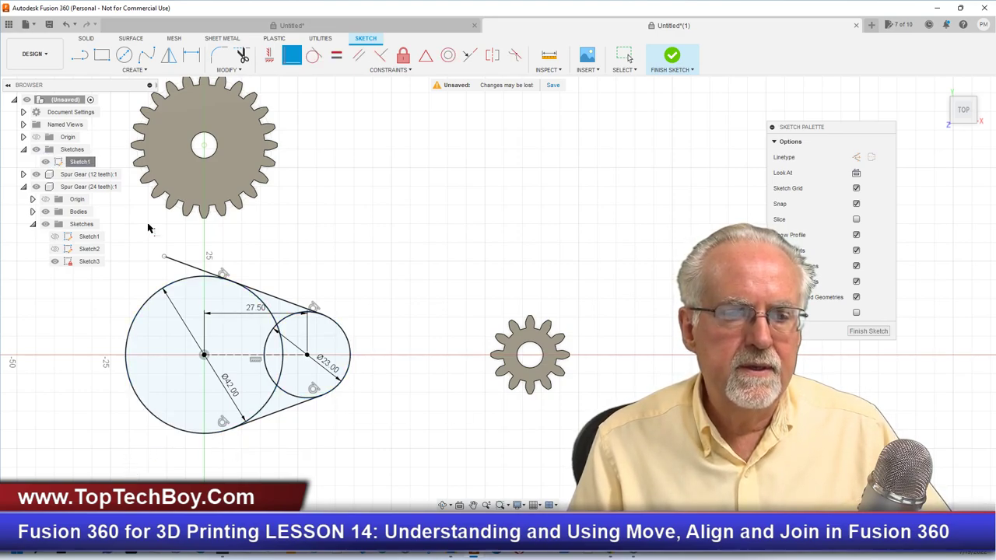
click(164, 256)
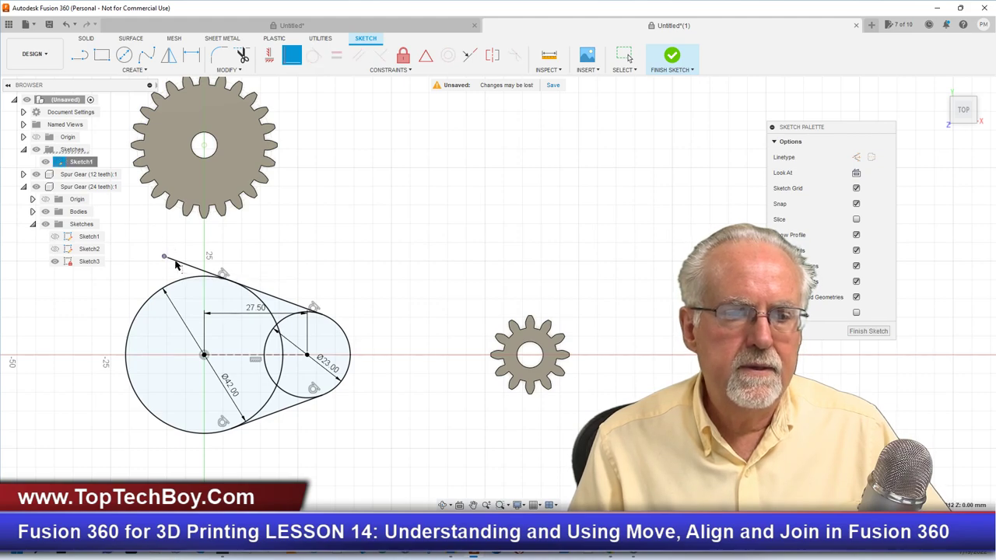
click(216, 282)
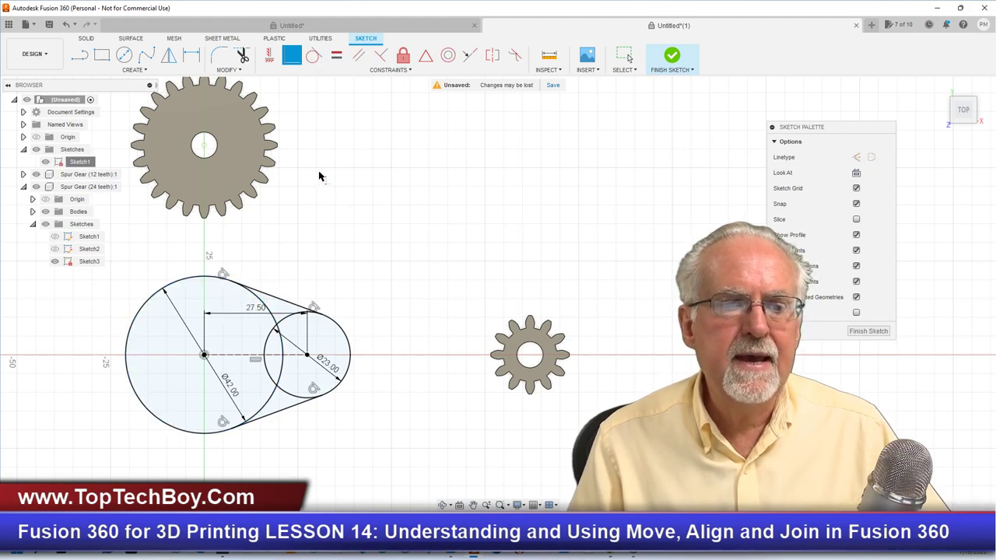
Trim the four inner and overlapping arc pieces between the two tangent lines.
click(242, 55)
click(264, 309)
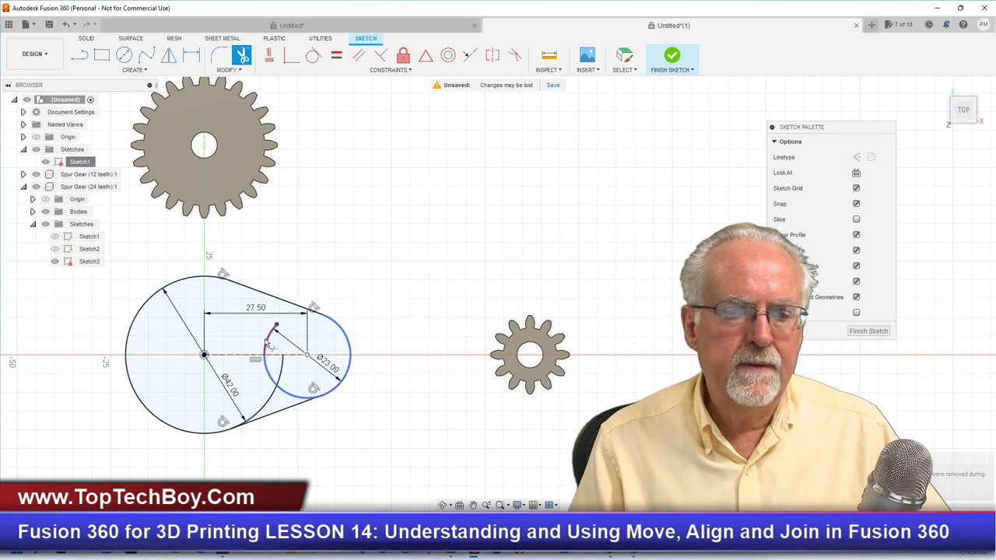
click(271, 342)
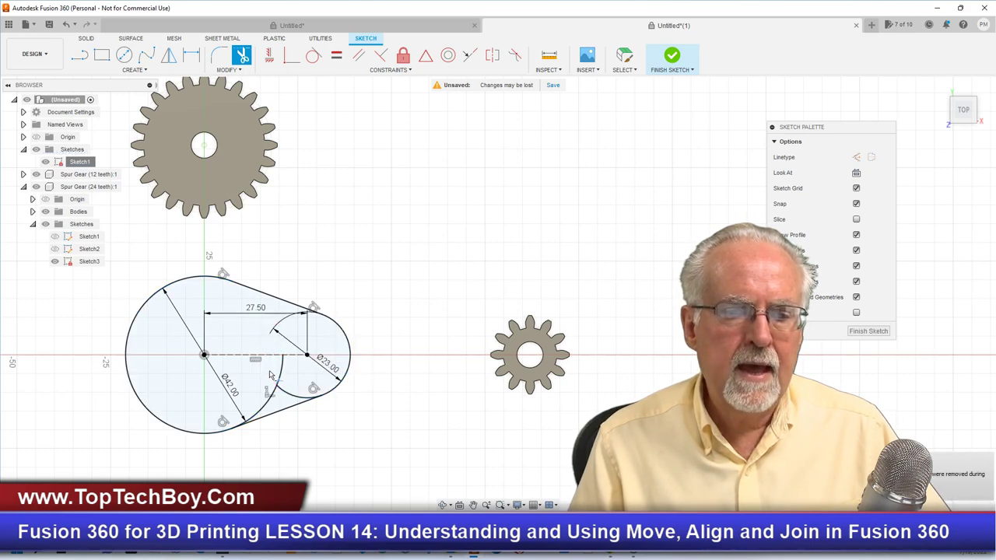
click(285, 376)
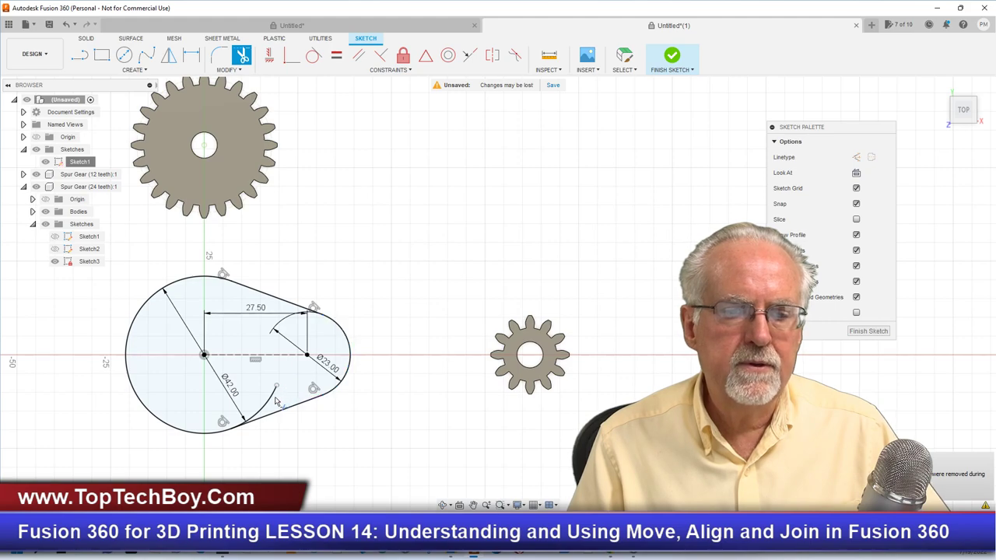
click(266, 402)
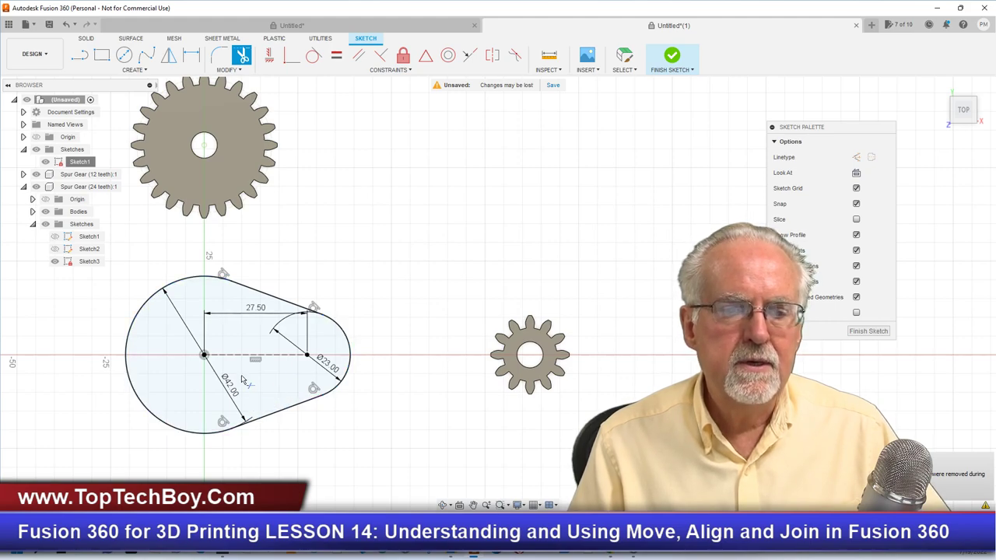
Draw a 6.8 mm circle at the large circle's centre.
click(123, 54)
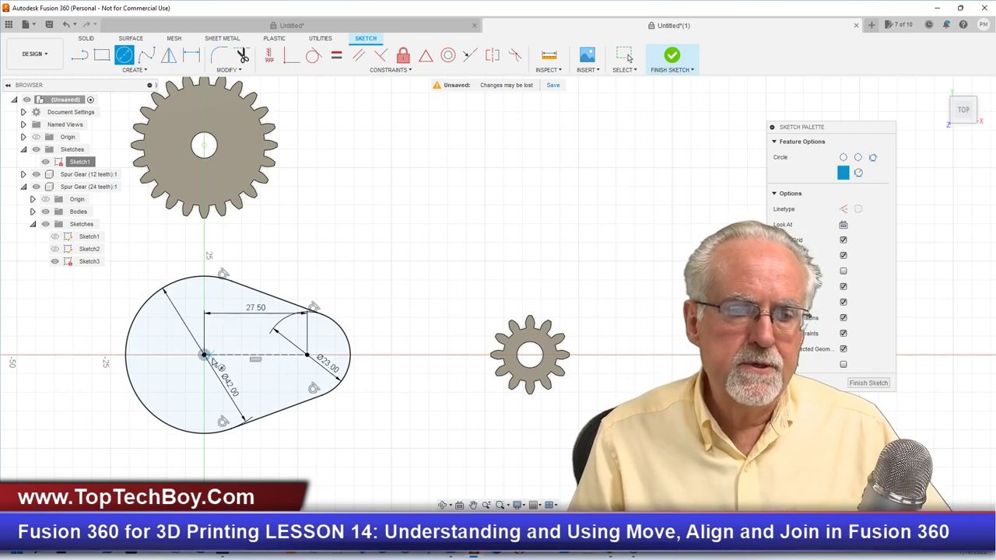
click(205, 356)
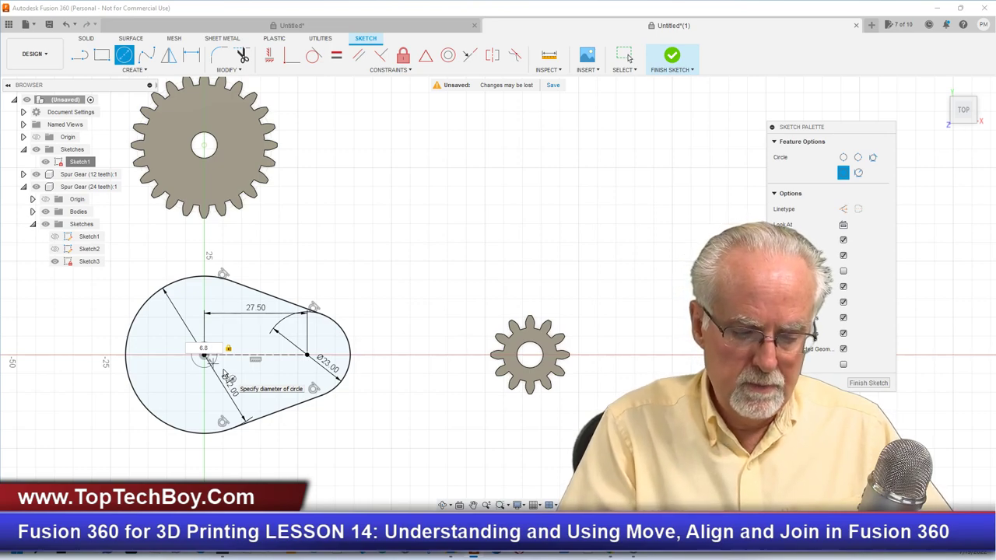
click(226, 375)
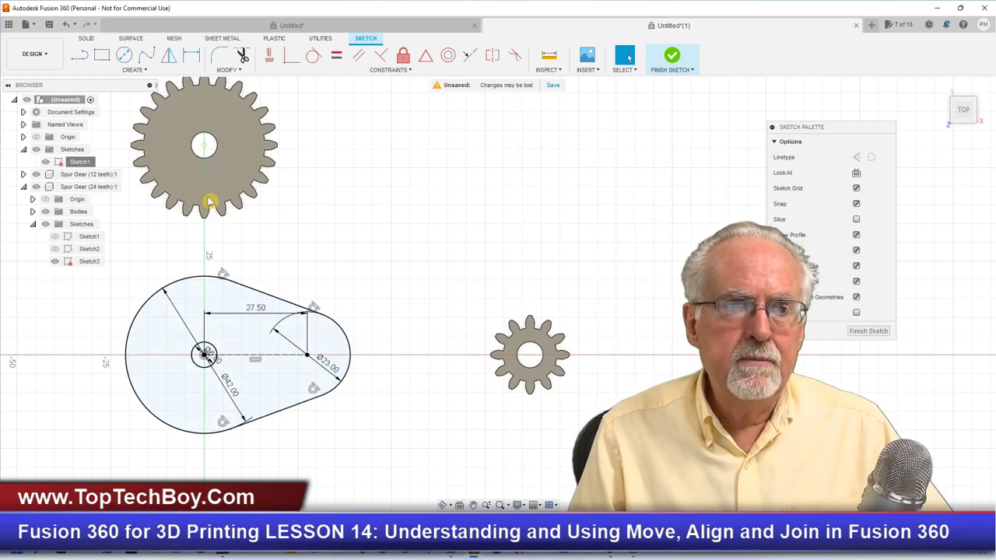
Draw a 6 mm circle at the small circle's centre.
click(122, 54)
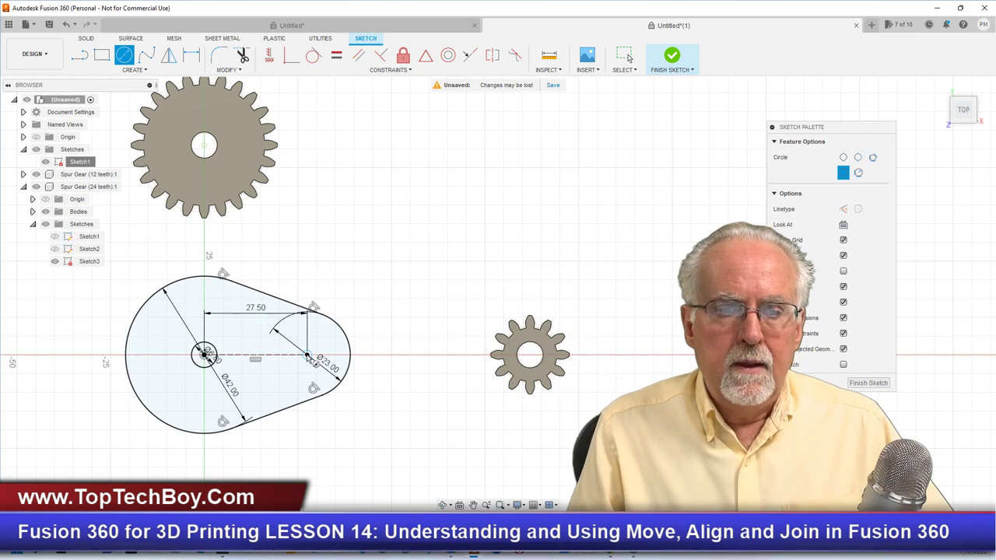
click(307, 355)
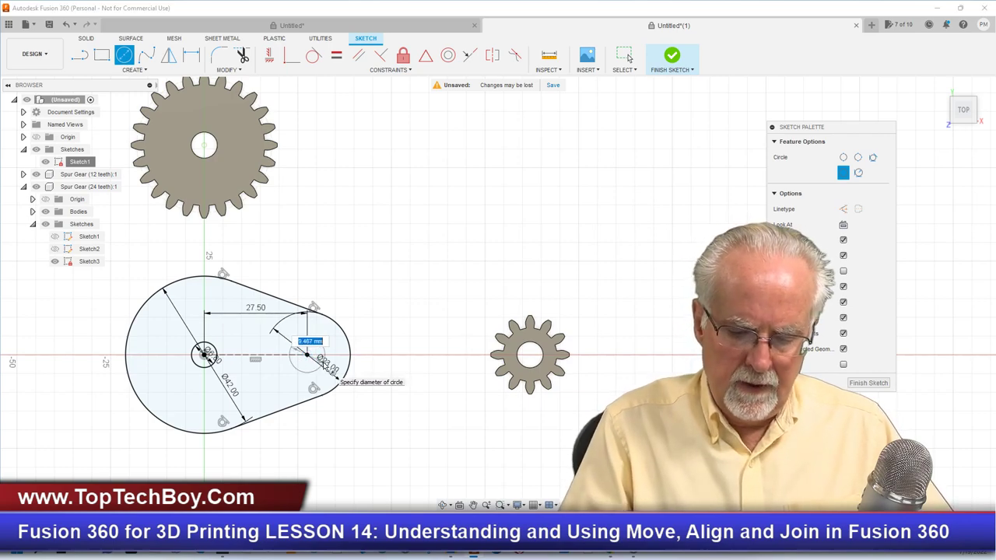
text(6)
key(Return)
key(Escape)
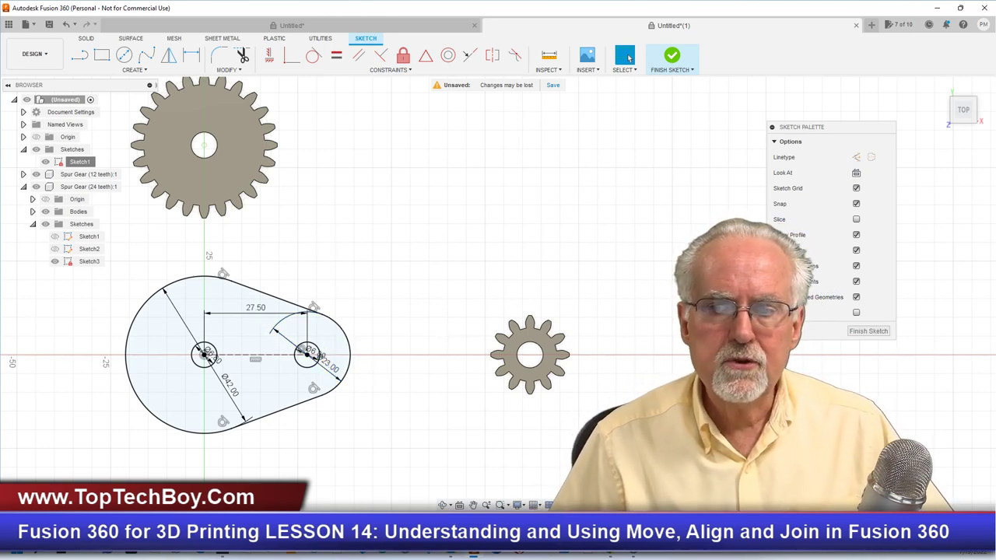
Finish the sketch and extrude the belt profile 5 mm as a new body.
click(851, 331)
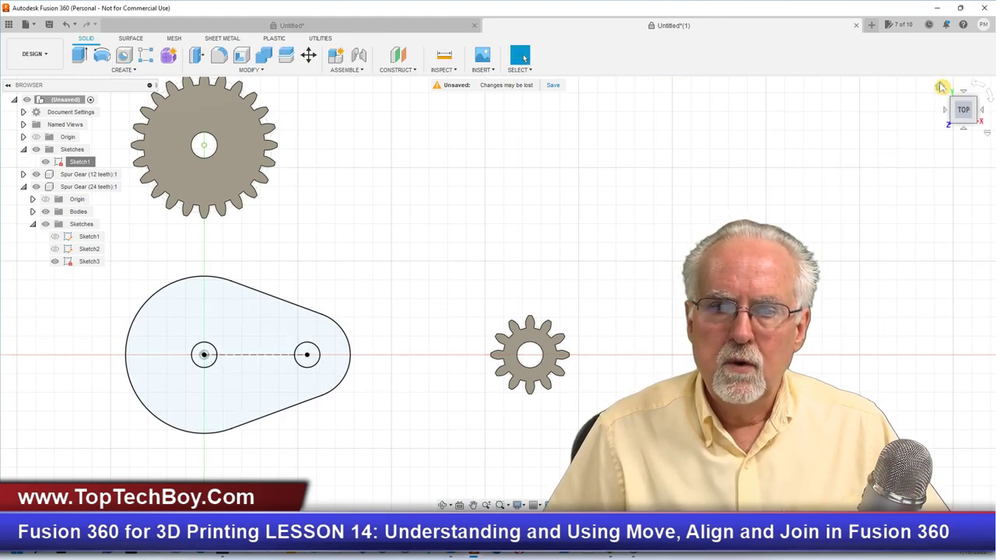
click(941, 87)
click(368, 294)
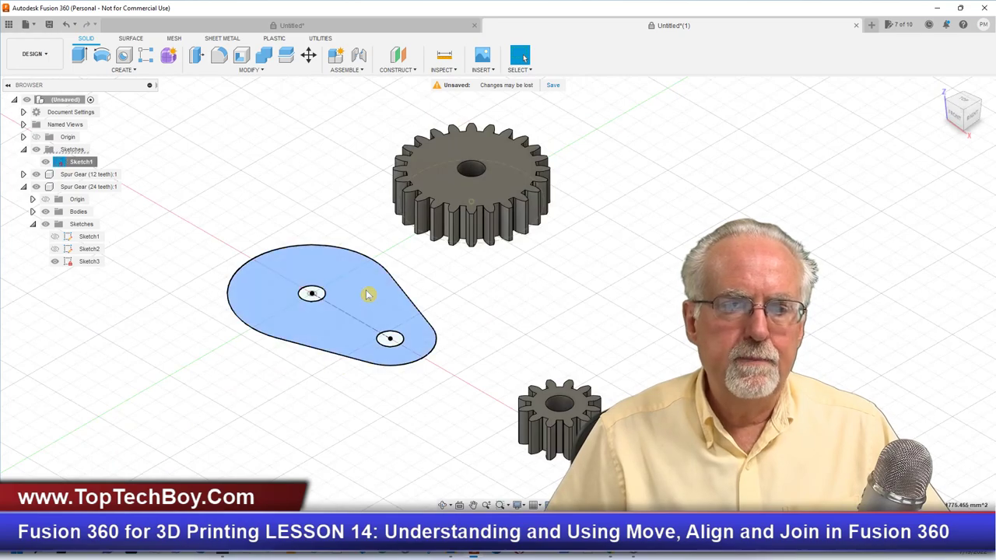
click(80, 56)
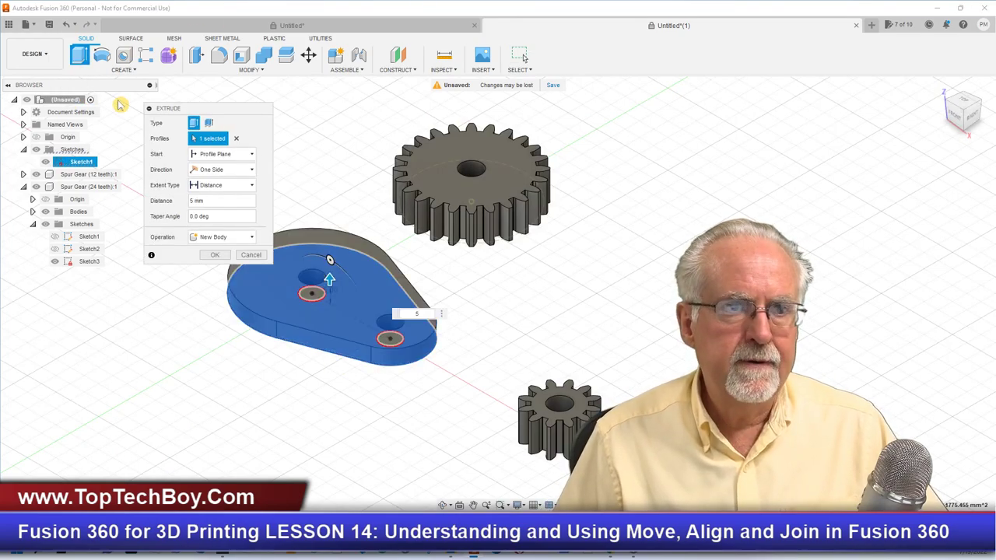
click(215, 256)
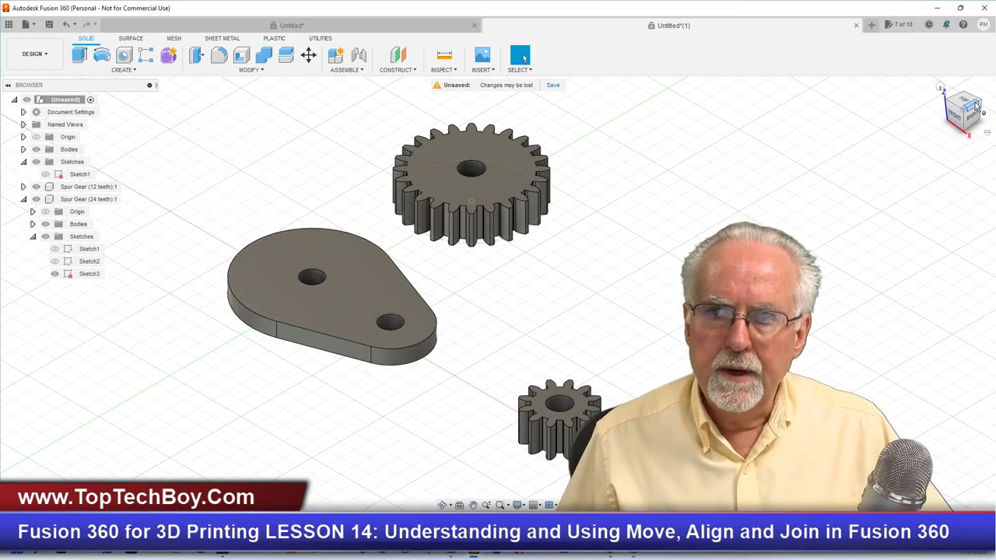
Orbit toward the plate top, cancel a started extrusion, and show Sketch1 again.
shift+middle_drag(497, 291, 465, 246)
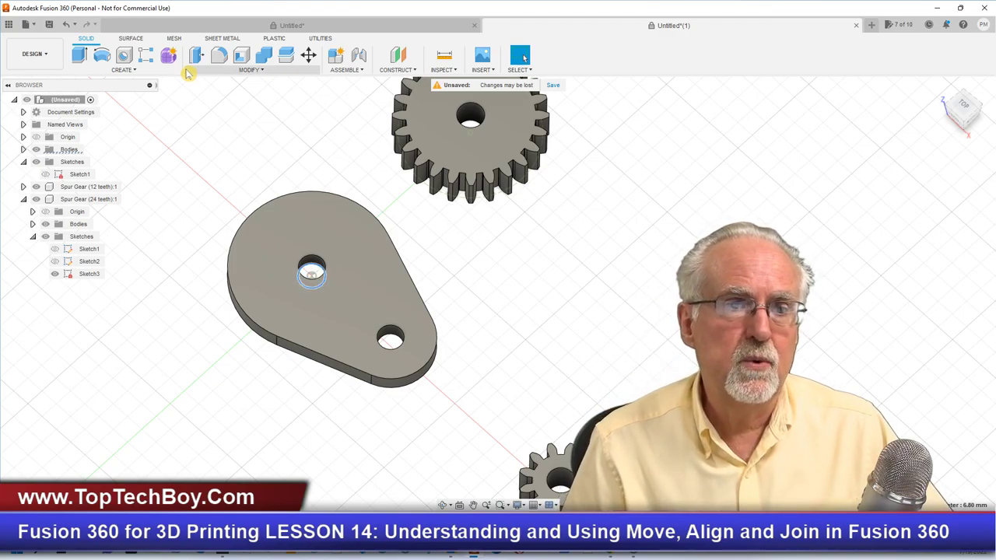
click(80, 54)
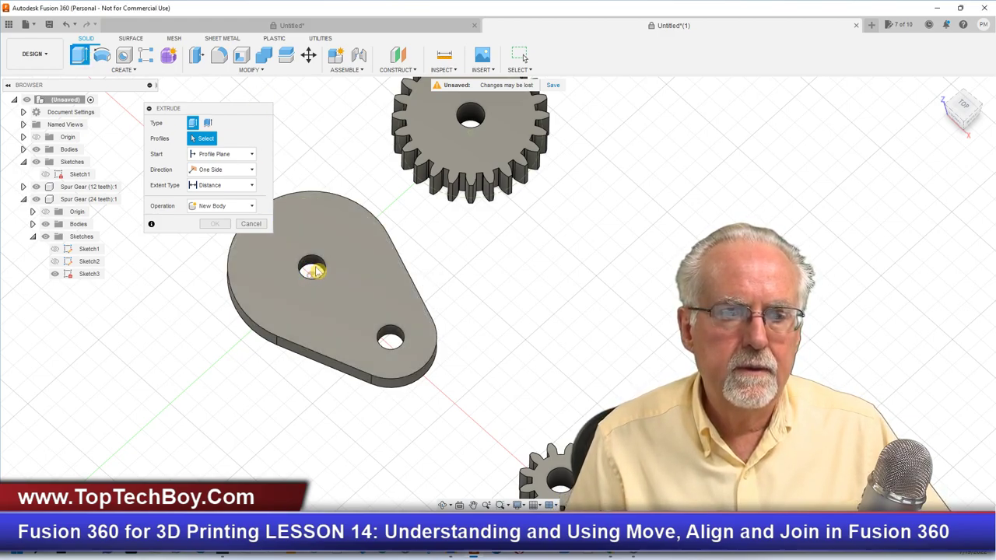
scroll(313, 268, up, 5)
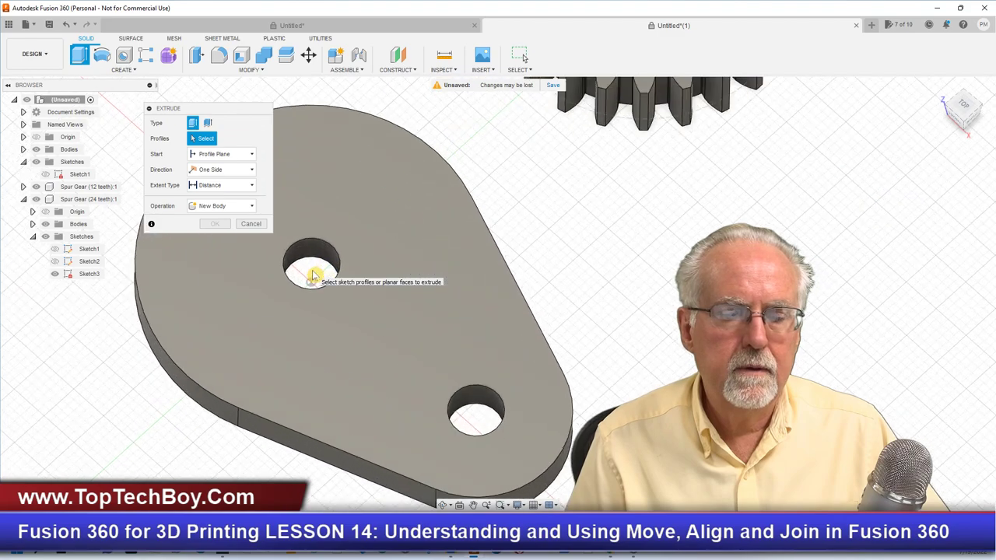
click(252, 225)
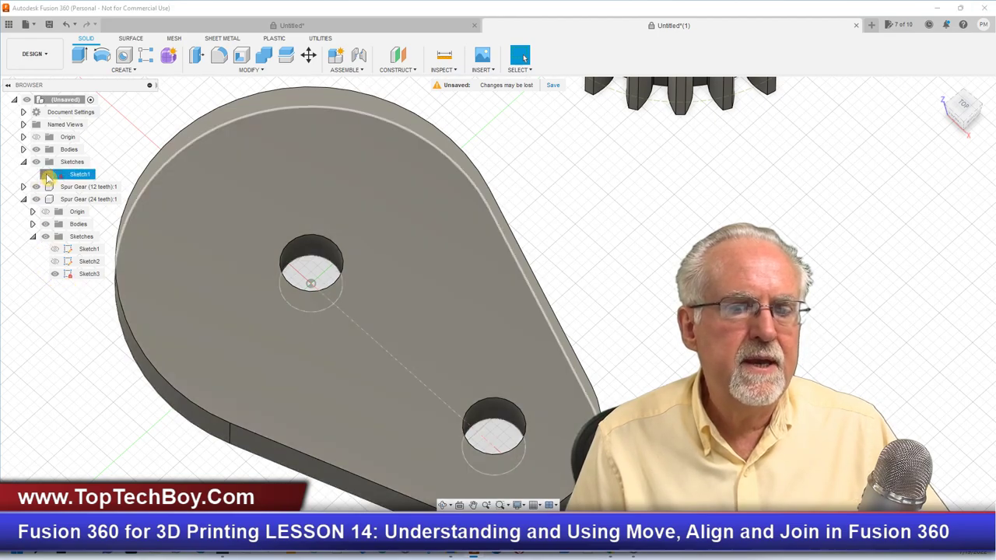
click(46, 175)
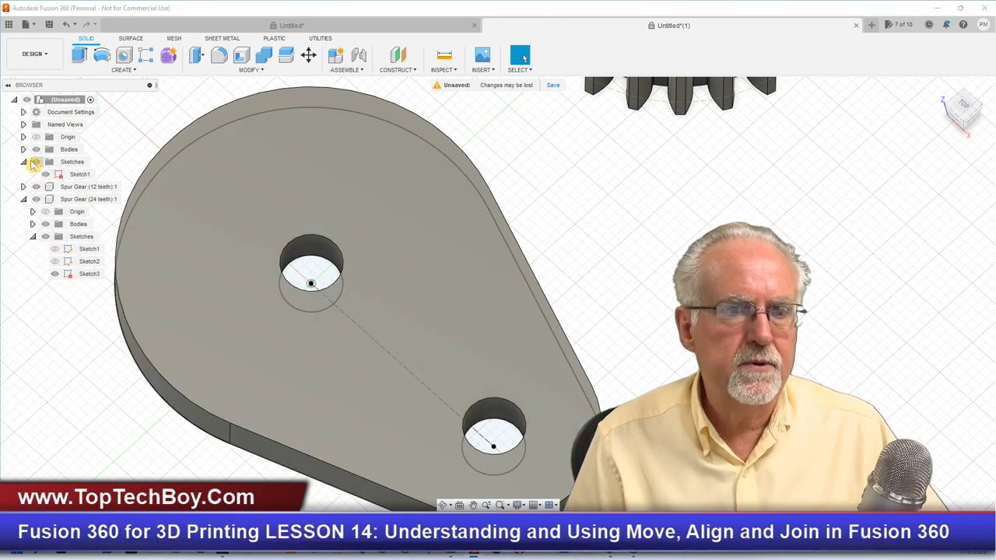
Extrude the circle in the upper hole 16 mm into a post.
click(77, 56)
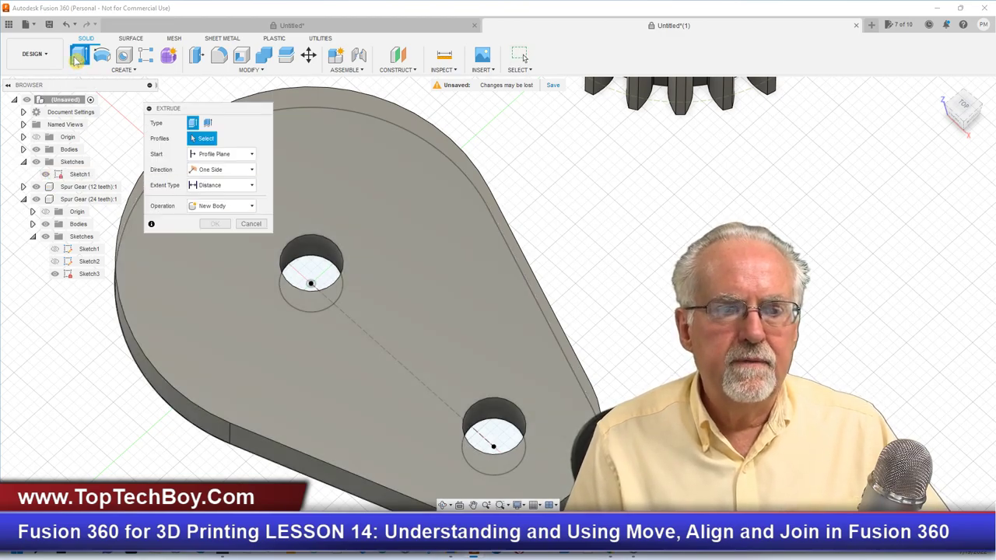
click(327, 277)
text(1)
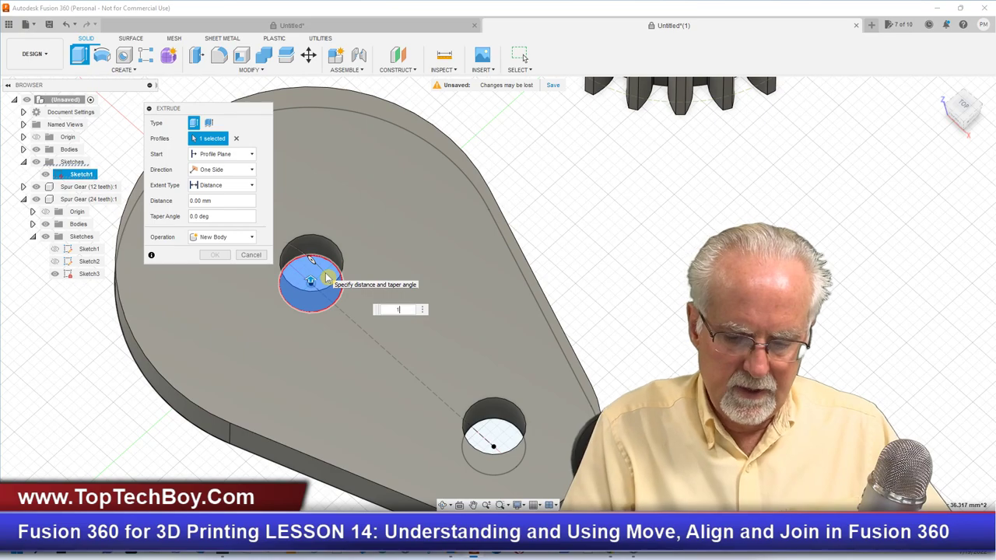
text(6)
key(Return)
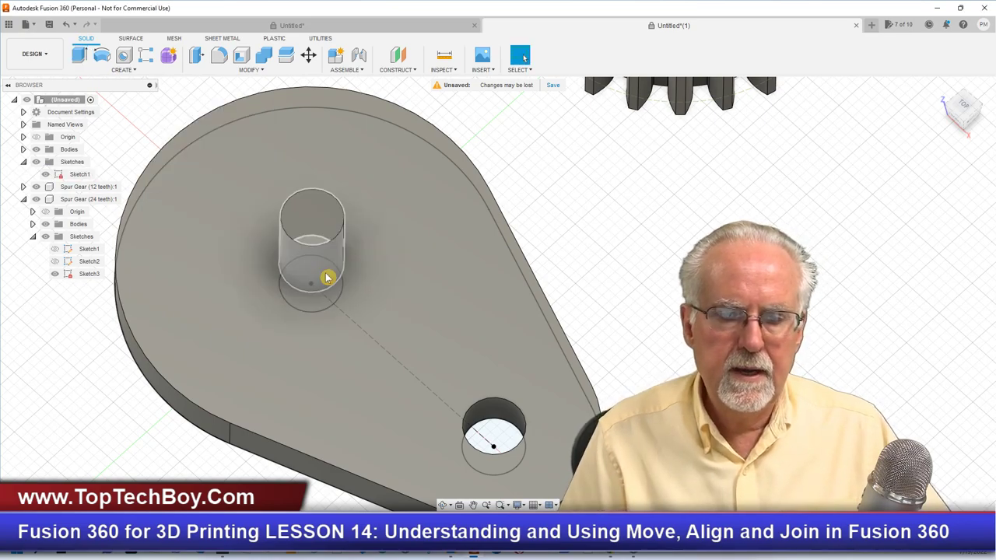
Extrude the lower hole's circle up to the first post's top face, joined to the plate.
click(491, 424)
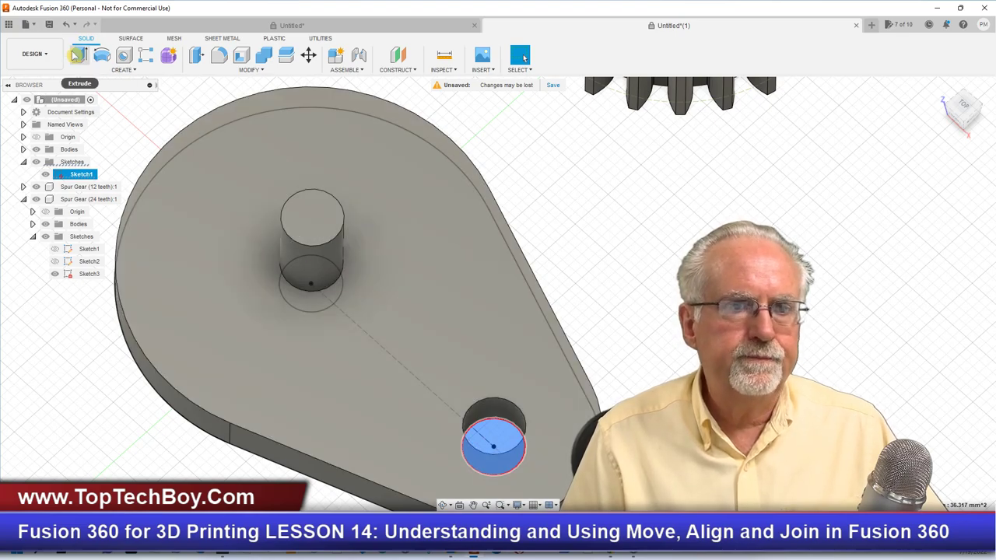
click(77, 56)
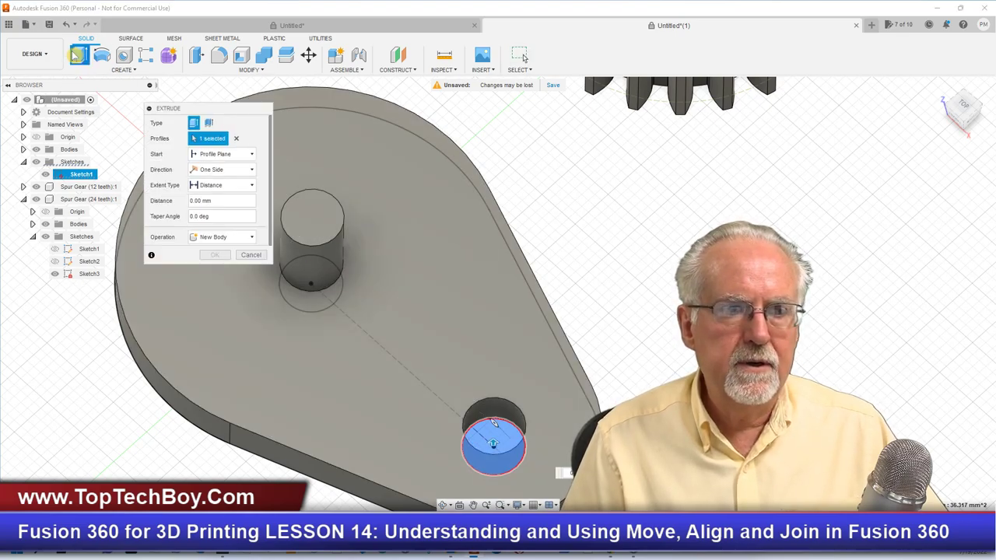
click(217, 187)
click(217, 211)
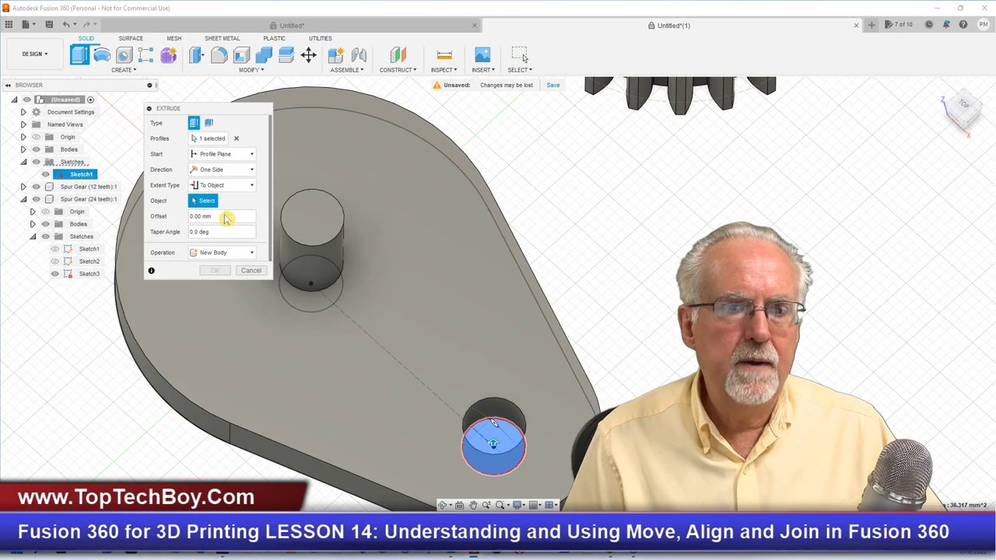
click(308, 220)
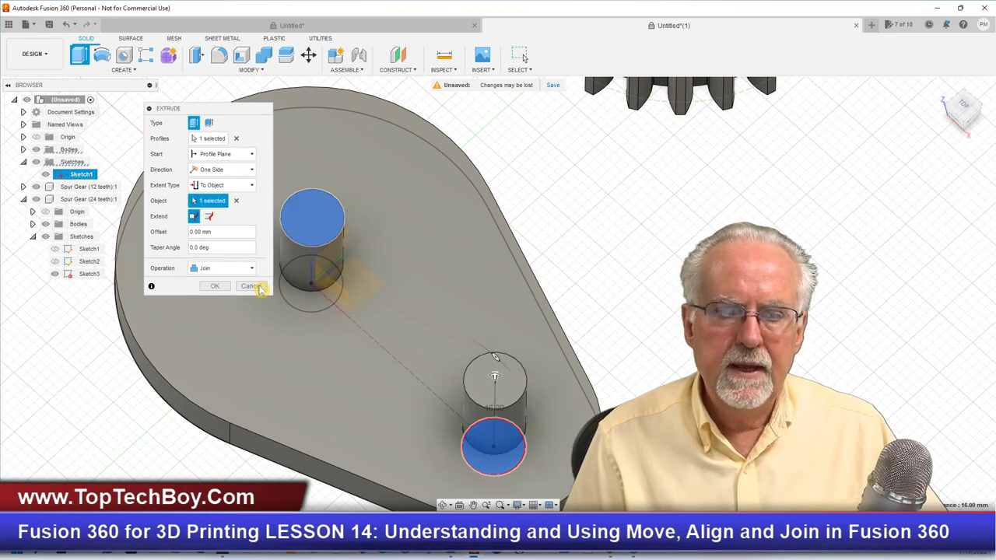
click(216, 288)
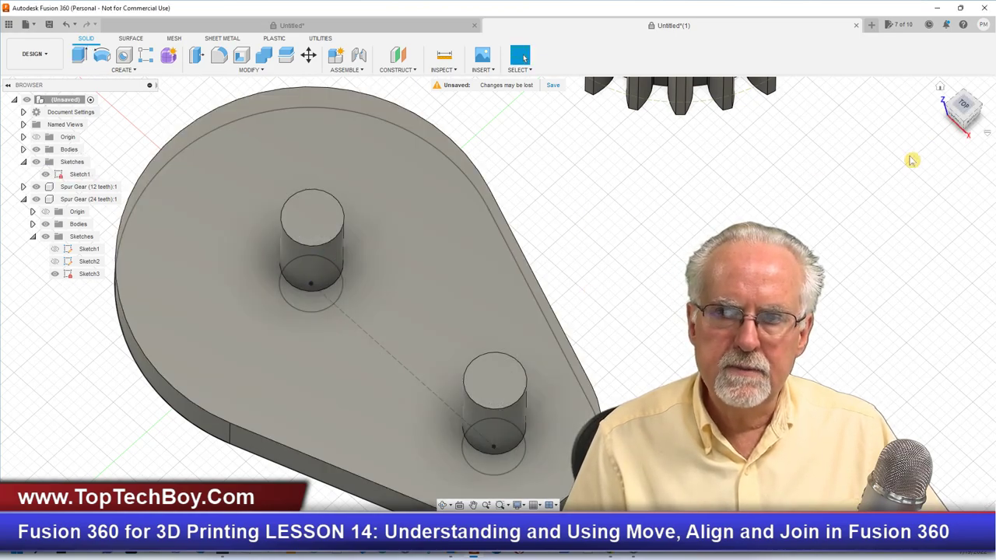
click(944, 99)
scroll(402, 153, up, 3)
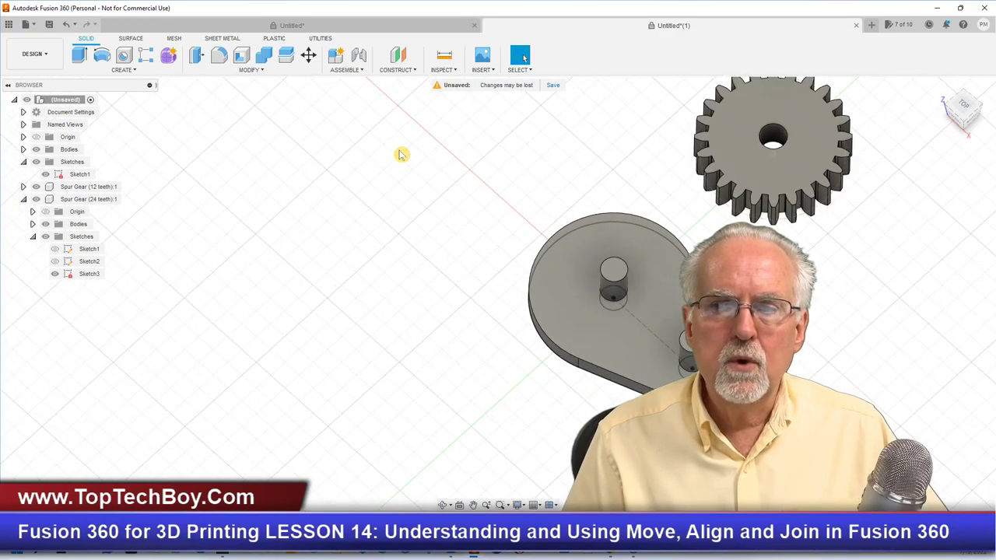
scroll(491, 213, down, 2)
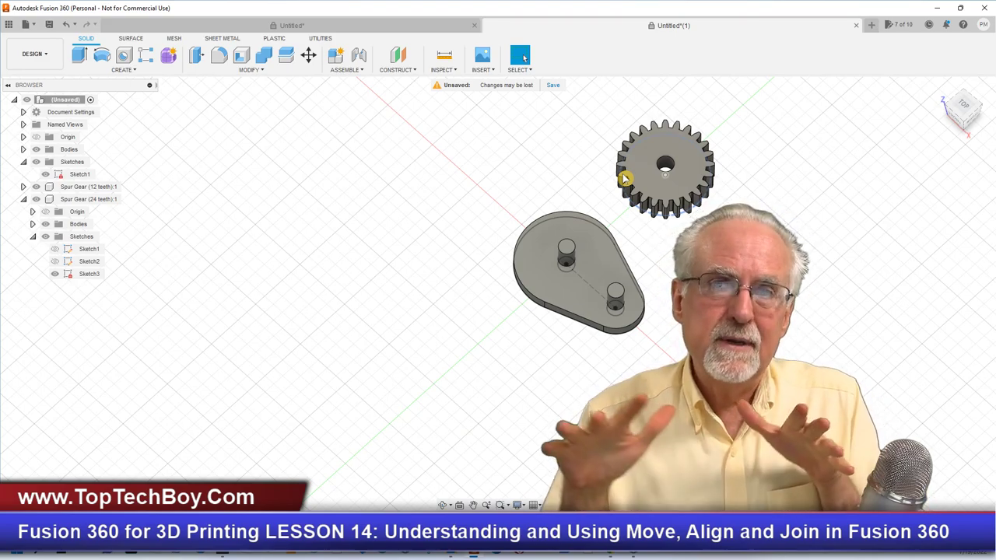
Move the 12-tooth spur gear -60 mm in X and -30 mm in Y with Move/Copy.
right_click(329, 161)
click(285, 169)
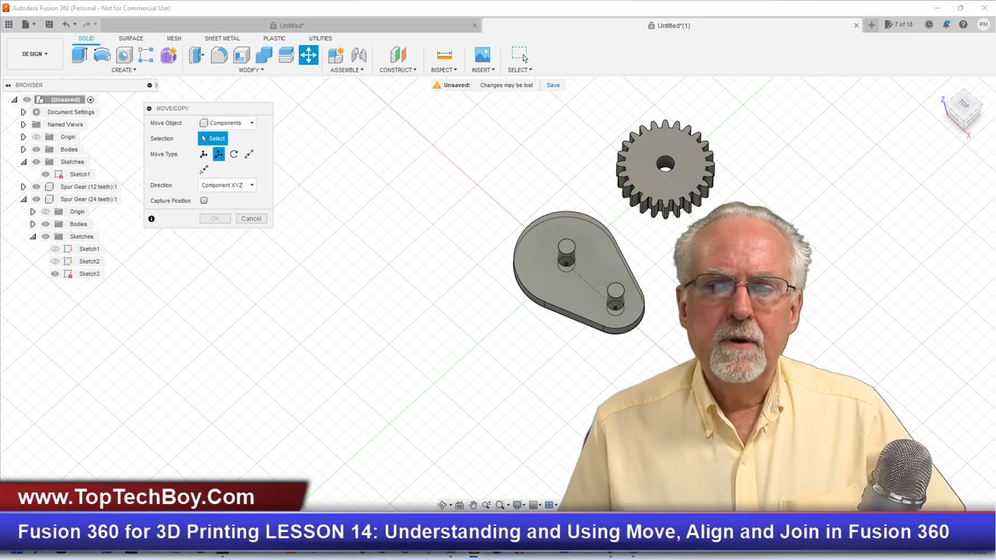
click(87, 186)
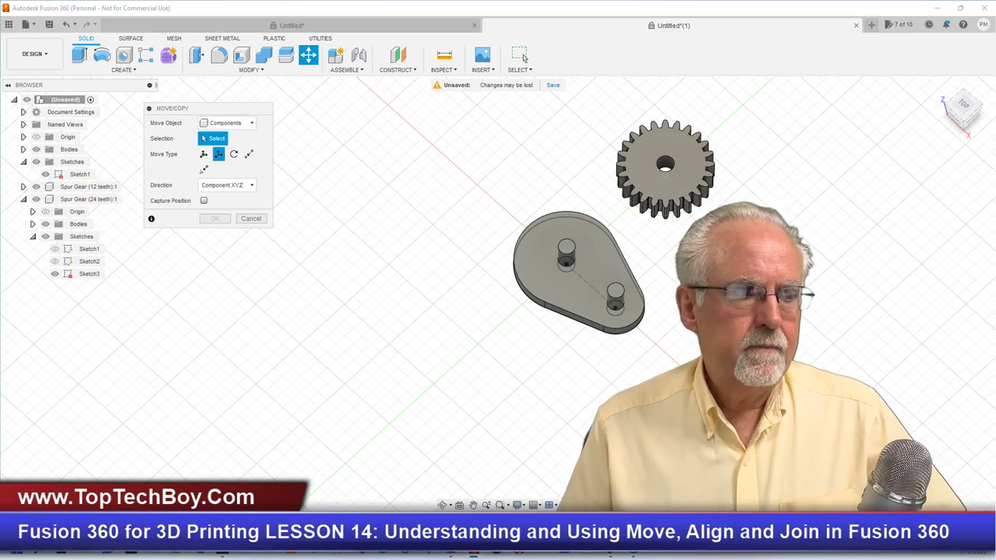
scroll(278, 272, down, 5)
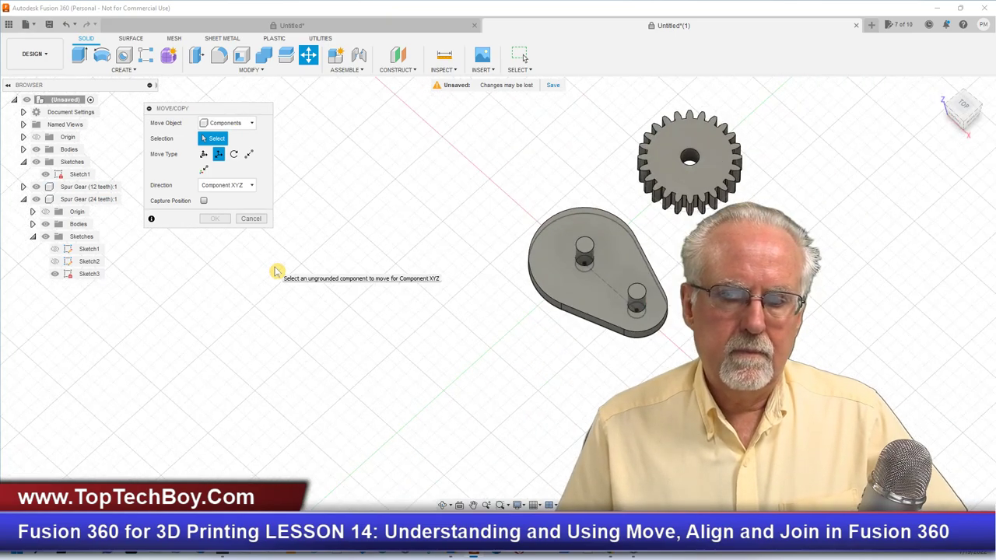
scroll(597, 310, up, 3)
scroll(597, 310, down, 3)
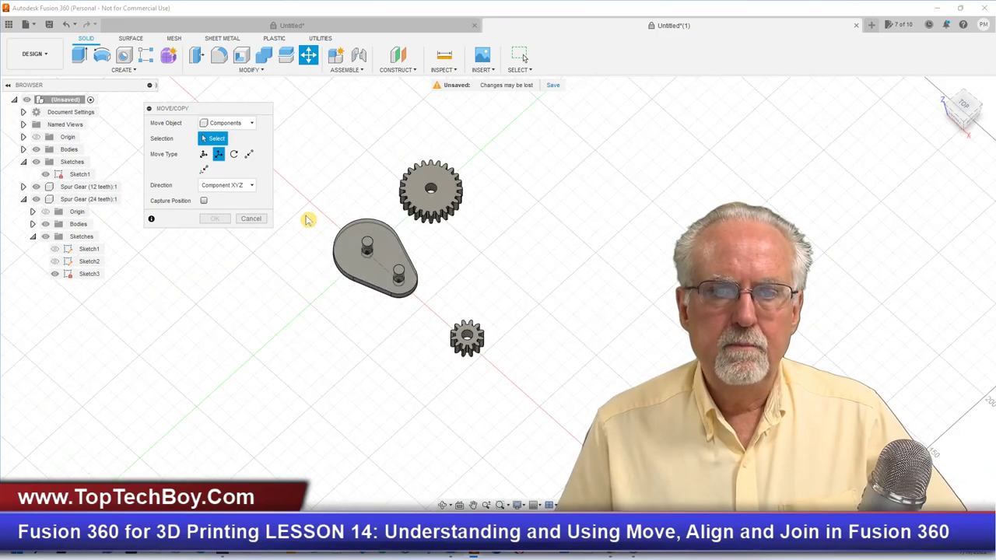
scroll(308, 220, up, 3)
scroll(309, 220, down, 1)
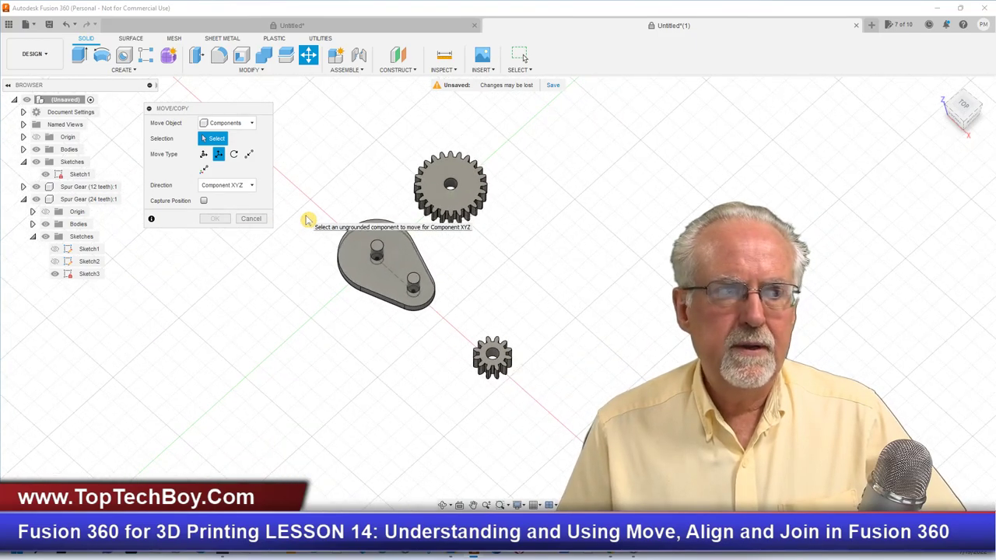
click(490, 369)
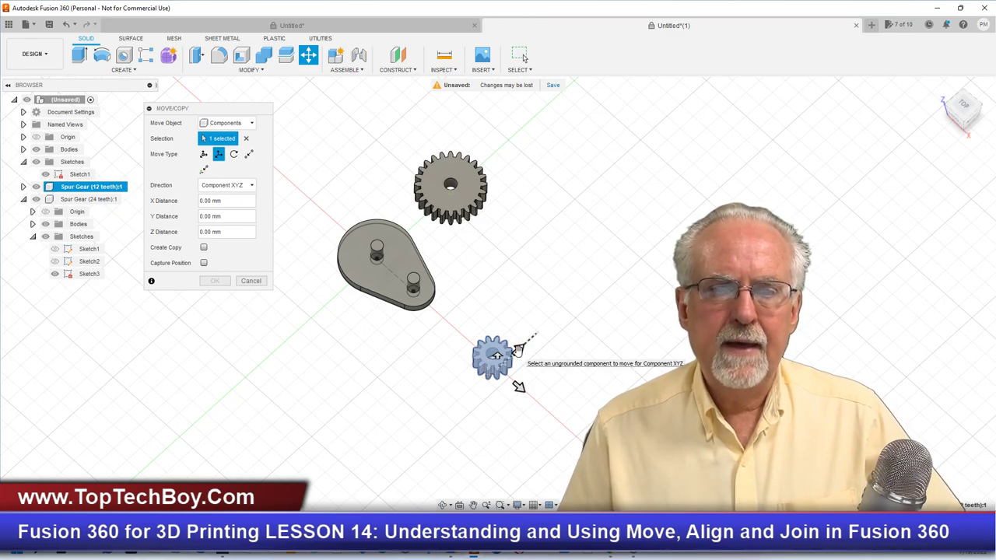
drag(518, 350, 461, 387)
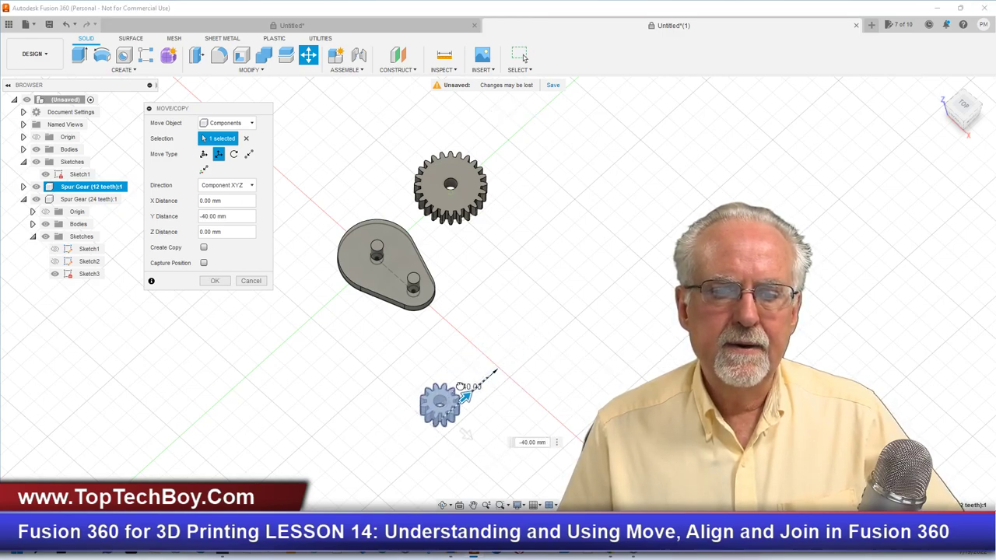
drag(474, 425, 399, 351)
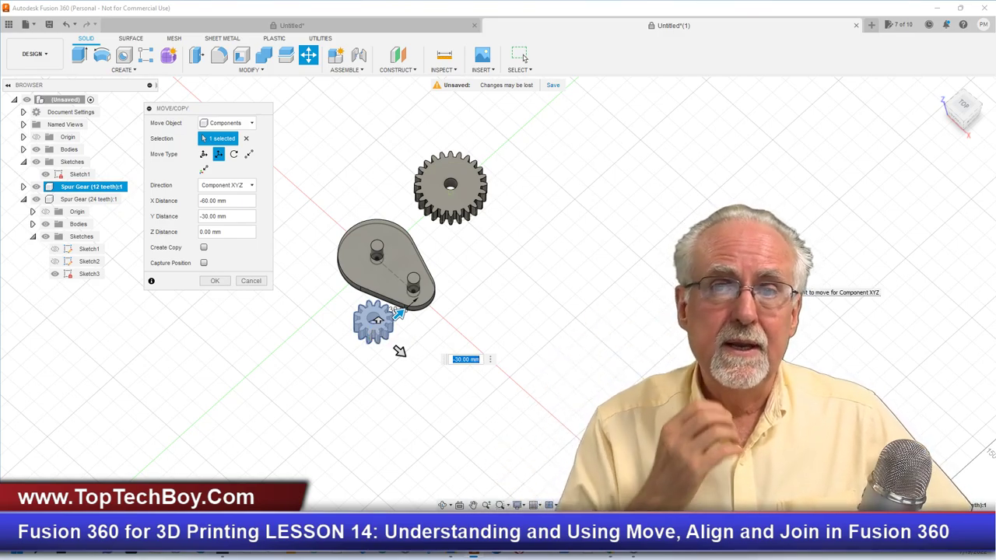
click(215, 280)
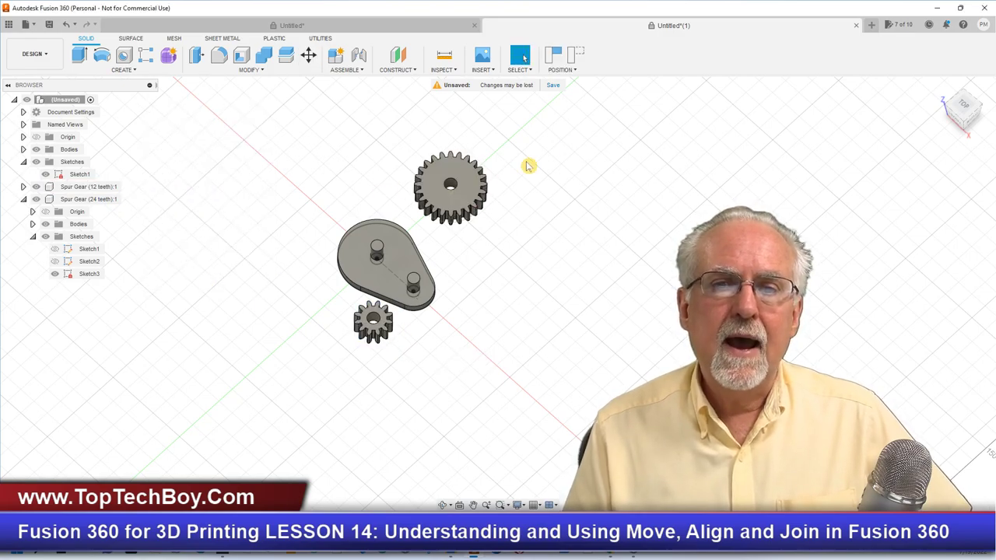
Shift the 24-tooth gear 40 mm along X and -20 mm along Y.
right_click(575, 147)
click(529, 157)
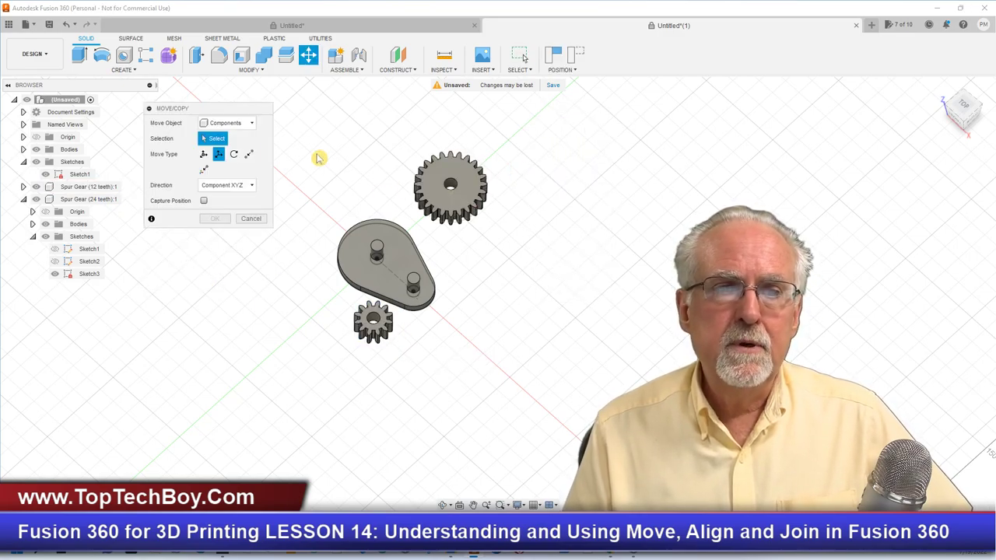
click(434, 204)
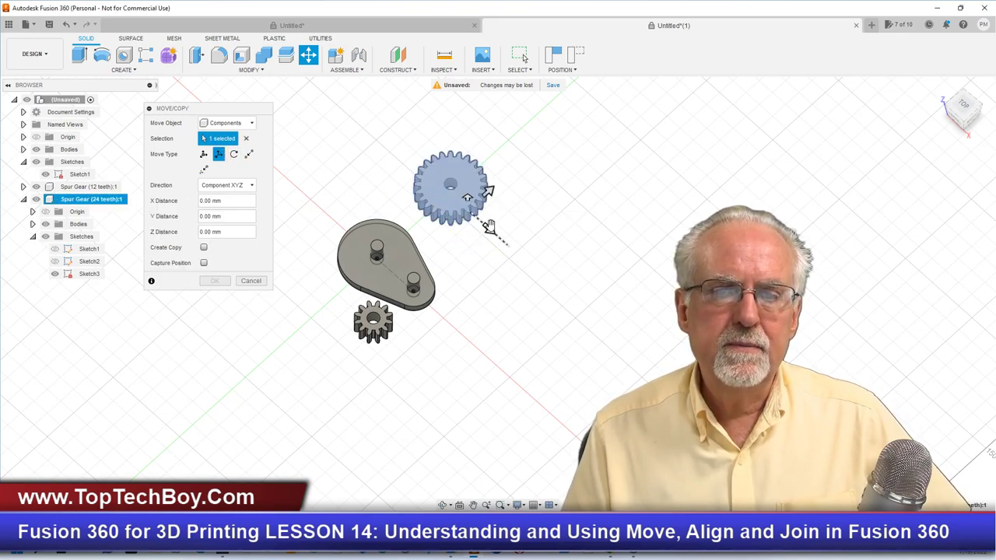
drag(489, 228, 527, 282)
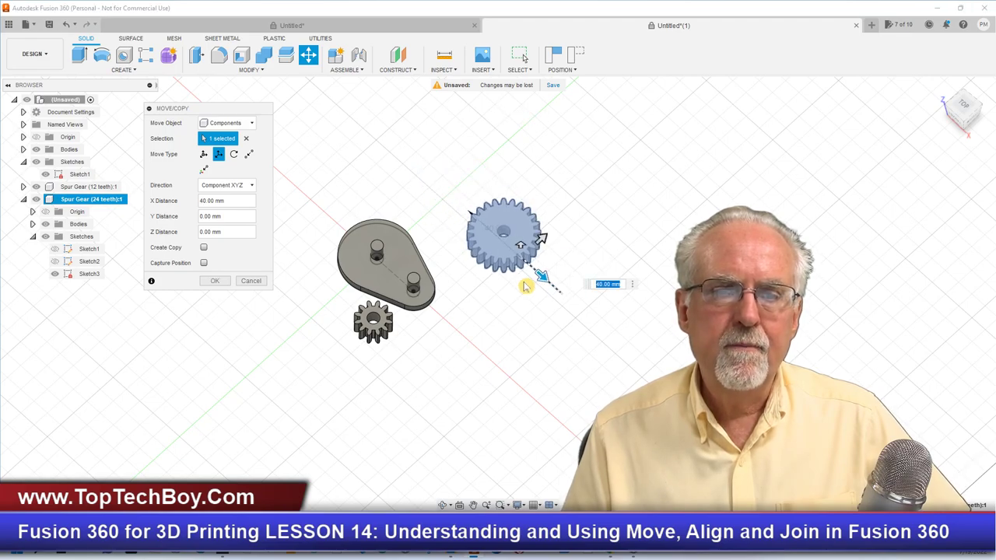
drag(538, 239, 502, 257)
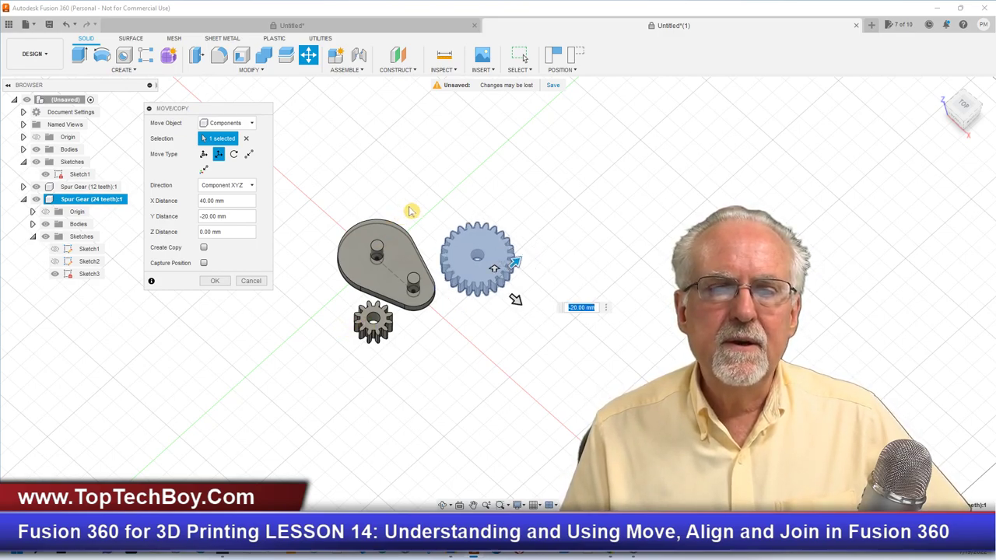
click(215, 281)
right_click(231, 141)
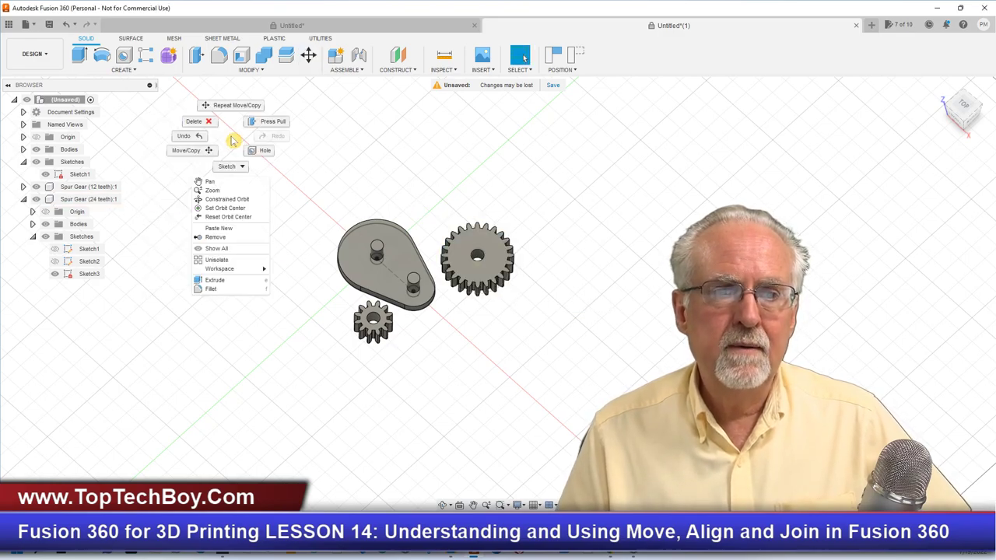
Reposition the 12-tooth gear to -30 mm in X and 70 mm in Y, checking from the Top view.
click(190, 147)
click(368, 327)
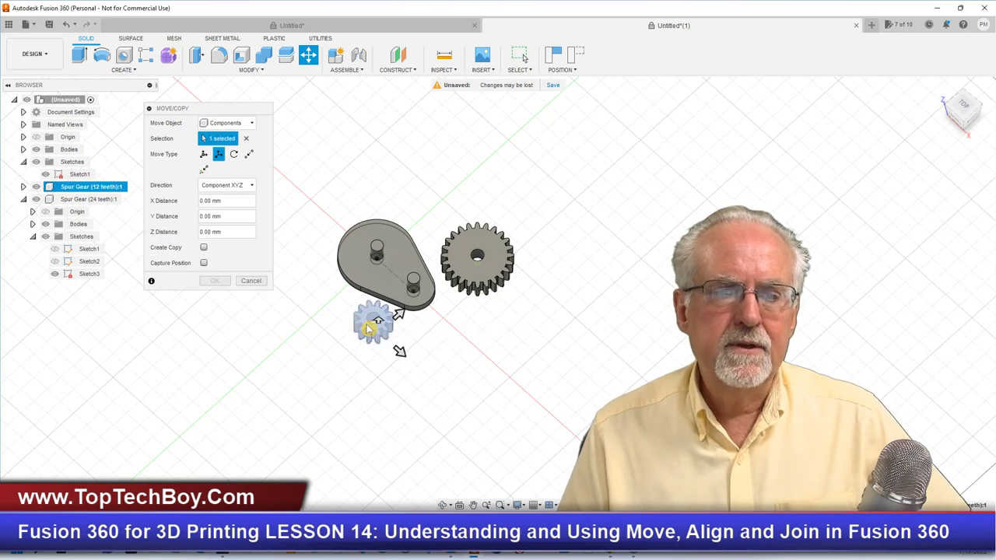
drag(399, 313, 575, 238)
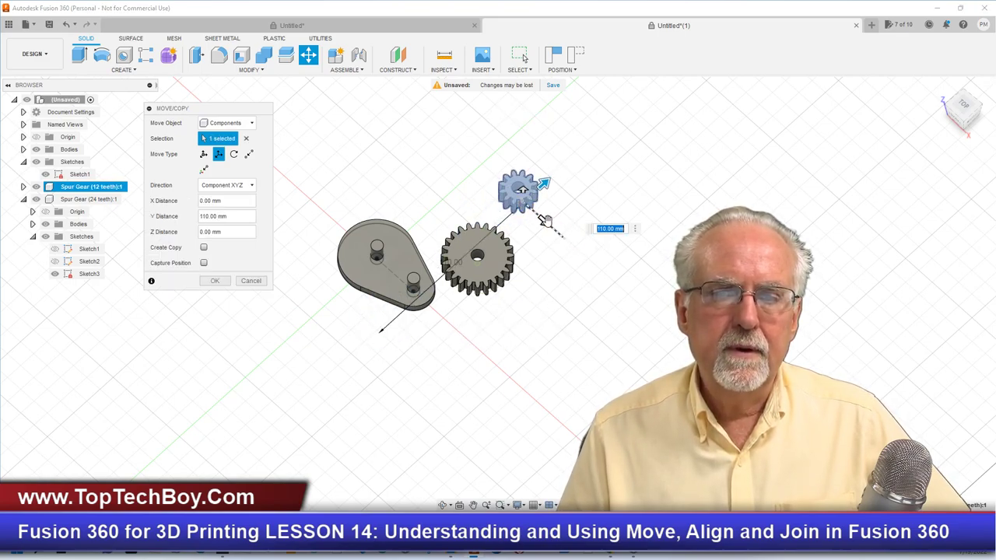
drag(545, 222, 510, 192)
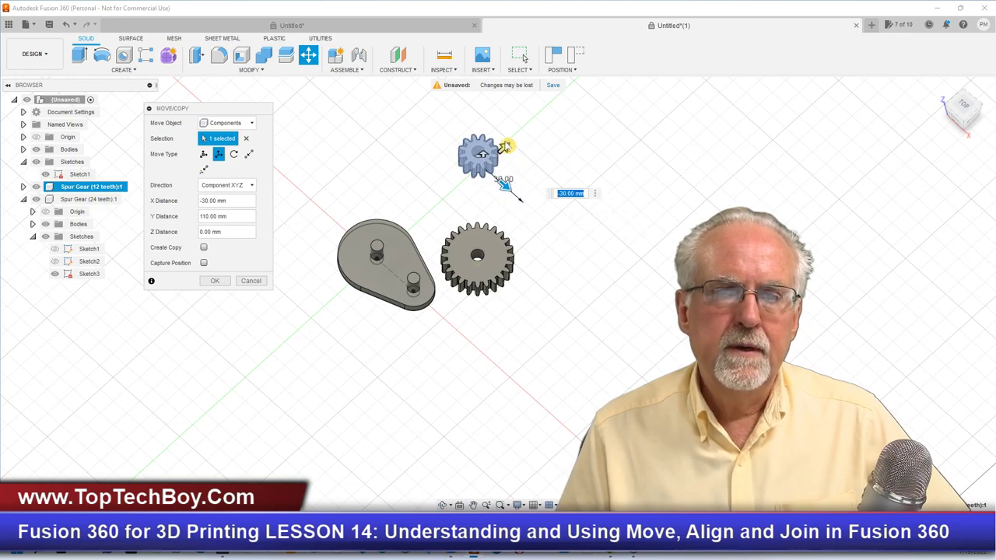
drag(504, 148, 440, 201)
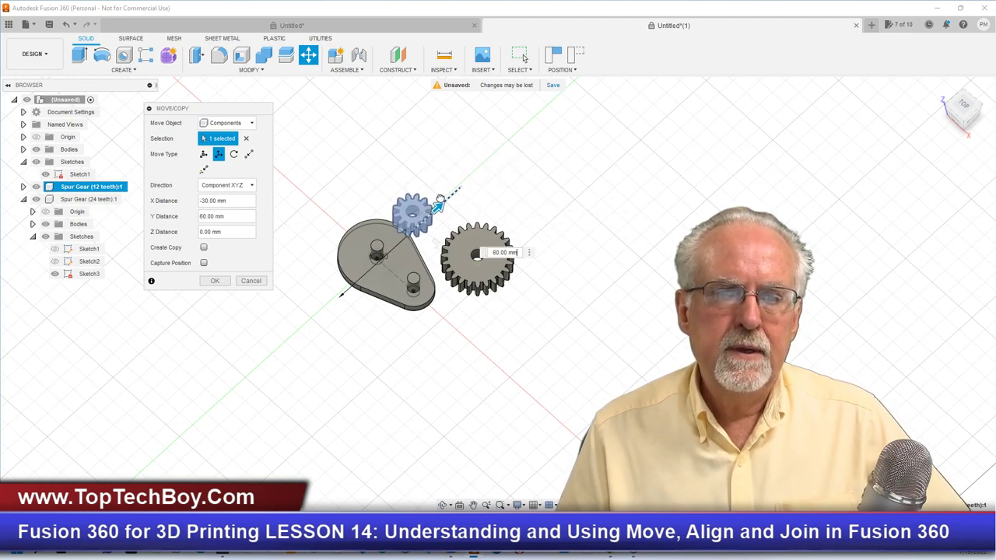
click(963, 107)
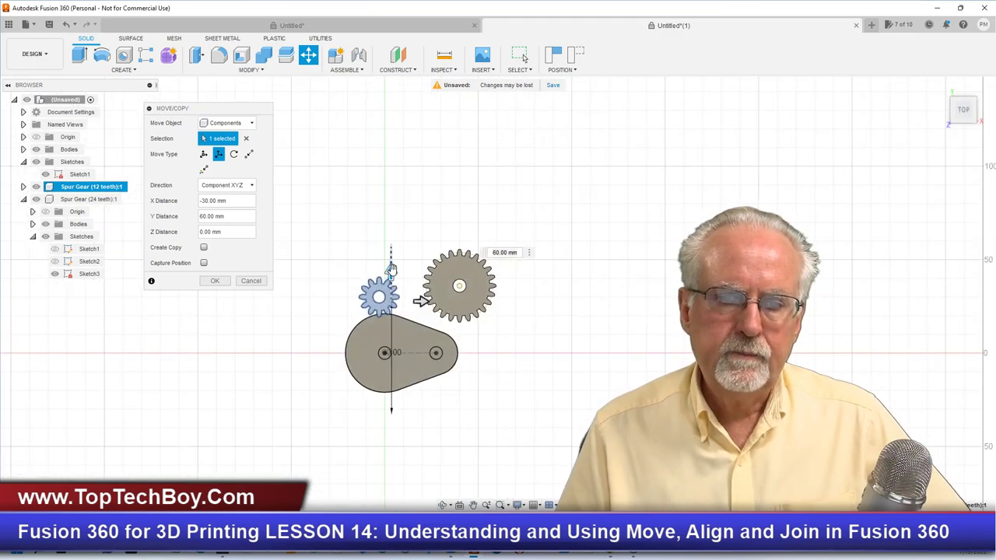
drag(389, 267, 389, 254)
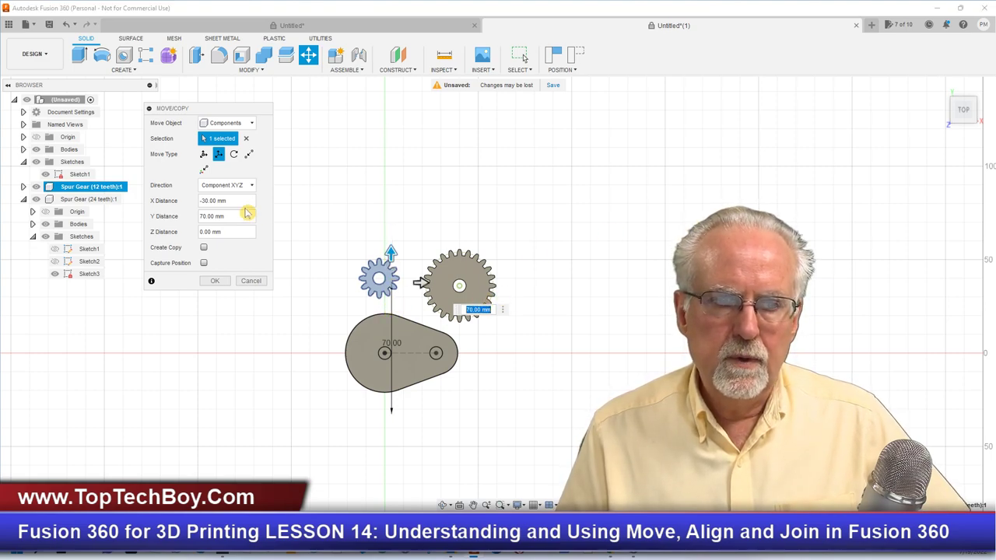
click(216, 281)
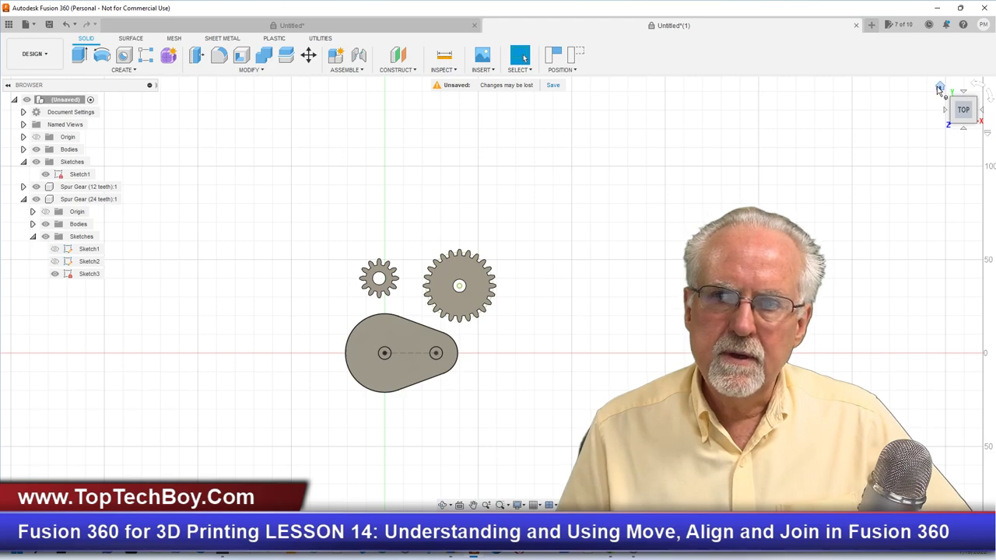
click(939, 88)
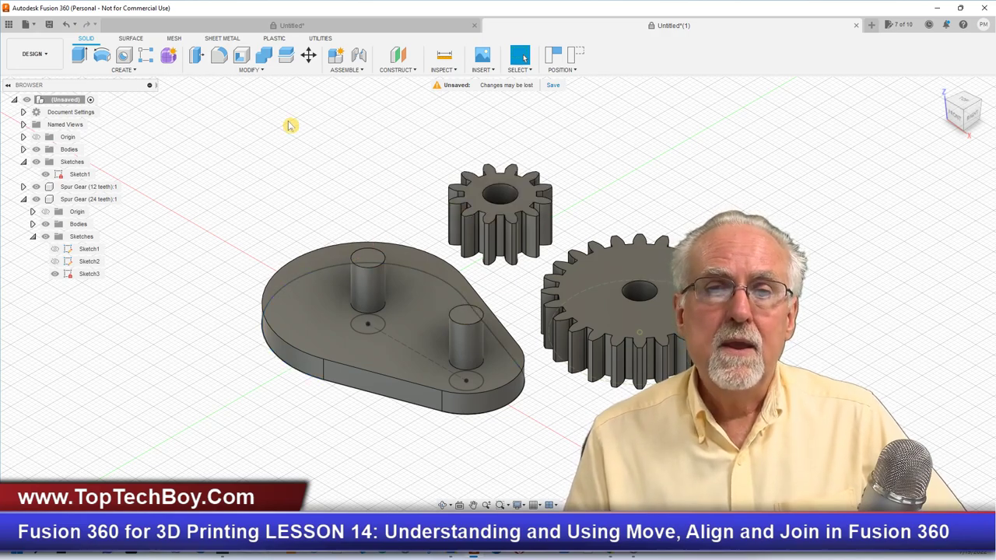
Start Move/Copy from the back view with the 12-tooth gear selected.
right_click(231, 122)
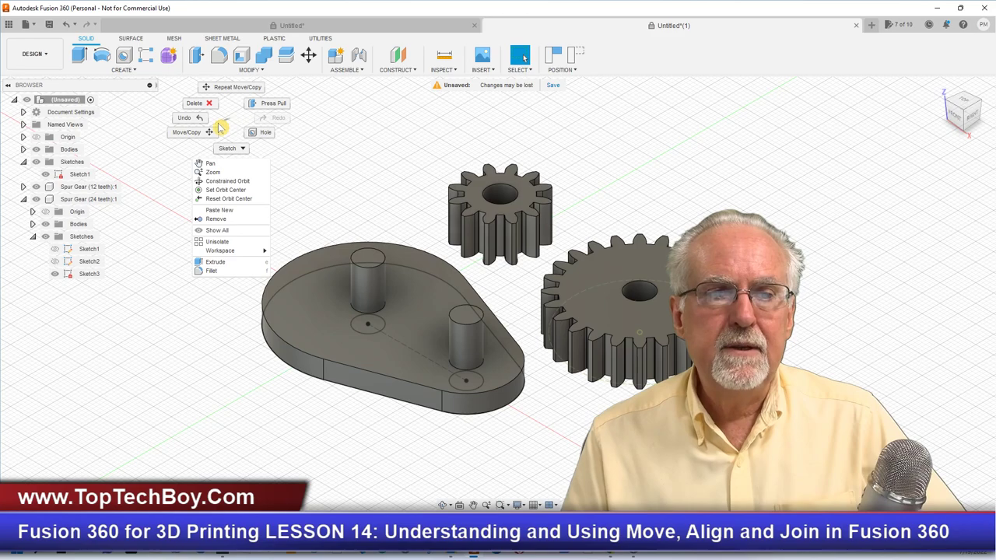
click(190, 137)
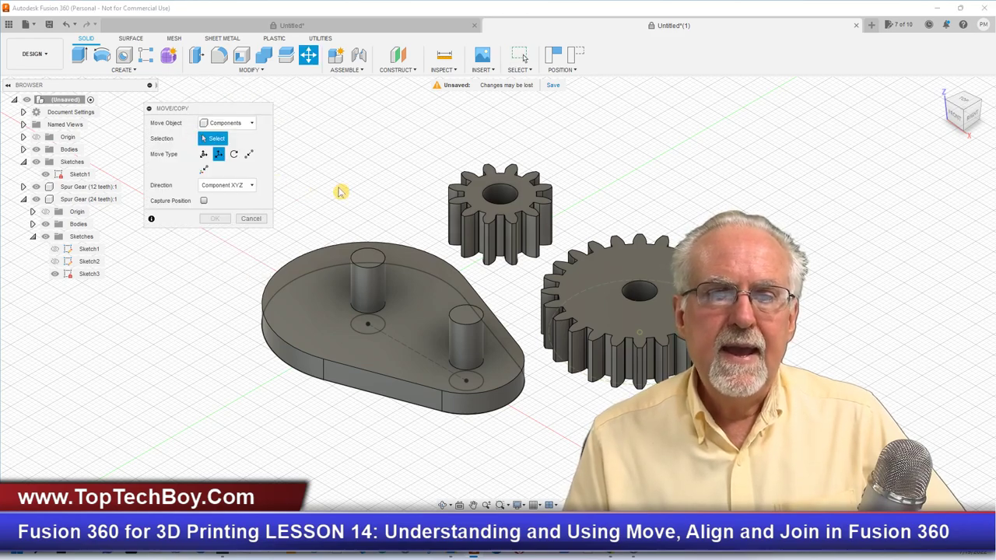
click(964, 97)
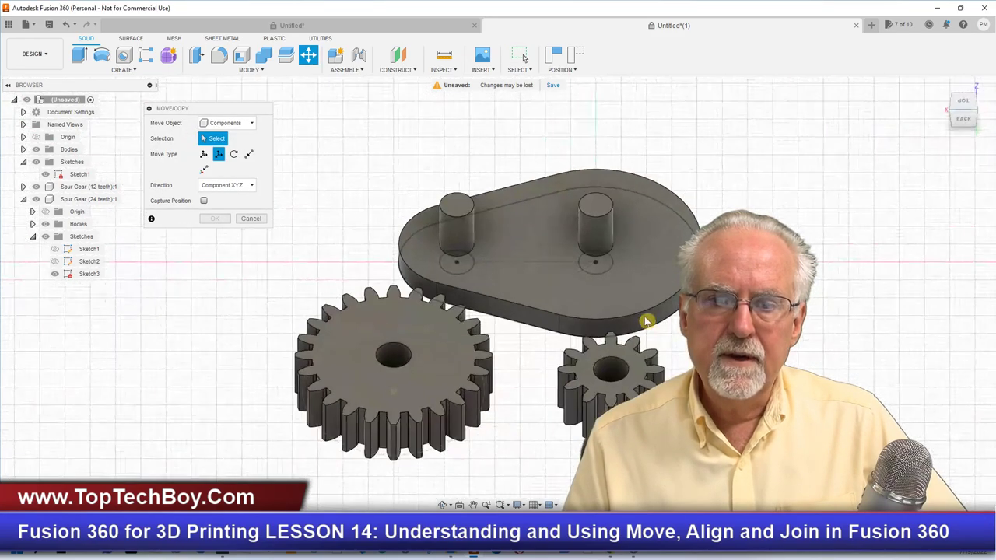
click(584, 364)
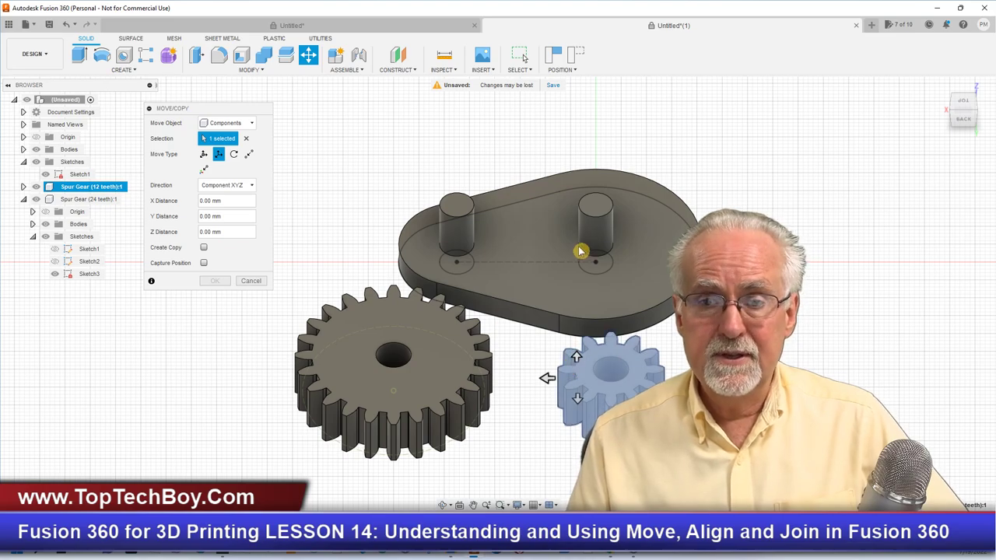
Cancel the pending move and launch Align from the Modify menu.
click(250, 281)
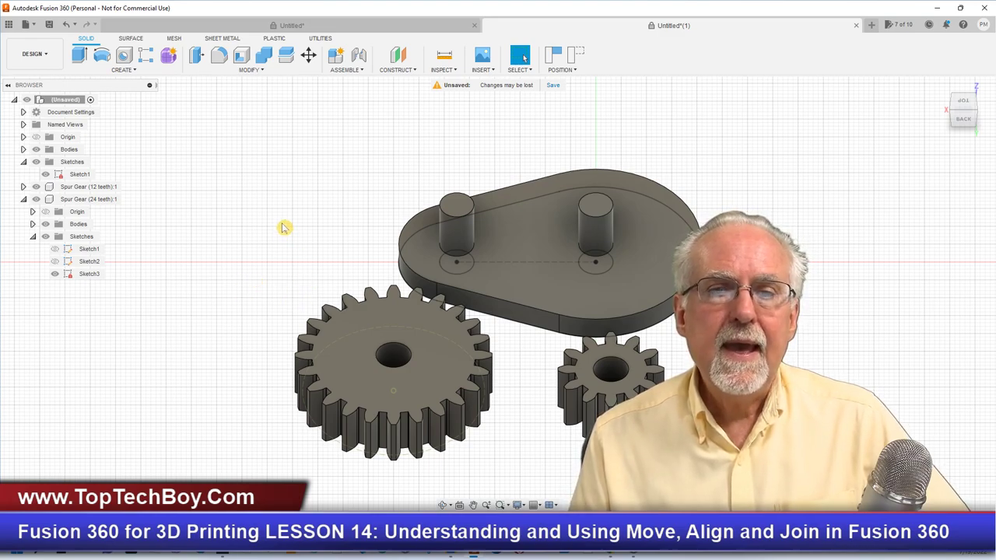
click(263, 70)
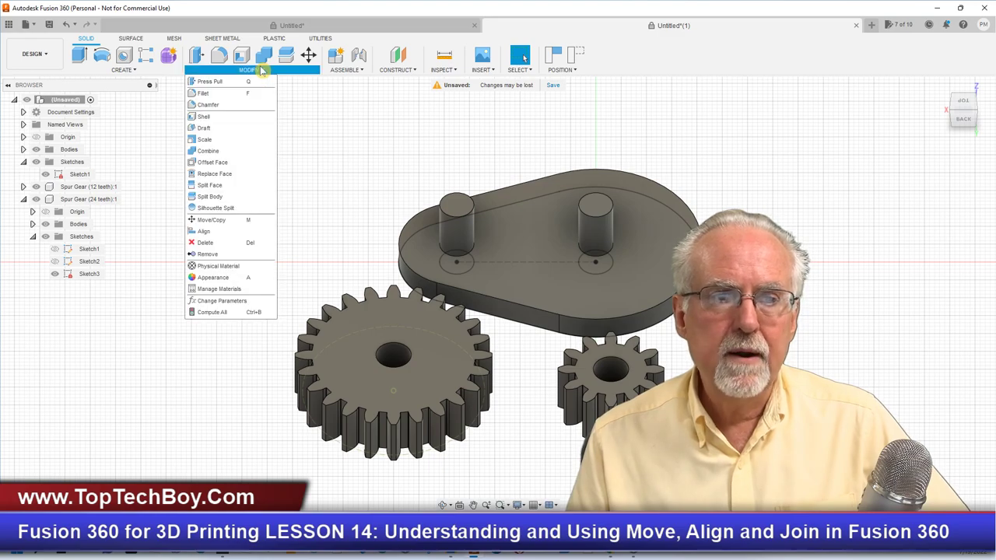
click(209, 231)
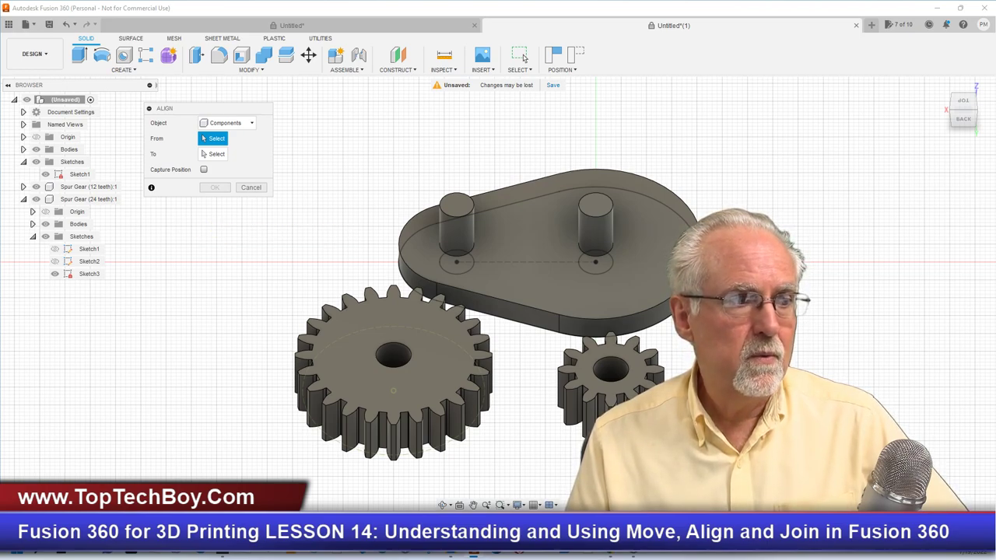
Align the small gear's centre point onto a base post, checking from the Top and Home views.
scroll(251, 200, down, 4)
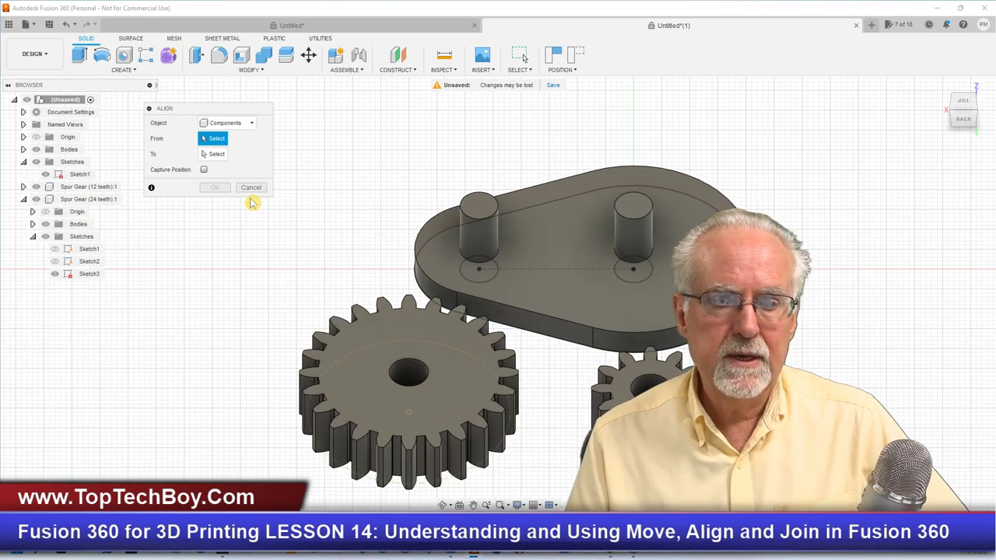
scroll(615, 324, up, 3)
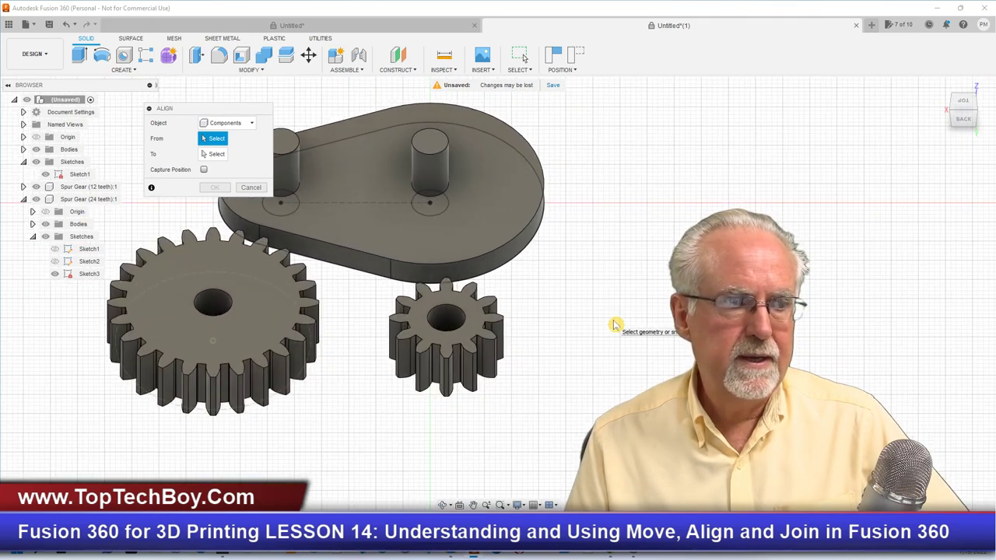
scroll(615, 325, down, 2)
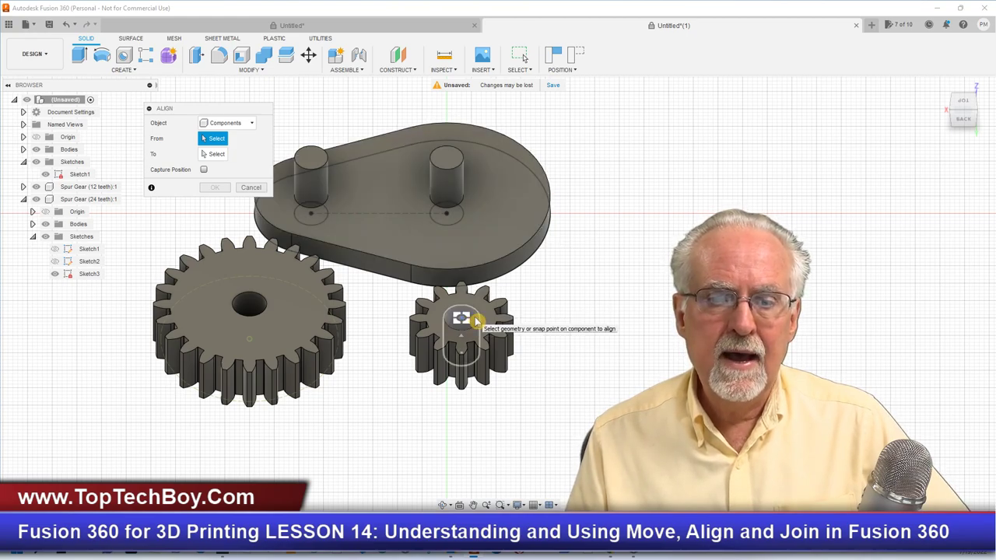
click(475, 317)
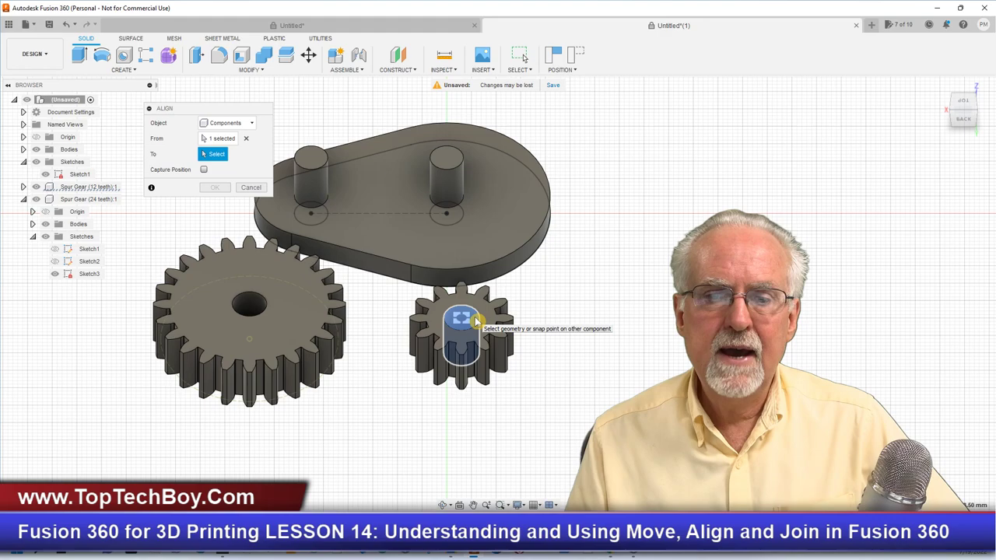
click(456, 176)
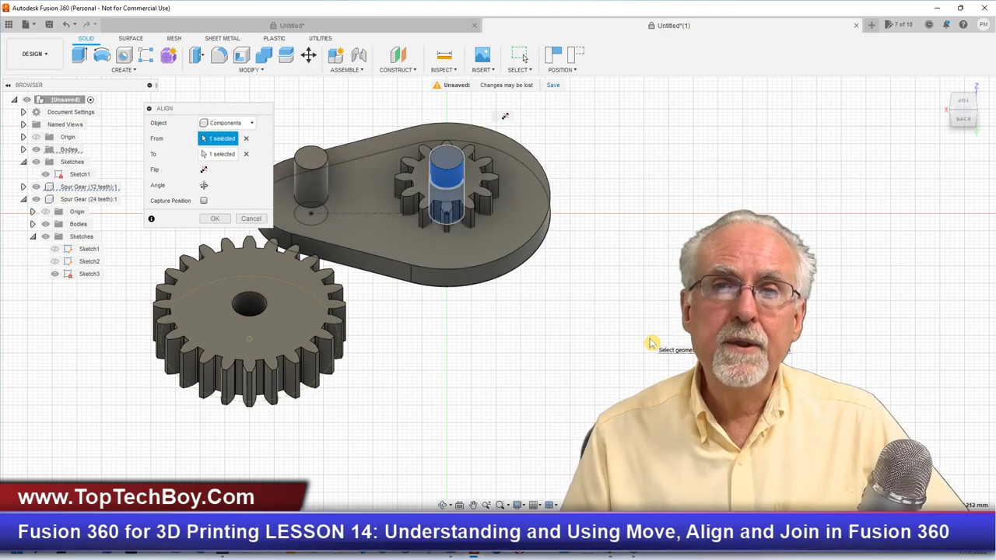
click(960, 103)
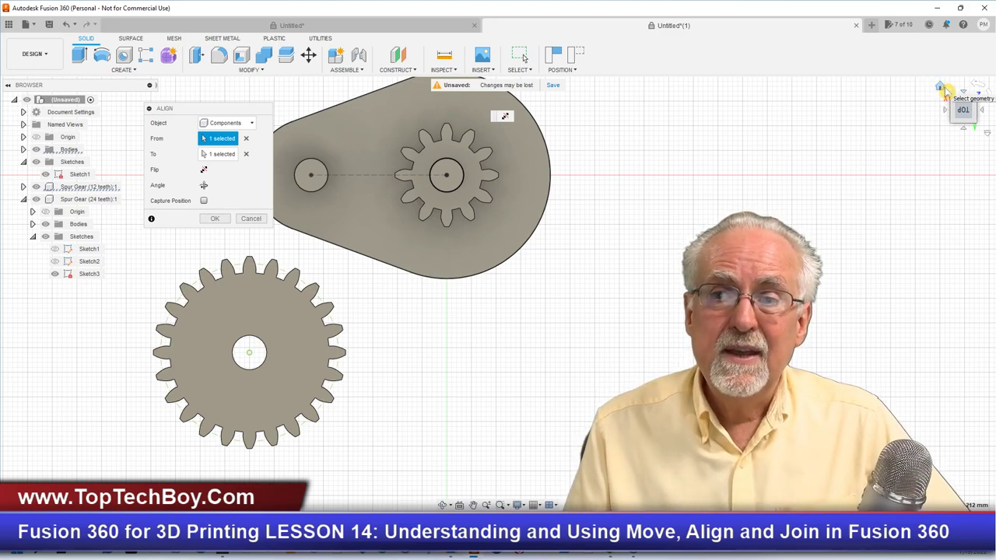
click(940, 88)
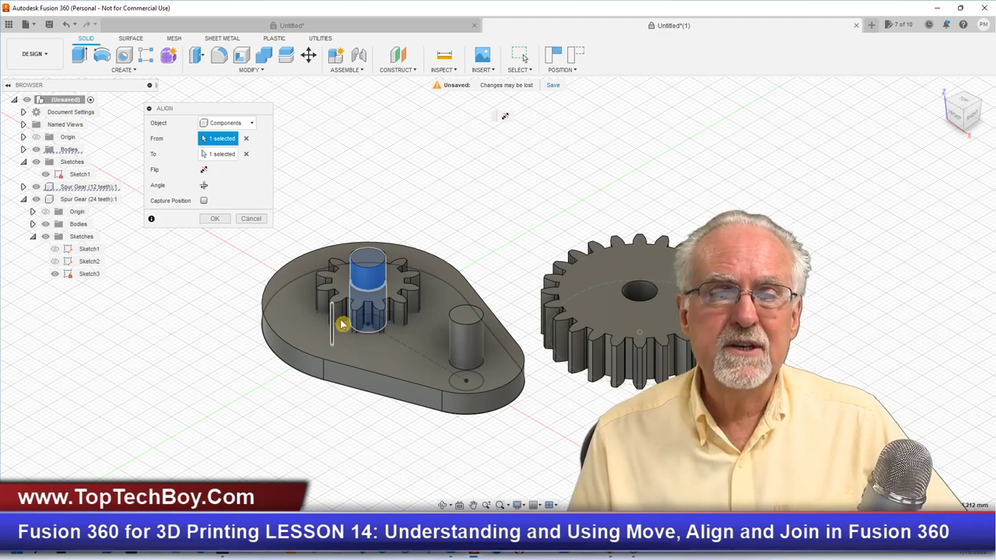
Discard the post alignment and restart the Align command.
click(251, 219)
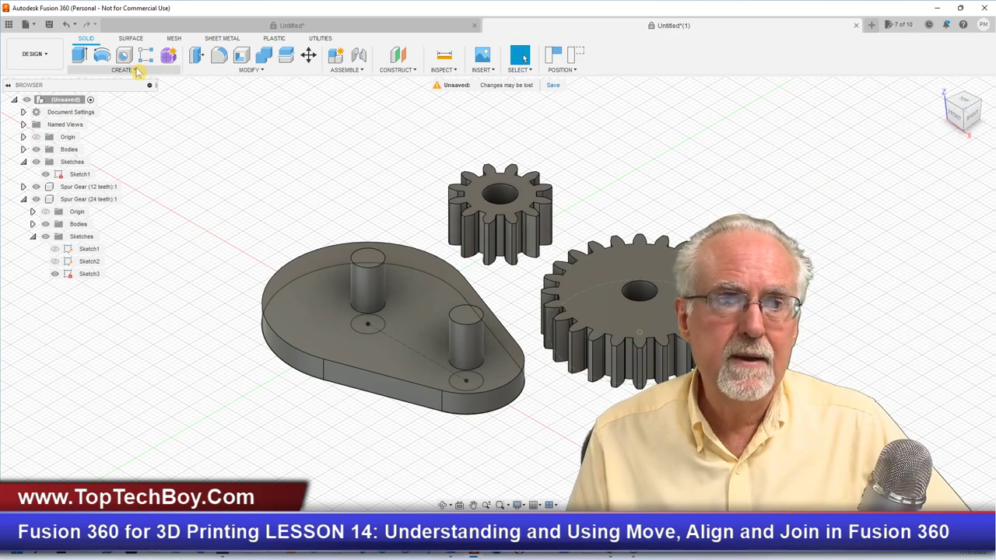
click(246, 69)
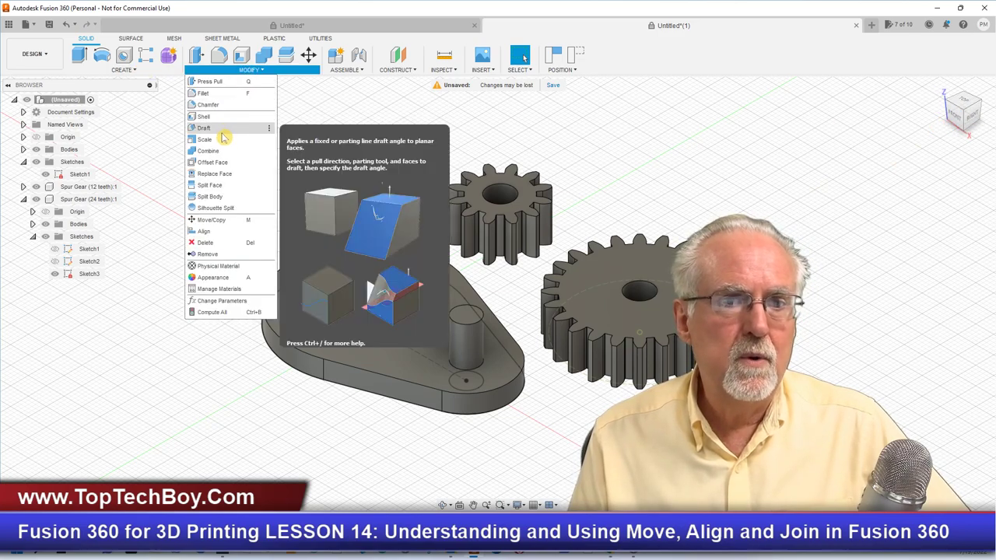
key(Escape)
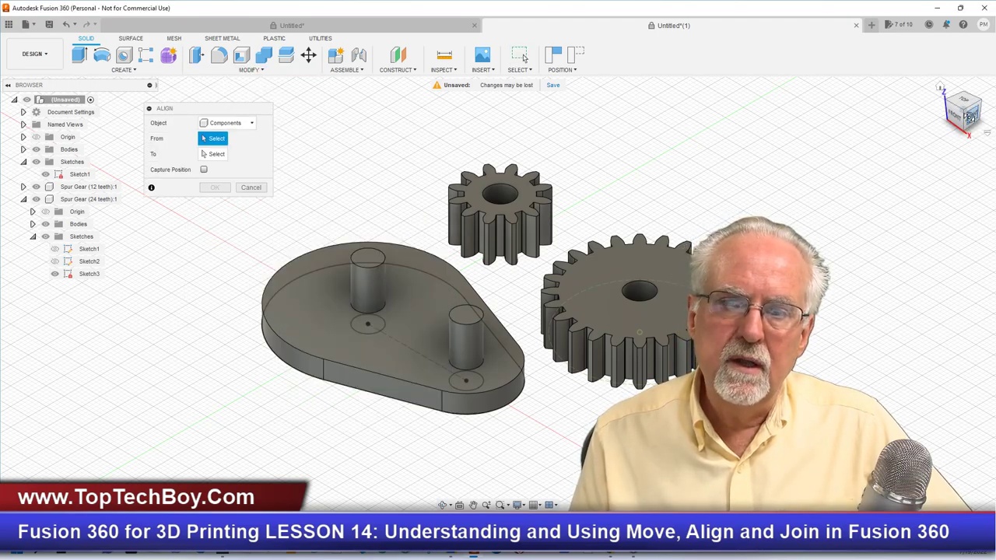
Align the 12-tooth gear's underside face to the base plate face, checking the side views.
drag(972, 125, 933, 162)
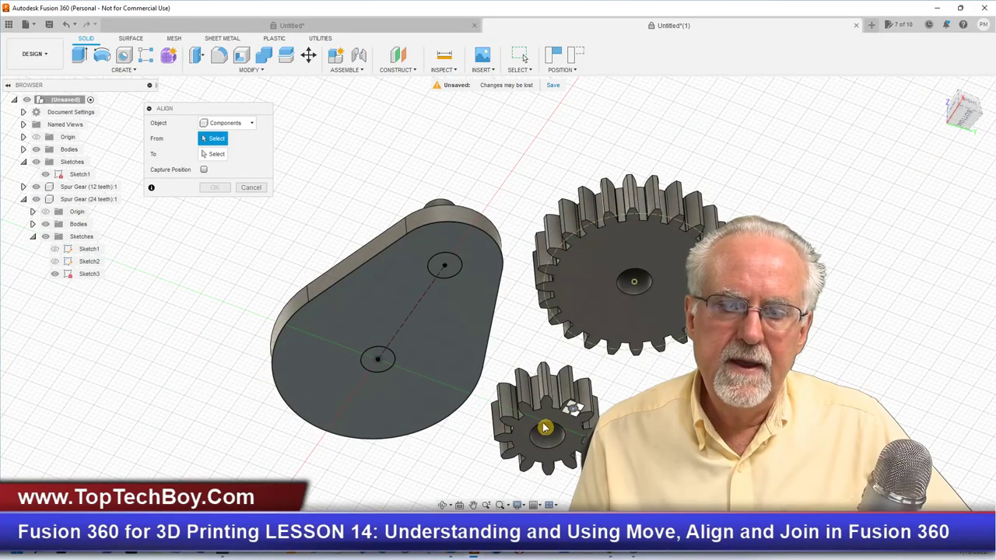
click(517, 418)
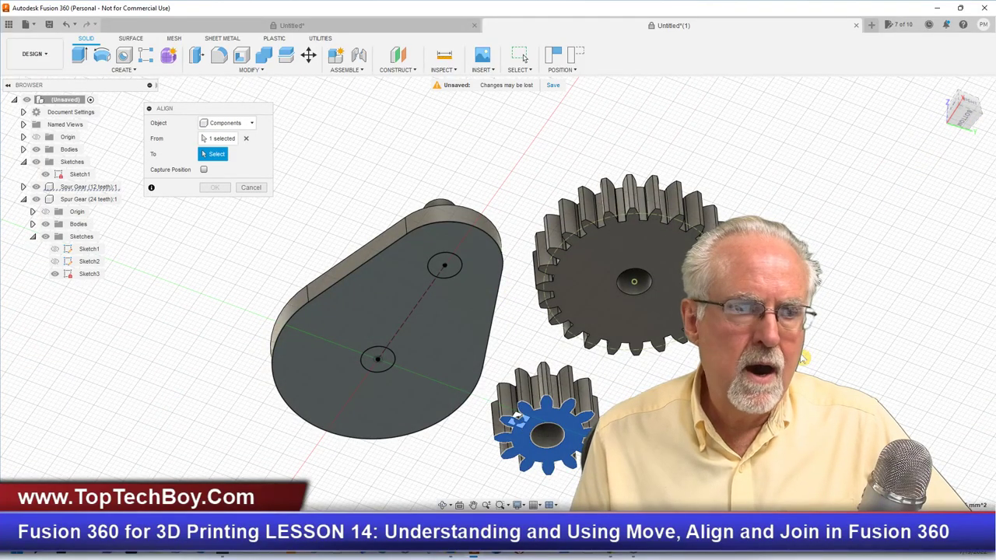
click(964, 118)
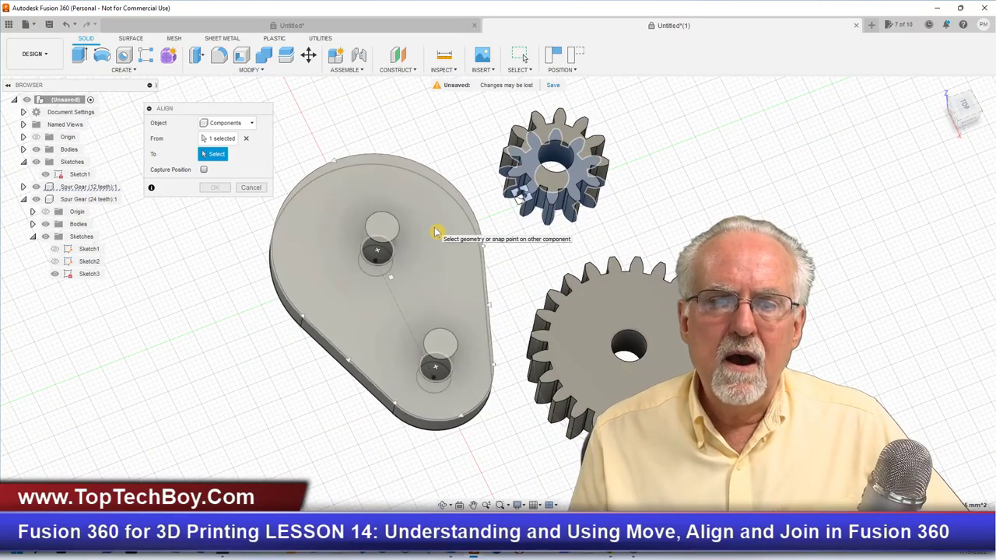
click(436, 230)
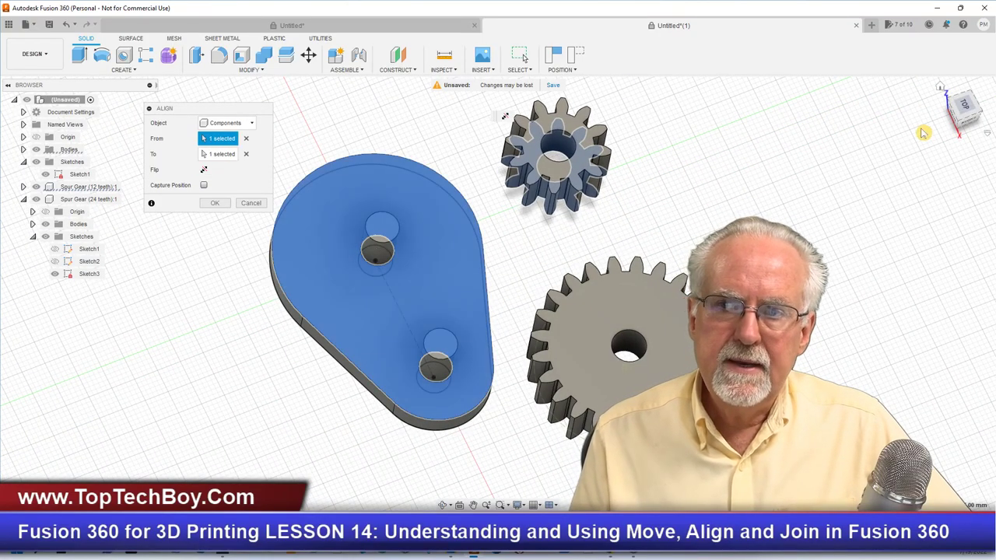
click(968, 123)
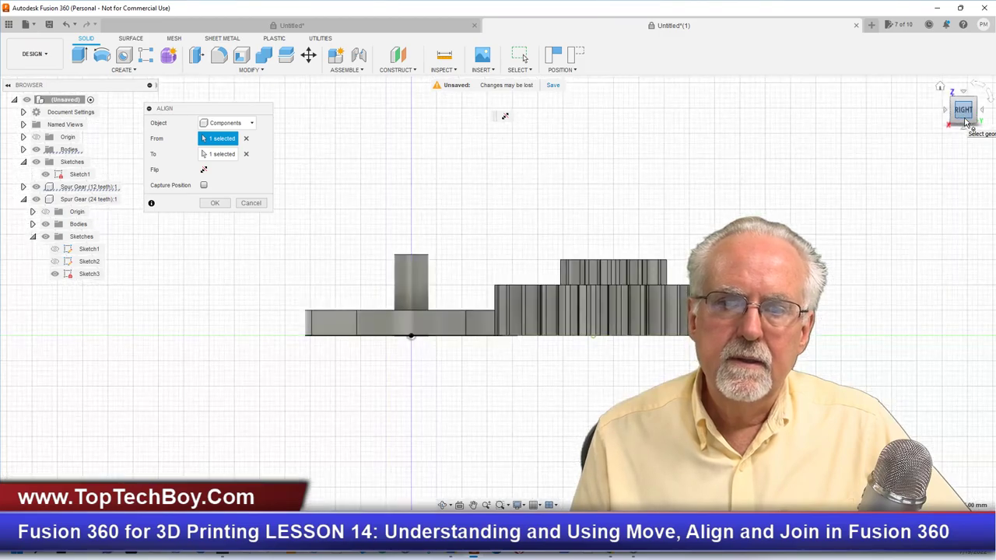
click(945, 111)
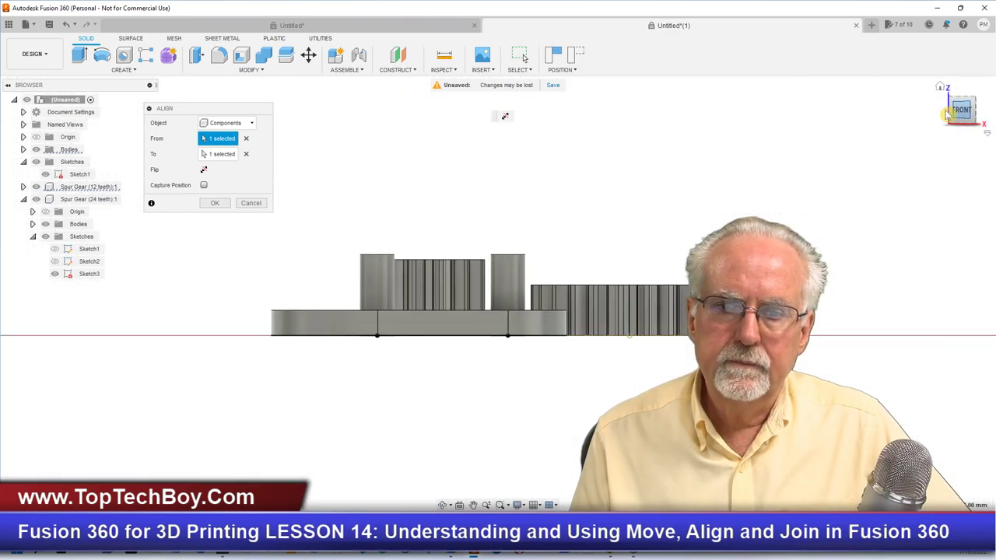
click(946, 111)
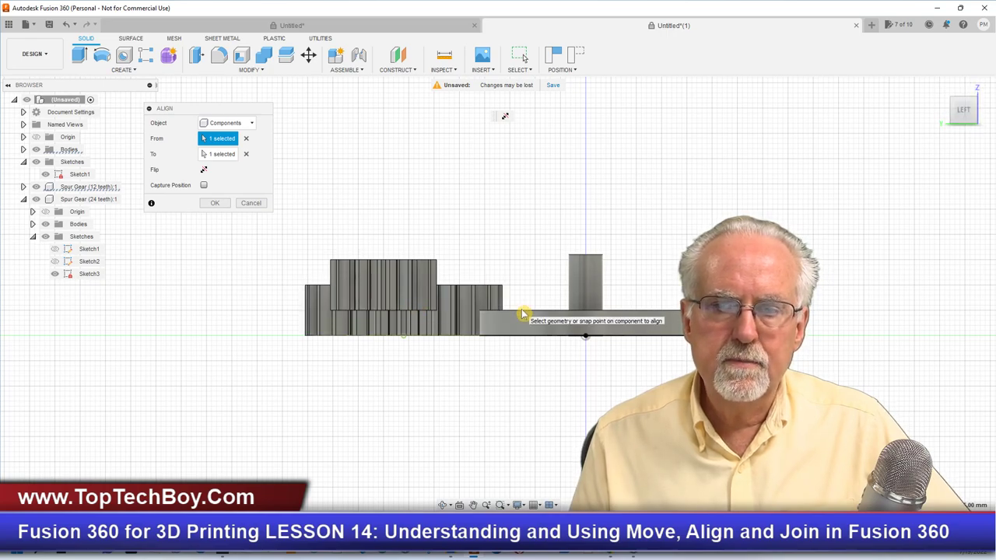
click(940, 90)
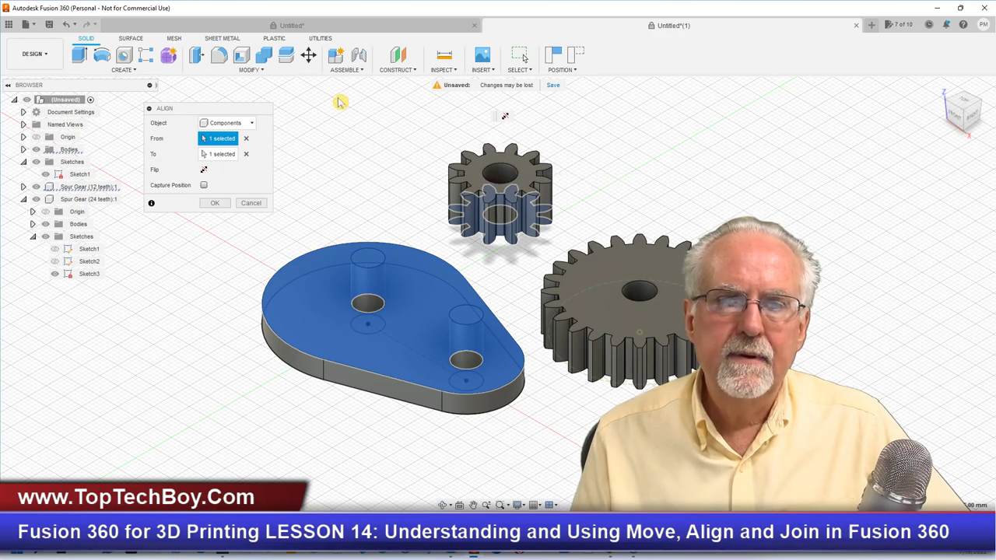
click(215, 203)
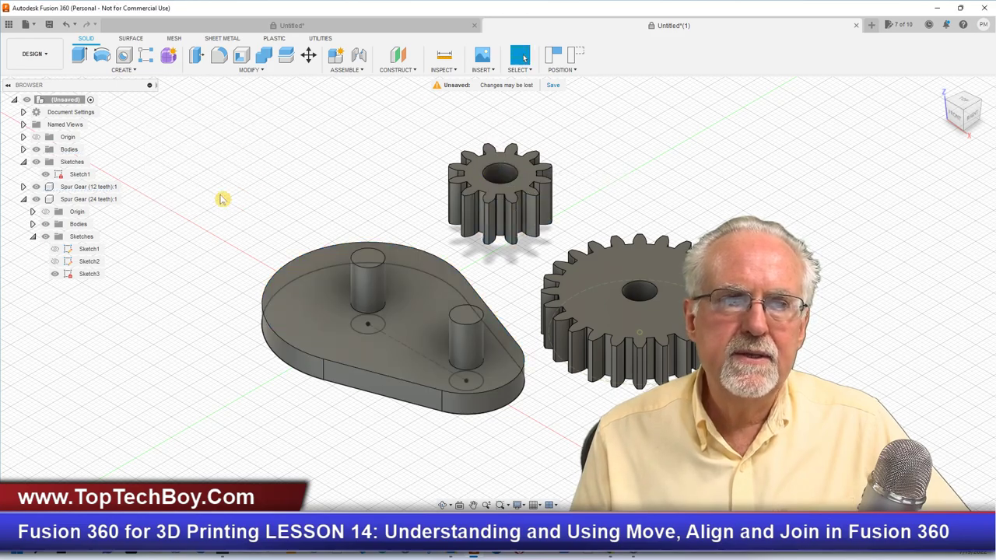
Restart Align, trying the small gear's bore and face against the post and top circle.
click(256, 70)
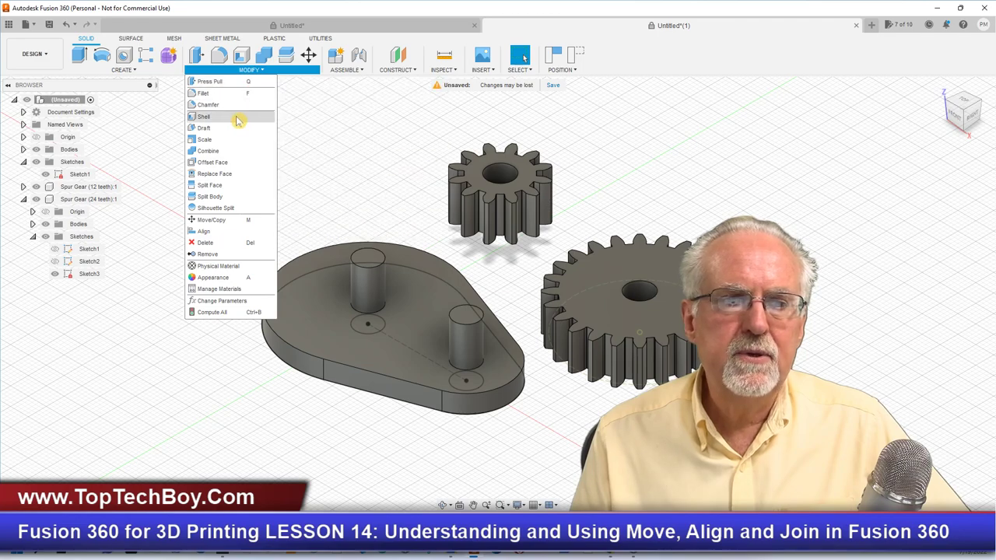
click(206, 232)
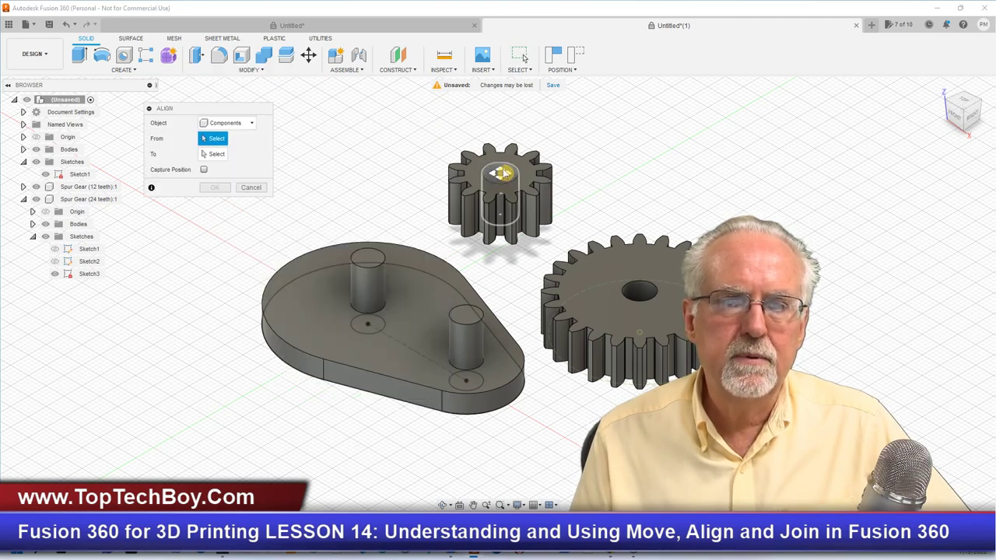
scroll(499, 173, up, 2)
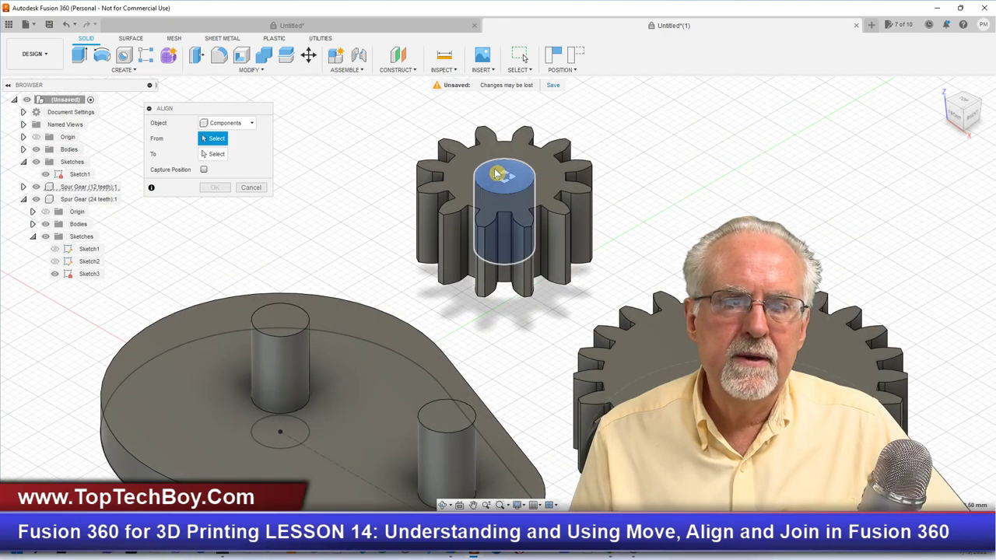
click(502, 174)
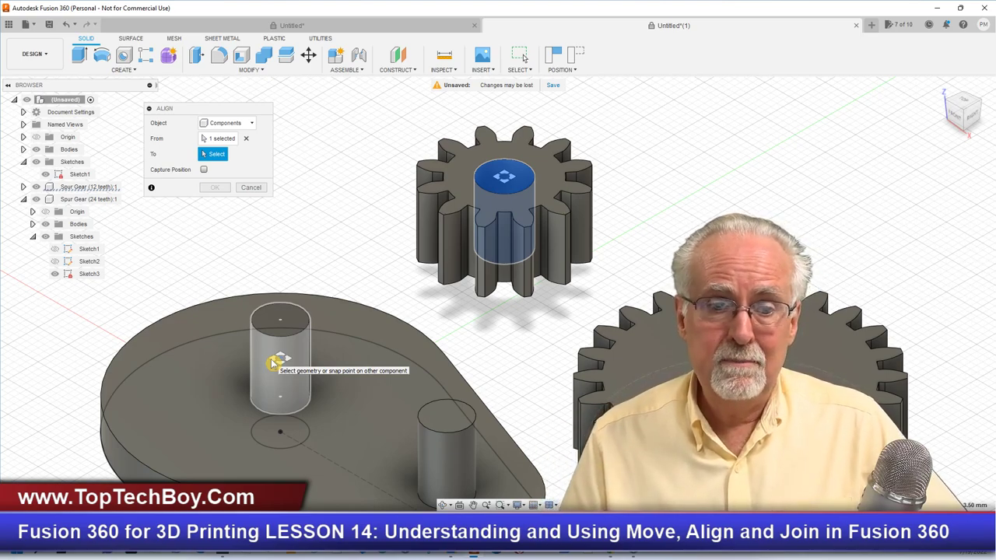
click(272, 363)
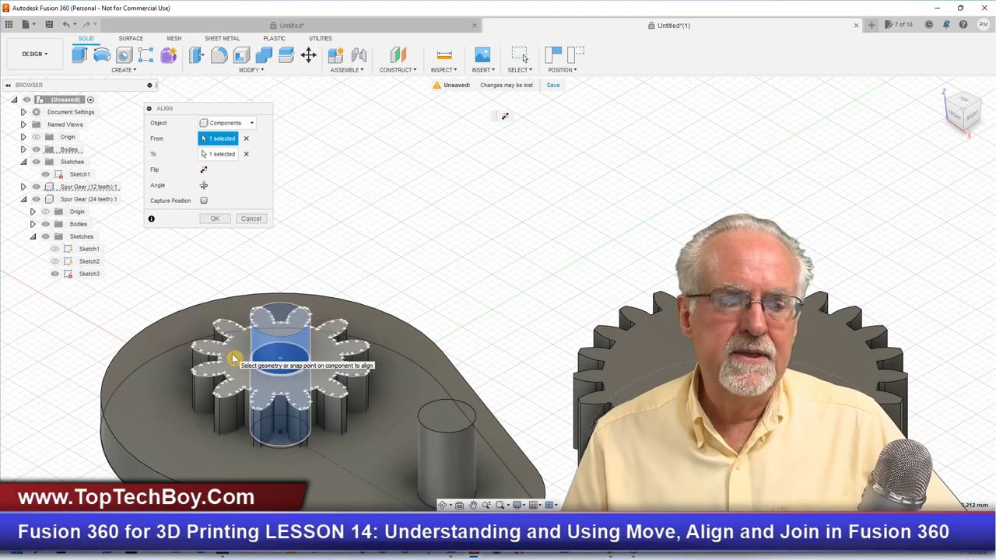
click(233, 357)
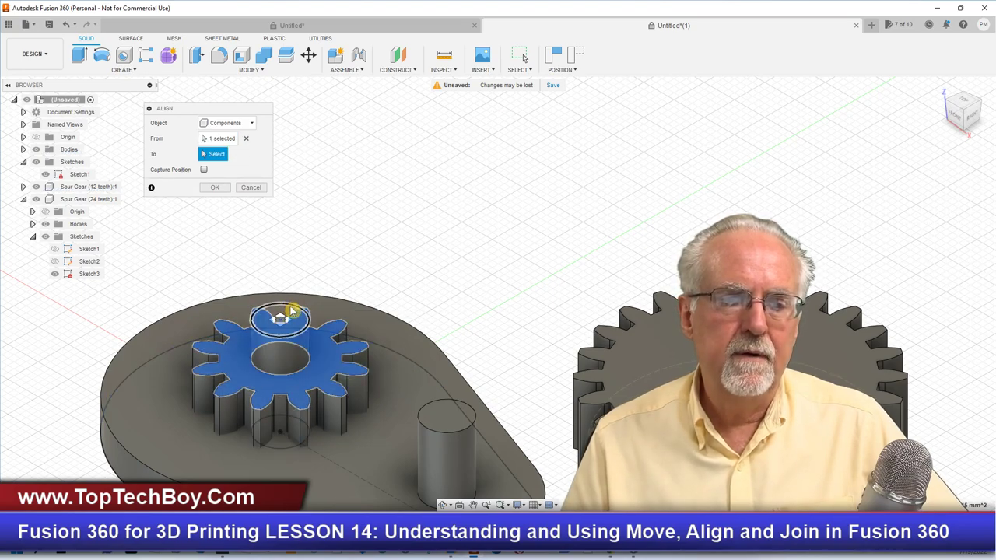
click(288, 313)
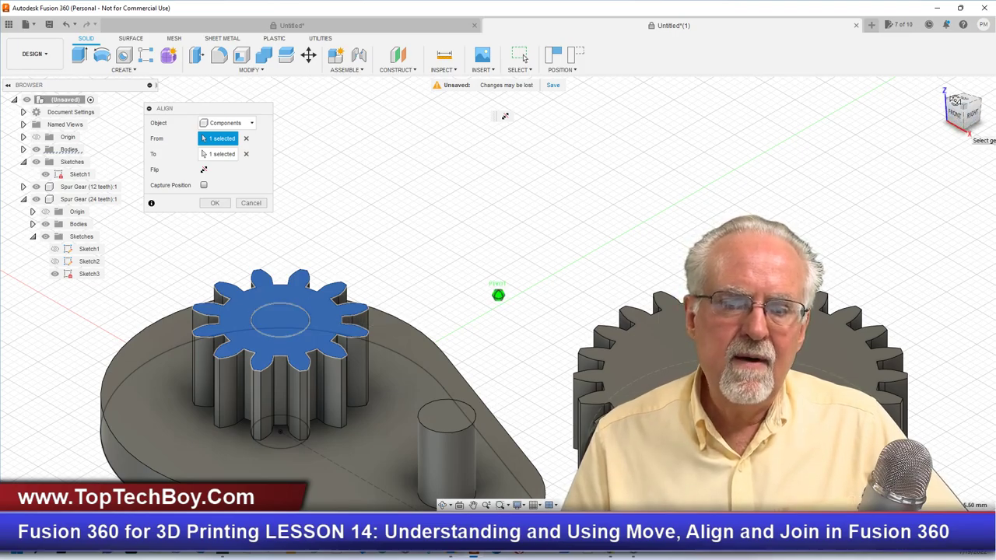
Align the small gear's face to the large gear from an orbited view and apply.
mouse_move(955, 101)
mouse_down()
mouse_move(968, 80)
mouse_move(963, 93)
mouse_up()
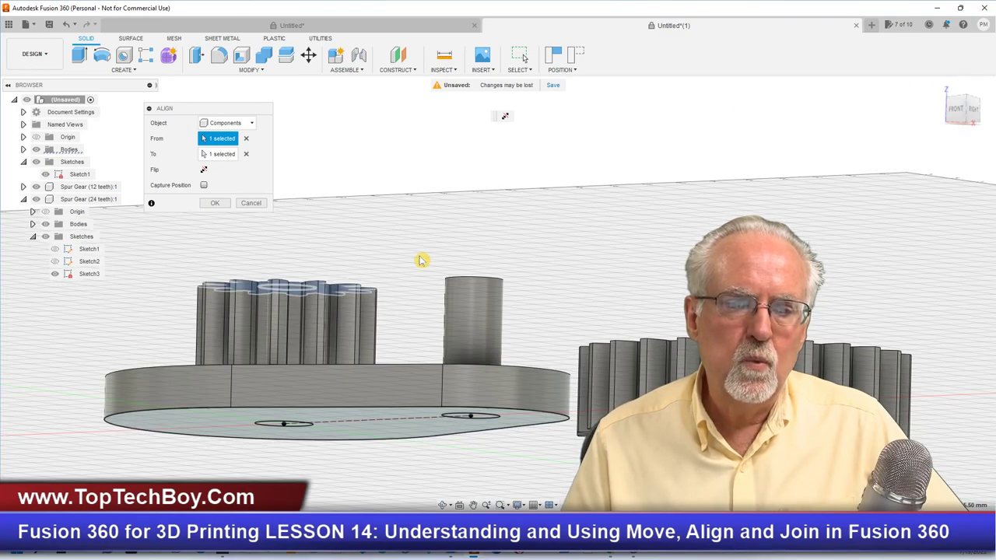
click(955, 108)
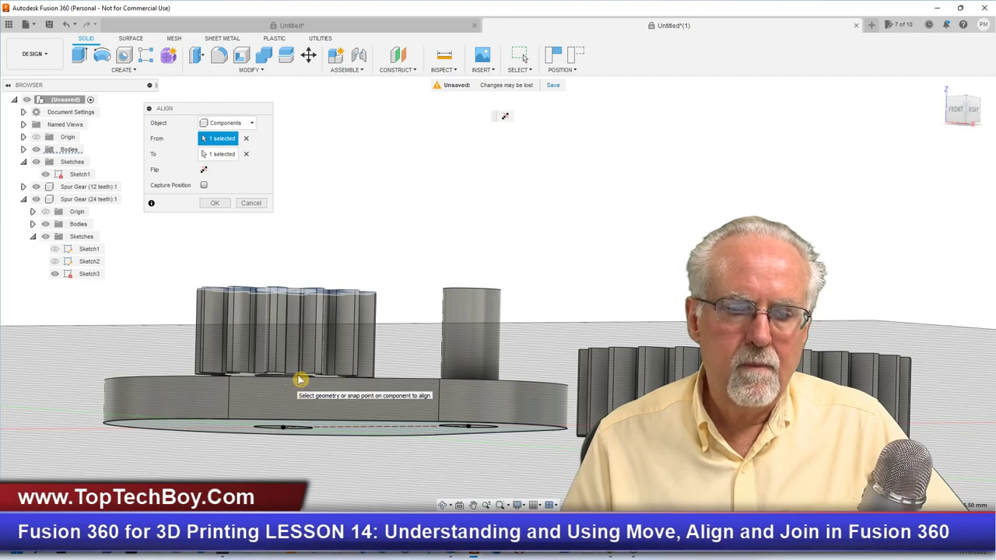
scroll(303, 376, up, 3)
scroll(303, 377, up, 4)
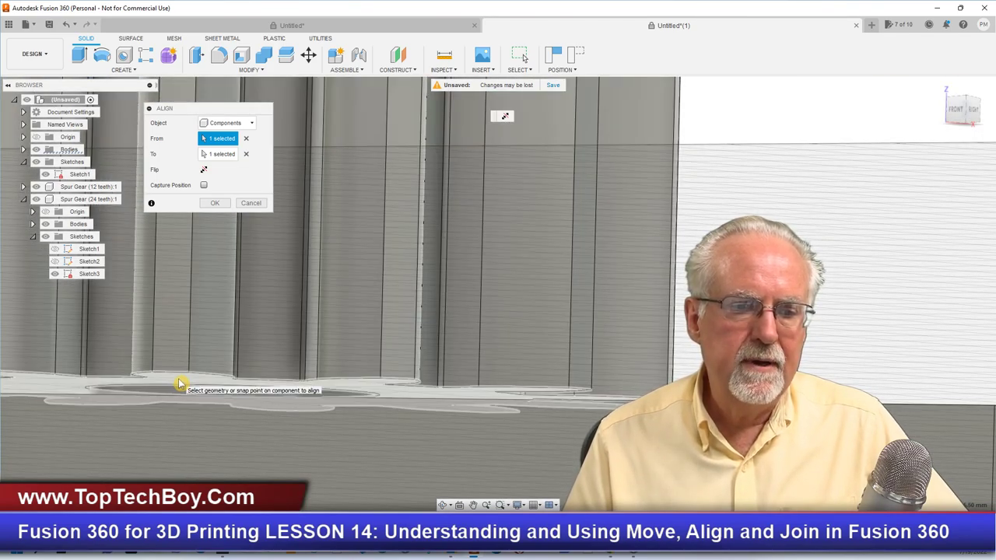
click(178, 384)
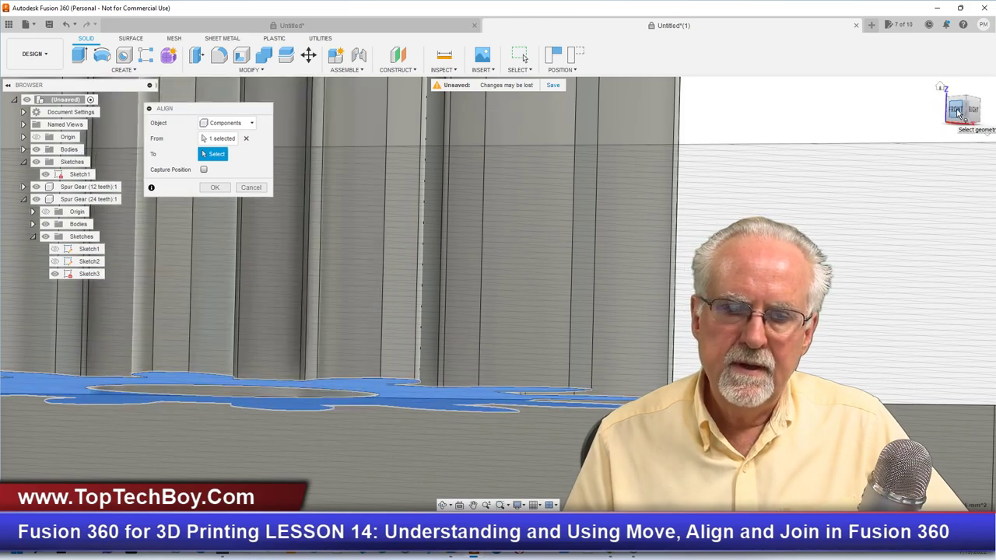
drag(957, 113, 946, 136)
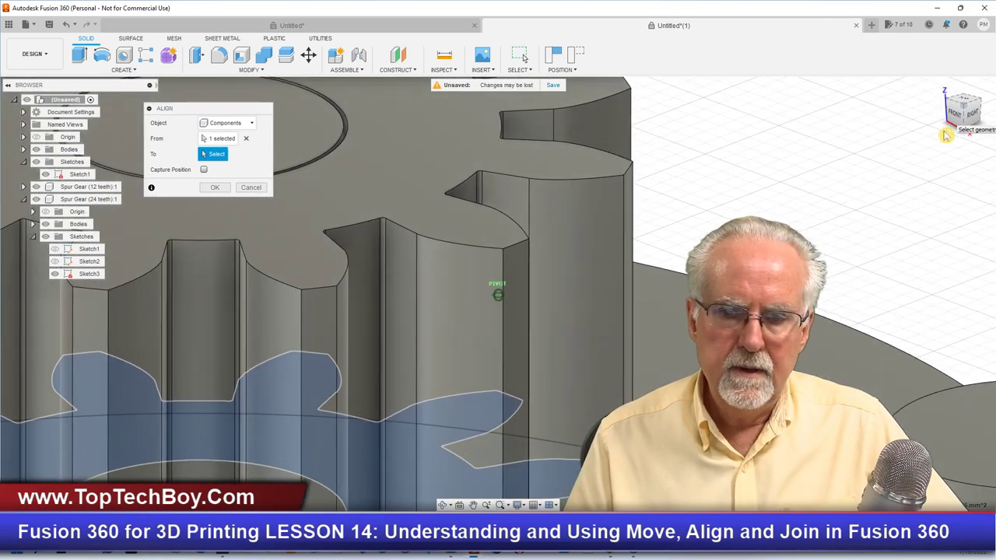
click(662, 337)
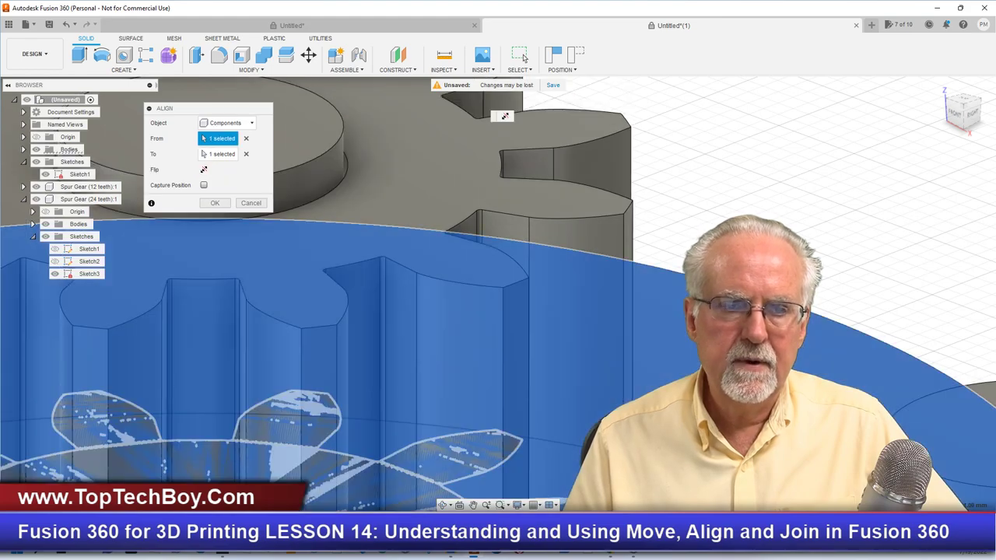
click(215, 202)
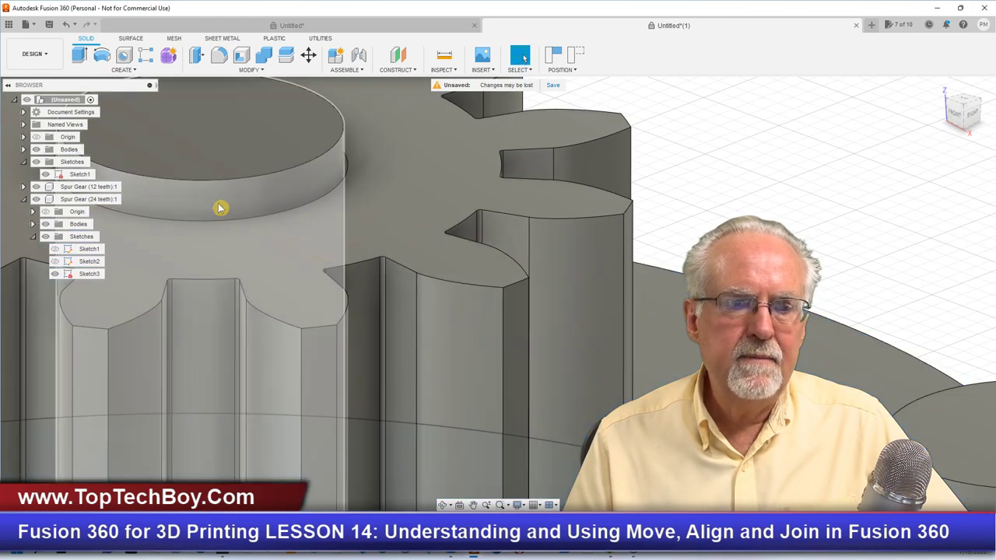
Align the 12-tooth gear's bore onto the right post, temporarily hiding bodies to pick the bore.
scroll(521, 231, down, 6)
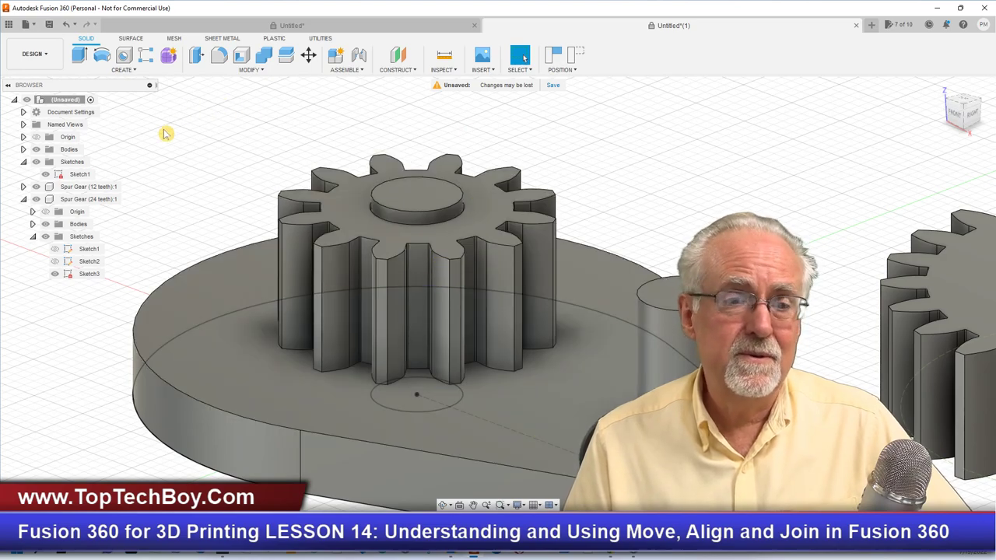
click(261, 70)
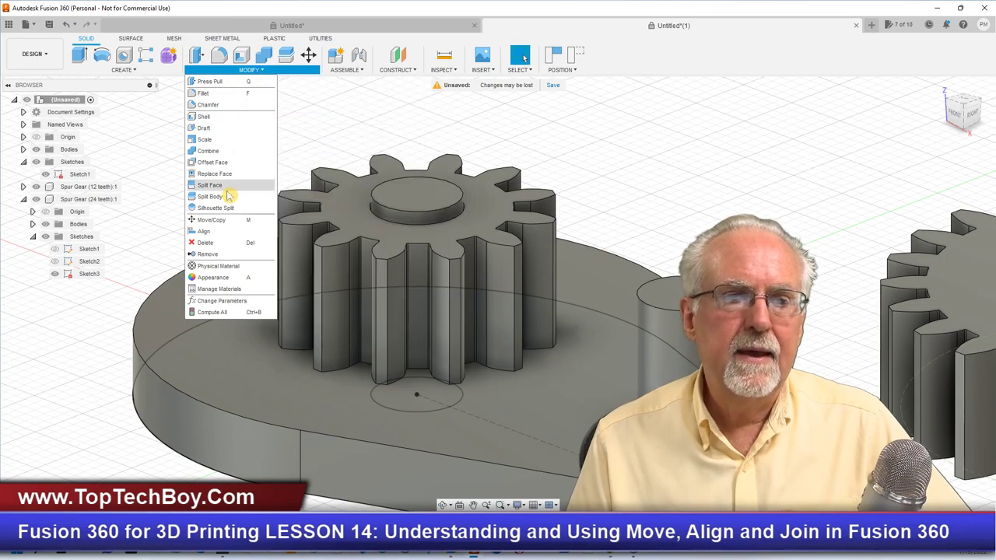
click(222, 231)
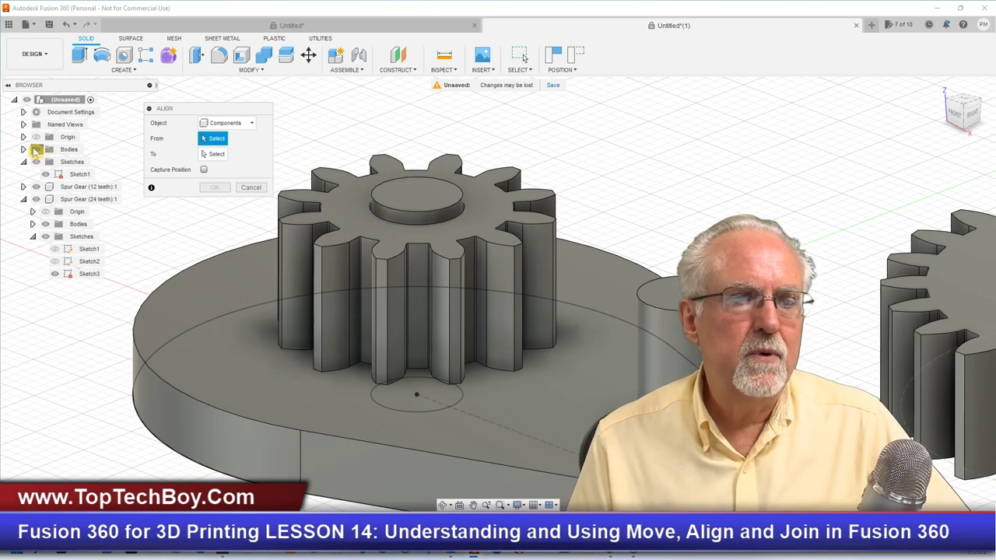
click(35, 150)
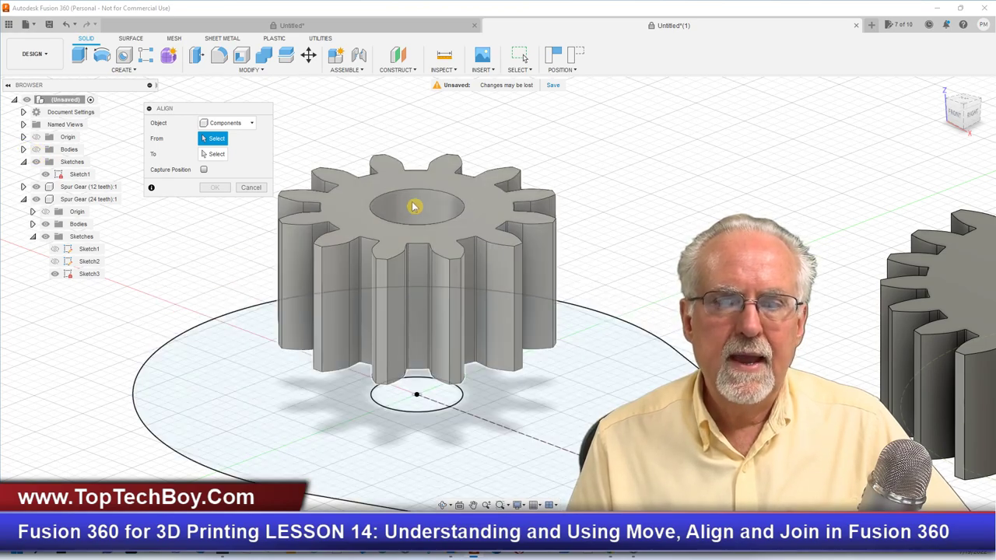
click(436, 201)
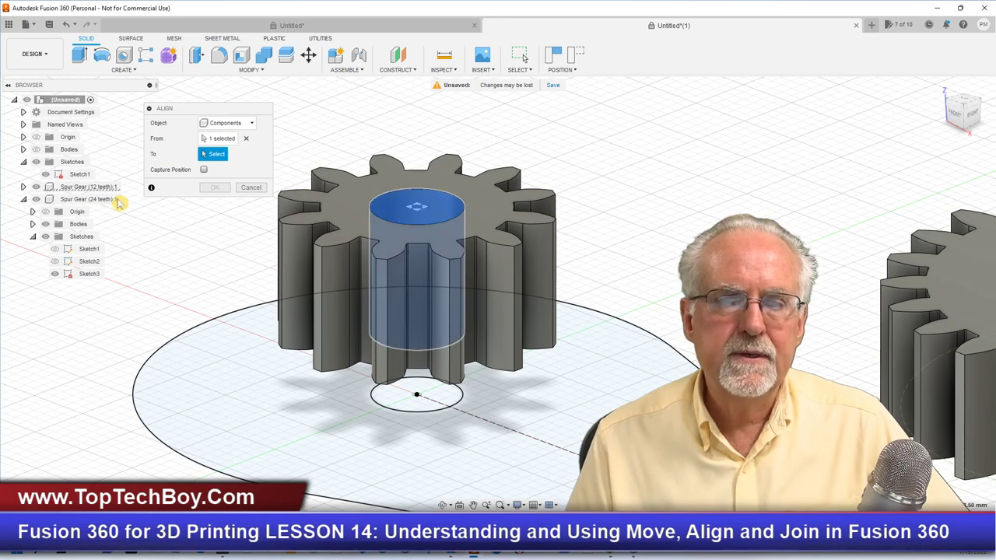
click(35, 149)
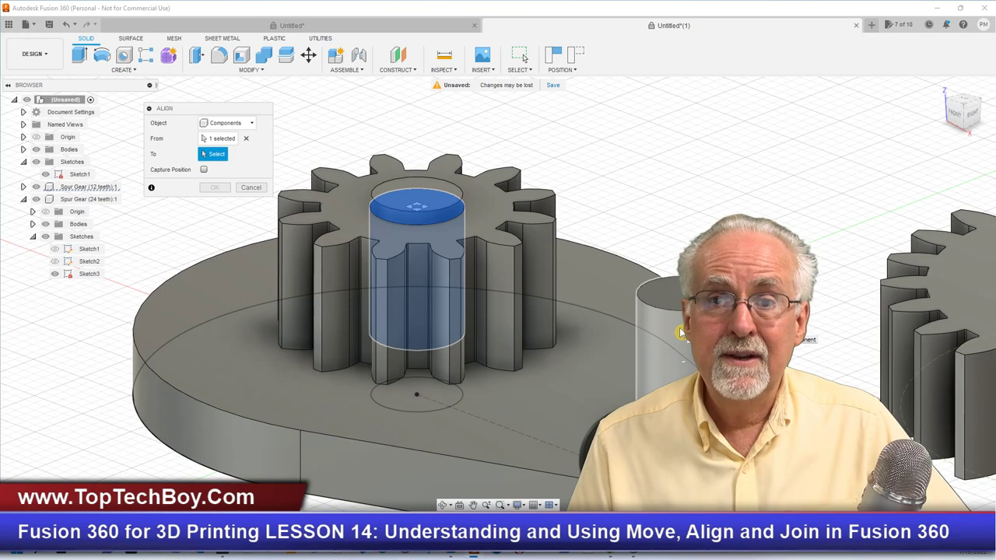
click(681, 333)
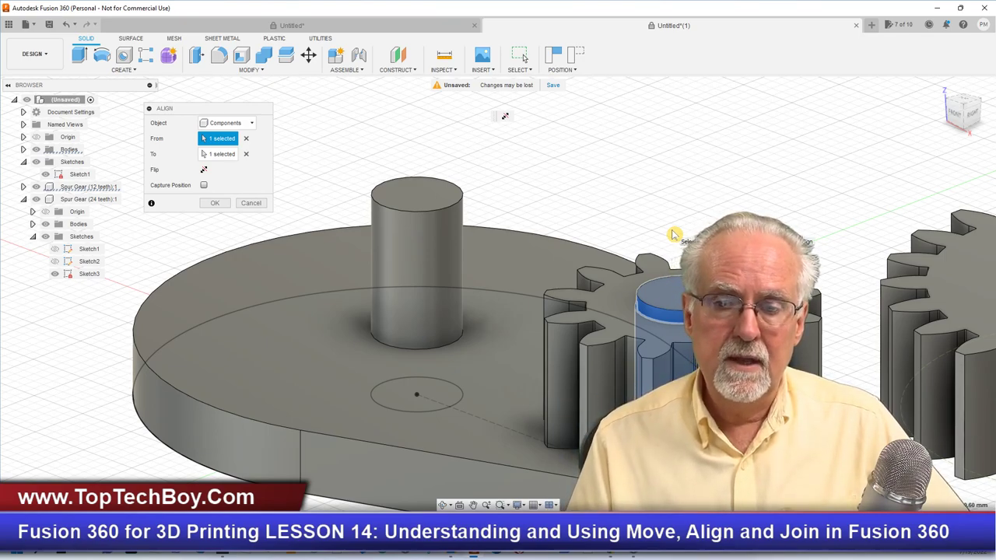
click(214, 203)
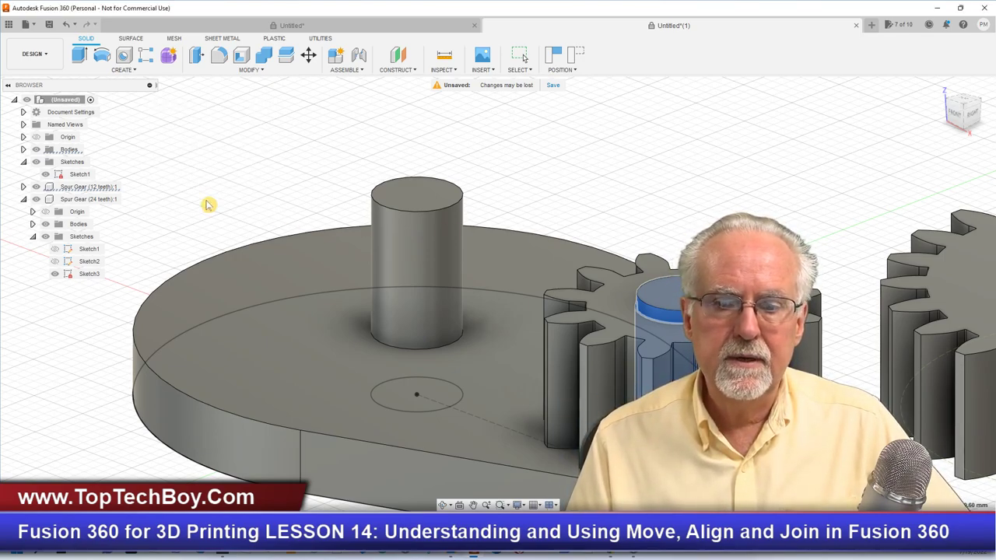
scroll(210, 185, down, 3)
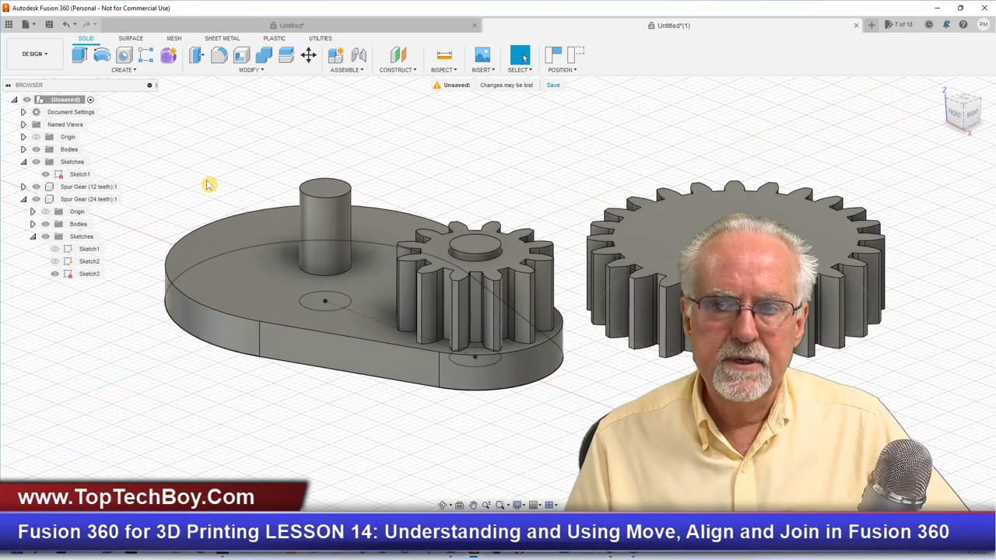
Align the 24-tooth gear's bore onto the left post, re-picking the target face.
click(257, 69)
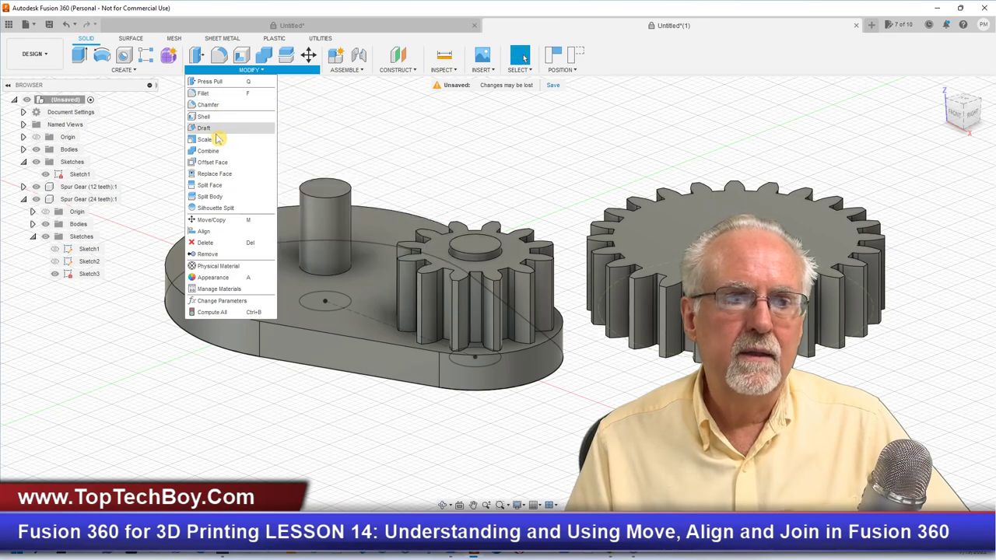
click(209, 231)
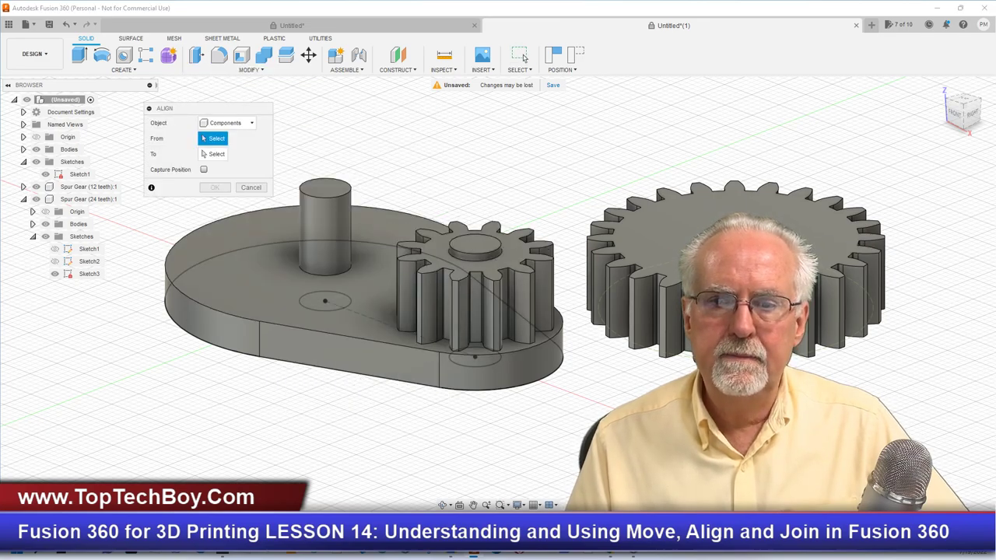
click(798, 240)
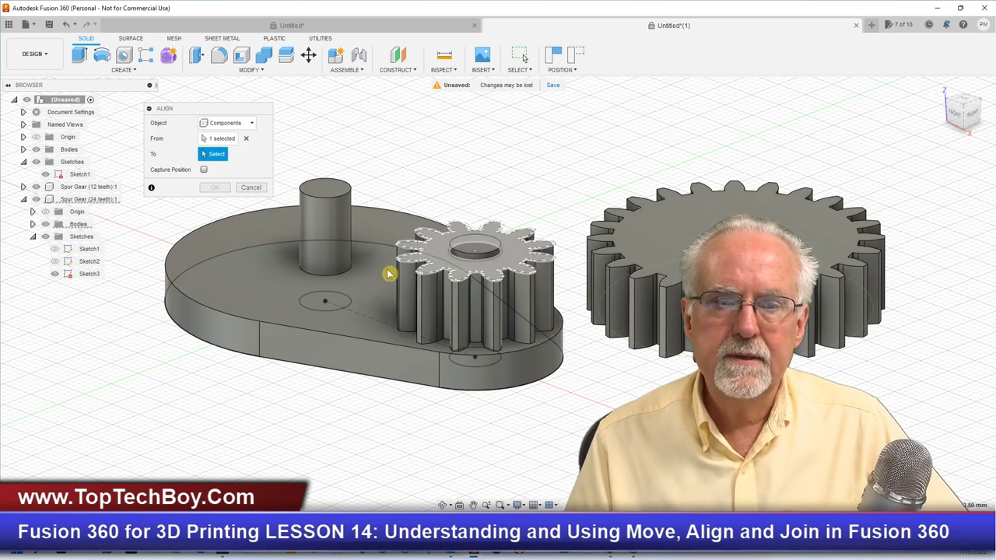
click(336, 223)
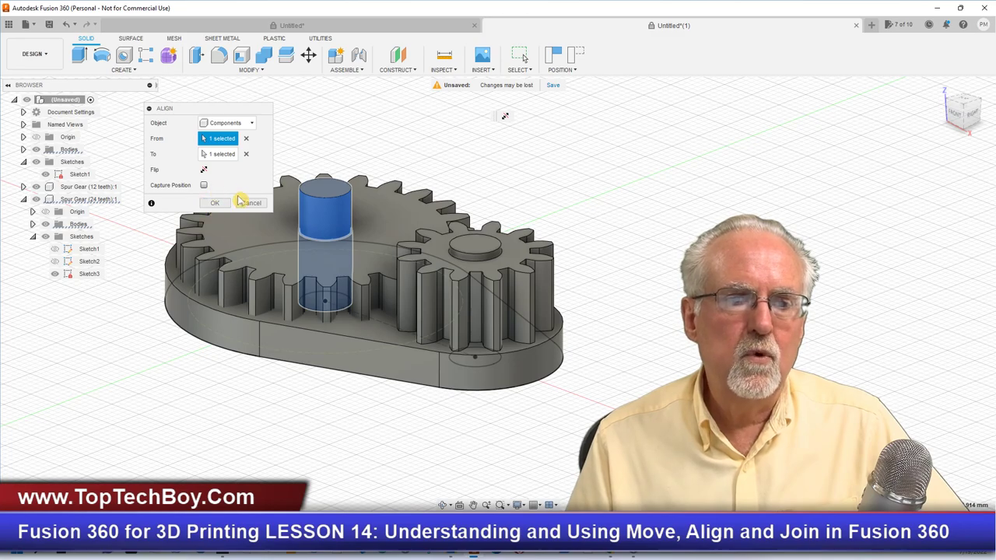
click(323, 196)
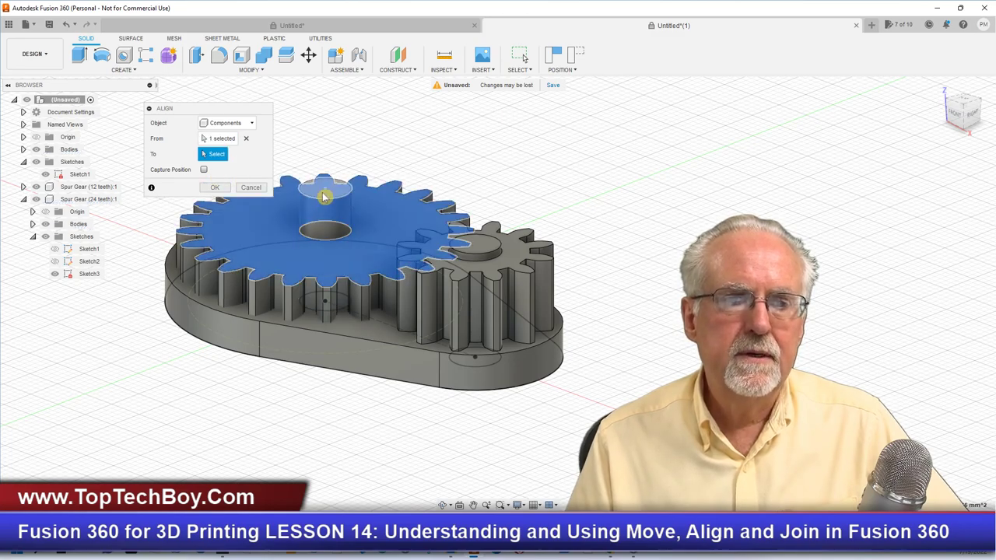
click(323, 194)
click(213, 203)
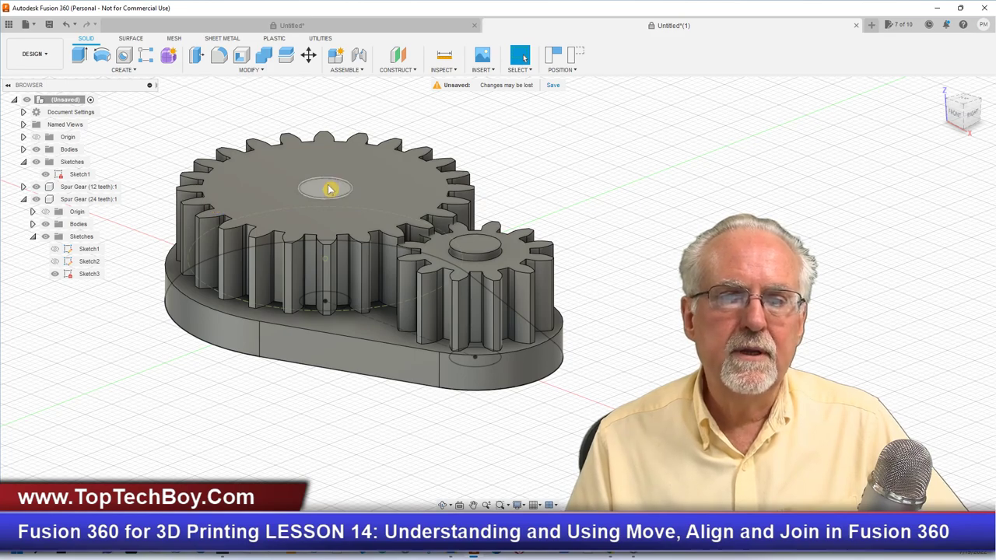
click(254, 72)
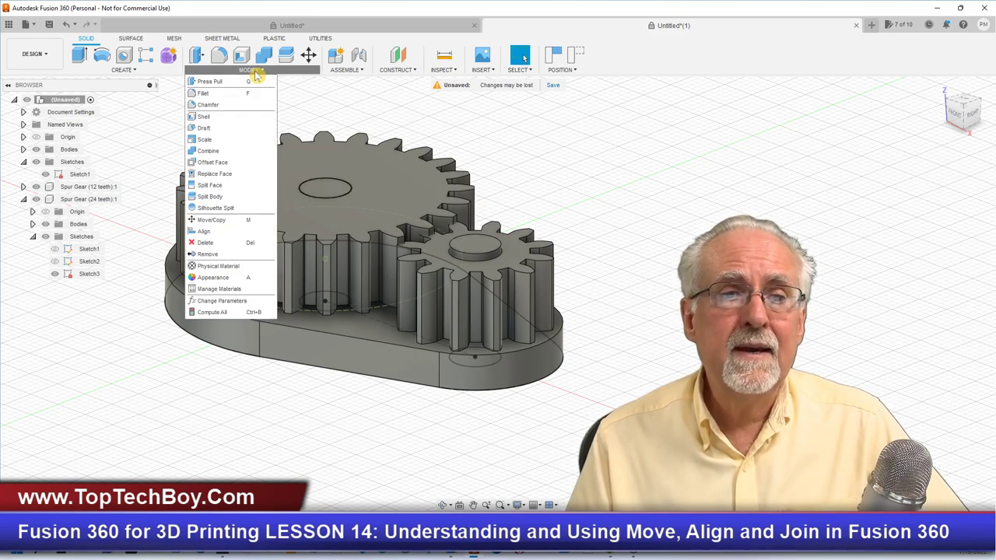
Align the 24-tooth gear's top face to the 12-tooth gear's top face so they sit level.
click(208, 231)
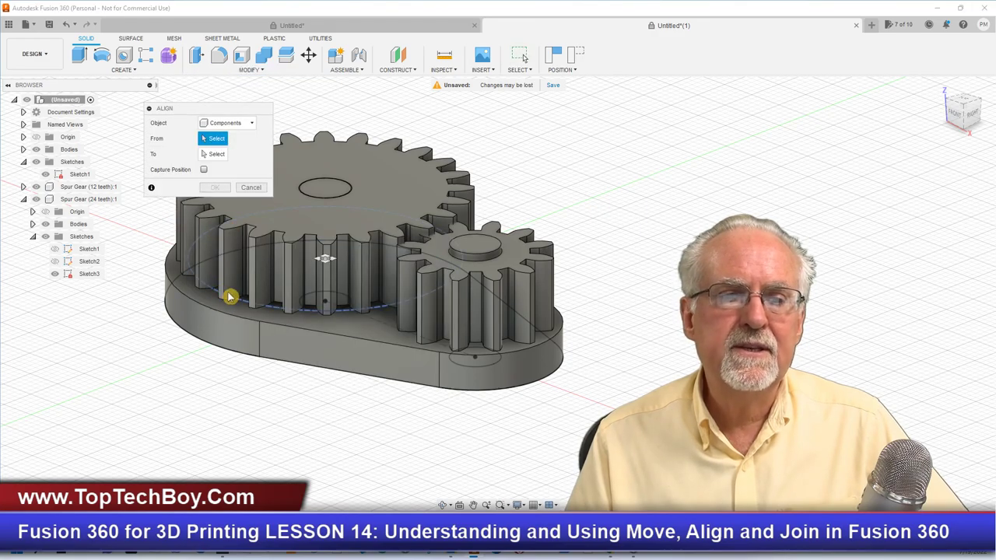
click(400, 166)
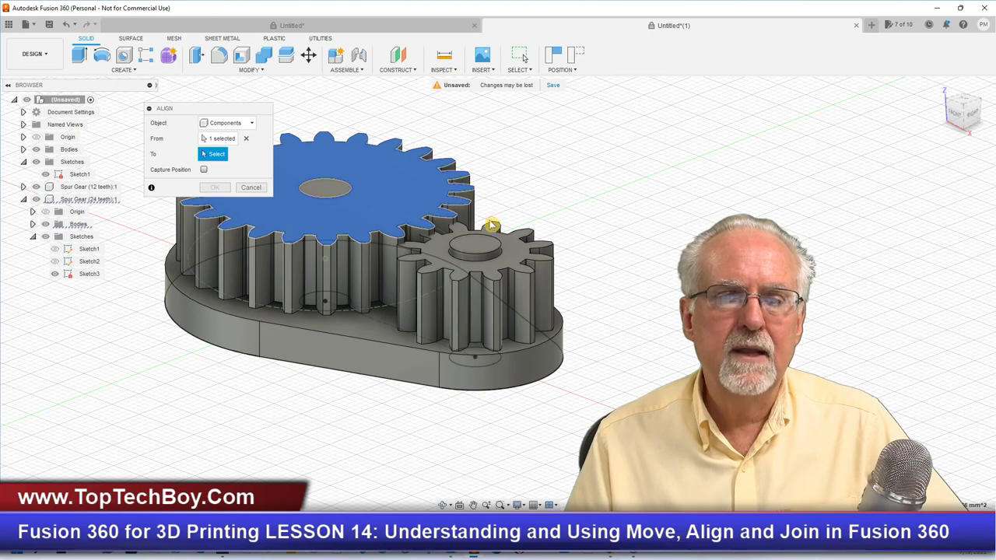
click(512, 258)
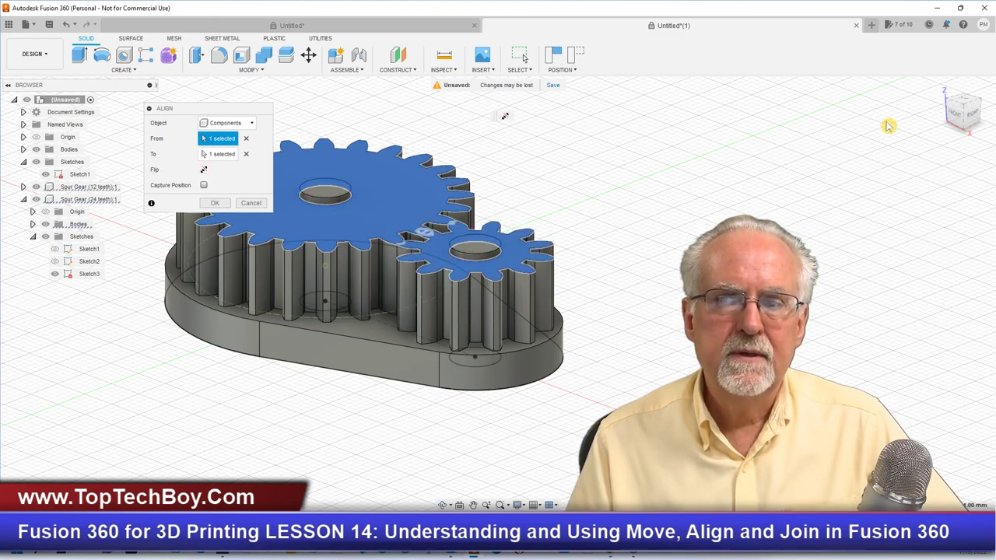
click(215, 204)
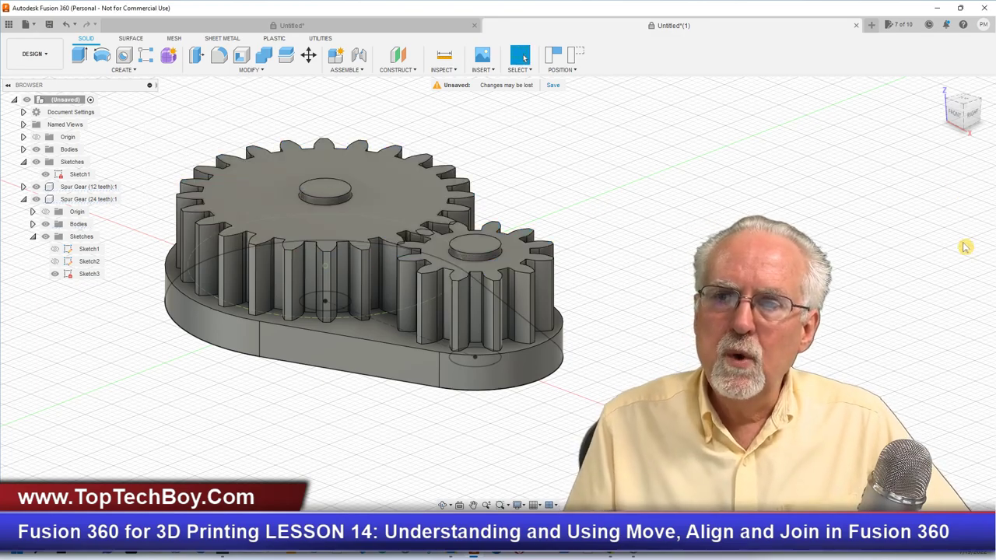
From a zoomed-in home view, select the 12-tooth gear's top face and bring up its marking menu.
click(941, 88)
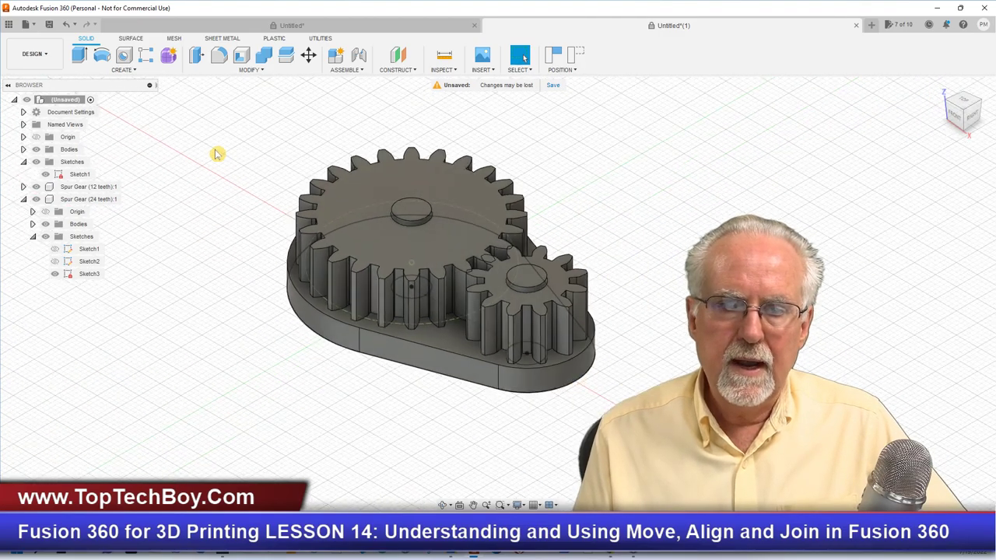
scroll(583, 241, up, 5)
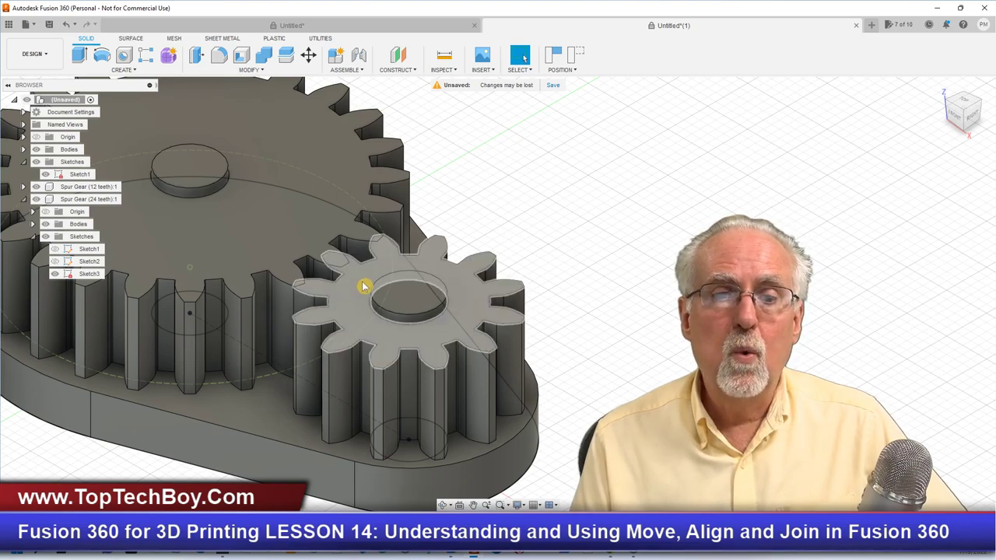
click(362, 286)
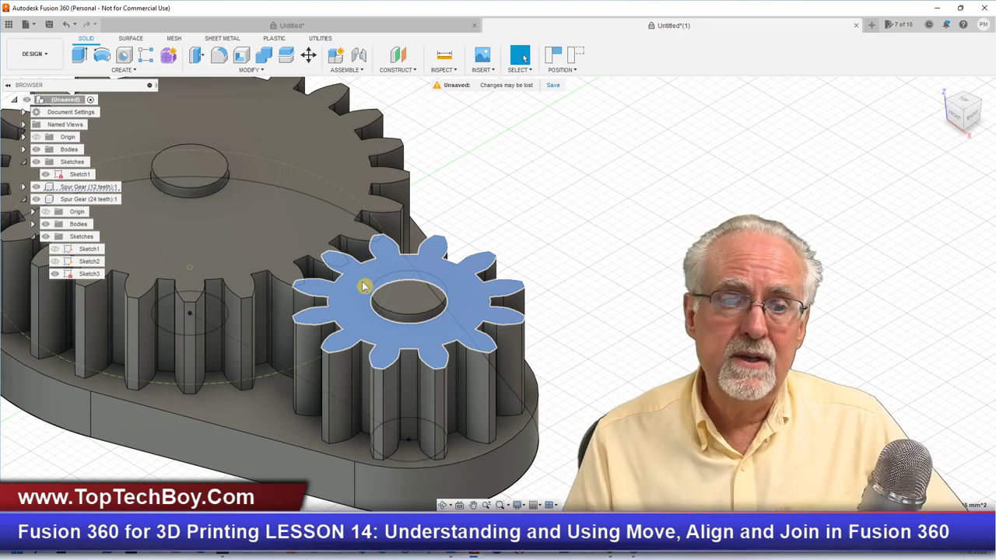
click(362, 287)
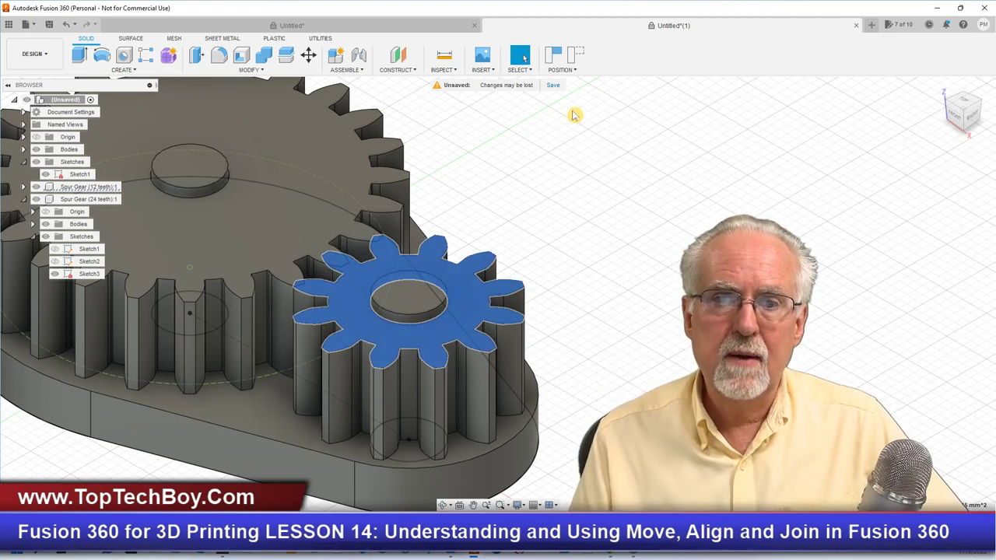
right_click(570, 114)
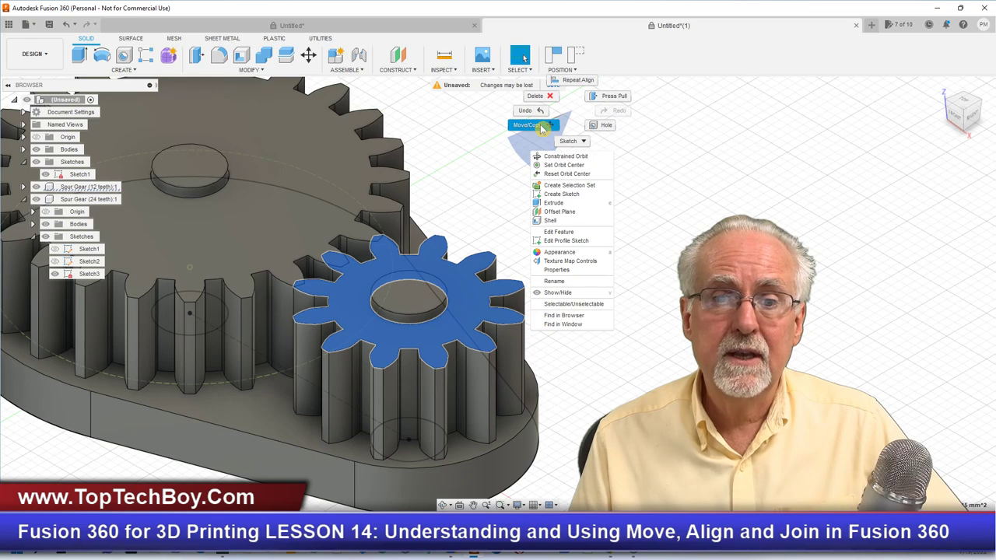
Set Move/Copy to rotate the 12-tooth gear body about its centre bore edge, viewed from the top.
click(543, 127)
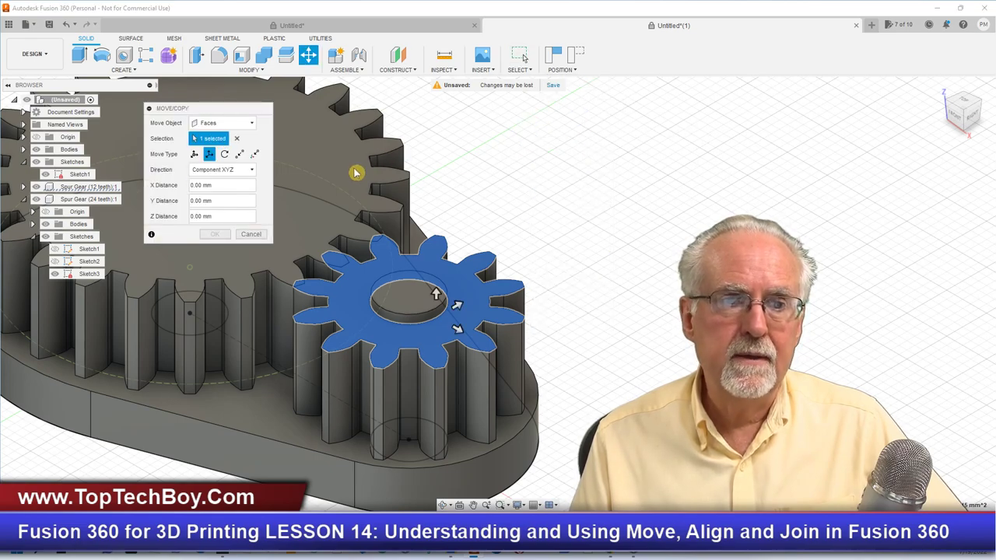
click(225, 154)
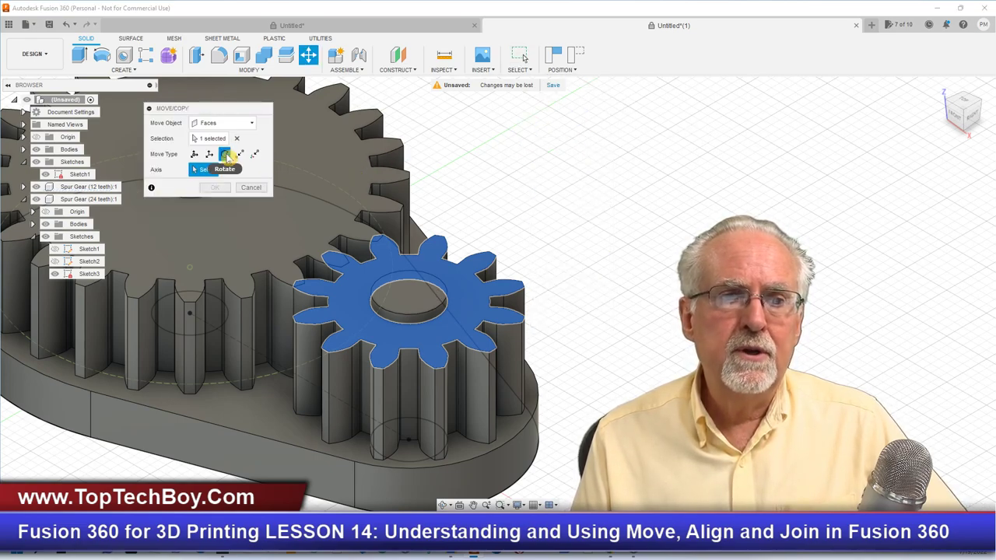
click(237, 123)
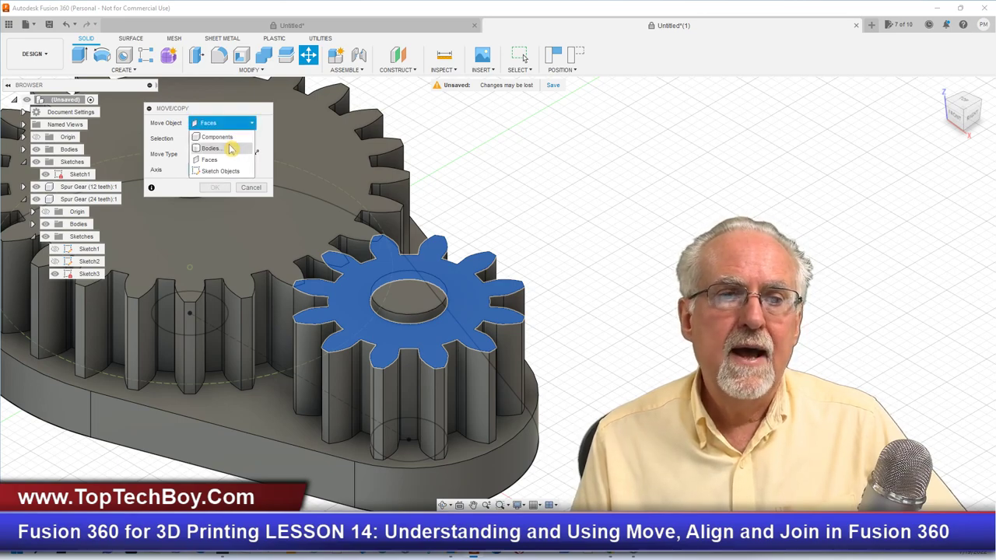
click(210, 148)
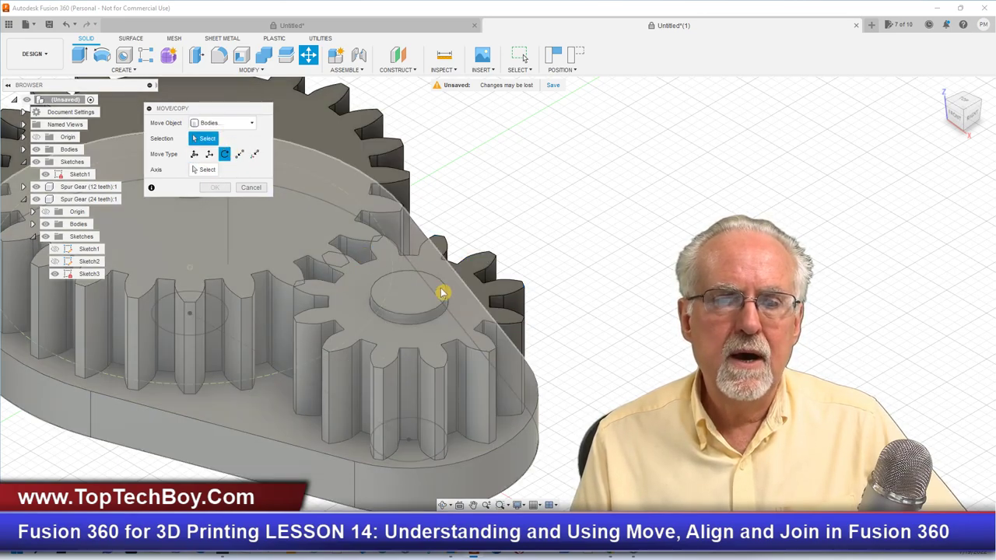
click(462, 302)
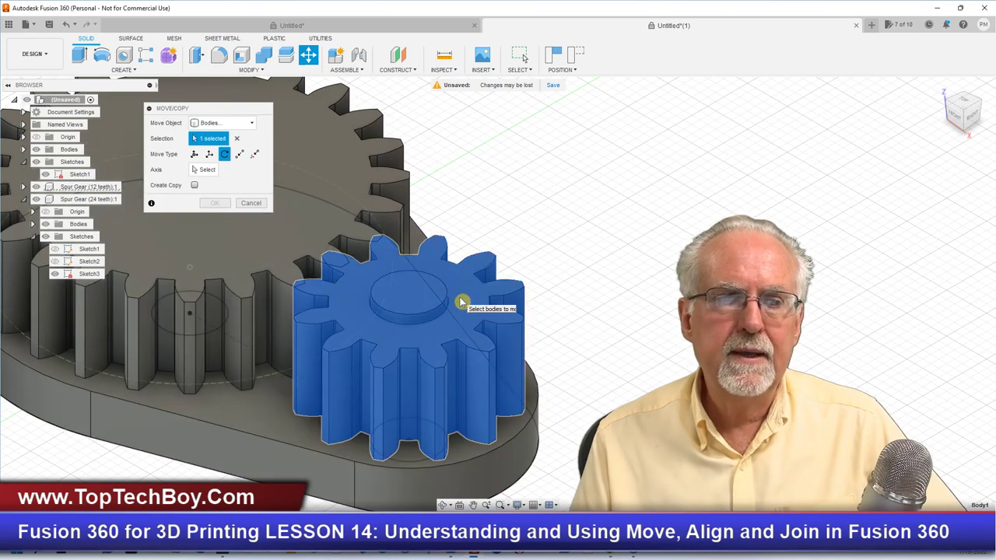
click(206, 169)
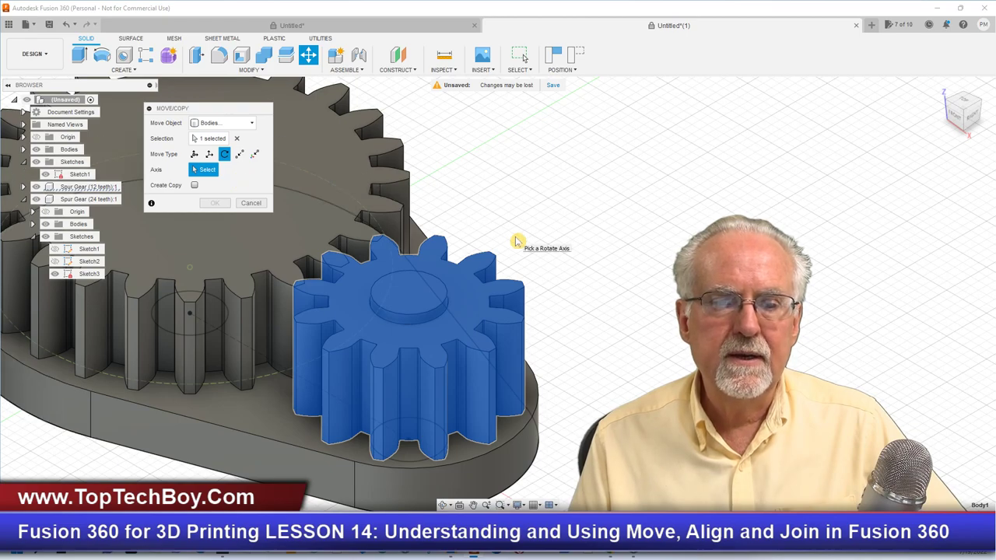
click(421, 317)
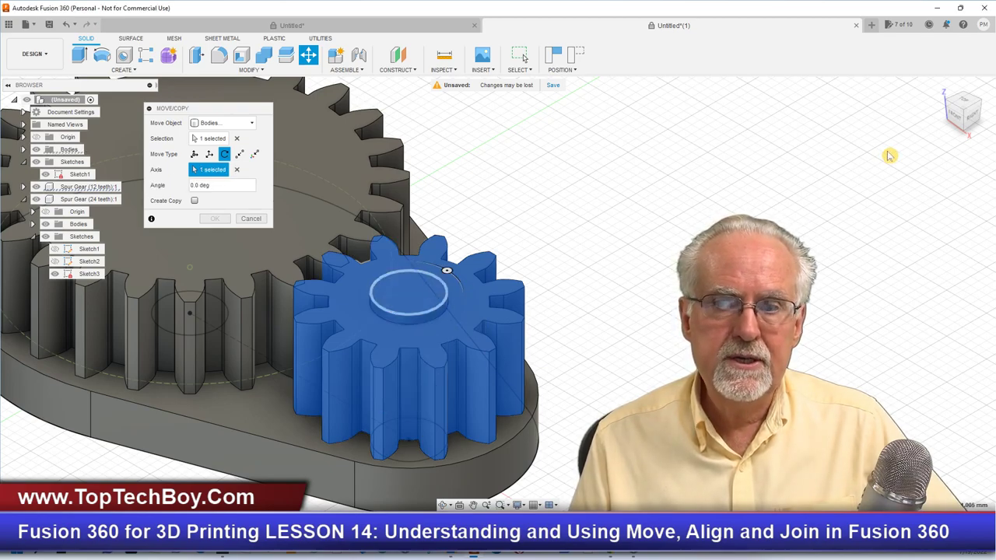
click(963, 104)
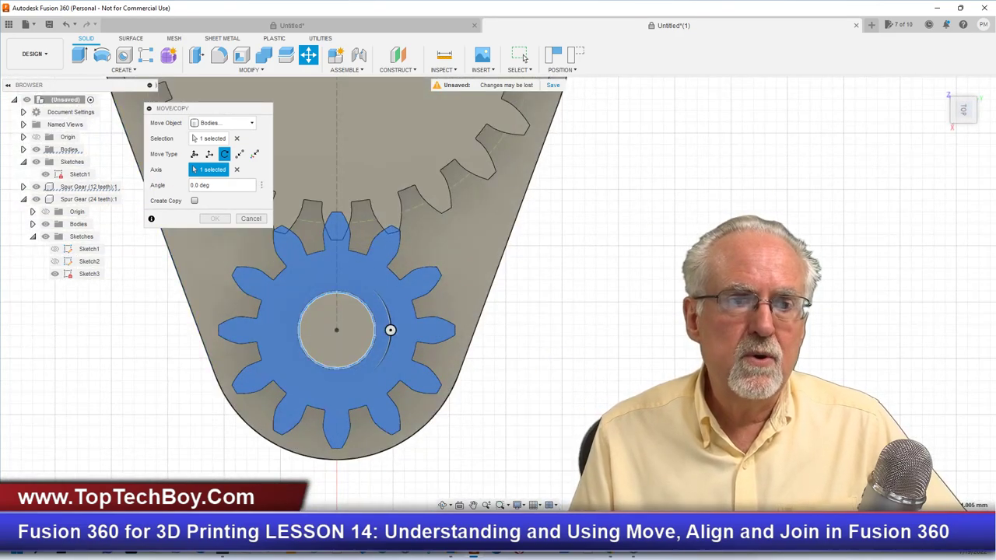
Enter a 15 deg angle and apply the rotation to the 12-tooth gear body.
click(196, 185)
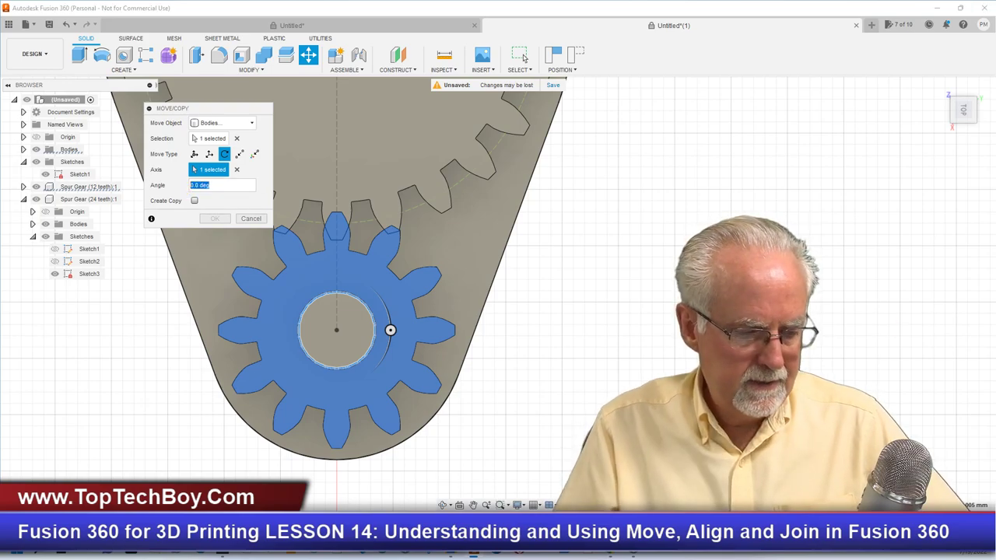
text(10)
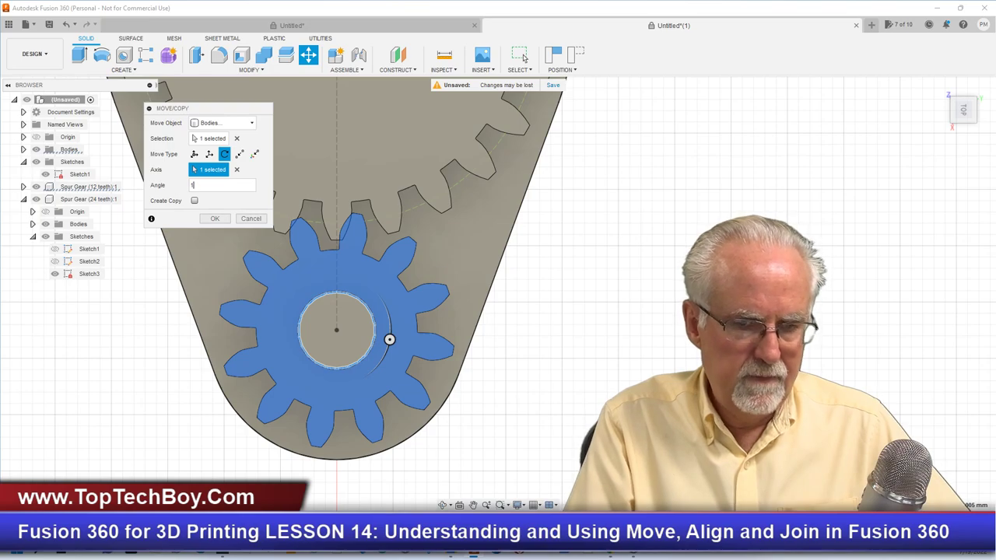
text(1)
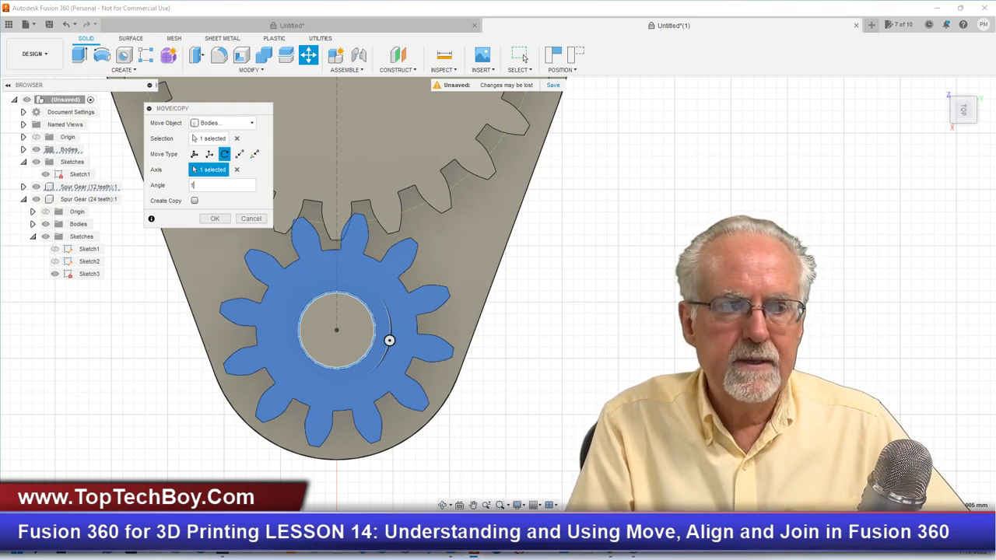
text(2)
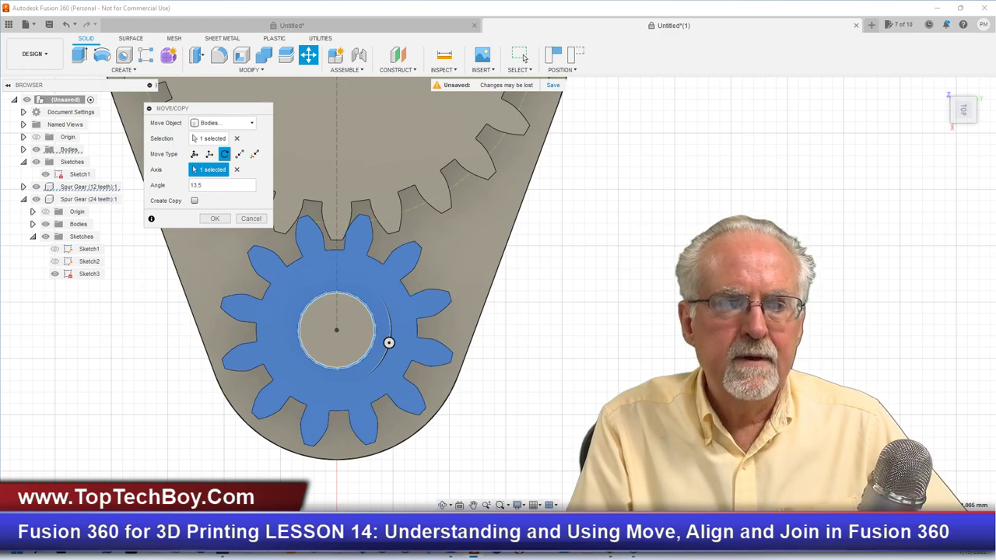
text(7)
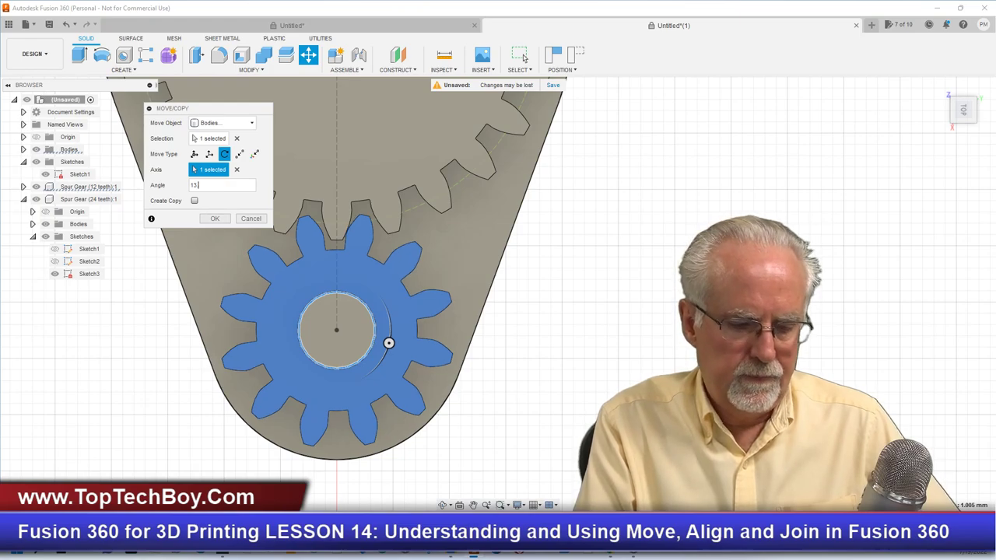
text(.5)
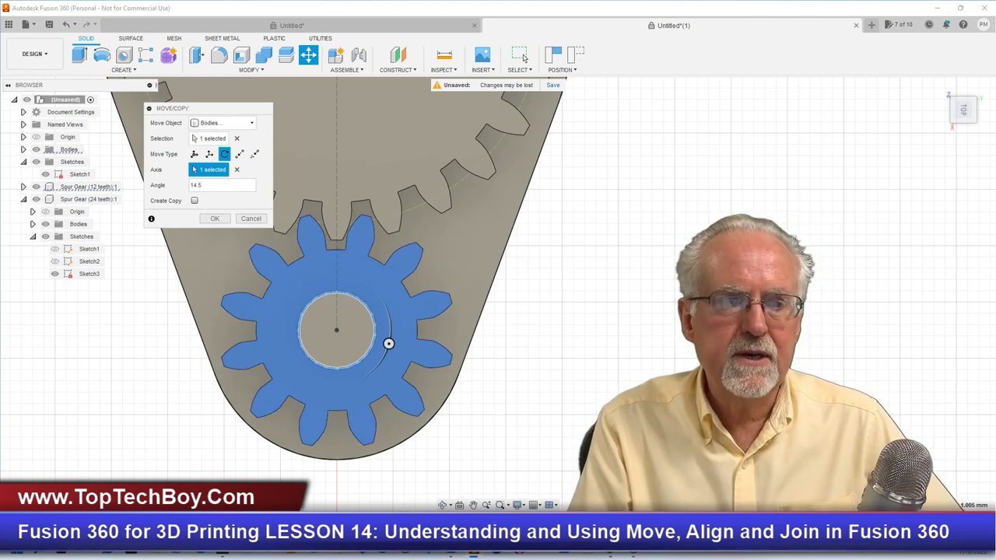
text(.)
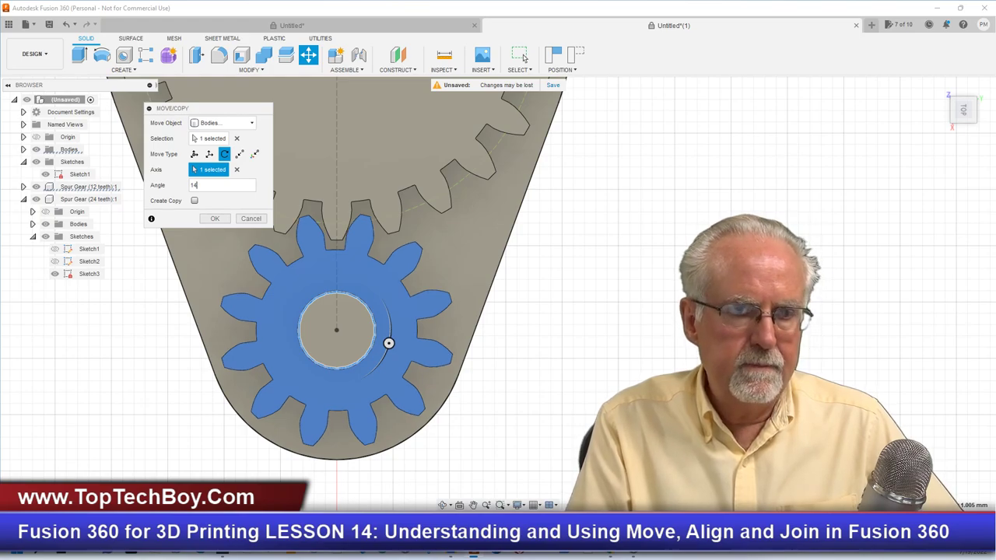
text(5)
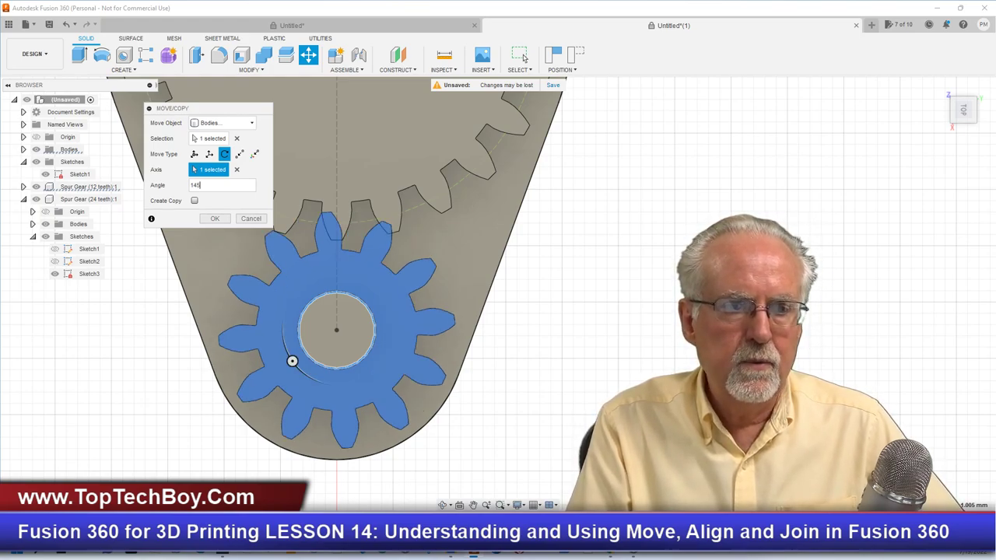
key(BackSpace)
key(BackSpace)
text(5)
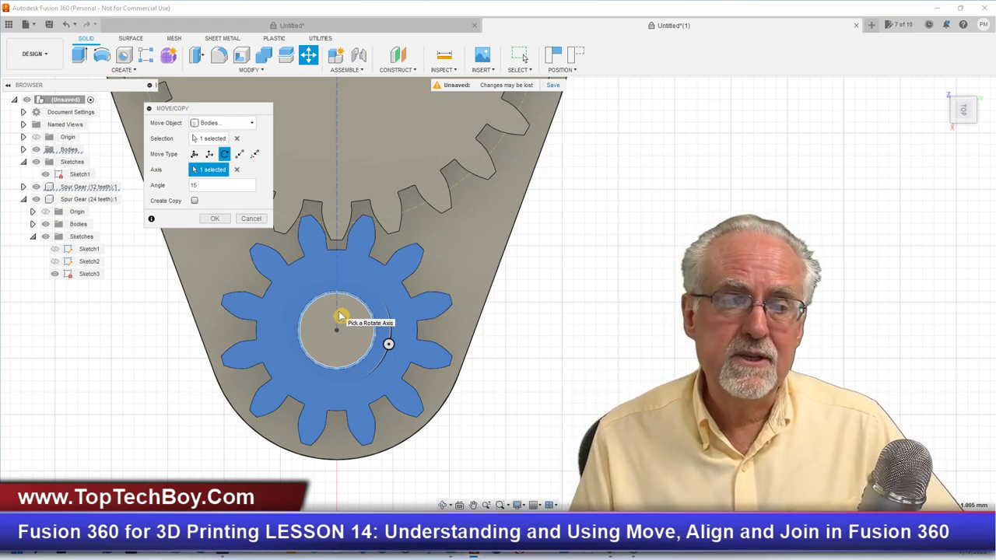
click(215, 221)
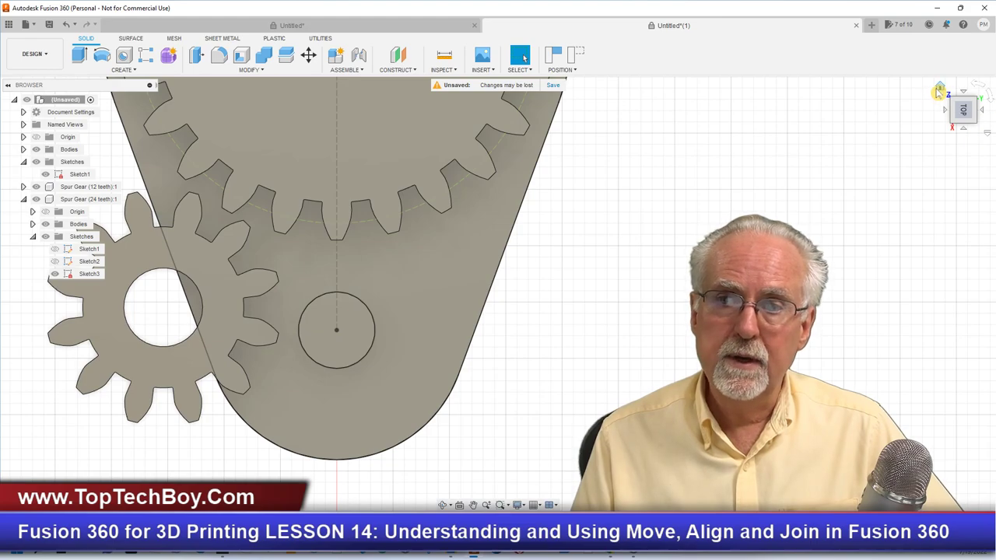
Align the rotated 12-tooth gear onto the right-hand post, level with the 24-tooth gear's top face.
click(941, 88)
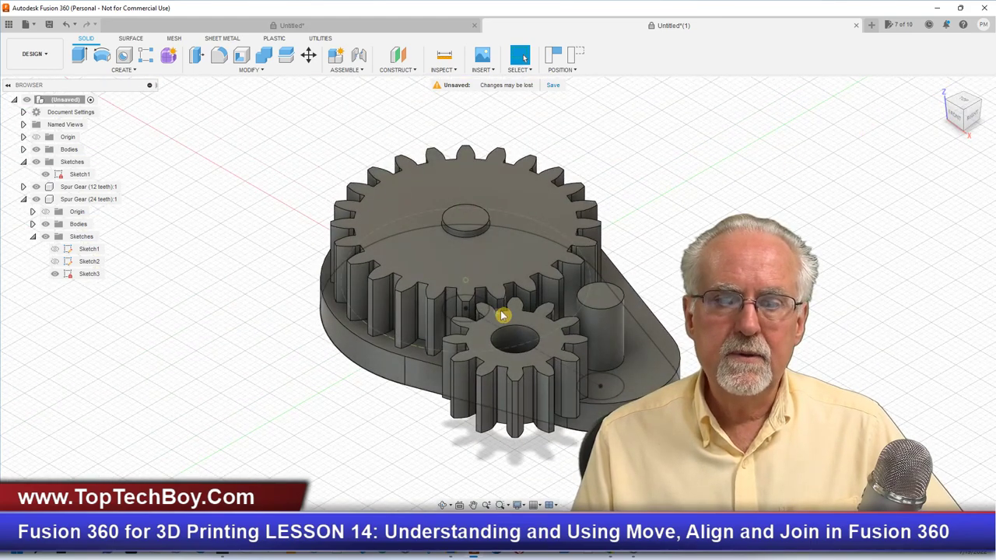
click(253, 70)
click(204, 231)
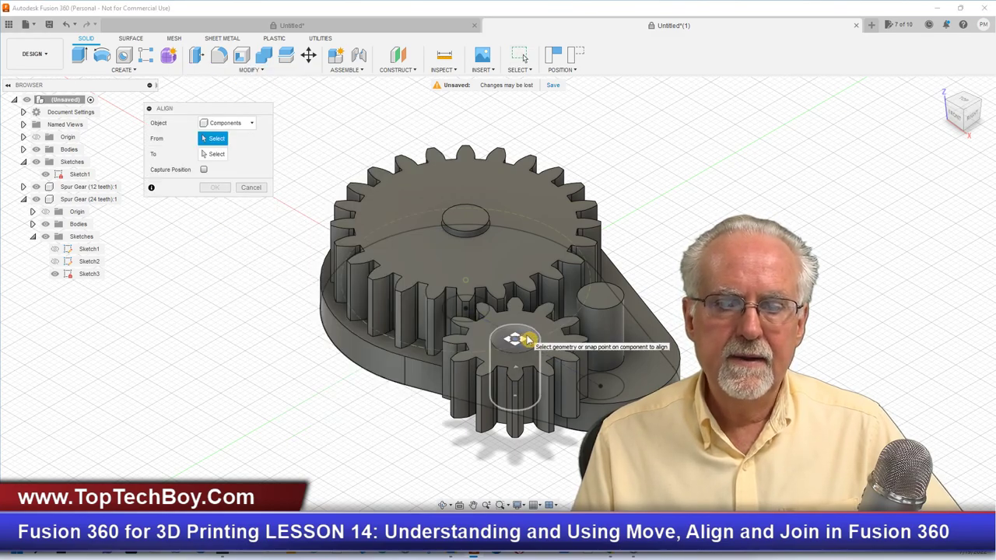
click(526, 339)
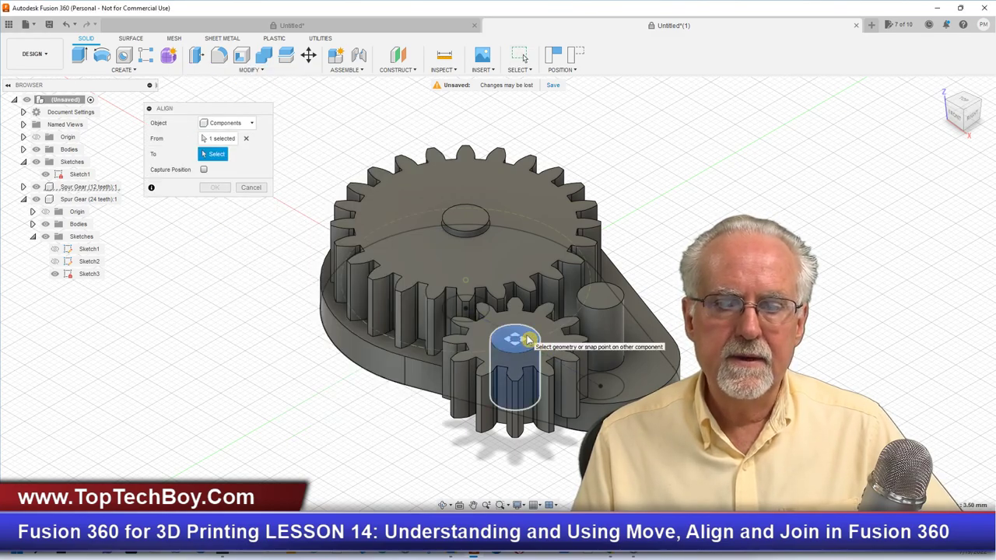
click(617, 332)
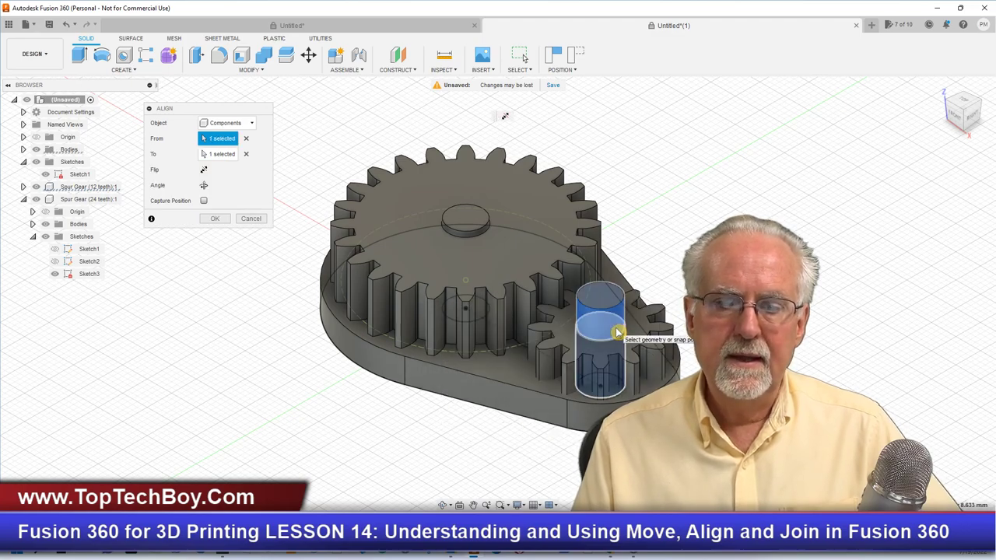
click(570, 337)
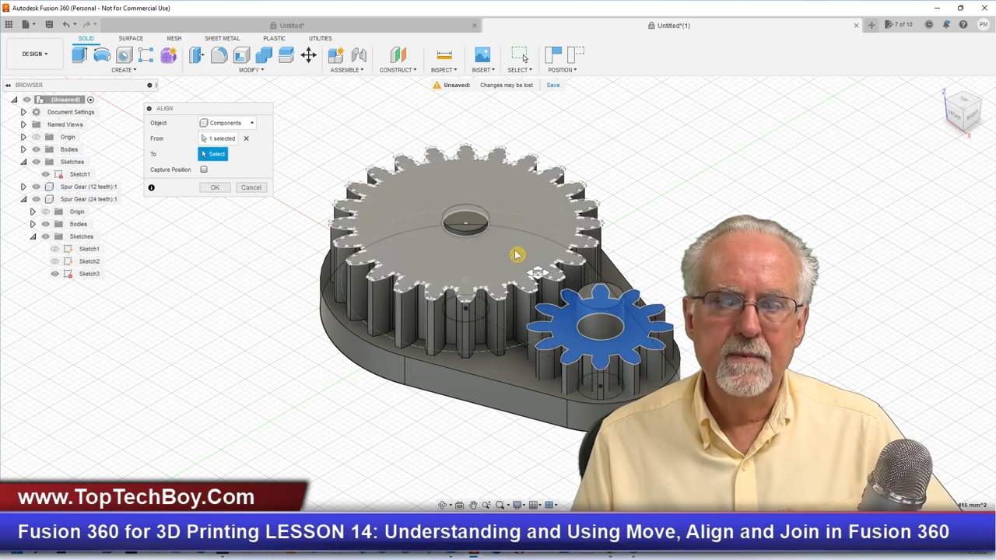
click(516, 254)
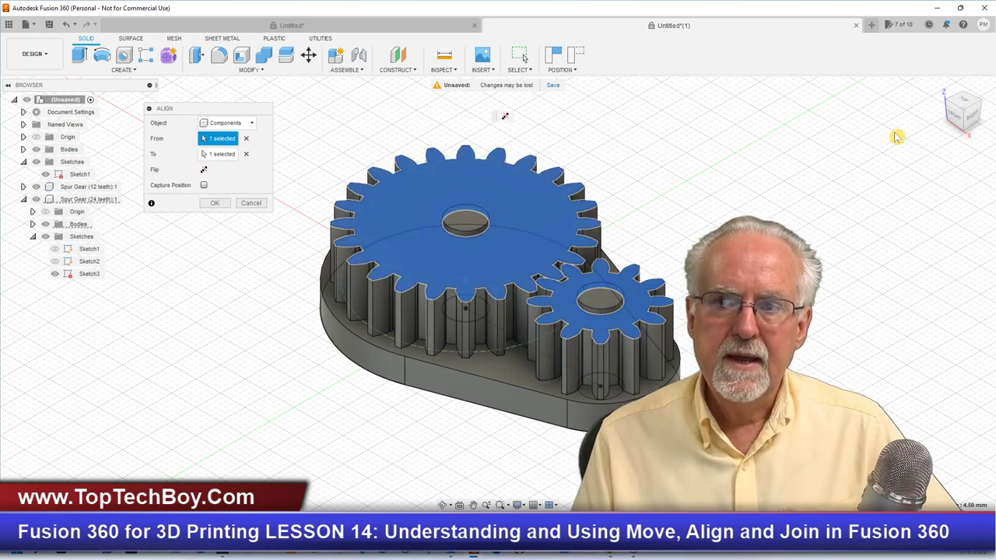
click(214, 203)
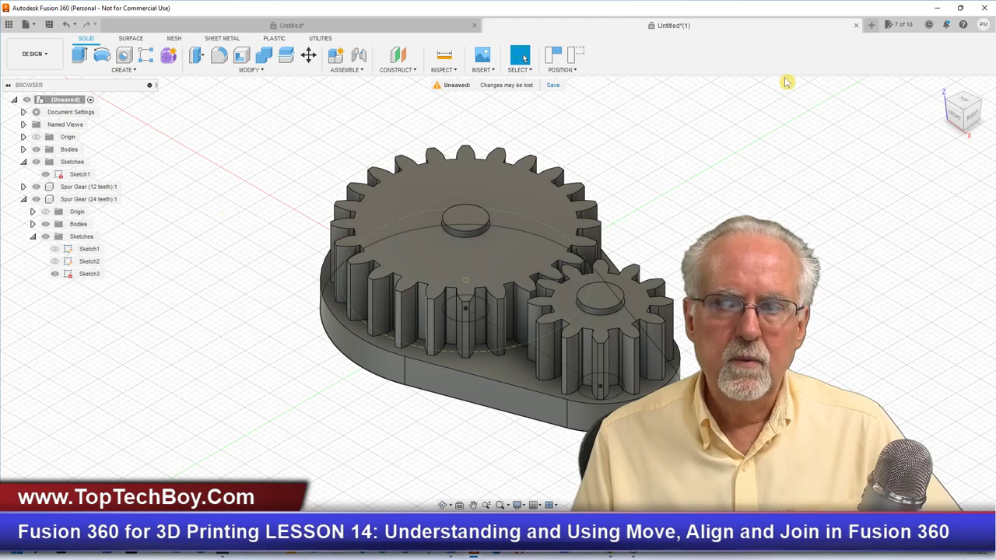
click(970, 102)
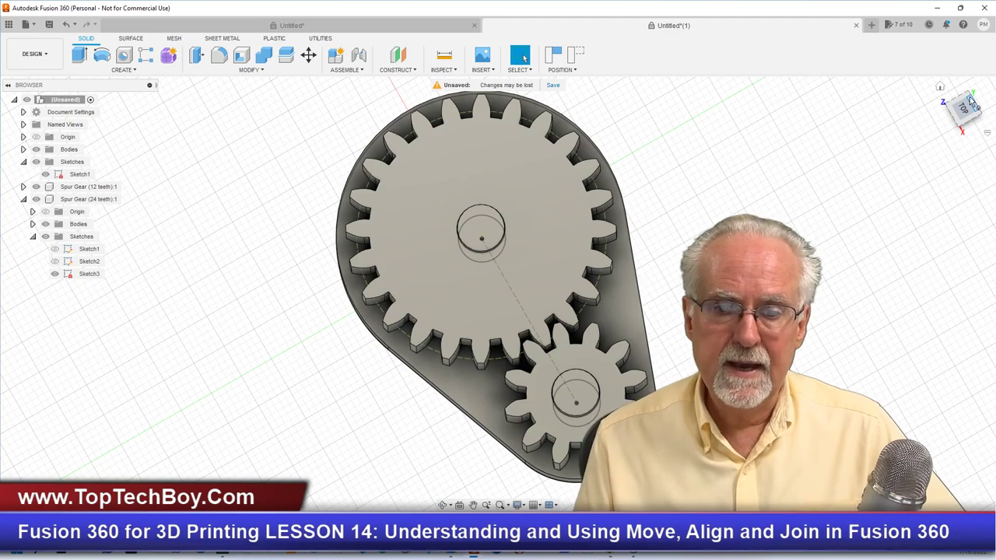
click(940, 87)
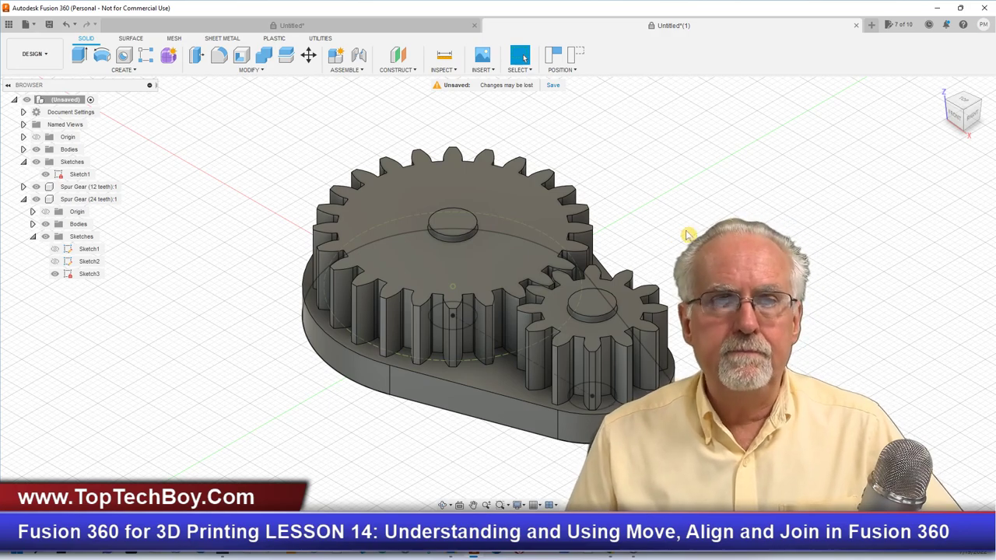
Begin a Revolute As-Built Joint with the 24-tooth gear and the base as its components.
click(357, 73)
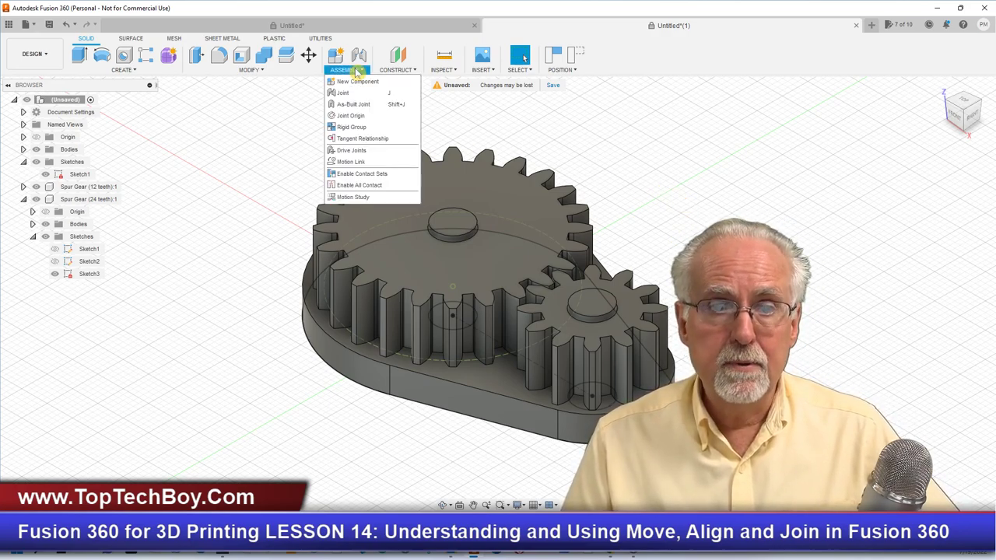
click(382, 108)
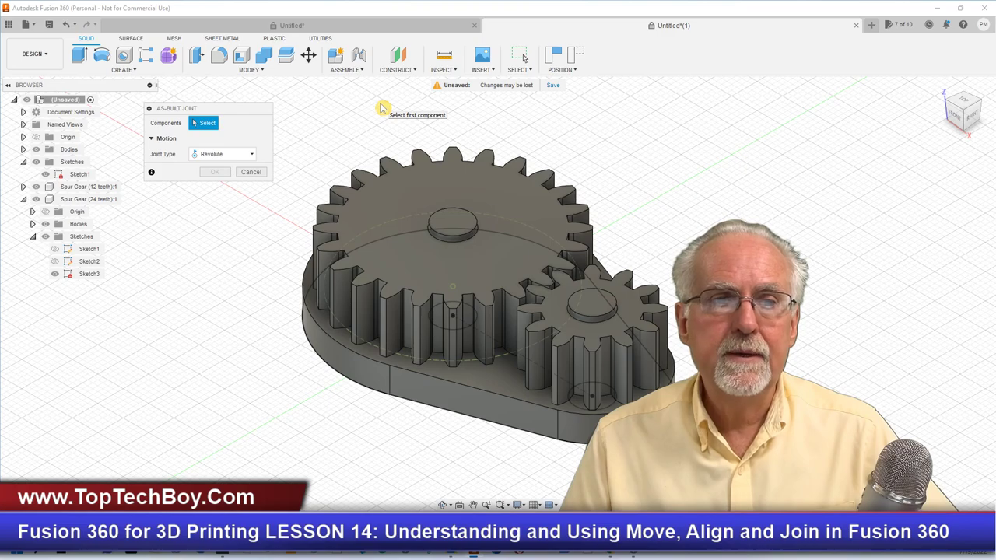
click(411, 181)
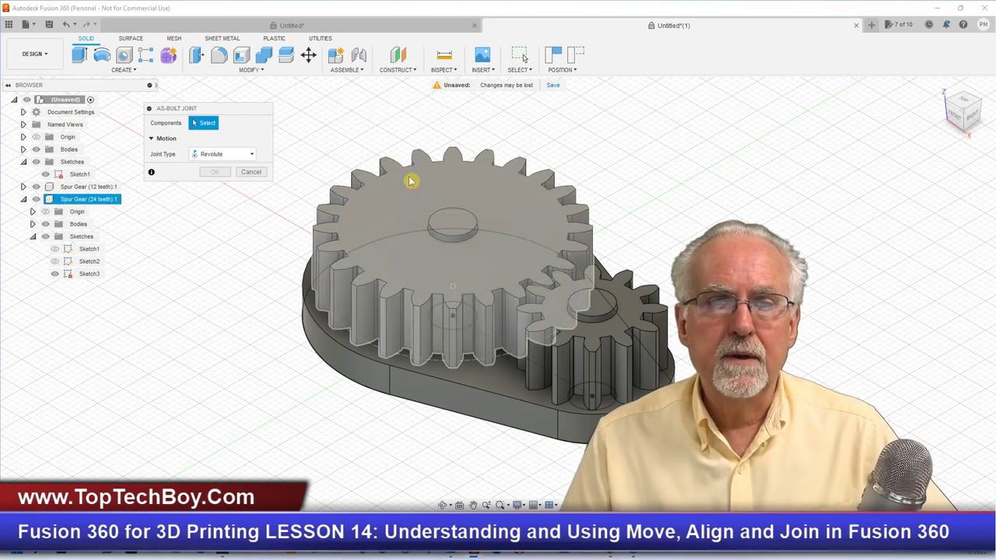
click(410, 181)
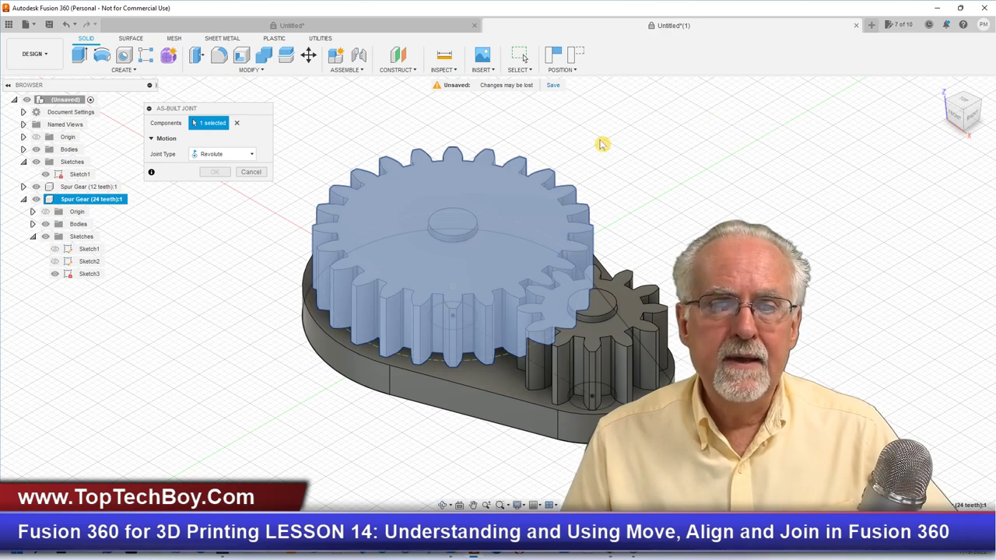
click(440, 395)
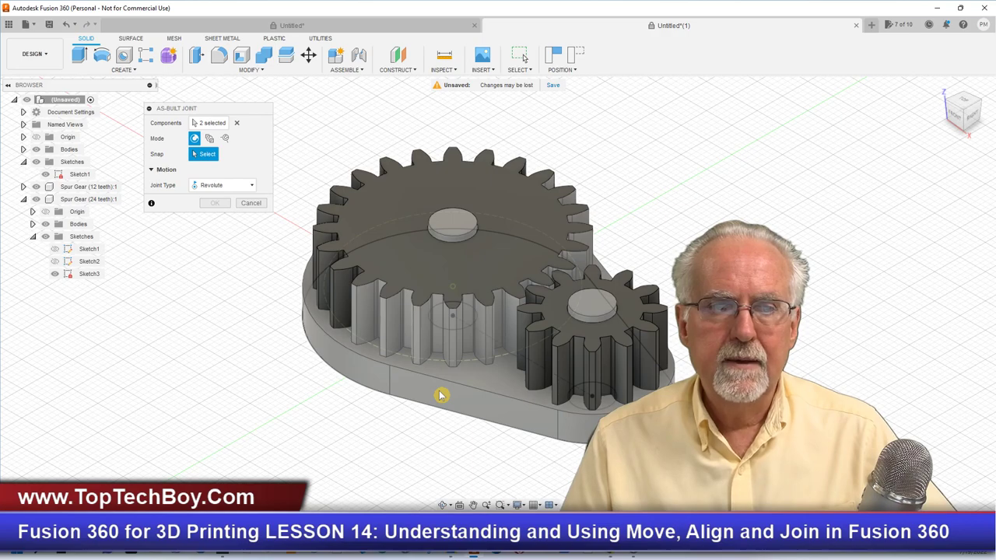
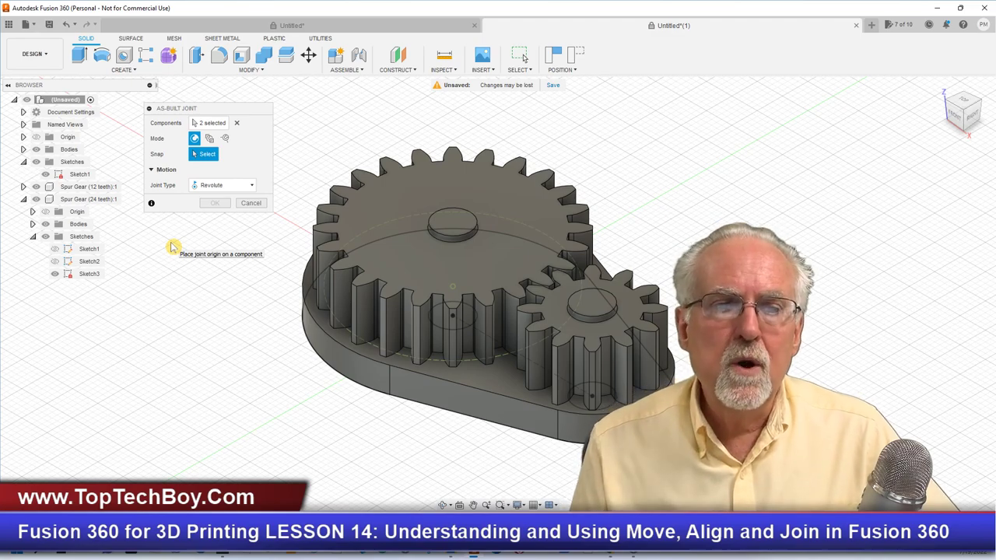
Place the joint origin at the large gear's hub and confirm the revolute joint about Z.
click(453, 226)
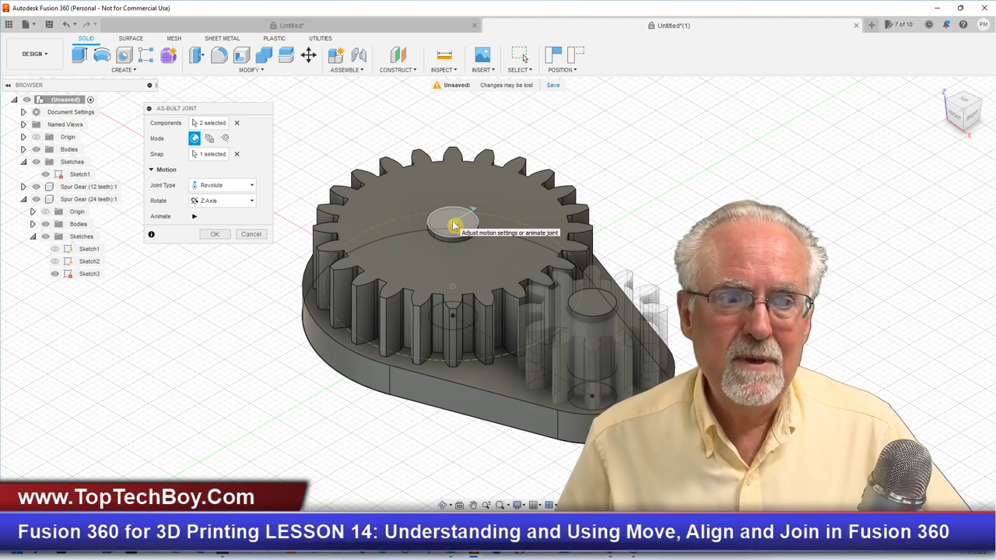
click(215, 235)
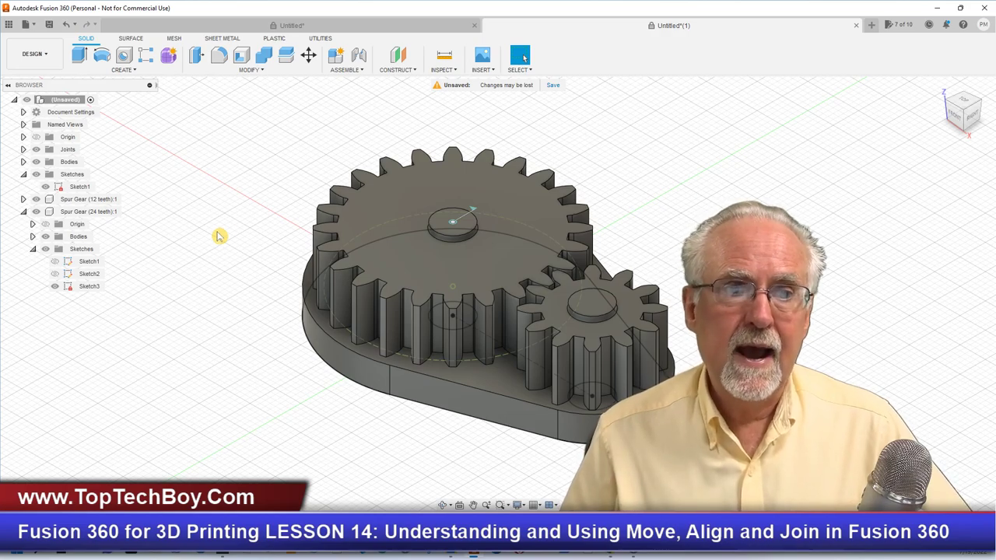
Create a revolute as-built joint for the 12-tooth gear with its origin at the gear's hub.
click(348, 70)
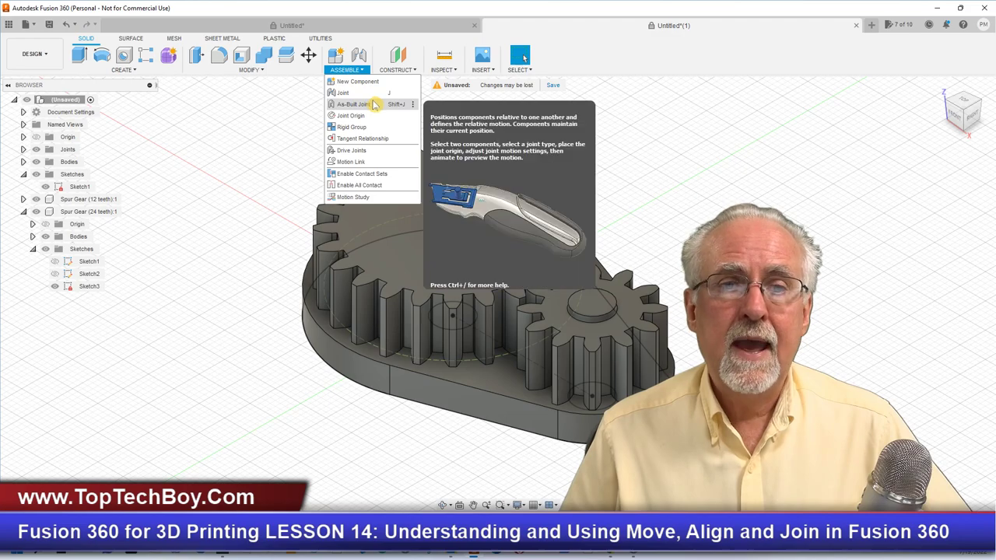
click(360, 104)
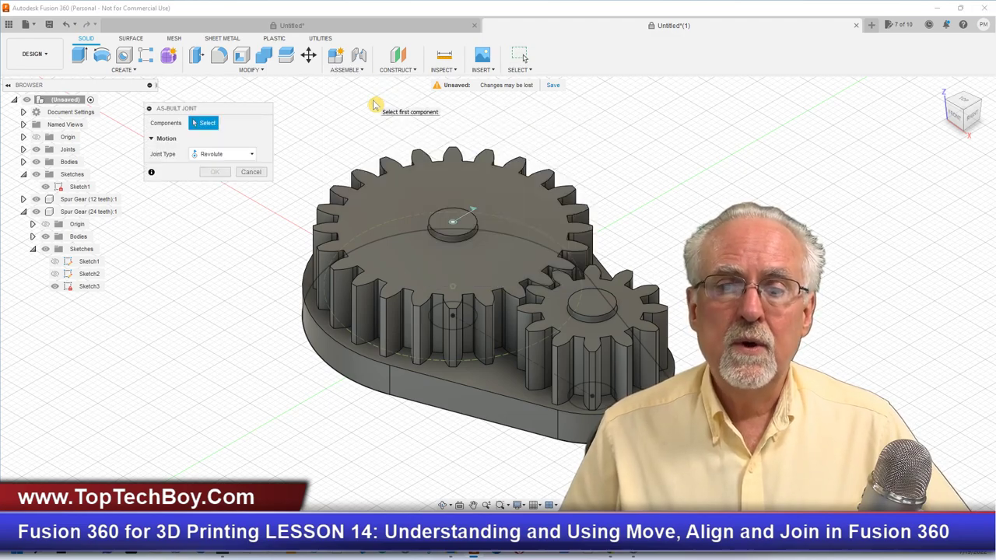
click(619, 336)
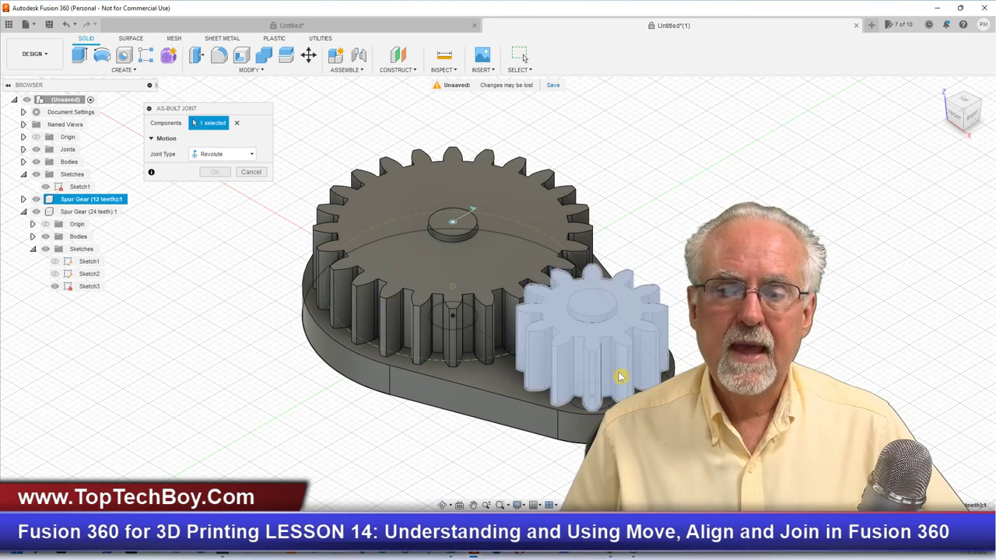
click(466, 257)
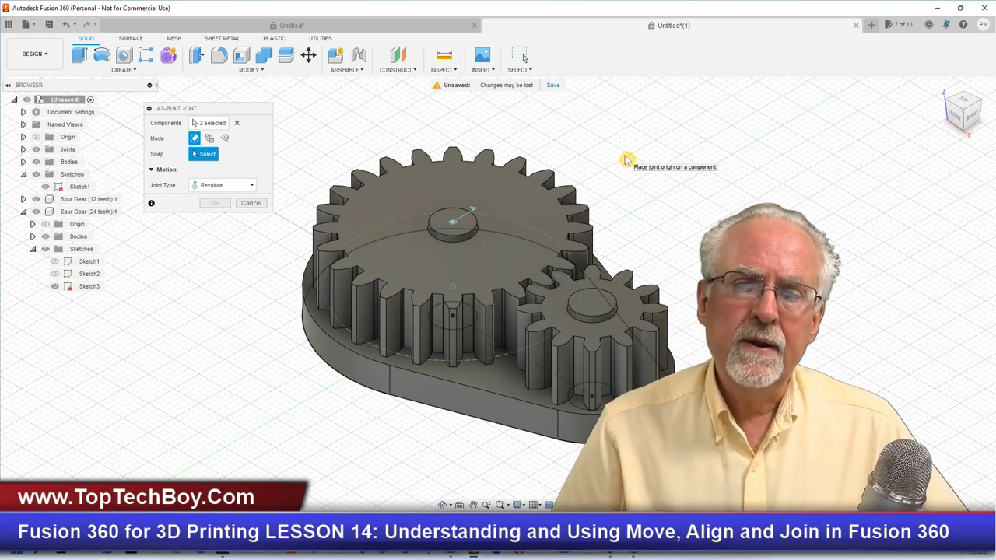
click(594, 307)
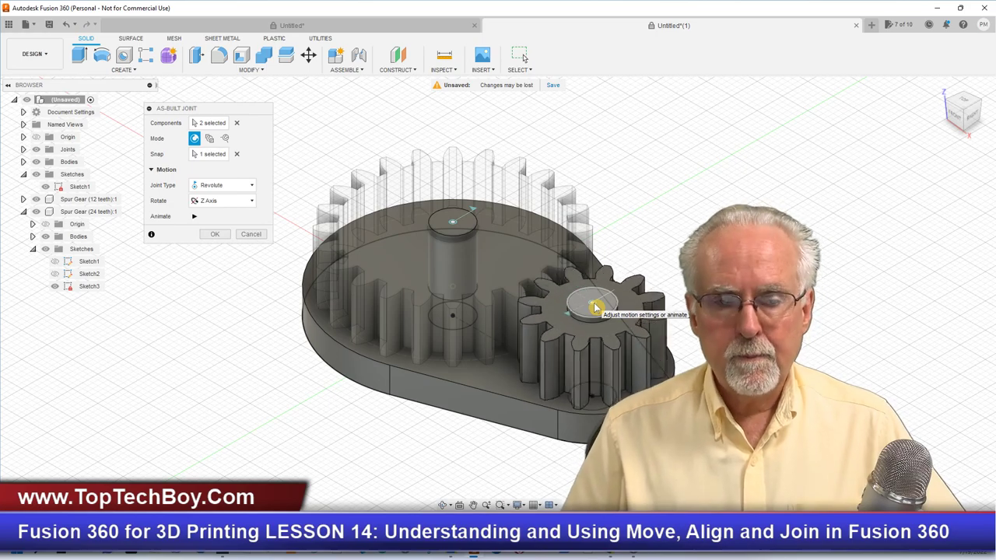
click(215, 234)
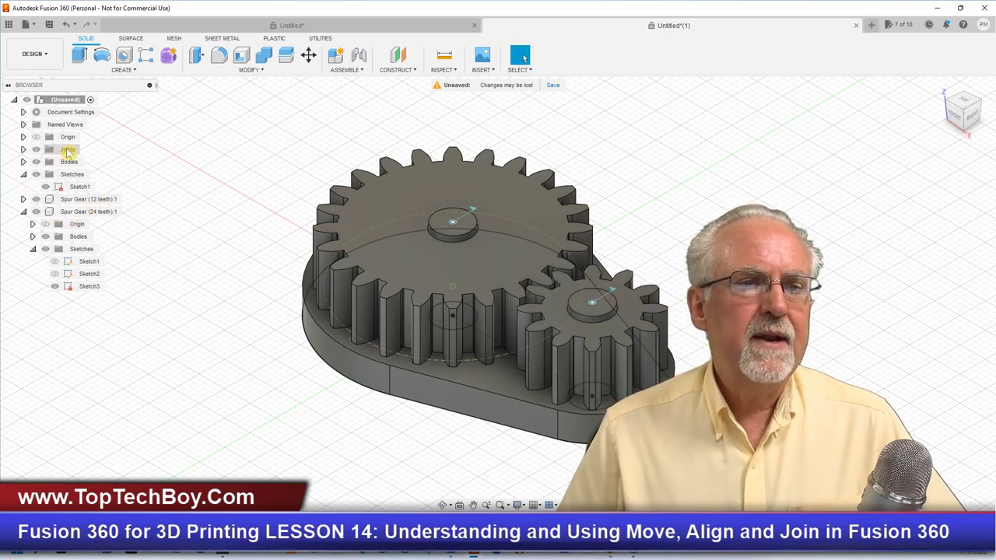
Expand Joints in the browser and select Rev1 and Rev2 to see which gear each drives.
double_click(68, 150)
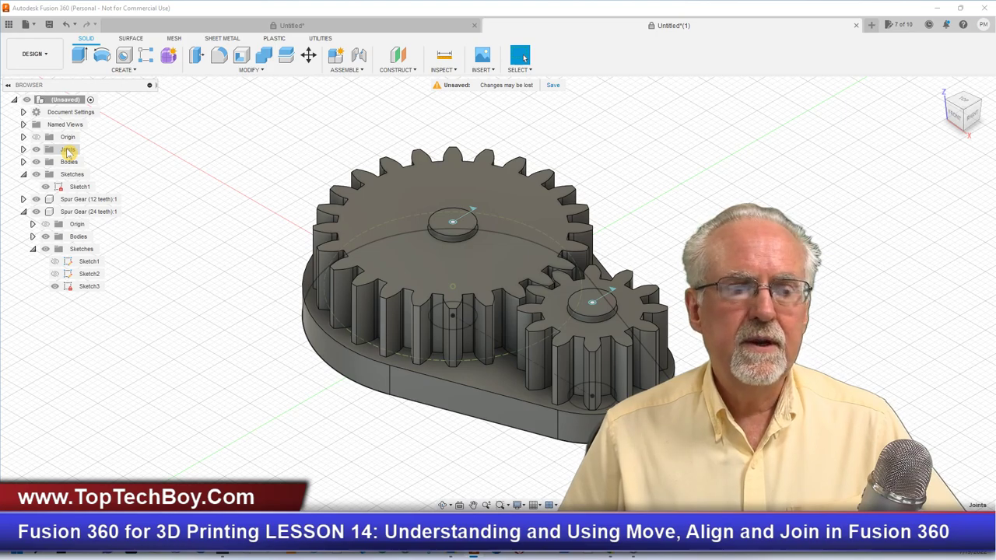
click(23, 149)
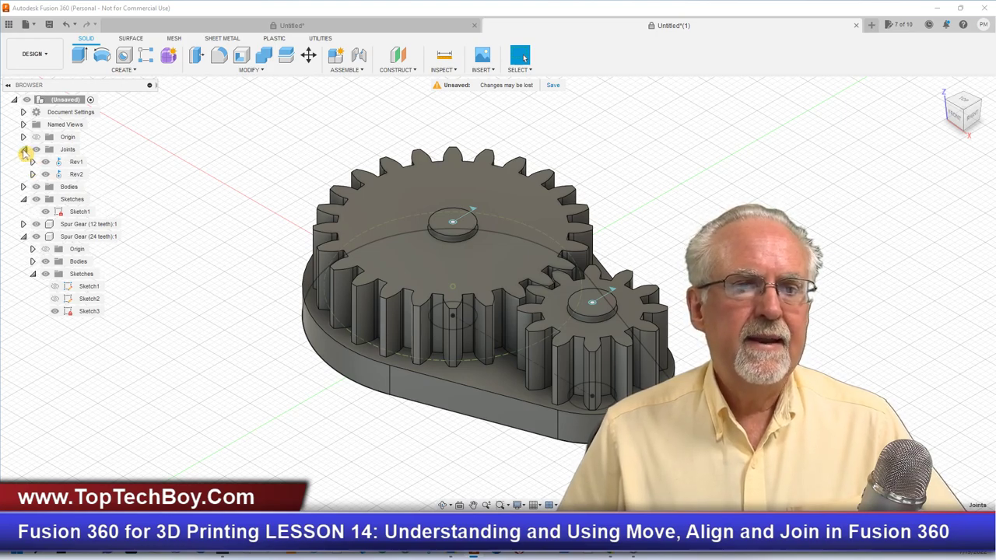
click(74, 163)
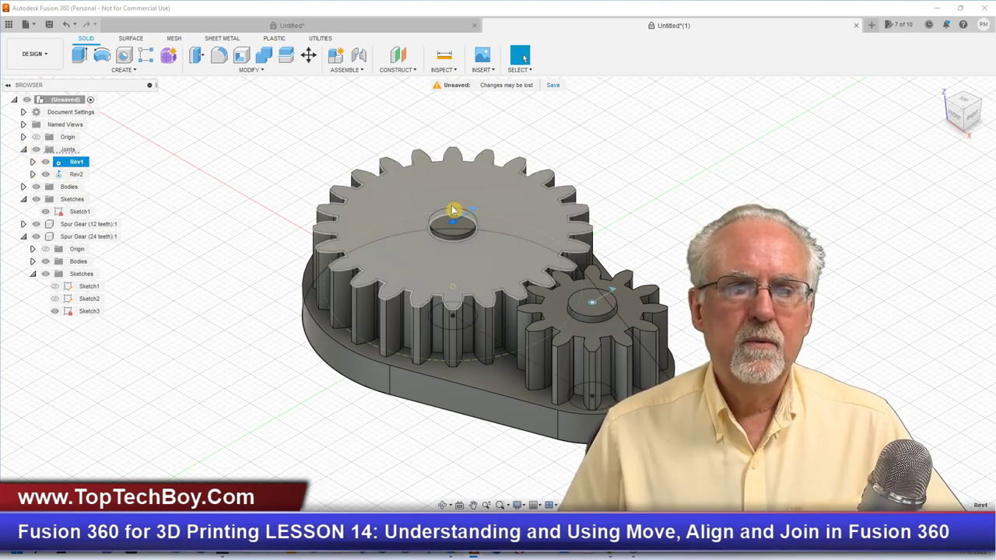
click(76, 174)
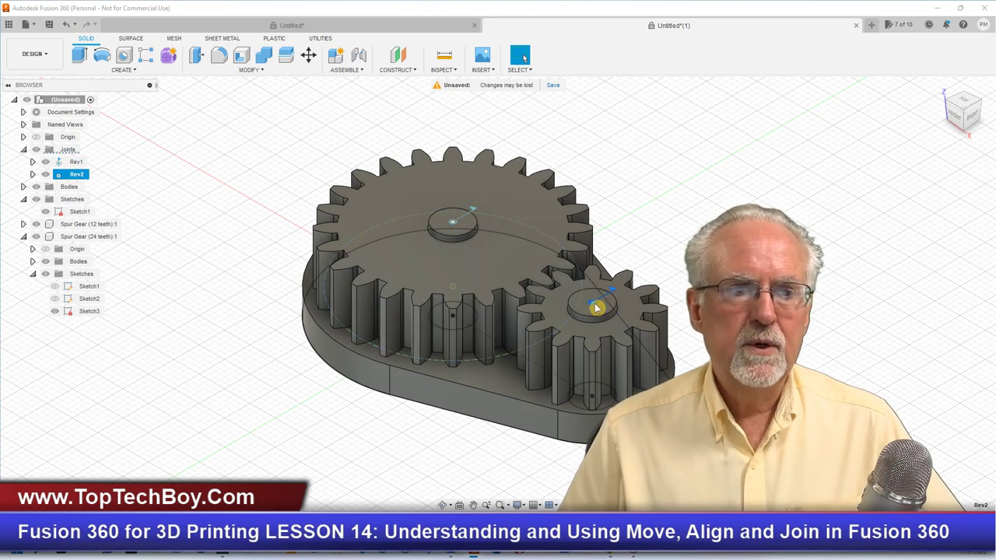
Animate the model through Rev1, then stop the animation.
right_click(73, 163)
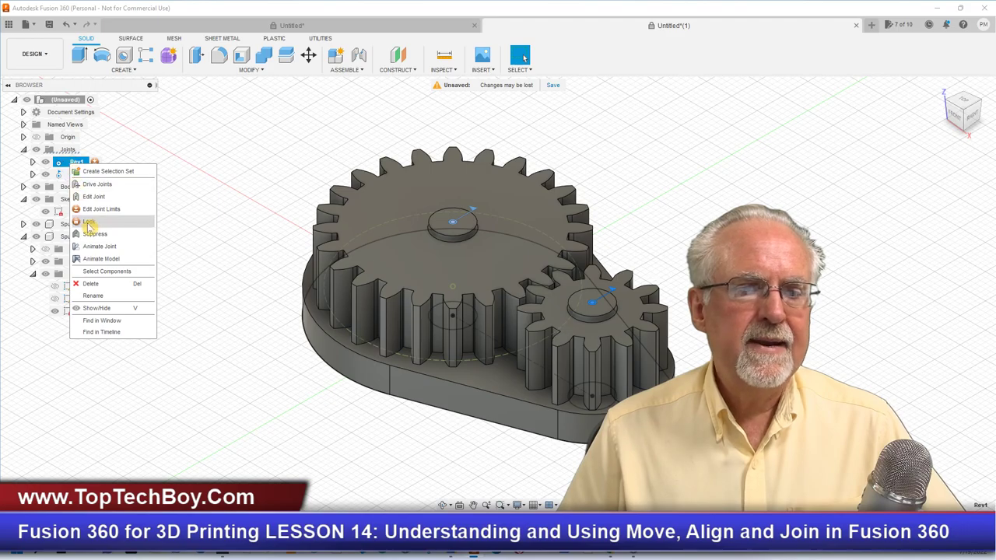
click(95, 259)
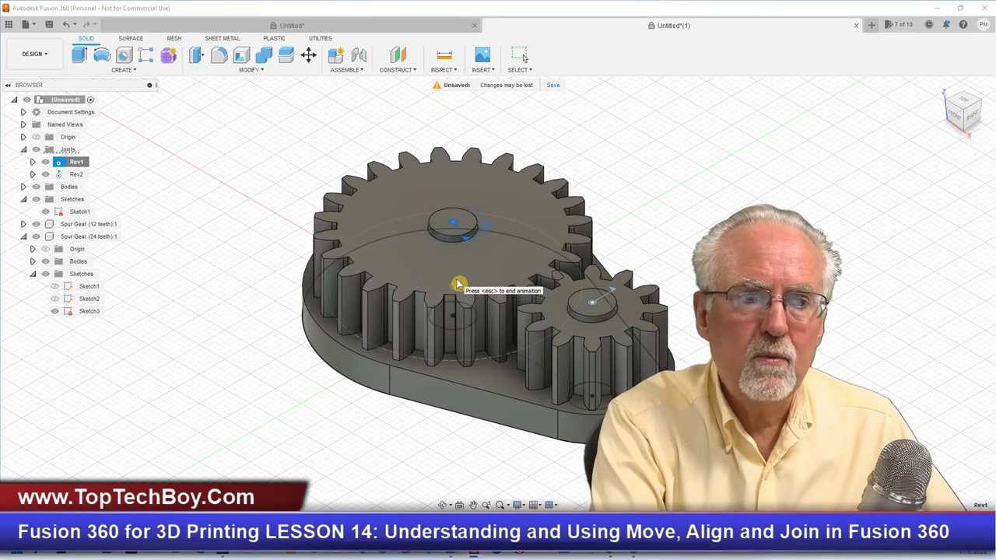
key(Escape)
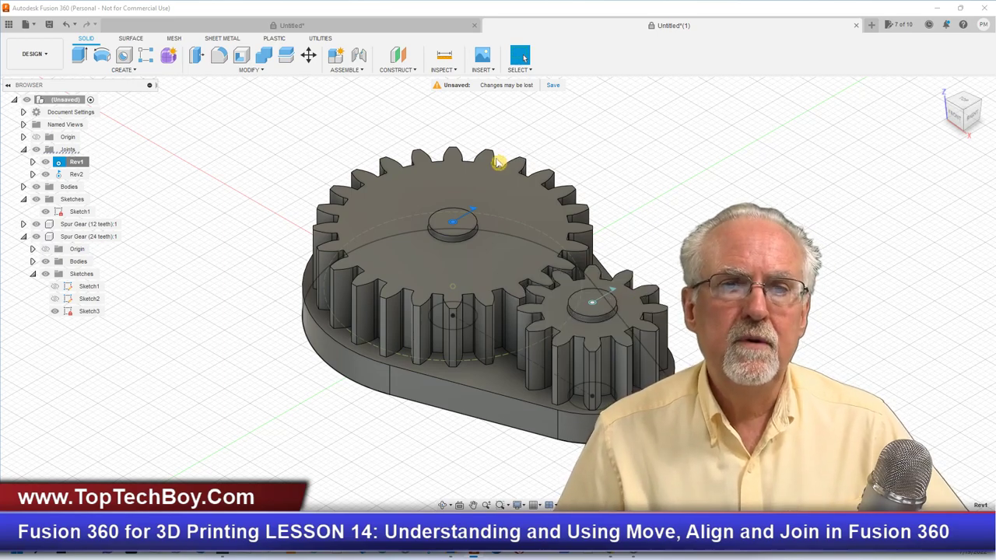
Start a motion link, add the small gear's Rev2 joint, and enable Reverse.
click(347, 70)
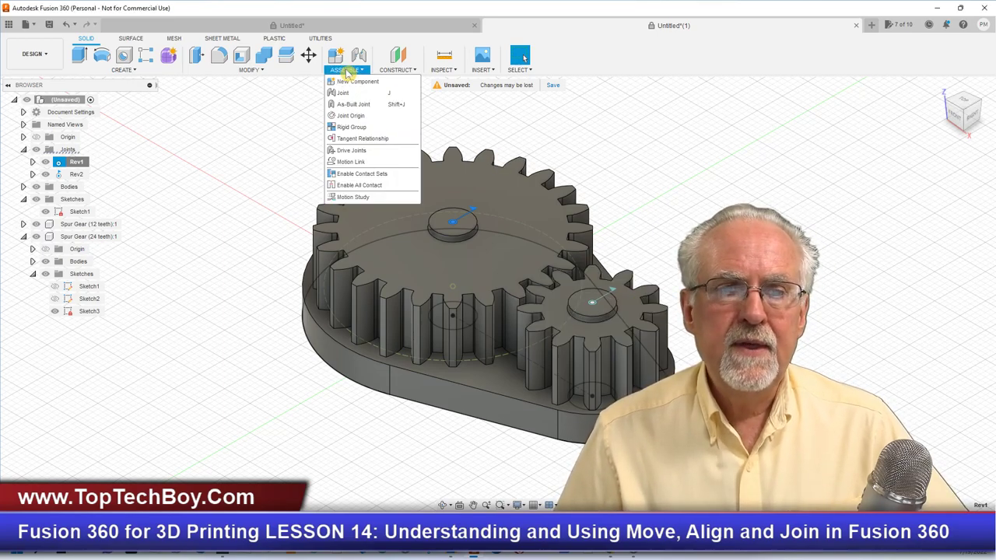
click(350, 162)
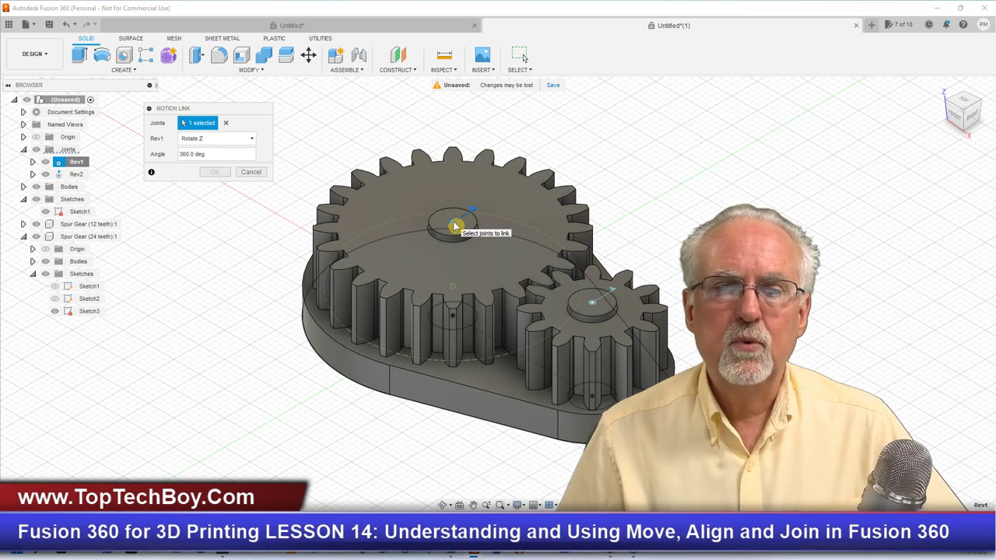
click(593, 305)
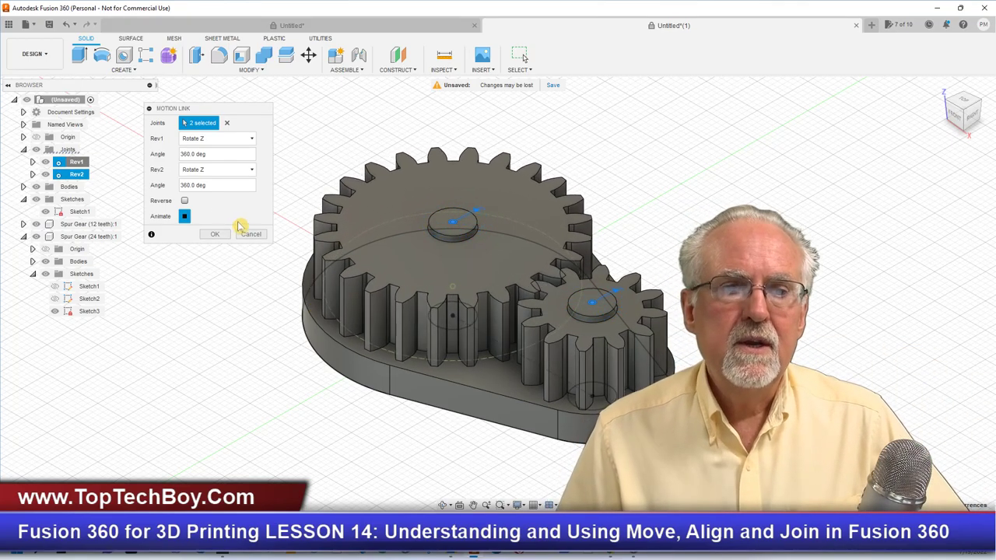
click(185, 201)
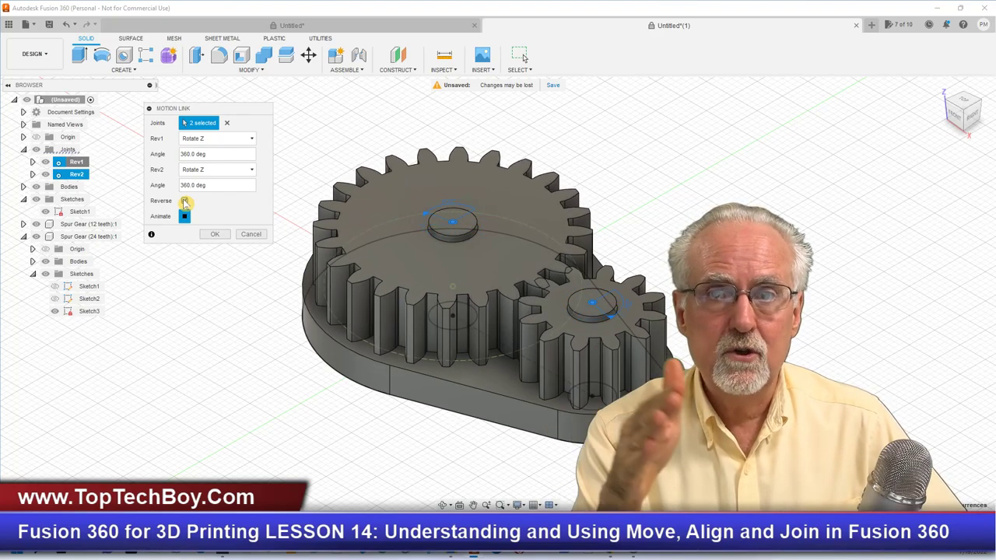
click(184, 201)
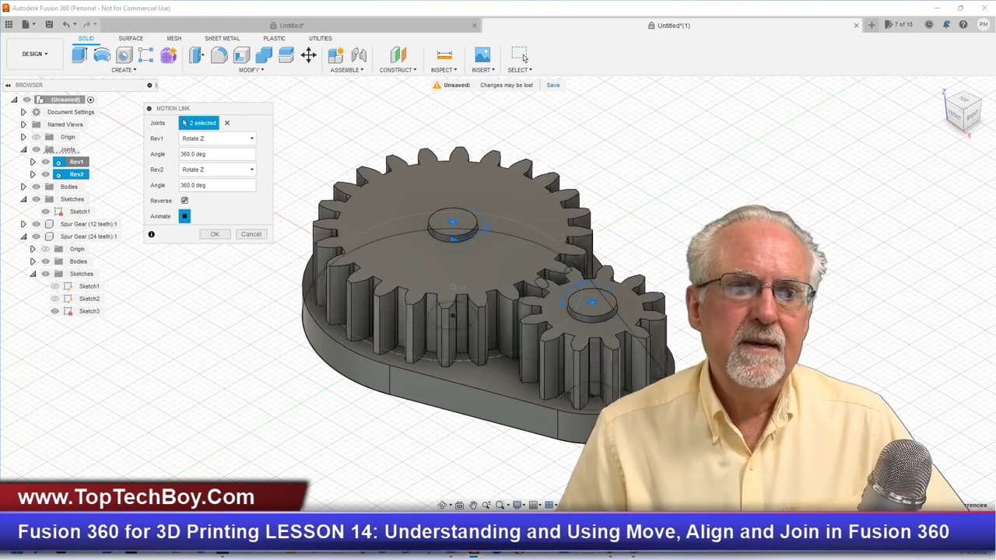
Set Rev2's angle to 360 and Rev1's angle to 180, then confirm the motion link.
drag(208, 185, 173, 189)
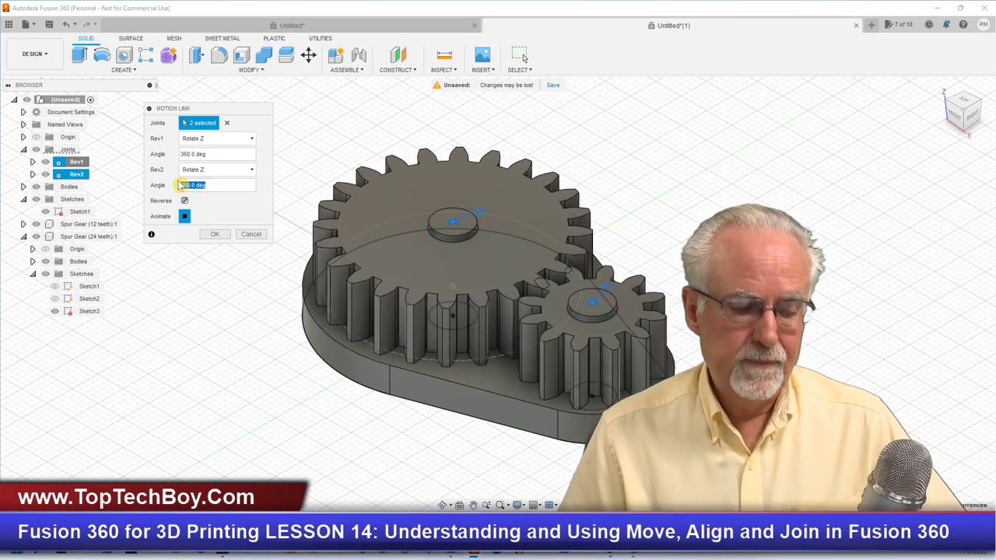
text(720)
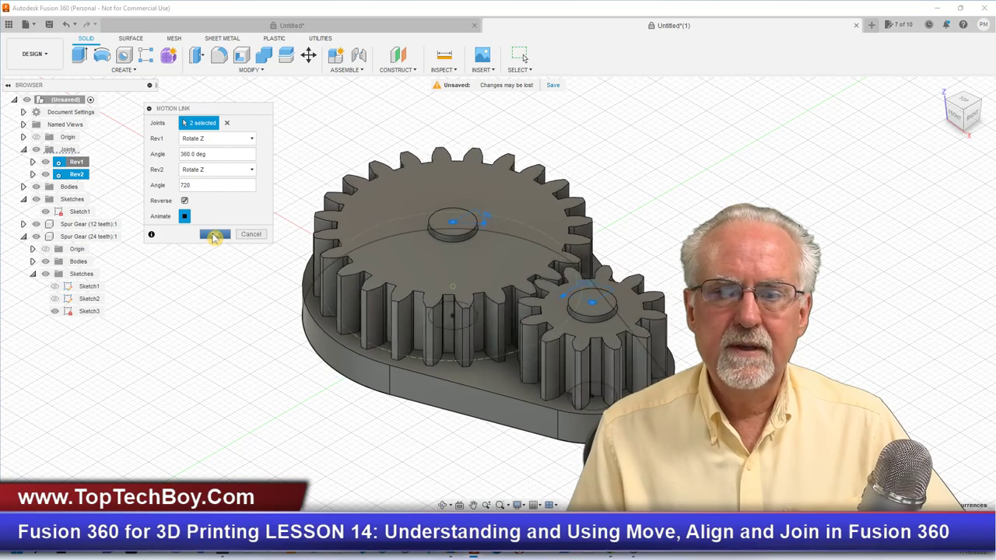
double_click(185, 185)
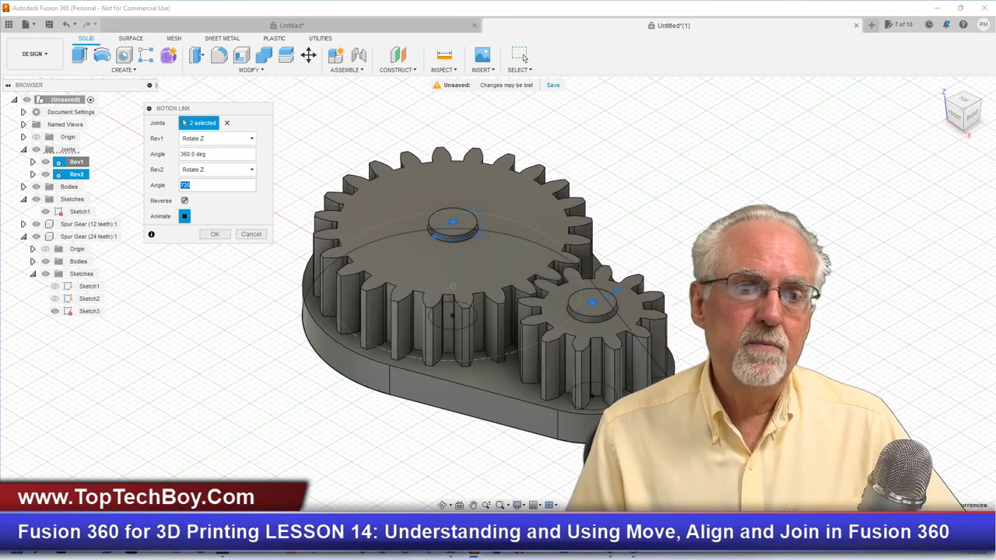
text(360)
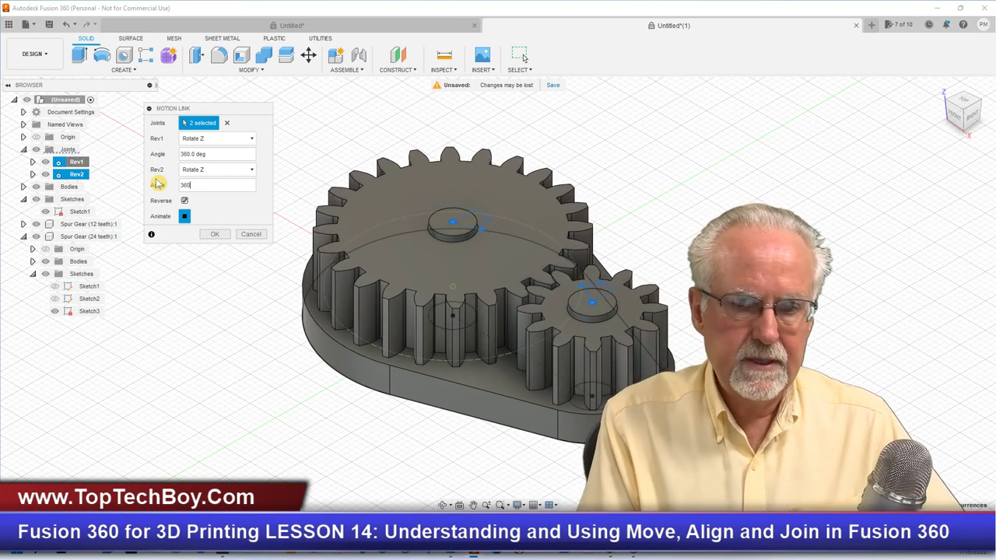
double_click(193, 154)
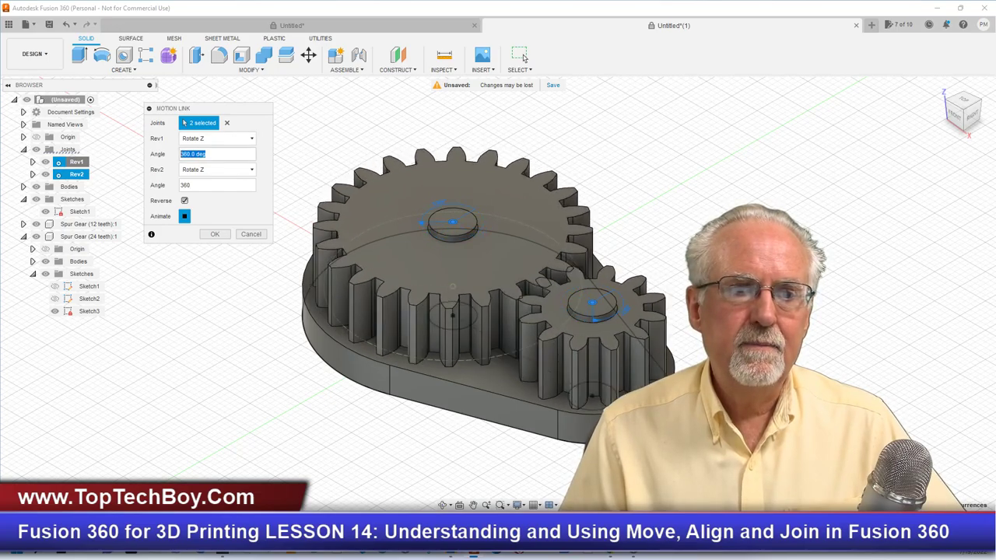
text(180)
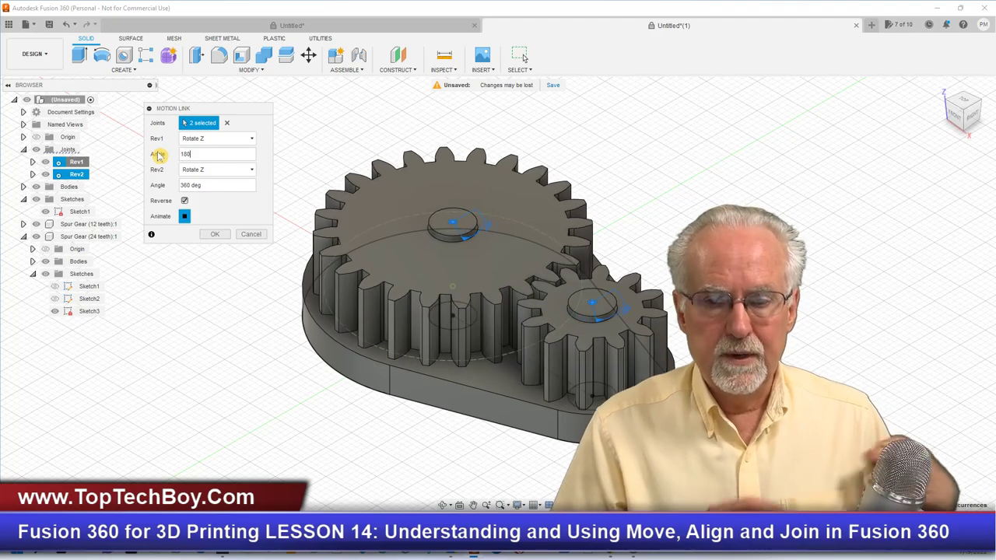
click(210, 234)
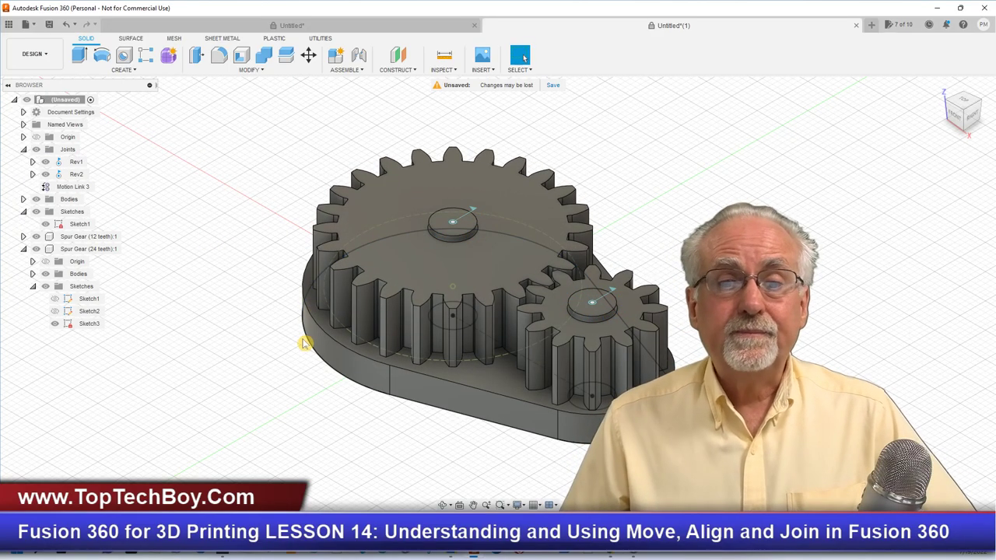
Animate the model from the Rev1 joint, then stop it.
scroll(523, 58, up, 2)
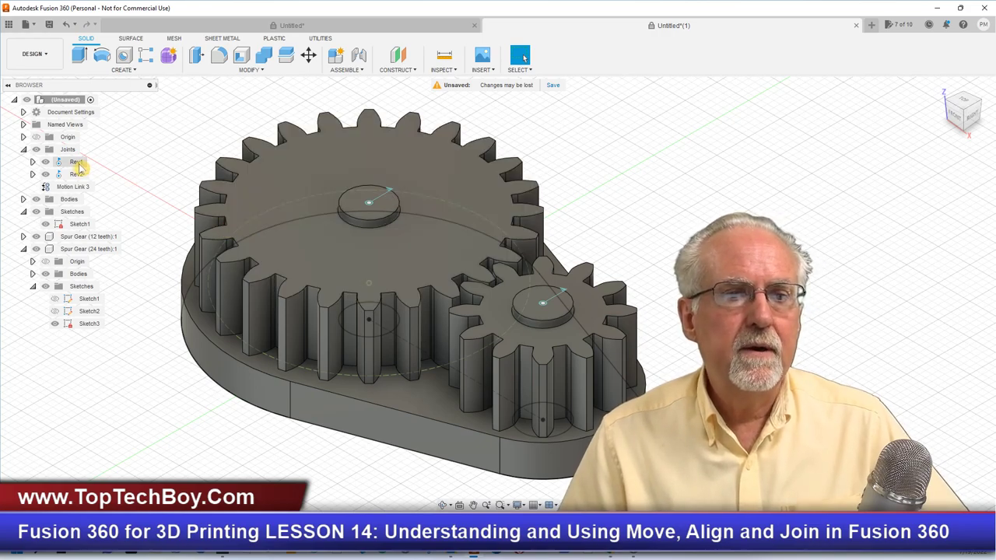
right_click(75, 162)
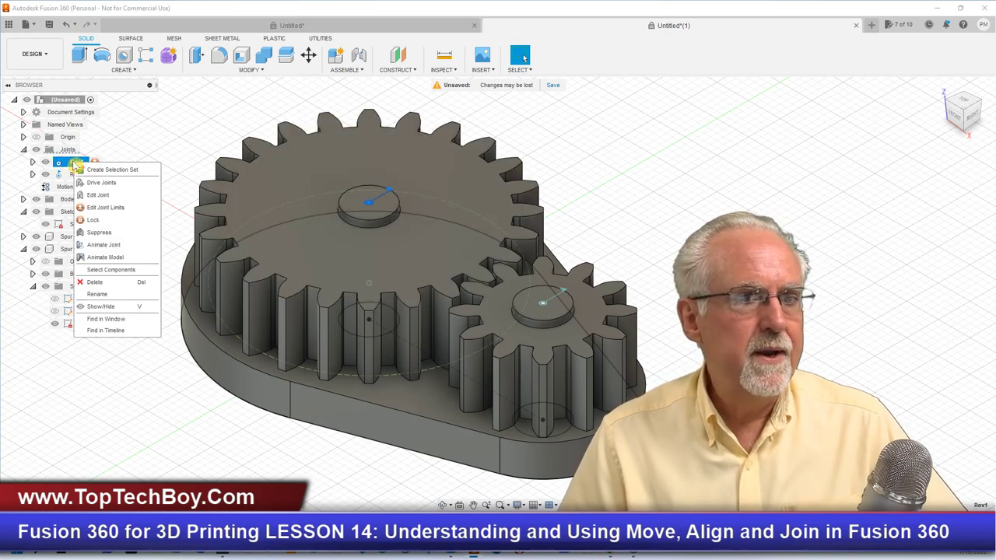
click(105, 258)
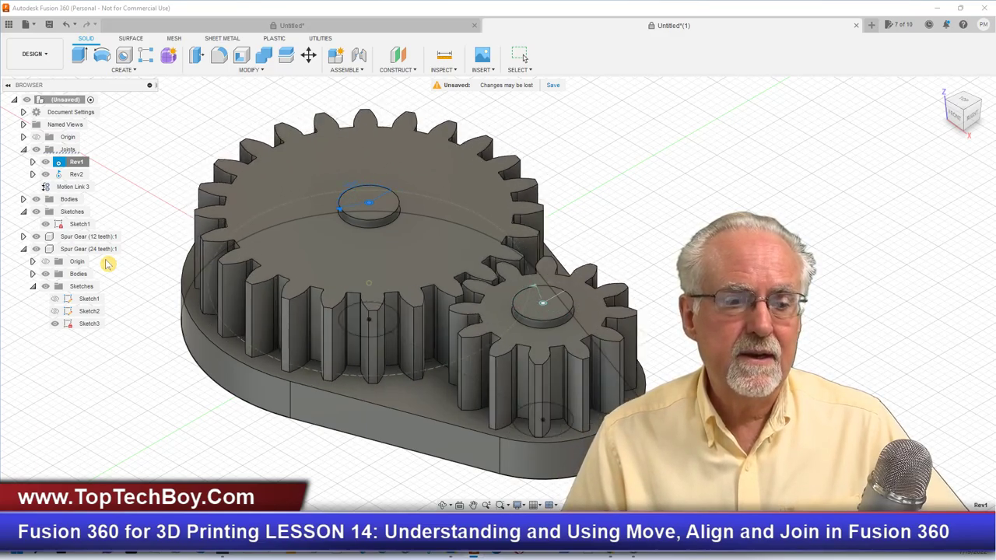
key(Escape)
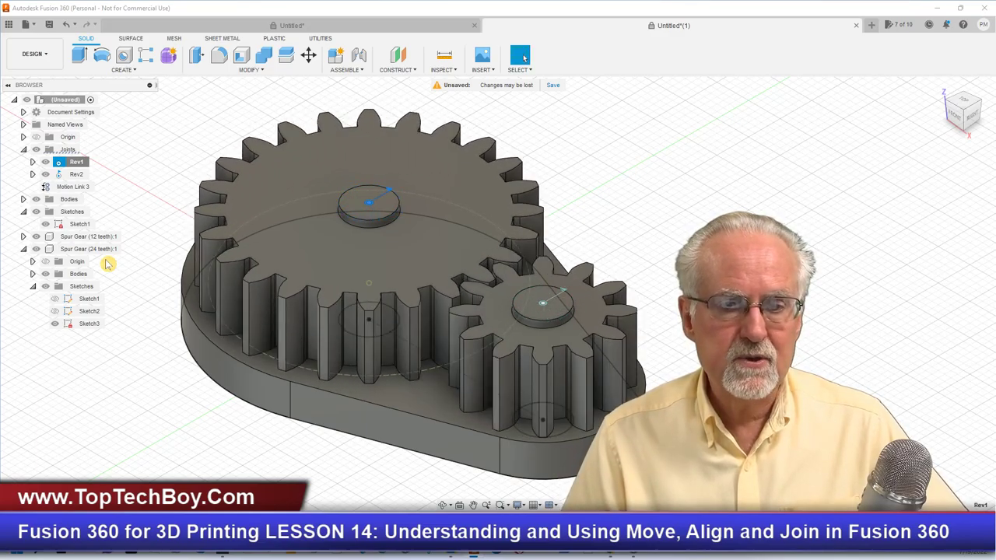
Animate the linked gears from the Rev2 joint.
click(71, 176)
right_click(72, 176)
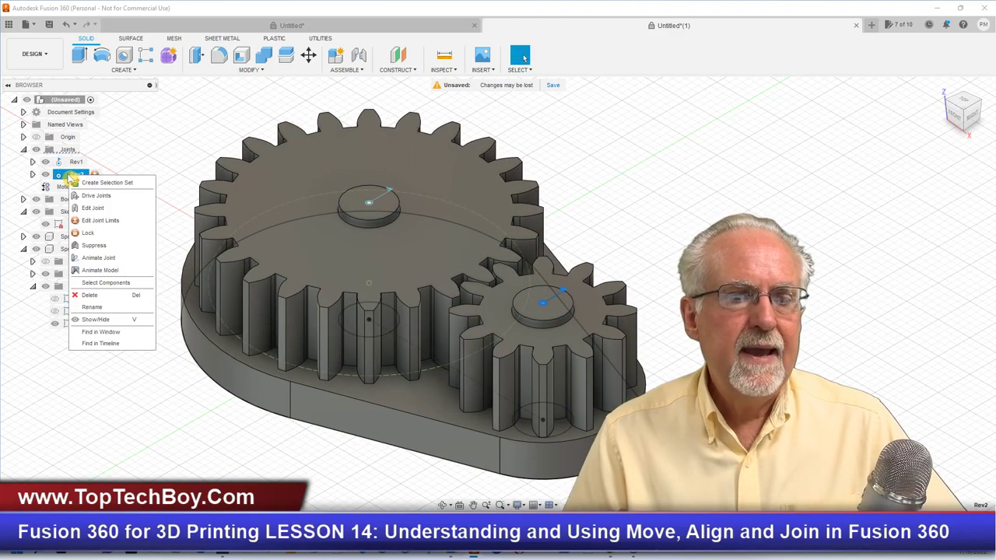
click(98, 271)
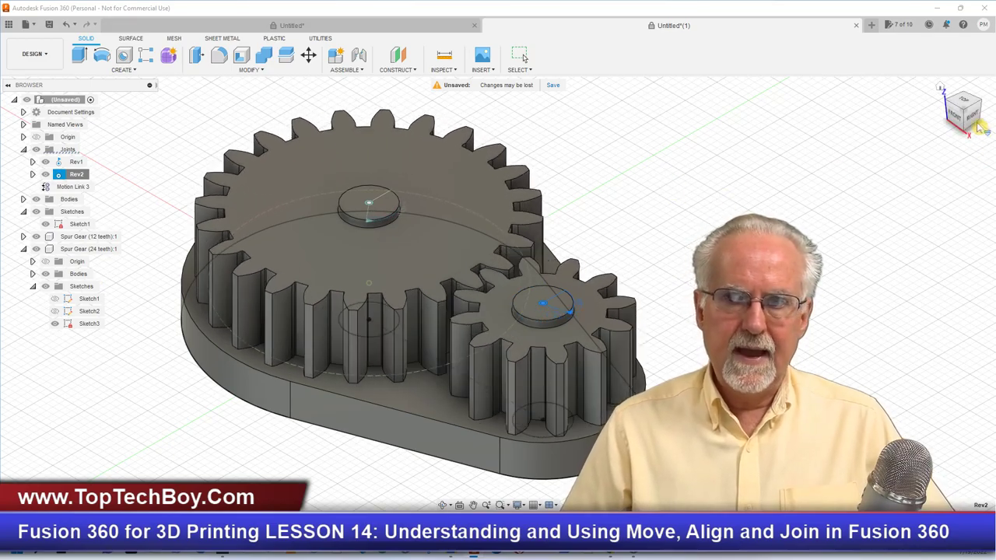
drag(967, 103, 967, 151)
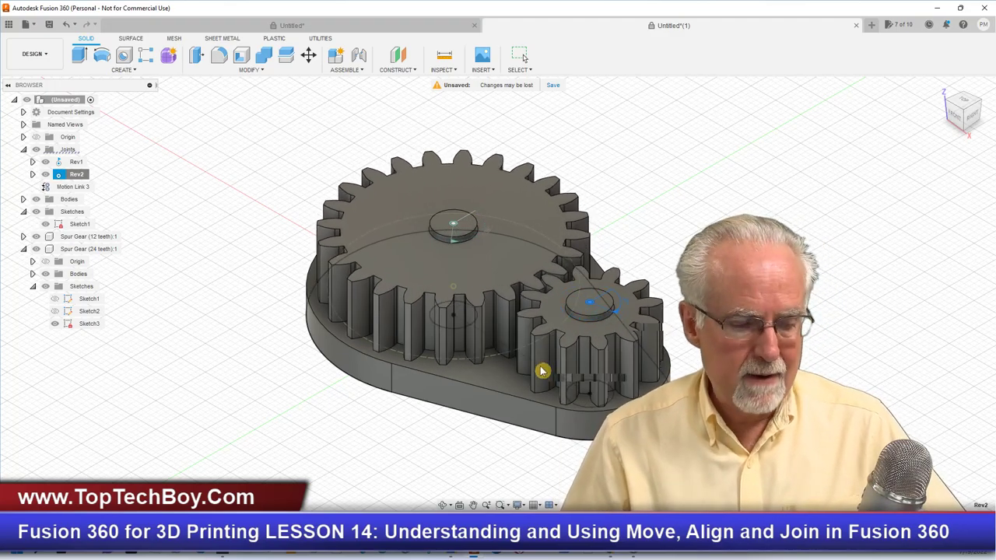
End the running joint animation of the linked gears with Esc.
key(Escape)
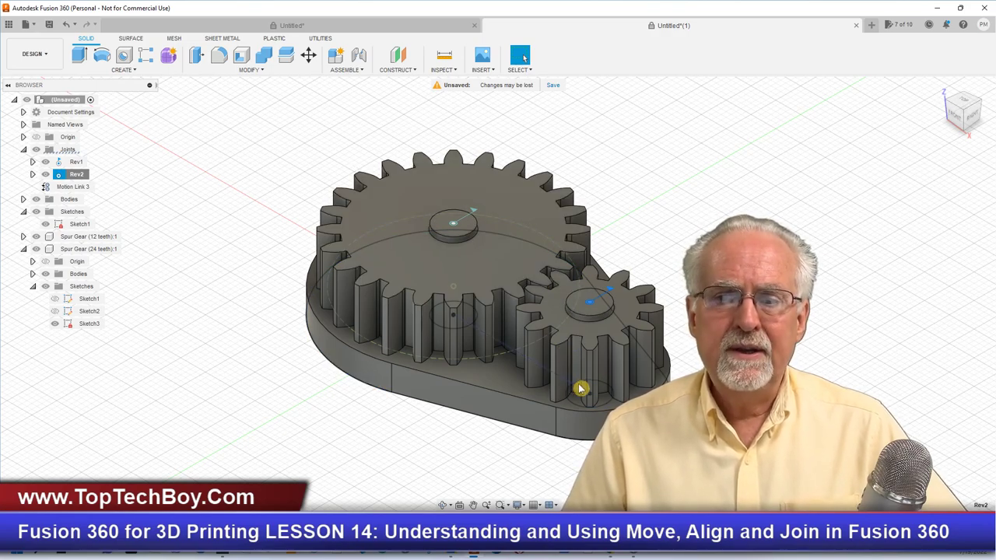
Translate the 12-tooth gear body 41 mm up along Z with Move/Copy.
right_click(193, 113)
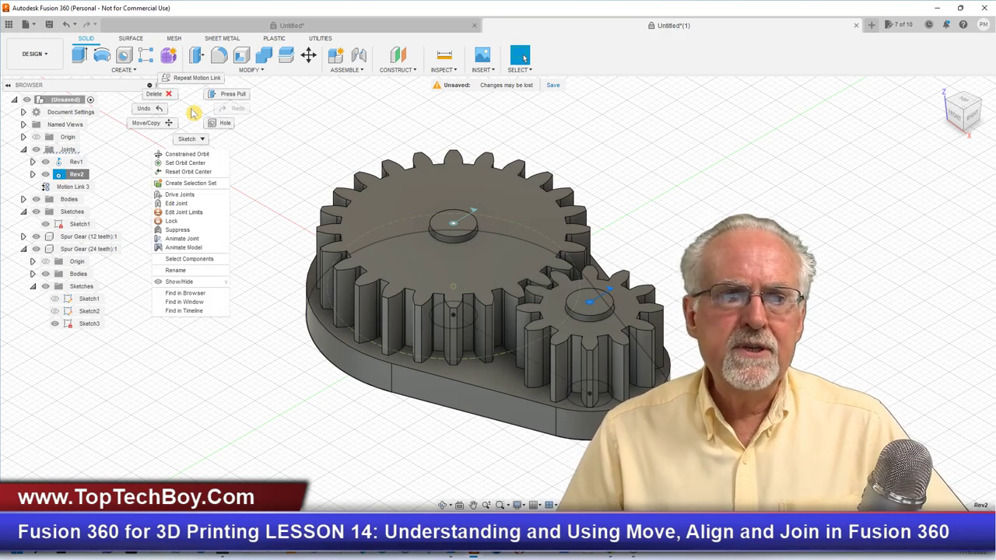
click(156, 128)
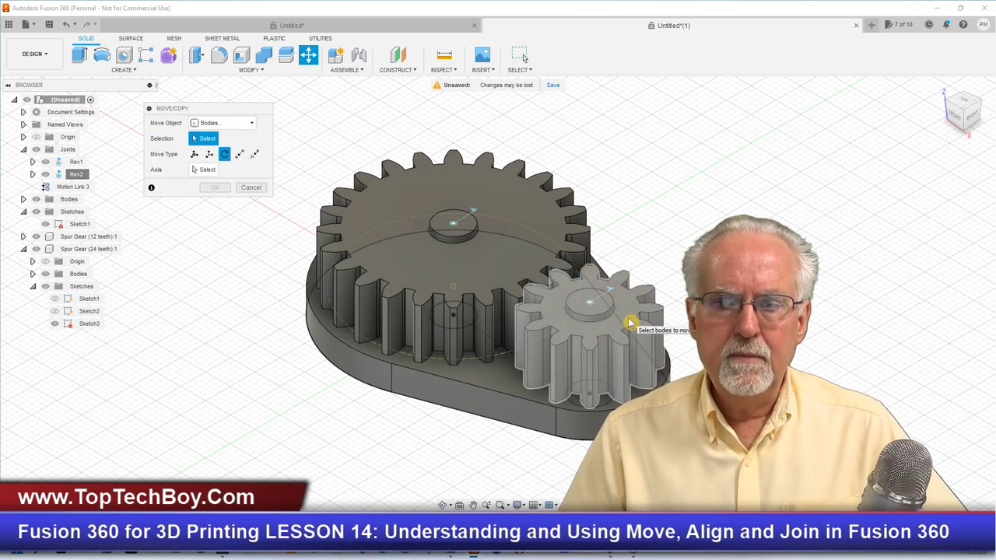
click(627, 321)
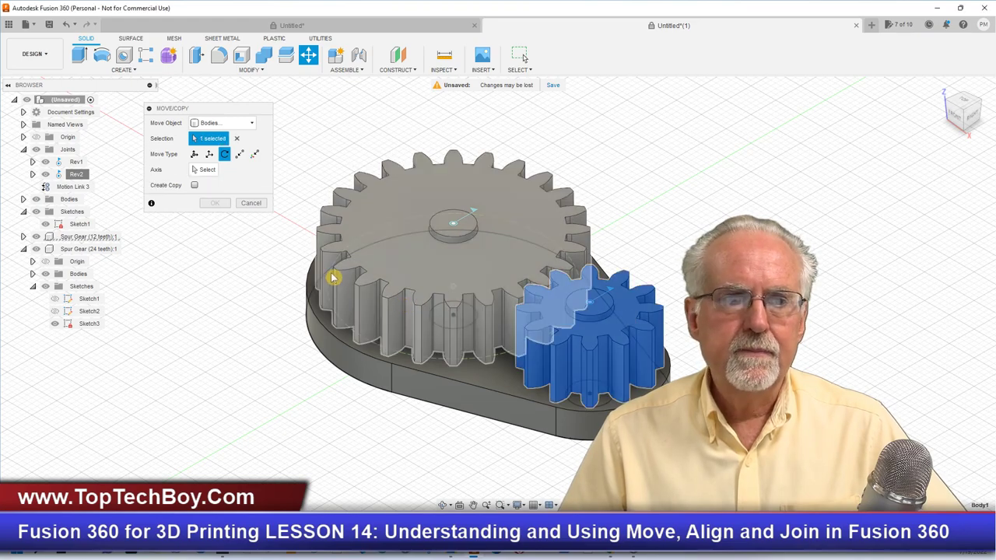
click(209, 154)
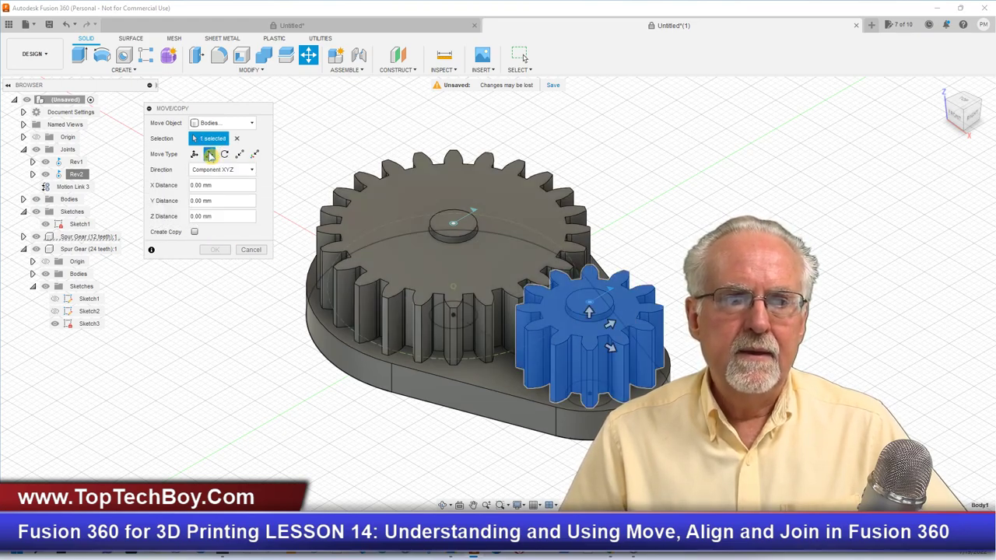
drag(590, 313, 621, 70)
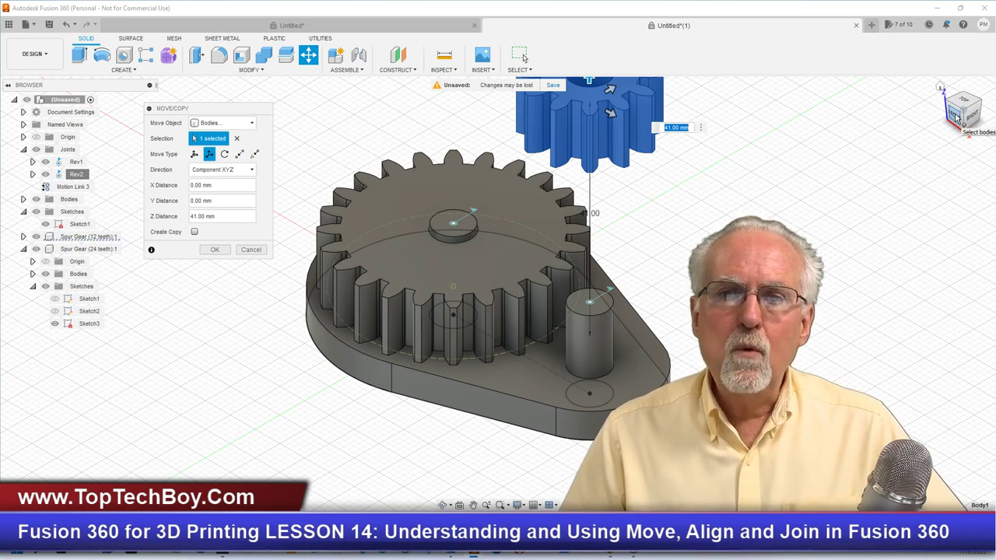
scroll(856, 256, down, 2)
scroll(848, 268, up, 2)
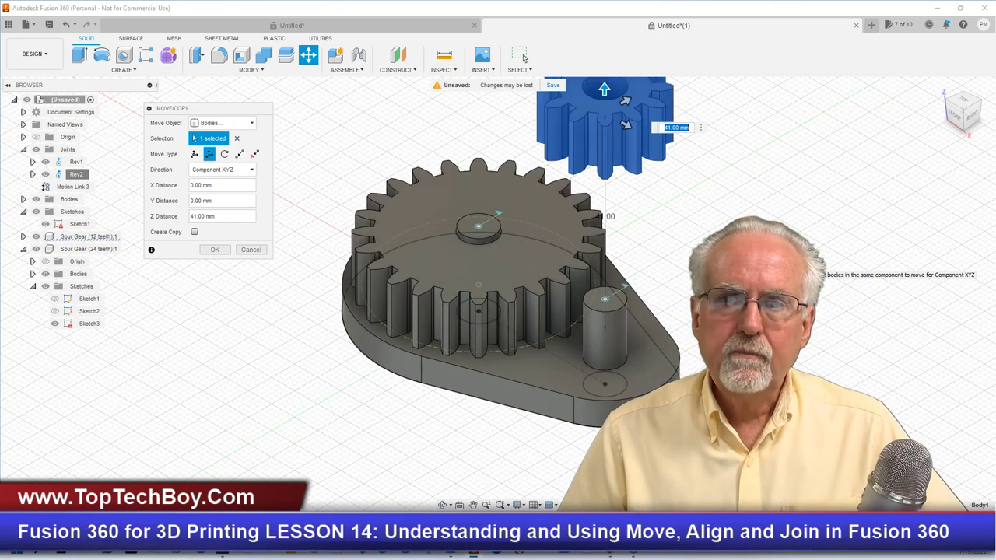
scroll(482, 188, down, 2)
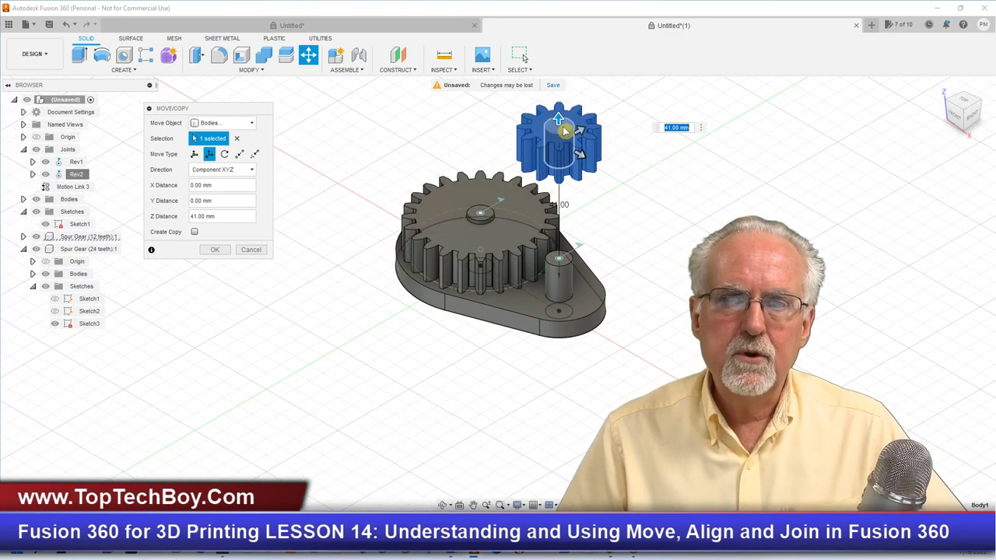
click(215, 249)
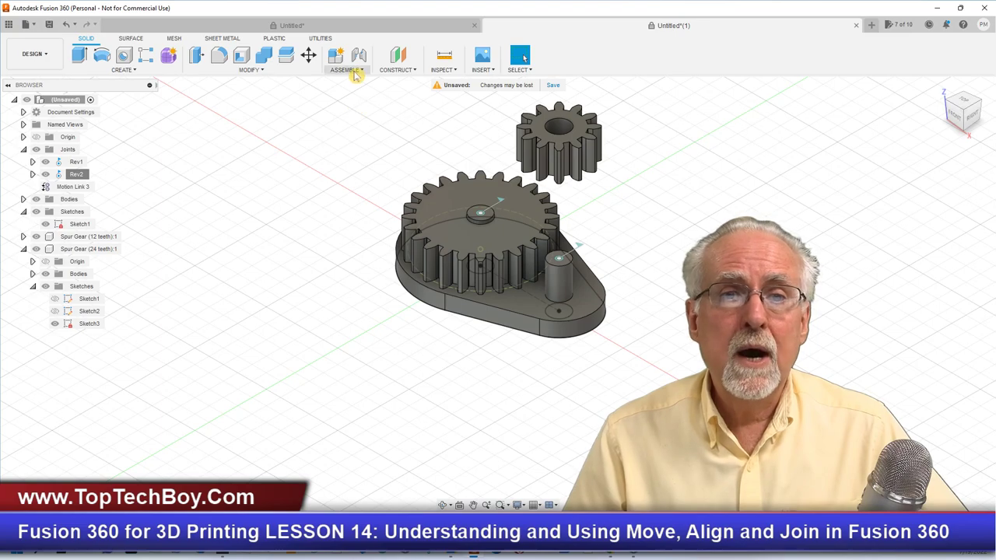
click(249, 69)
click(231, 233)
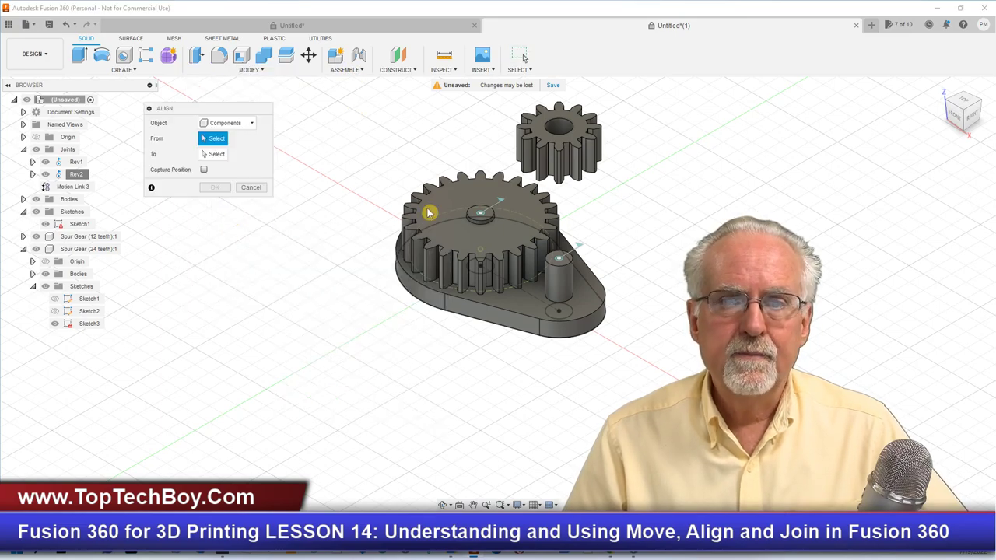
click(559, 127)
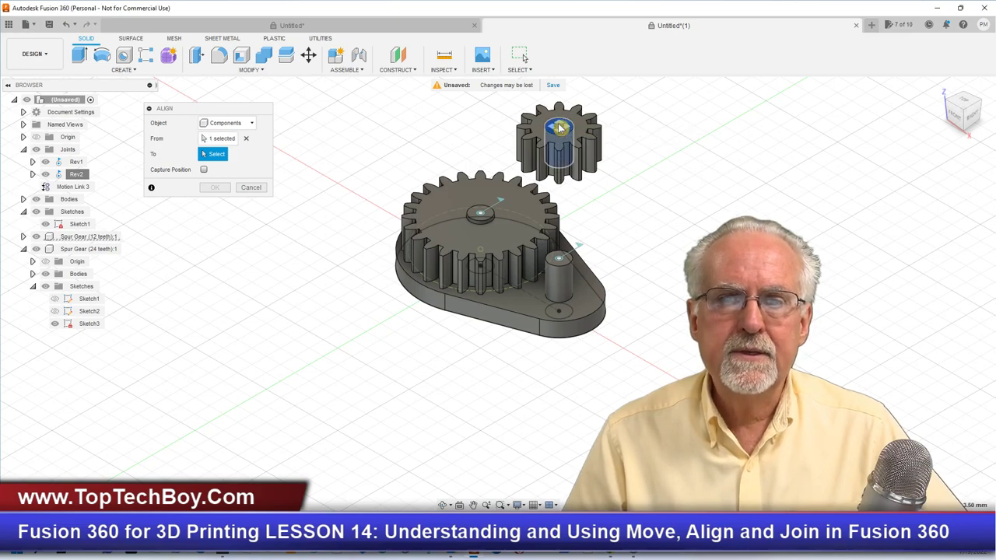
click(23, 249)
click(24, 248)
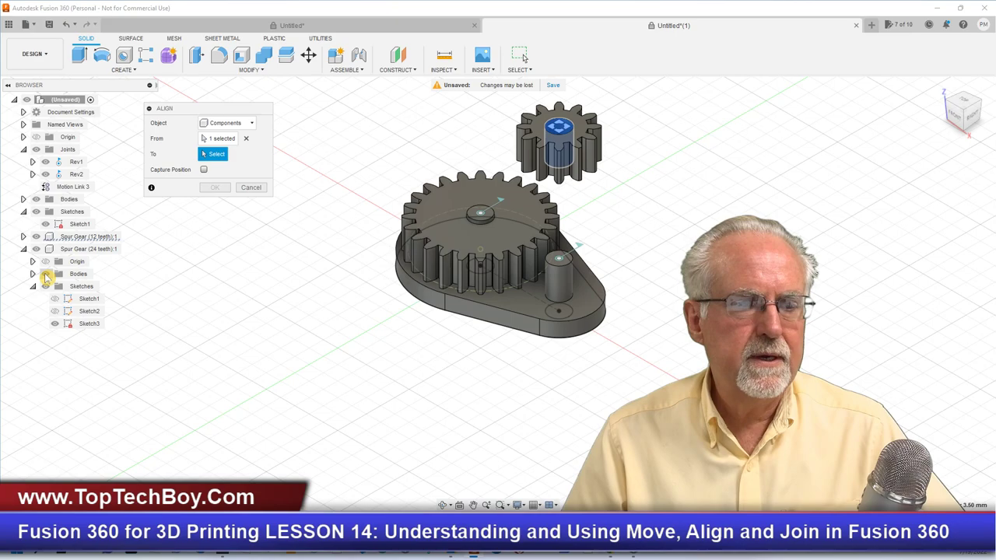
click(45, 274)
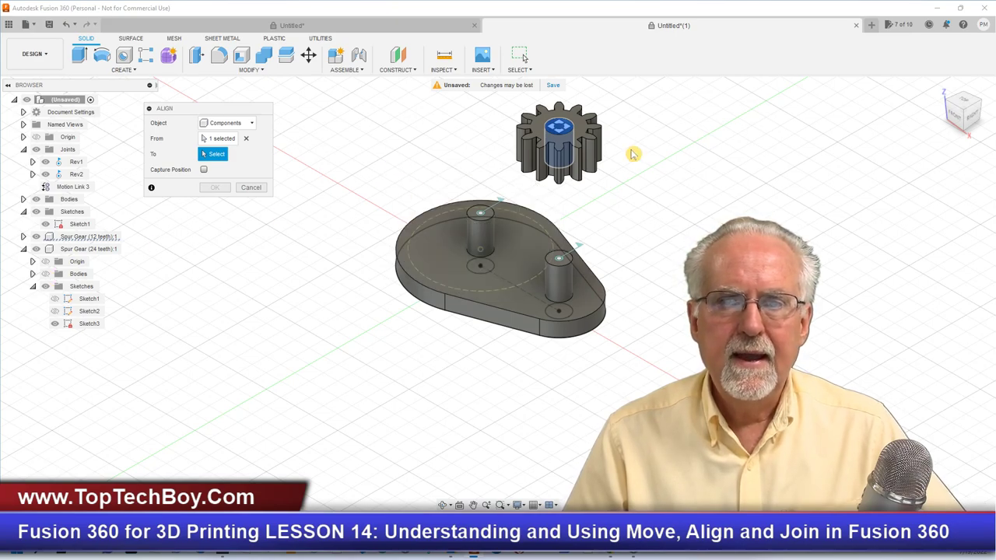
click(481, 233)
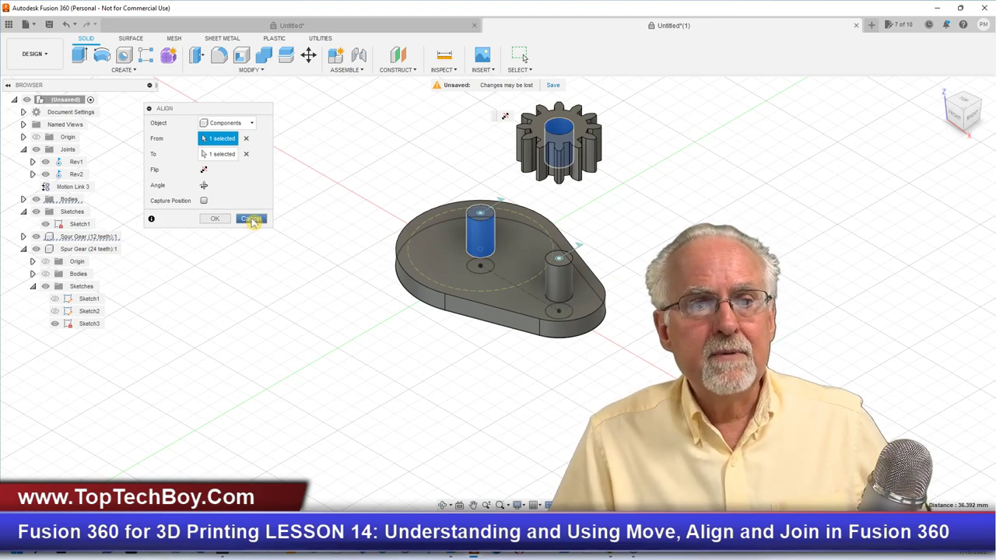
Cancel the pending alignment and delete the Rev2 joint, accepting the deletion warning.
click(253, 221)
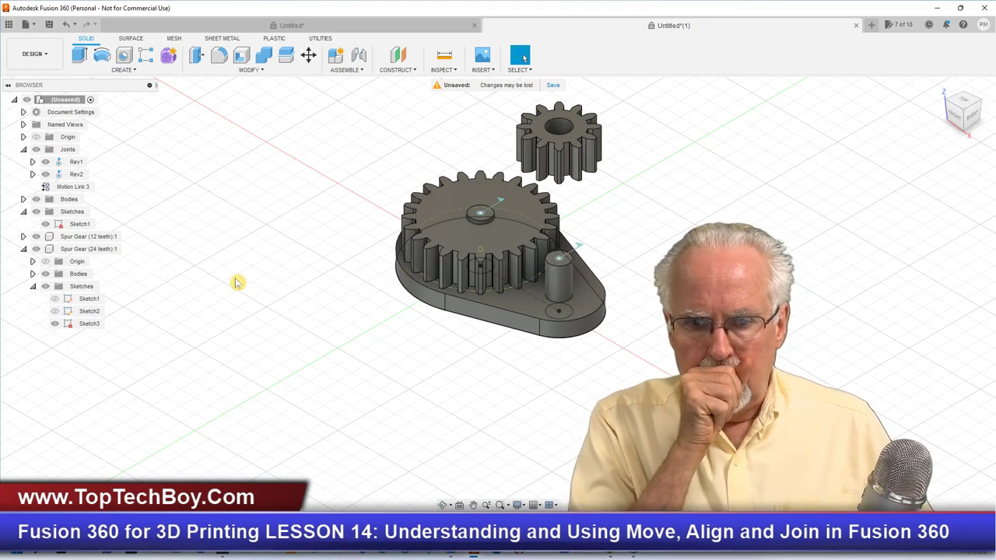
right_click(76, 175)
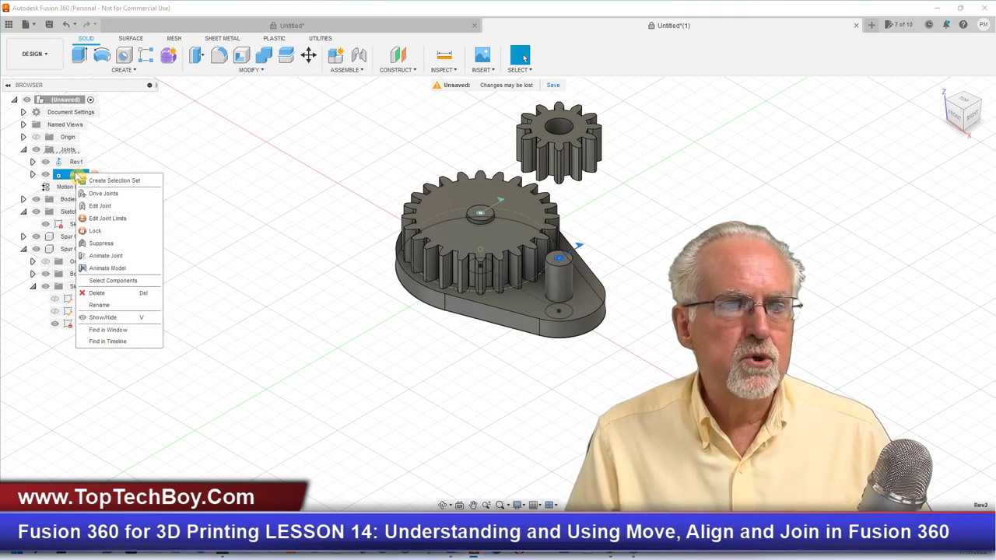
click(97, 293)
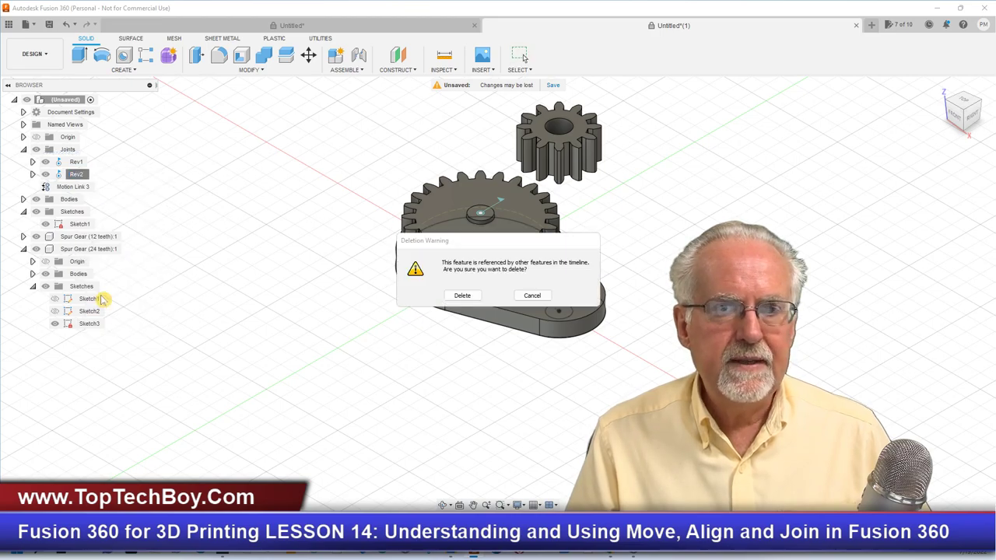
click(466, 300)
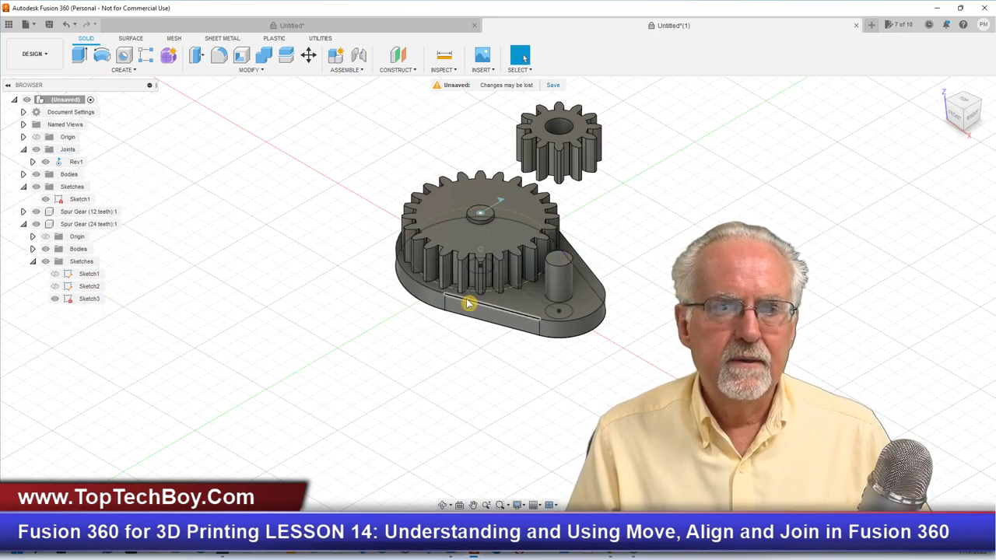
Hide the 24-tooth gear body and align the 12-tooth gear's centre hole onto the base shaft.
click(33, 249)
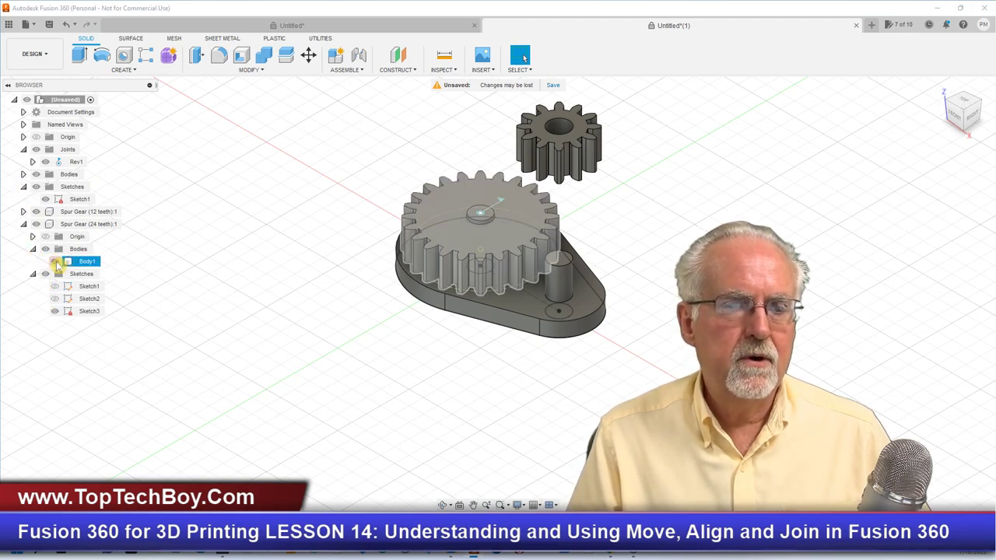
click(55, 261)
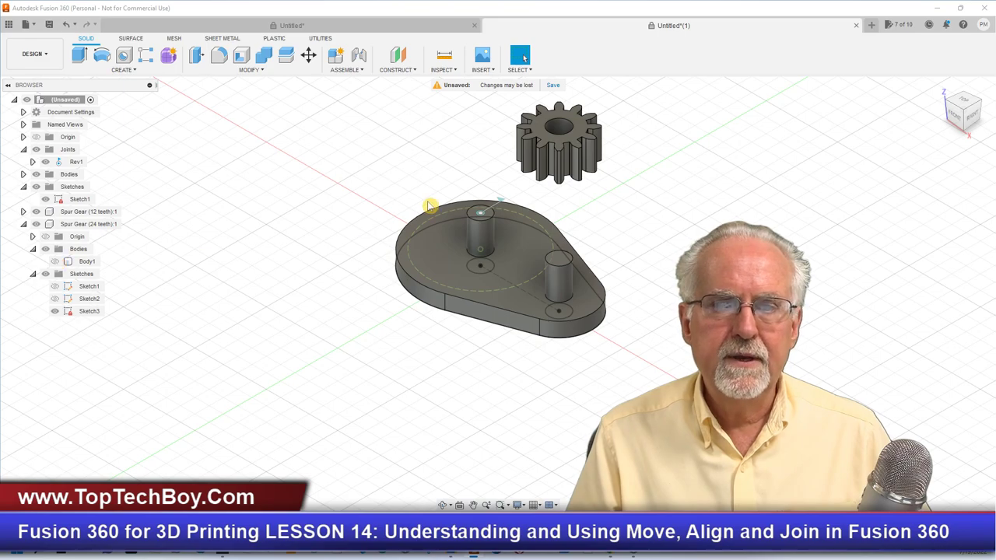
click(347, 69)
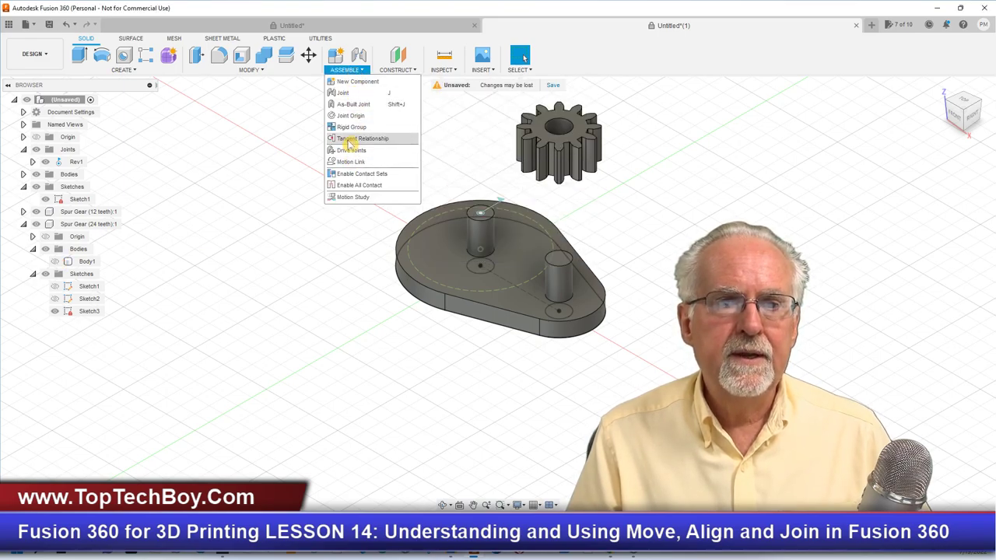
click(261, 78)
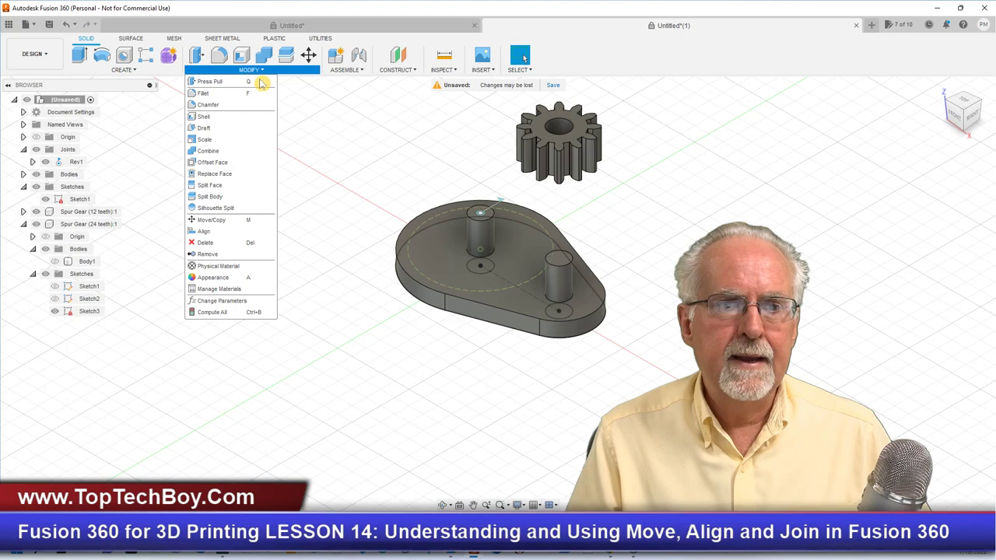
click(233, 228)
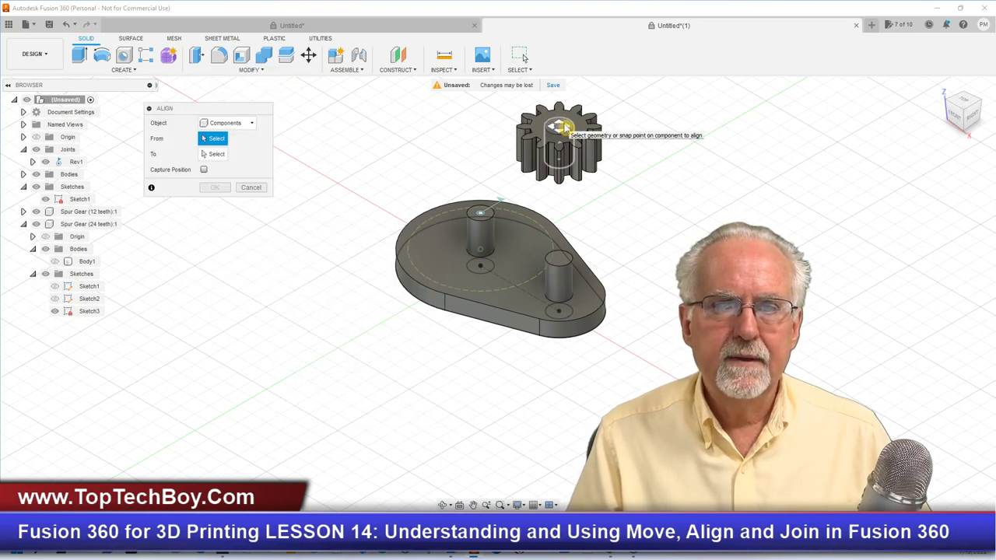
click(567, 129)
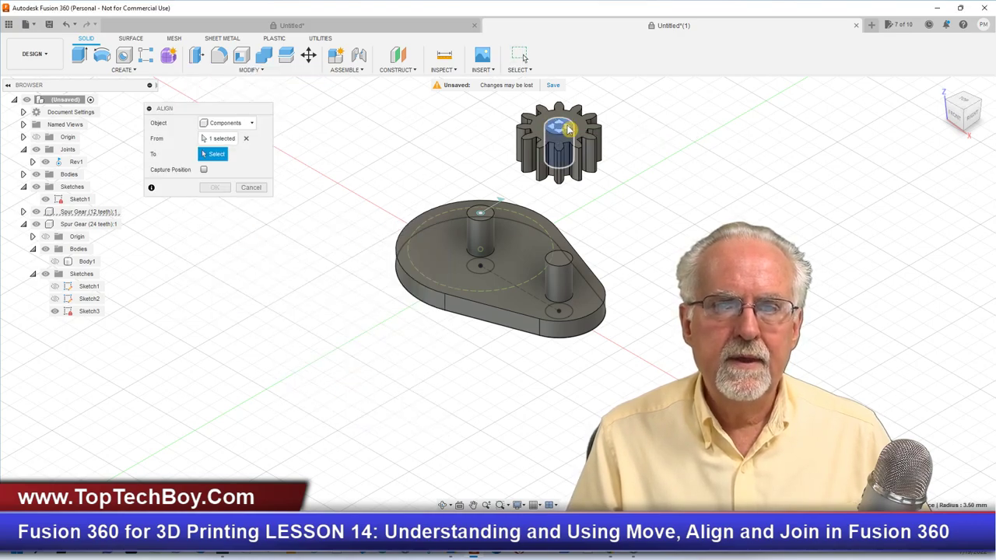
click(482, 231)
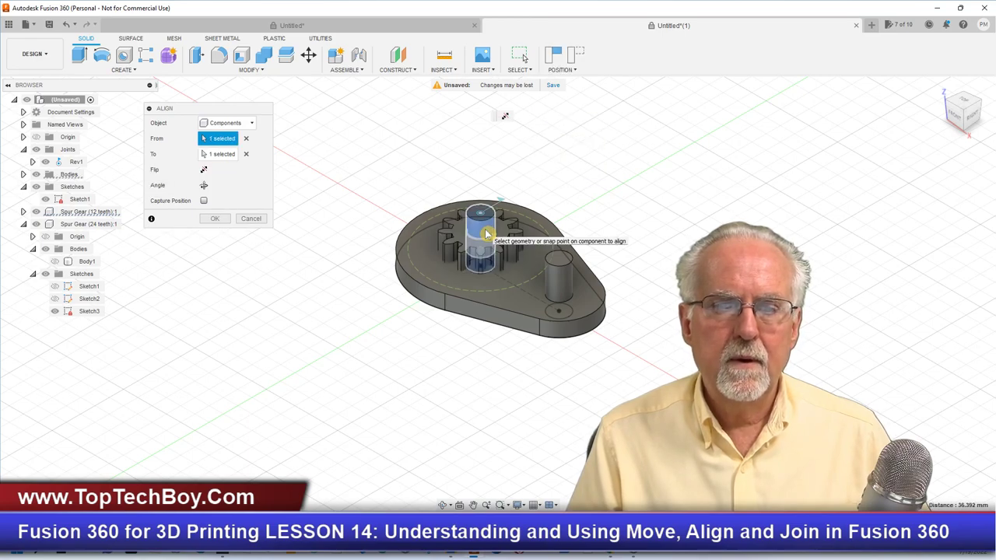
click(216, 219)
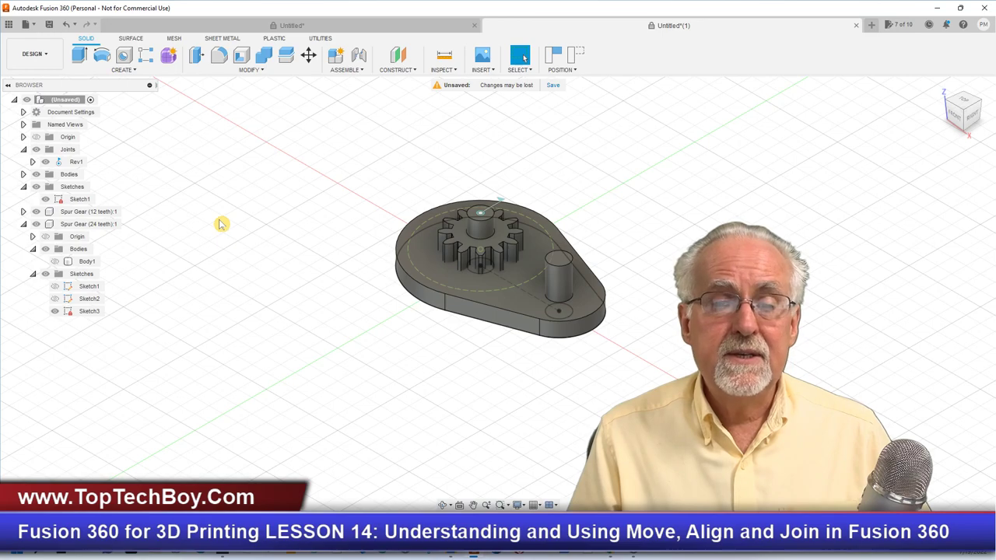
right_click(197, 195)
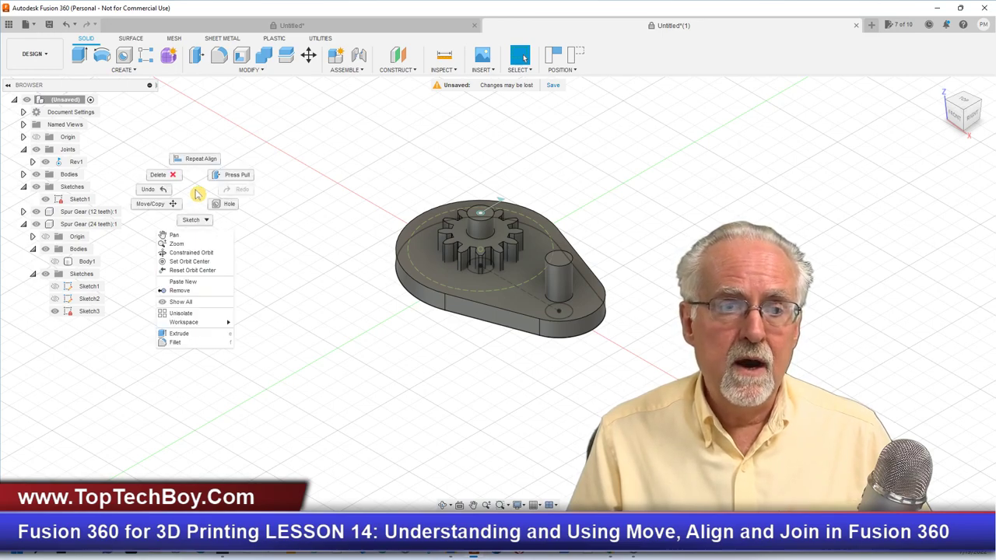
click(162, 205)
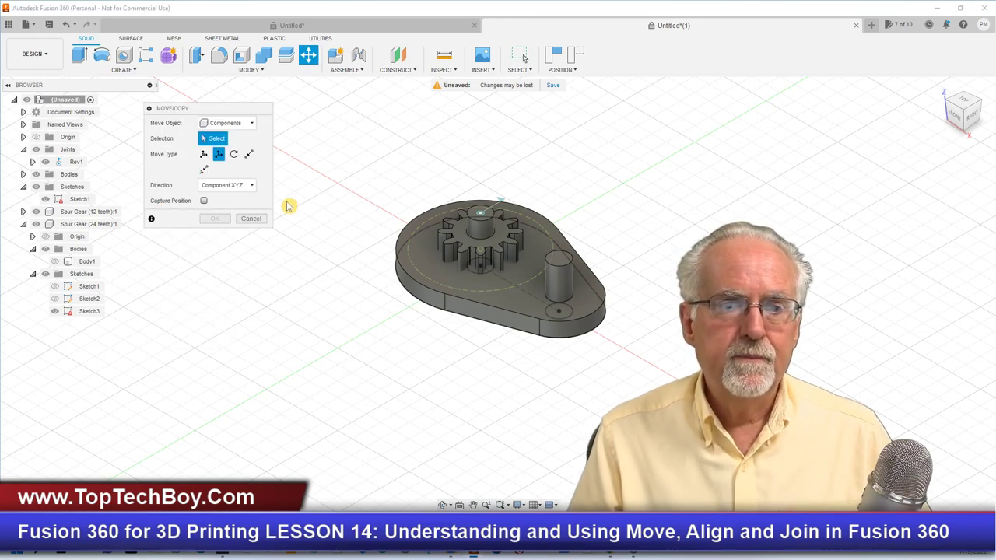
Raise the 12-tooth gear 35 mm along Z and unhide the 24-tooth gear's Body1.
click(468, 242)
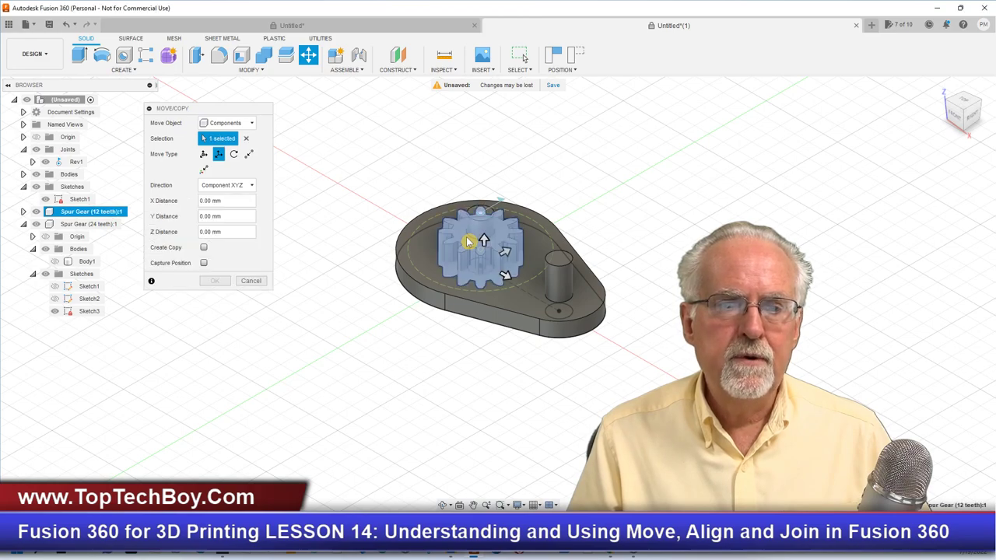
drag(469, 241, 467, 124)
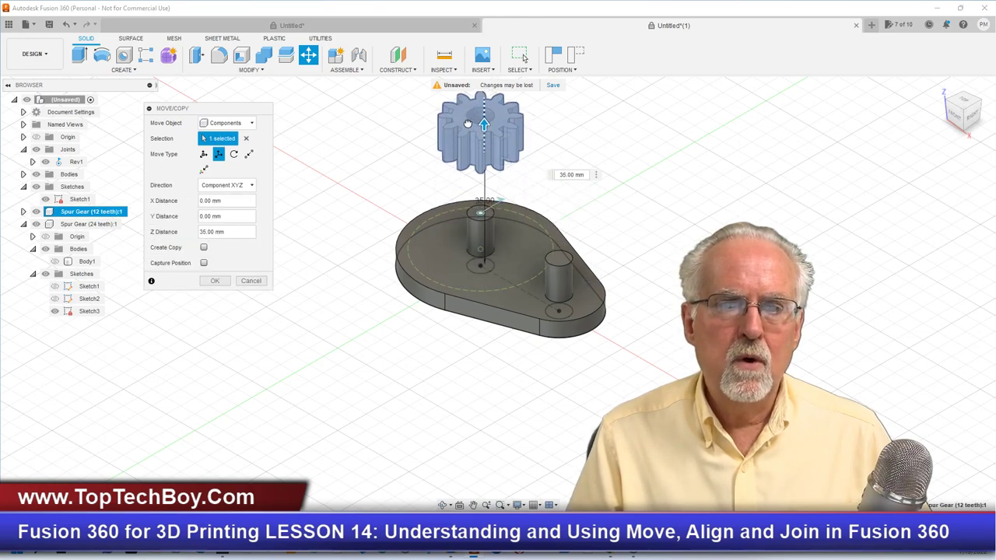
click(221, 281)
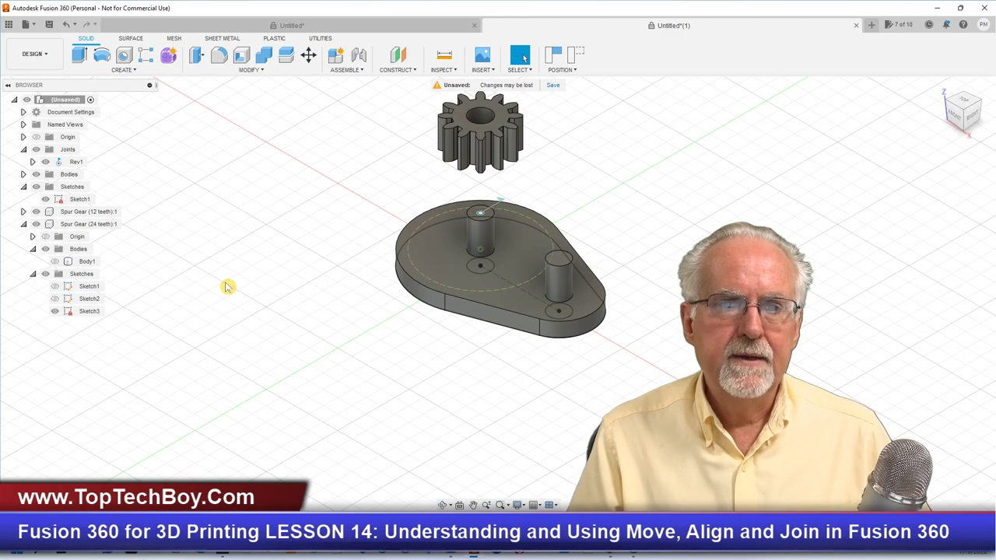
click(56, 261)
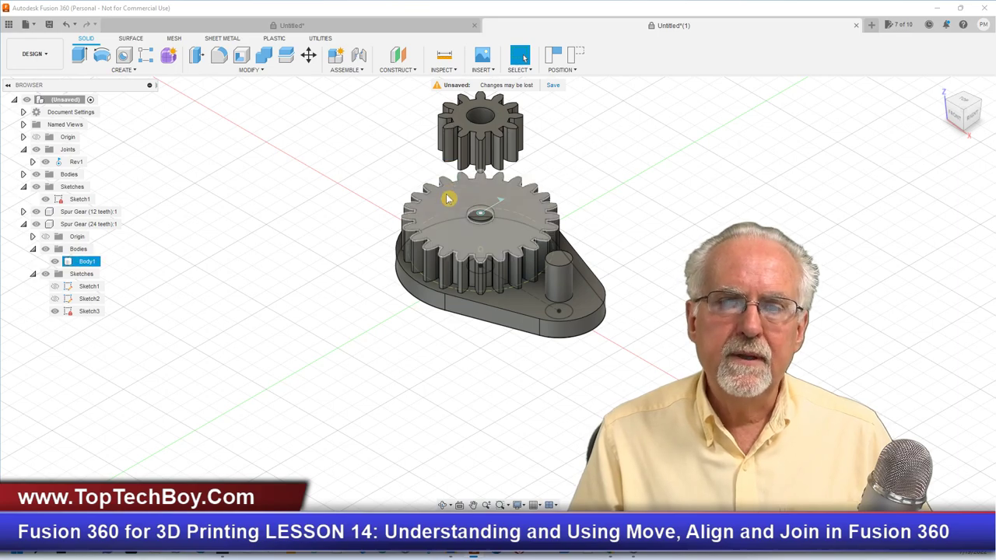
Align the 12-tooth gear's bottom face to the 24-tooth gear's top face, stacking them concentrically.
click(257, 70)
click(208, 231)
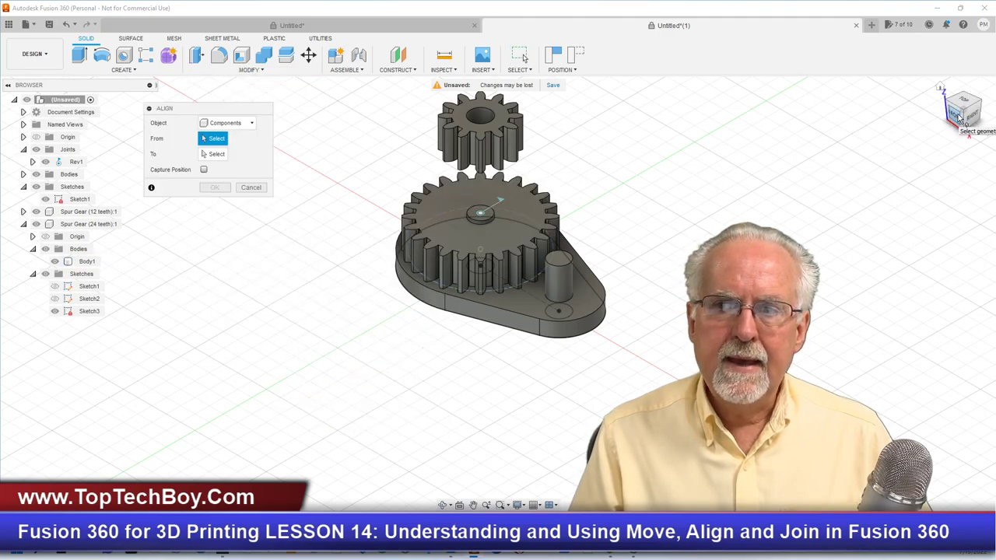
drag(956, 120, 951, 78)
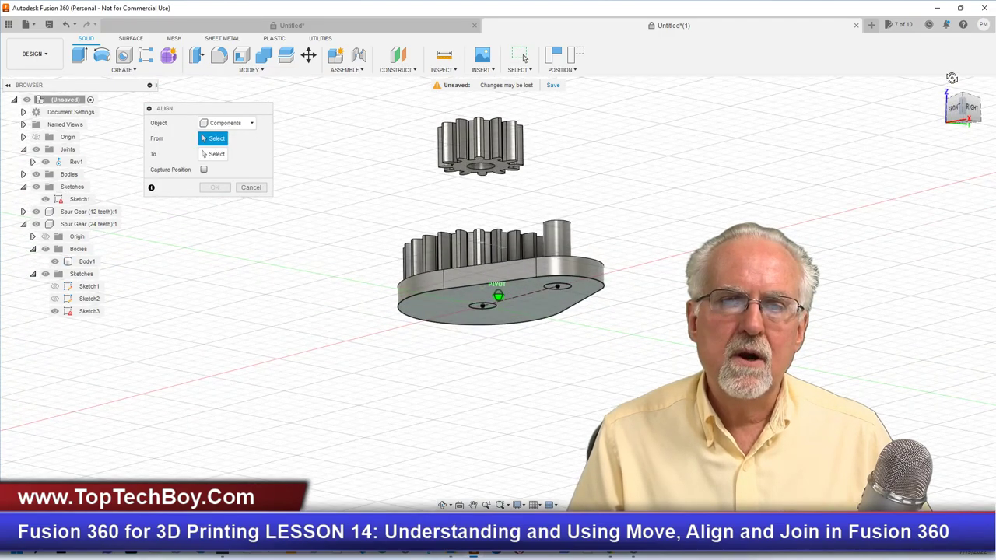
scroll(504, 170, up, 2)
scroll(504, 170, up, 2)
click(505, 168)
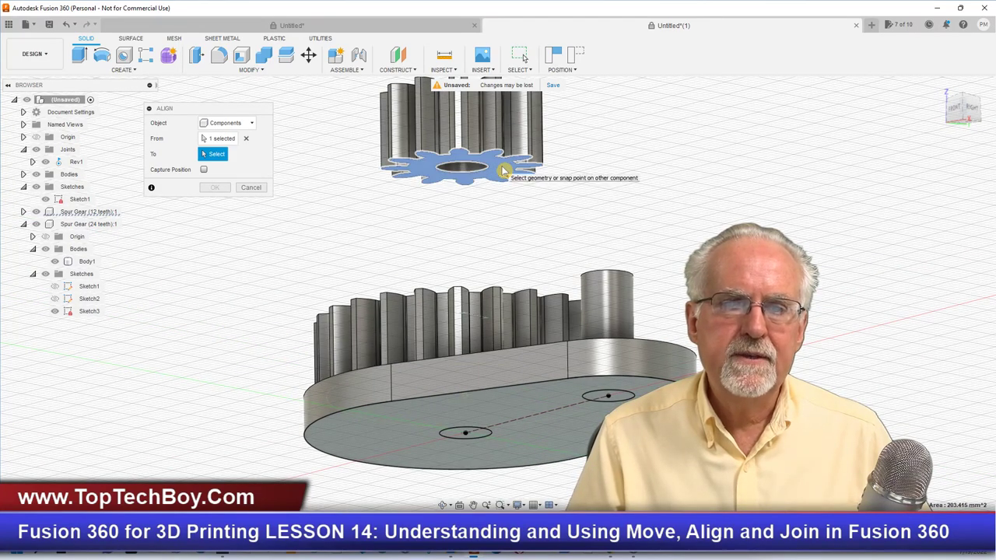
drag(973, 109, 936, 149)
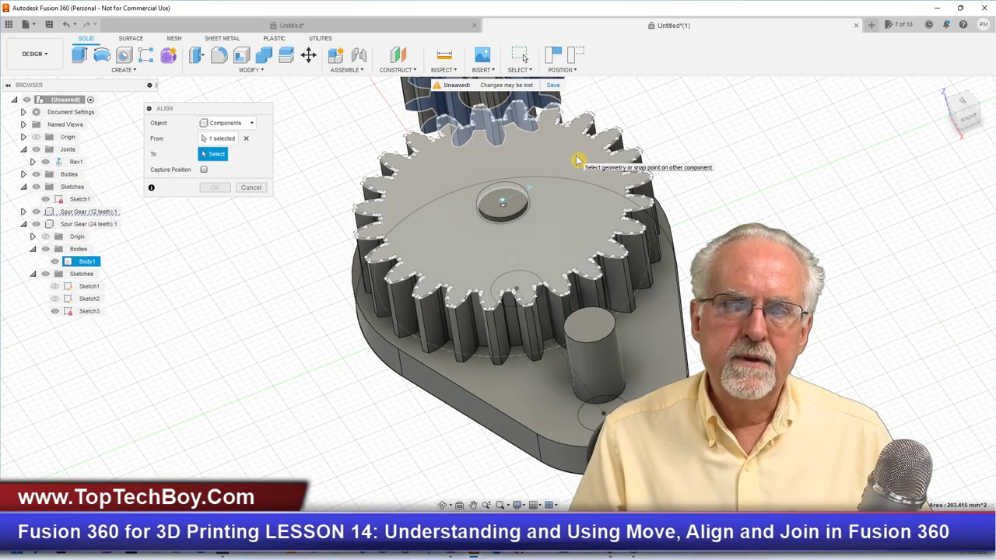
click(577, 160)
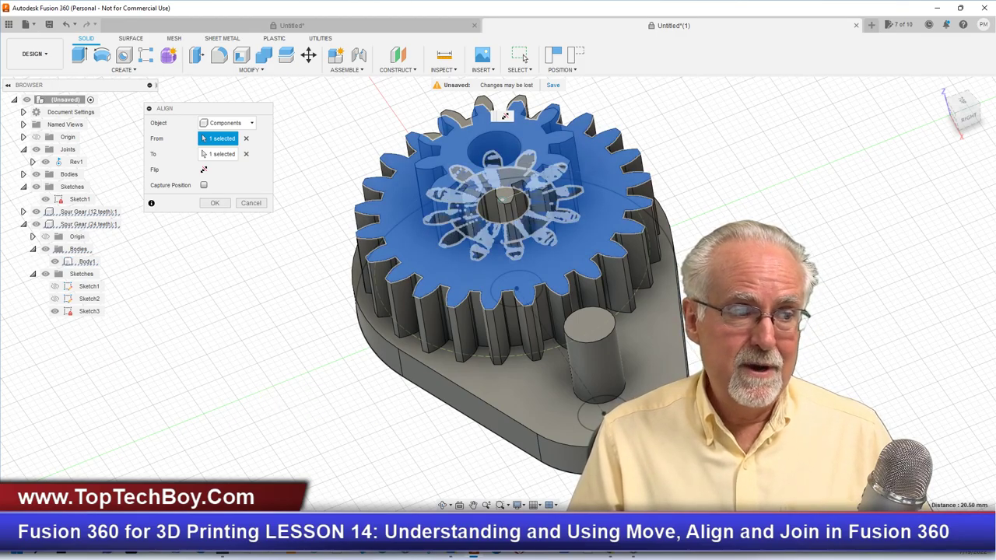
shift+middle_drag(278, 322, 366, 340)
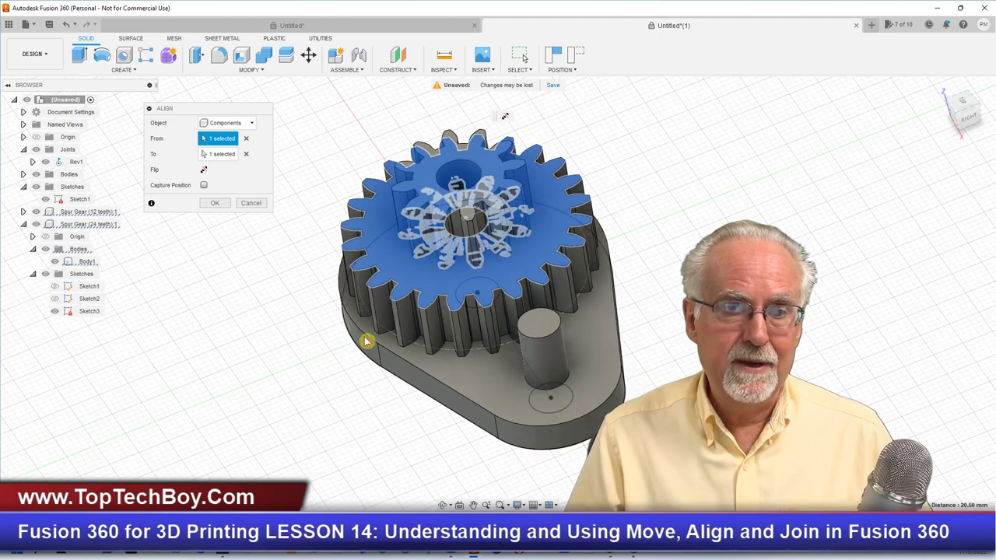
scroll(716, 362, up, 2)
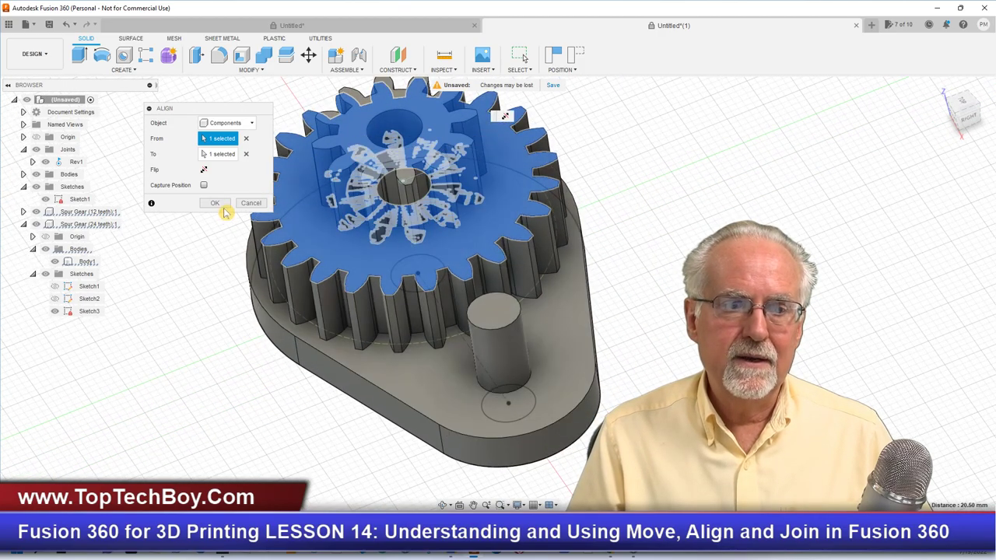
click(216, 203)
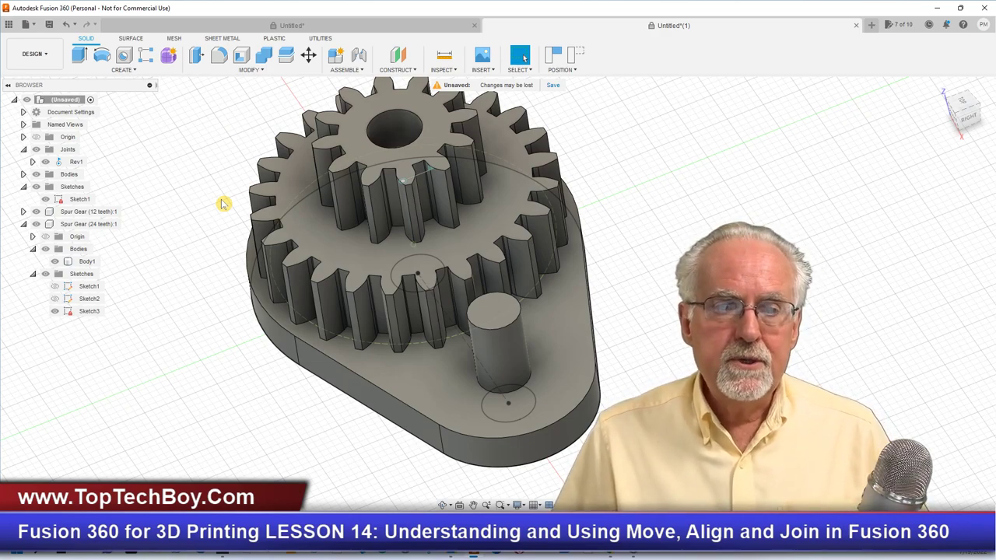
Toggle the 24-tooth gear's Body1 visibility off and on to check it, leaving it shown.
click(55, 261)
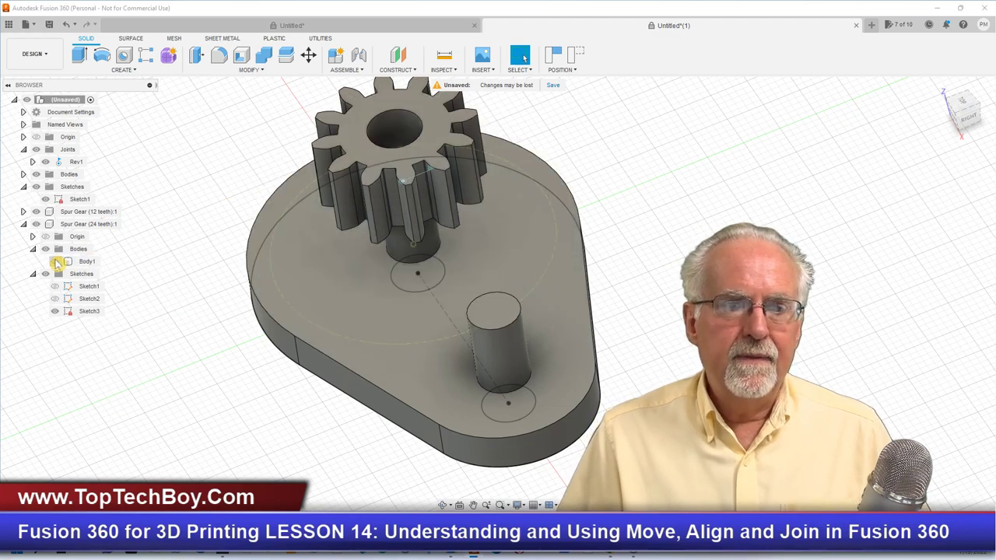
click(55, 261)
click(55, 261)
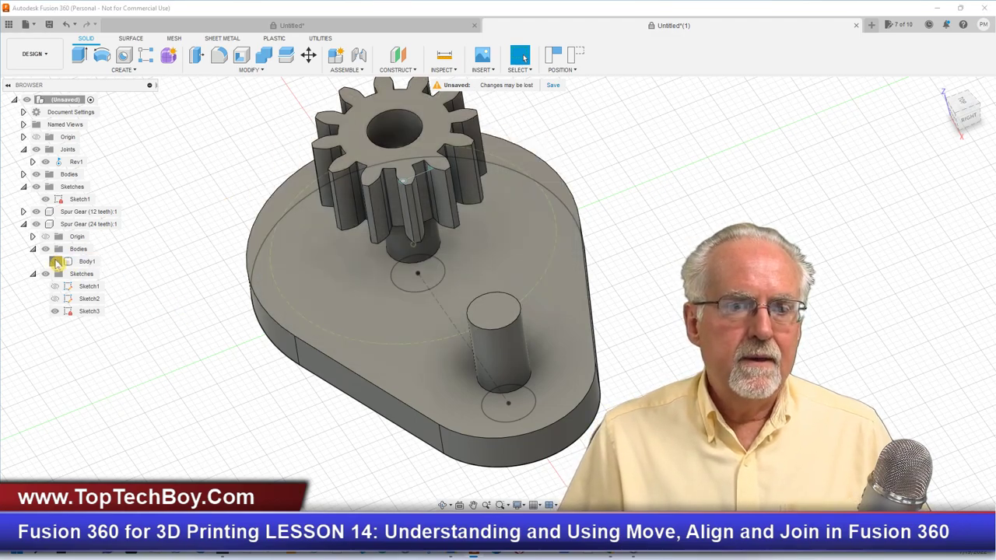
click(56, 262)
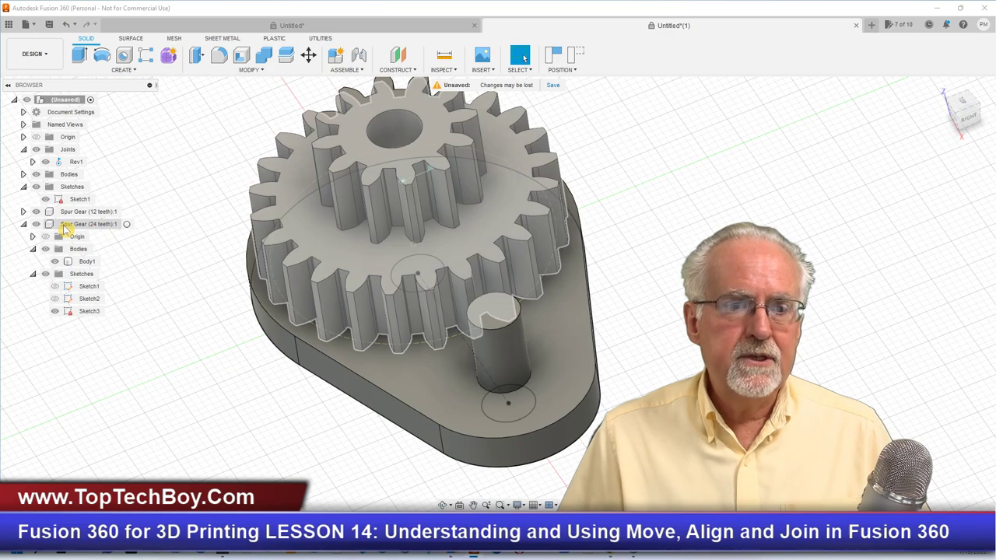
click(66, 225)
click(78, 224)
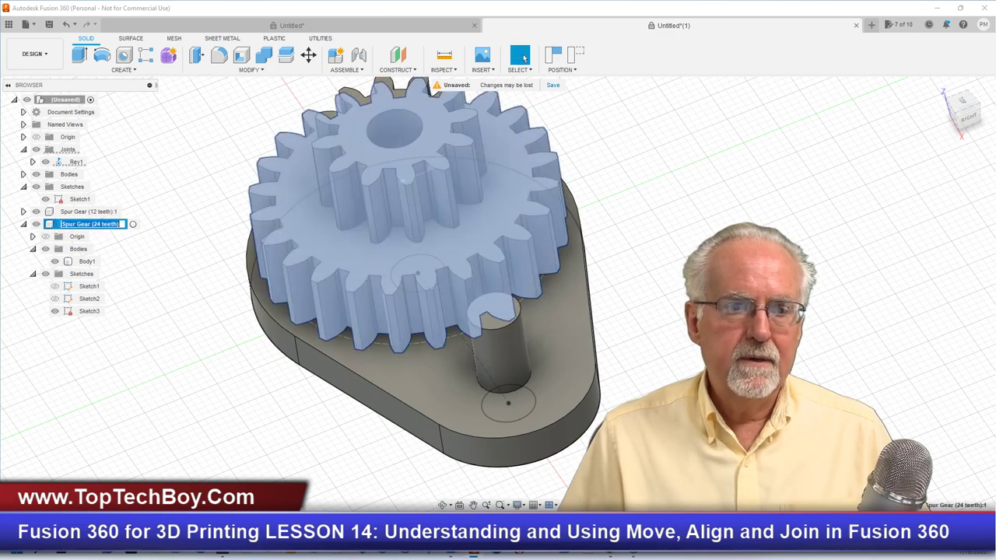
click(66, 262)
click(56, 262)
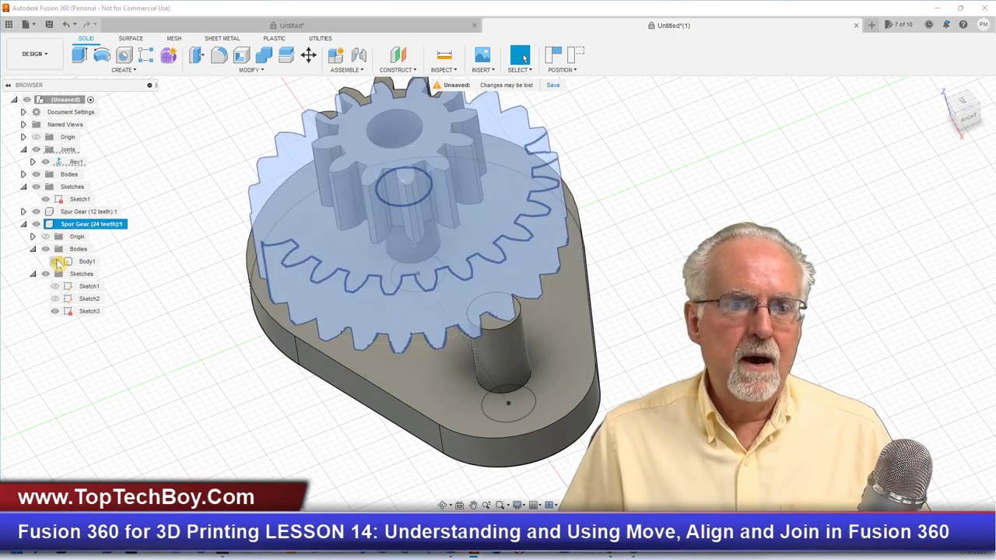
click(56, 263)
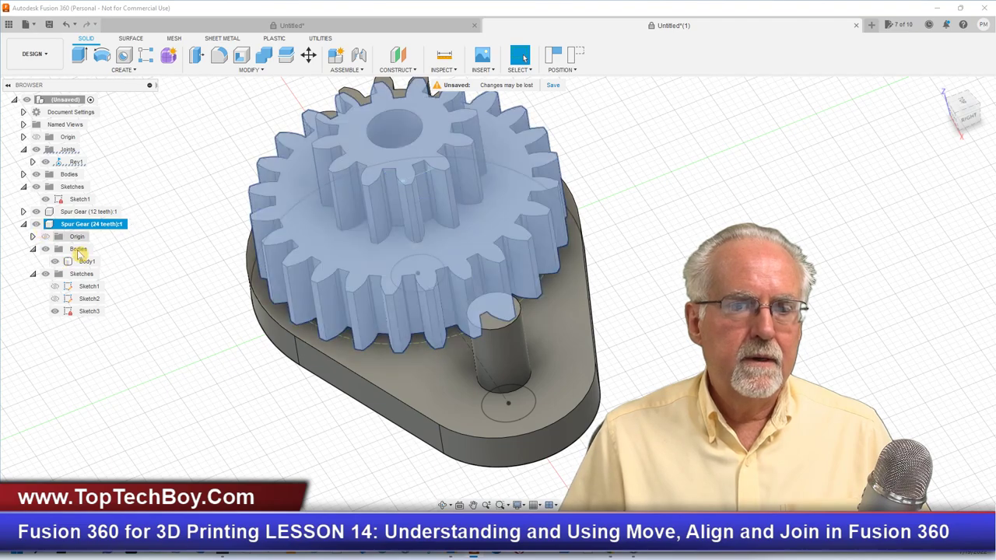
click(158, 343)
click(56, 264)
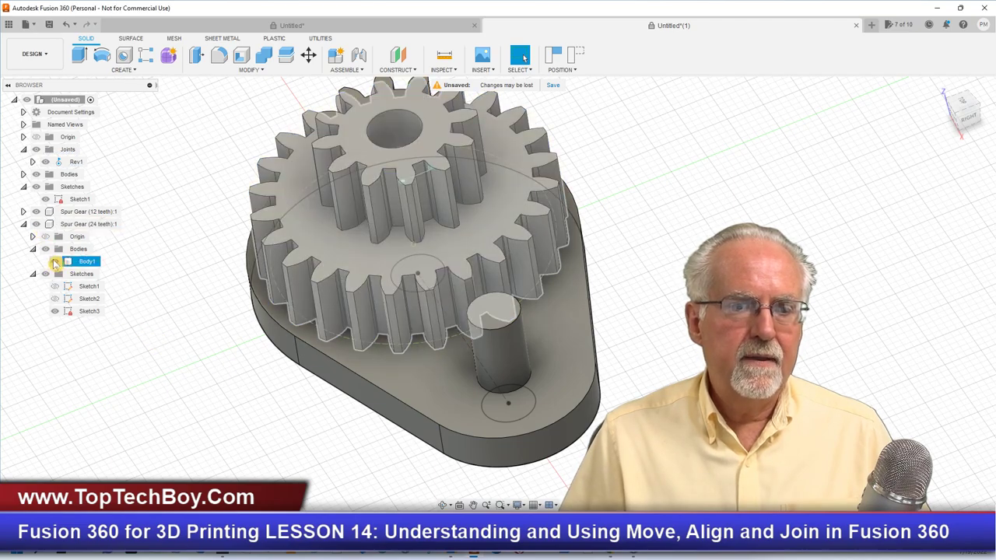
click(55, 264)
click(54, 264)
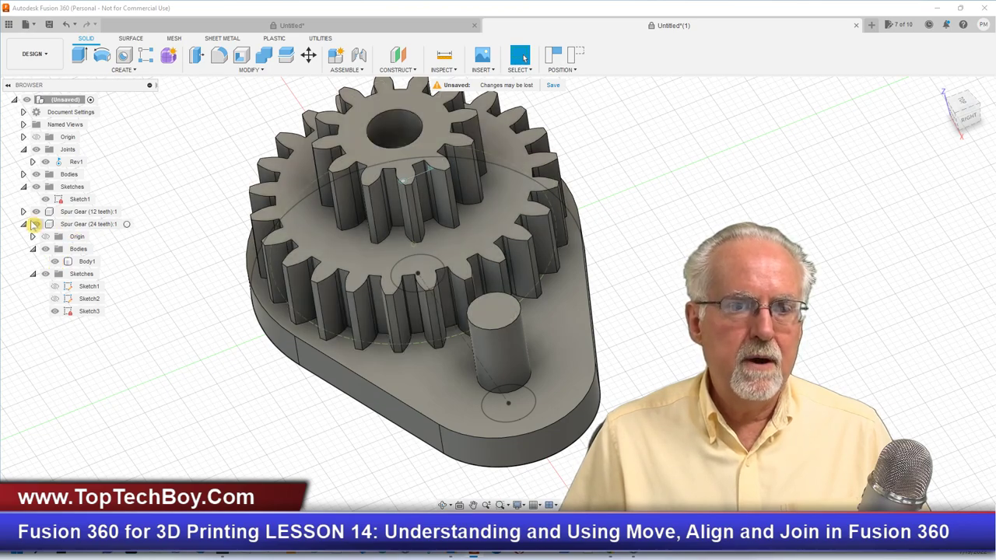
Expand Spur Gear (12 teeth):1 and toggle its Body1 off and on, ending with nothing selected.
click(24, 212)
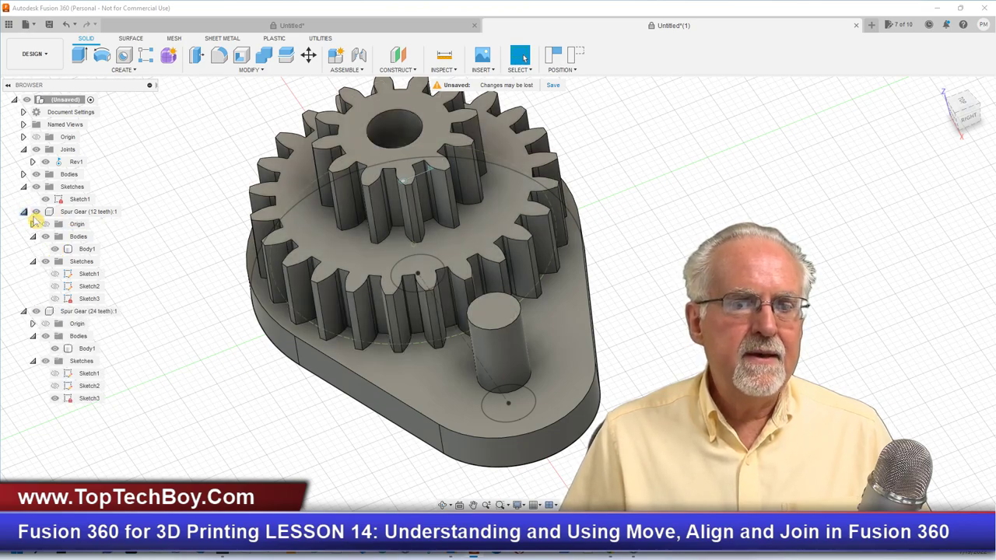
click(55, 249)
click(54, 249)
click(54, 249)
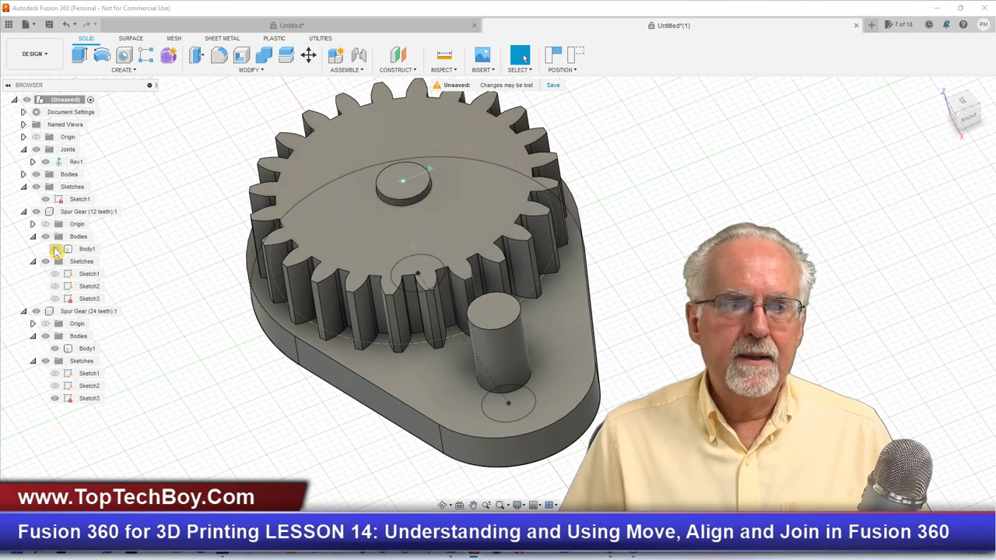
click(56, 249)
click(56, 249)
click(55, 249)
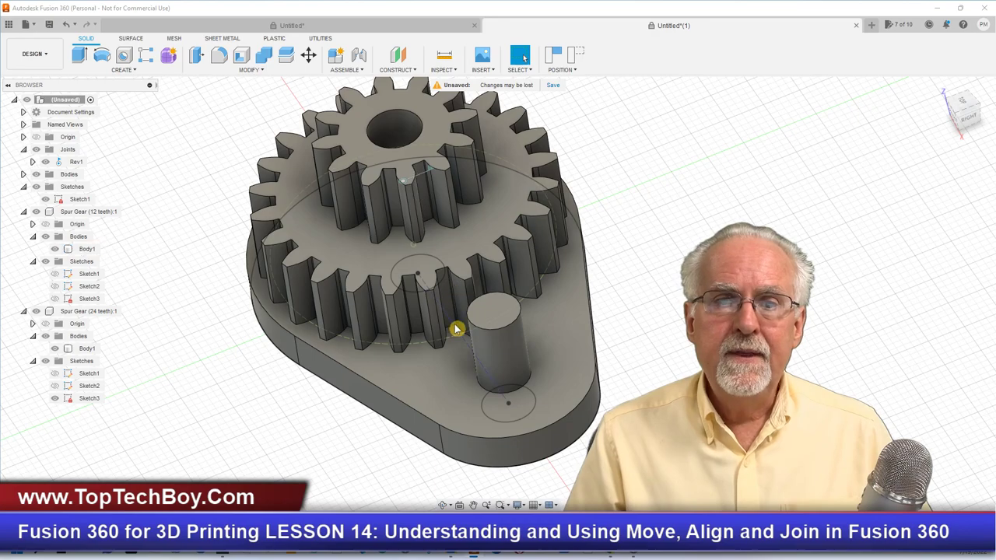
click(473, 223)
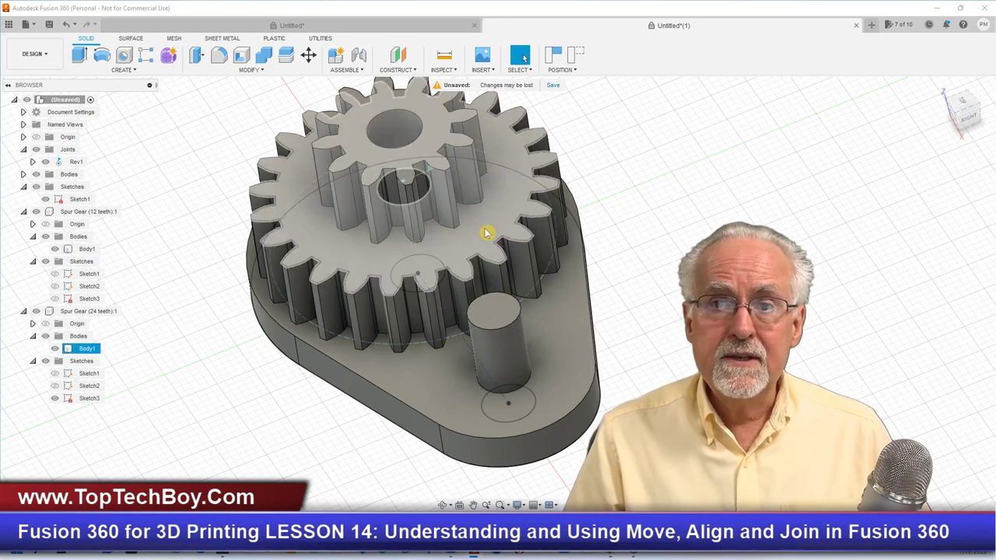
click(594, 233)
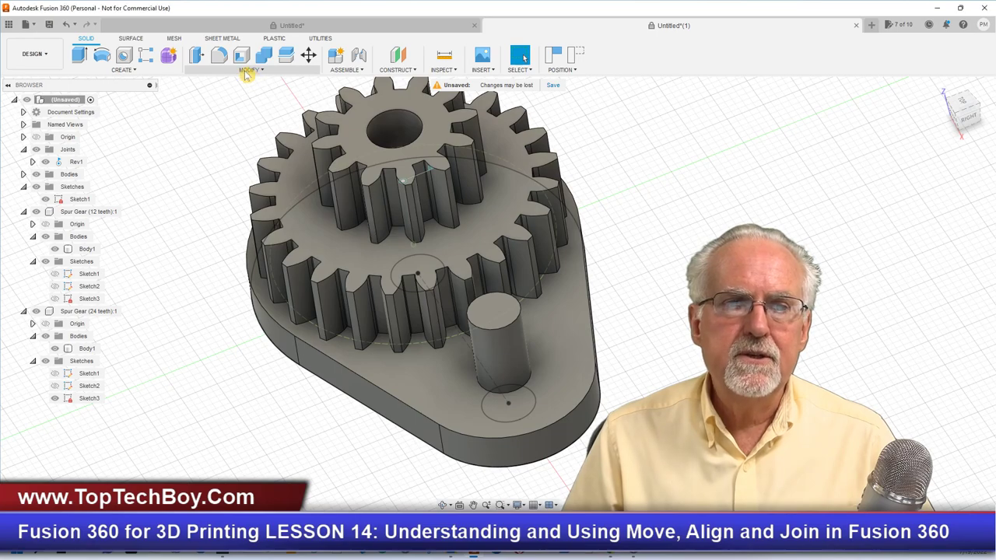
Start the Combine command and capture the gears' current positions.
click(247, 71)
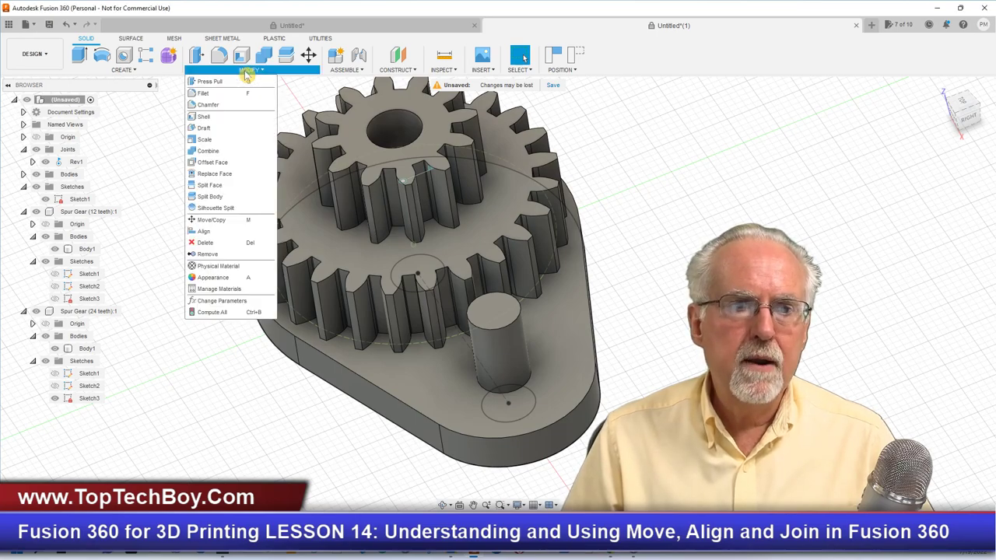
click(218, 150)
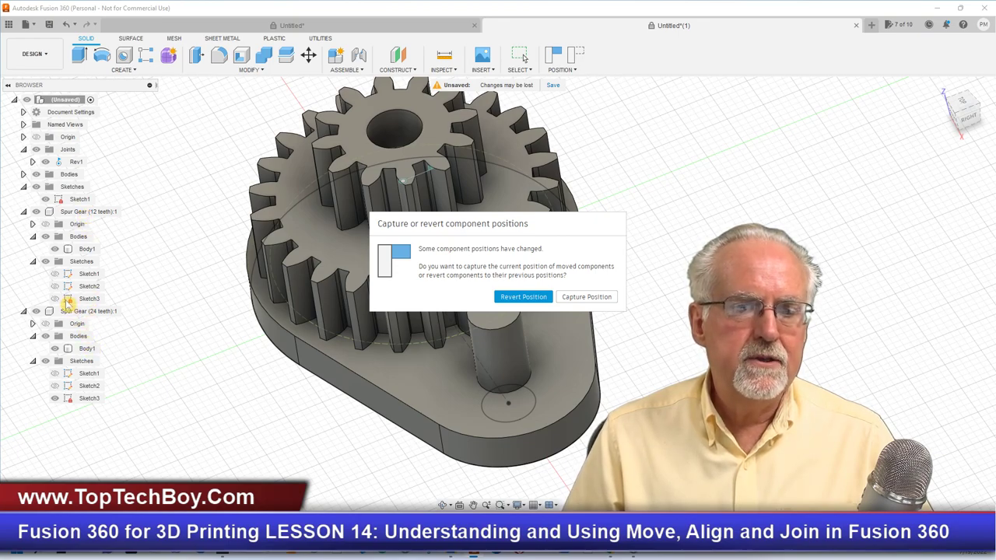
click(600, 297)
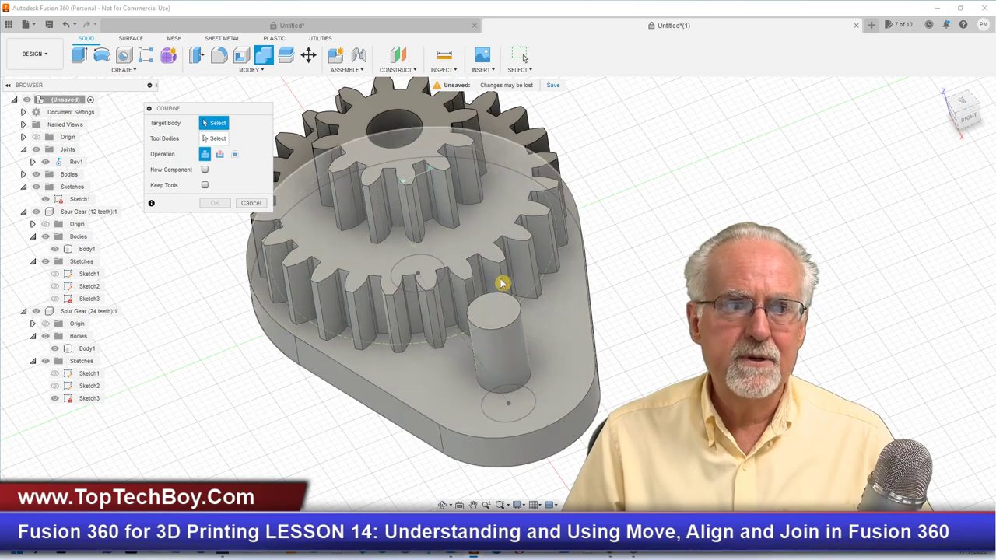
Combine with Join: 12-tooth gear as target body, 24-tooth gear as tool body.
drag(237, 115, 215, 109)
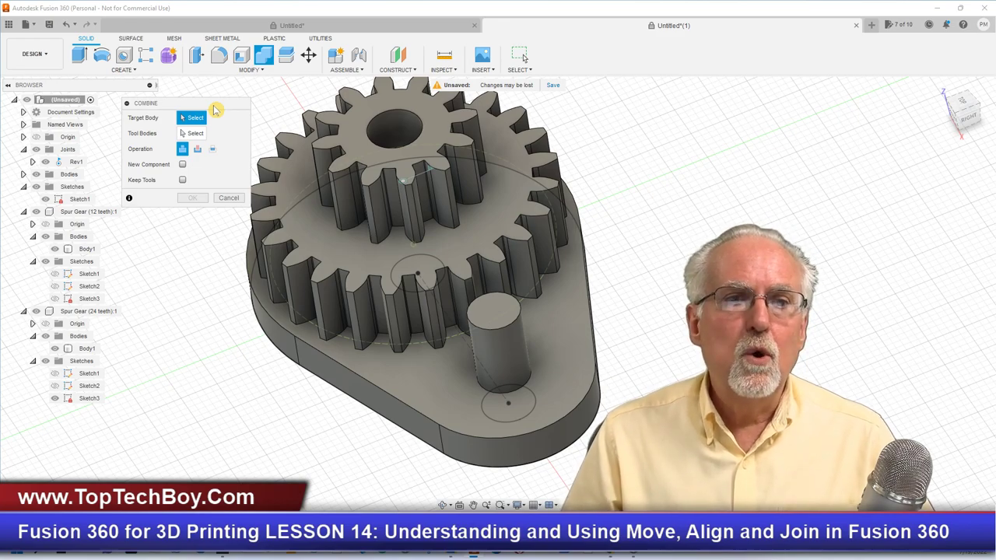
click(351, 138)
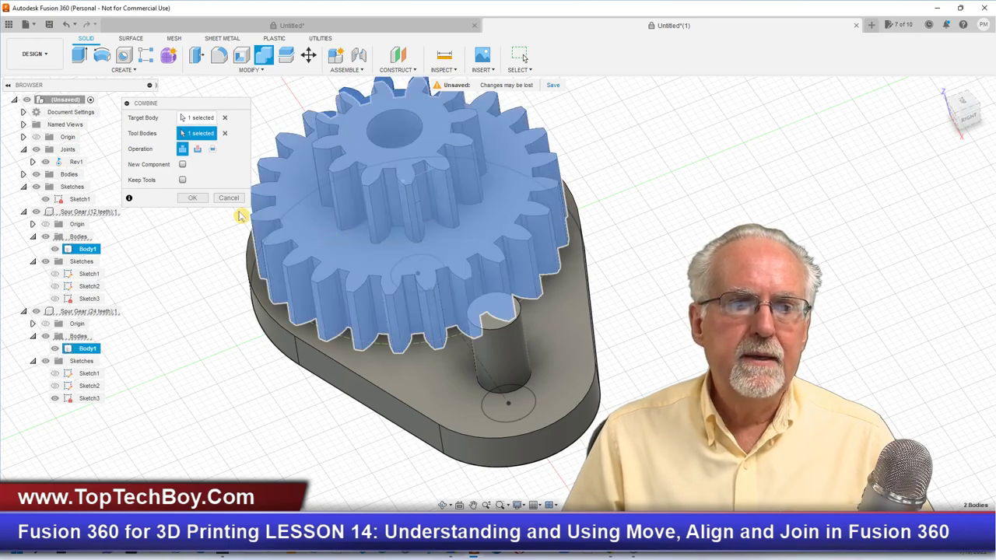
click(326, 238)
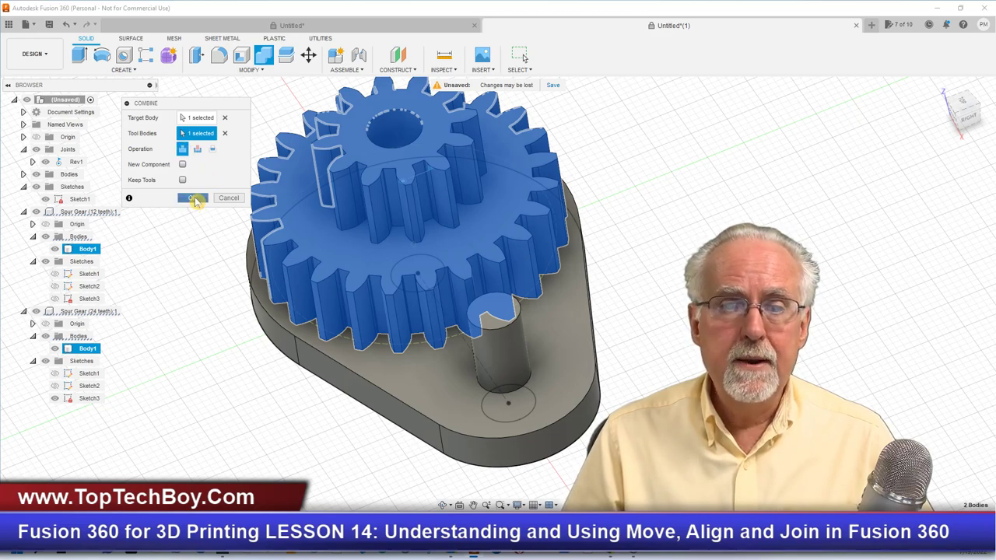
click(194, 199)
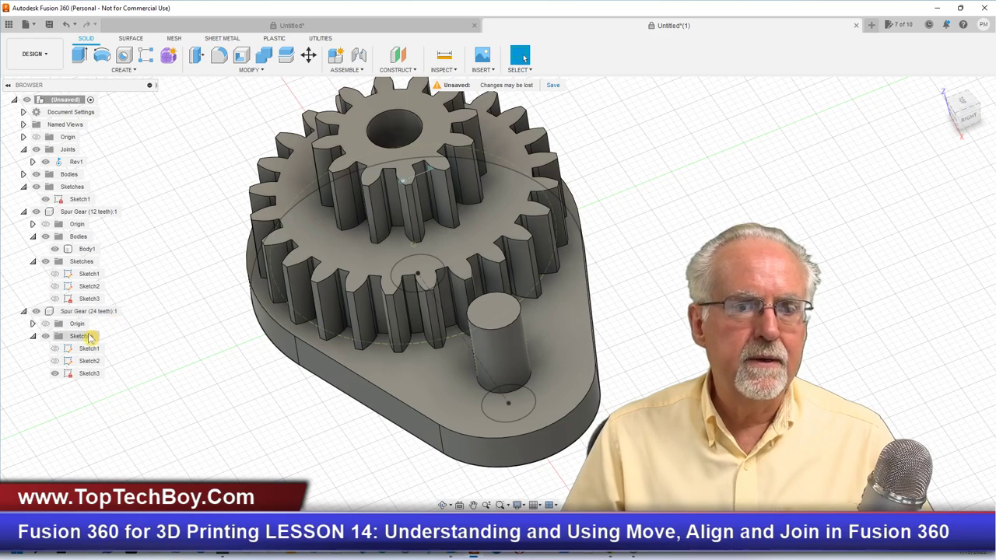
Toggle the combined gear body's visibility several times to check the join, leaving it shown.
click(74, 212)
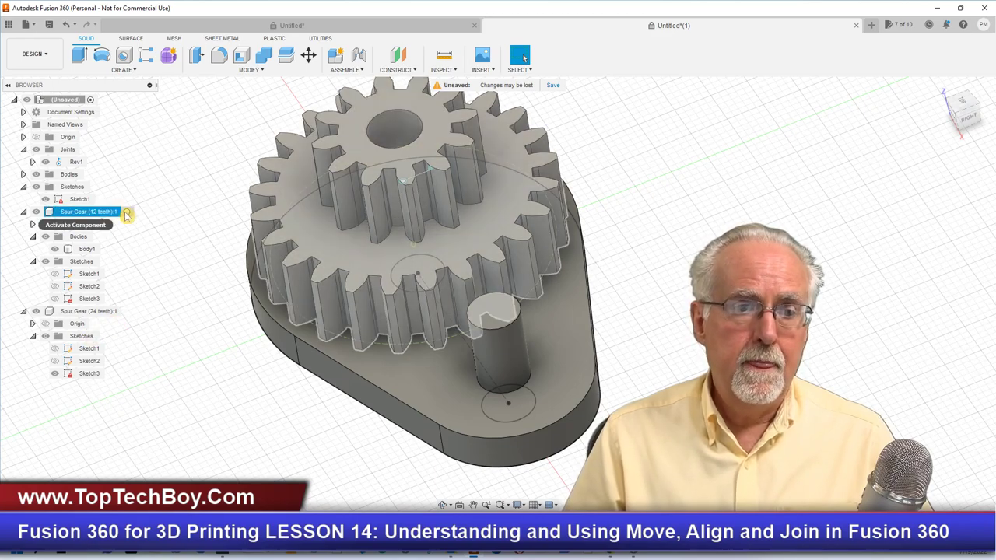
key(Escape)
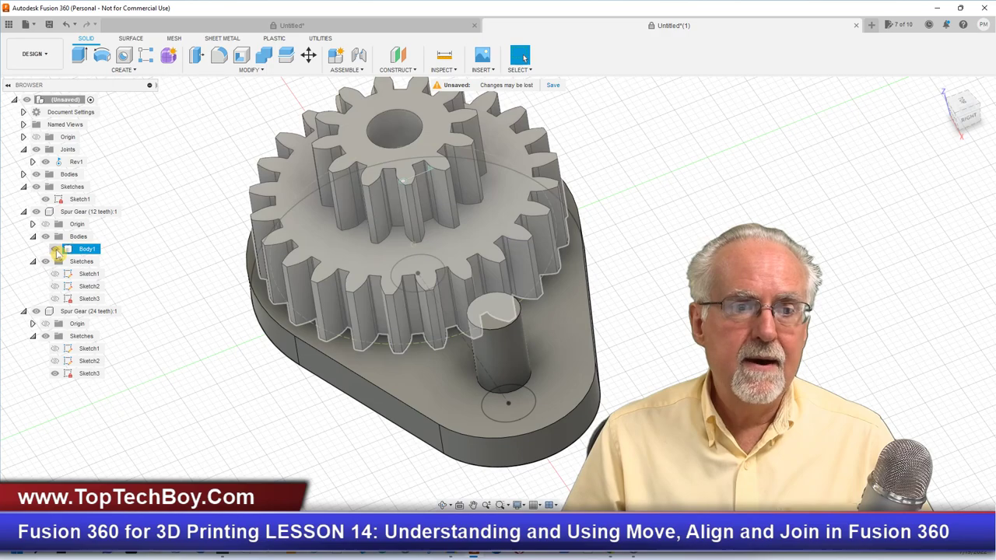
click(55, 249)
click(56, 250)
click(55, 249)
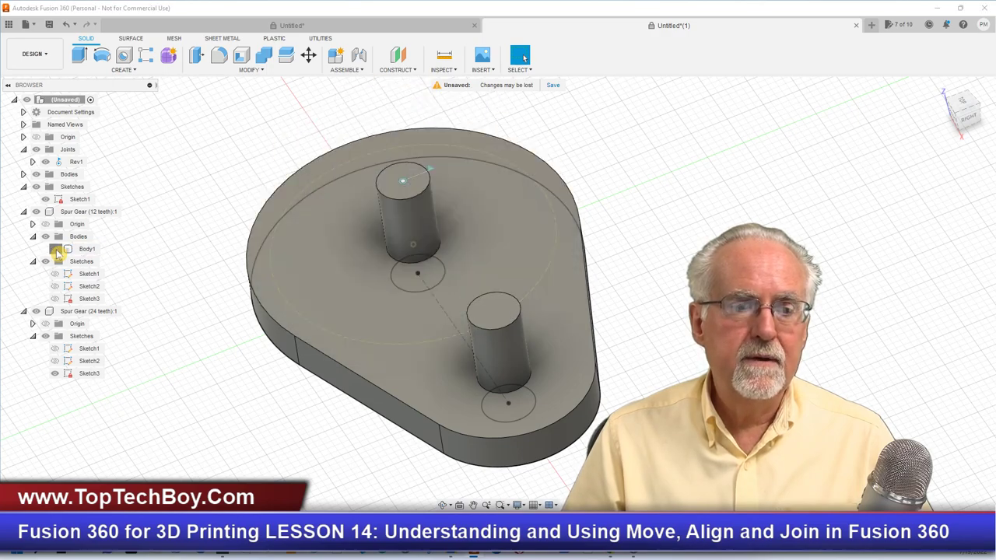
click(55, 249)
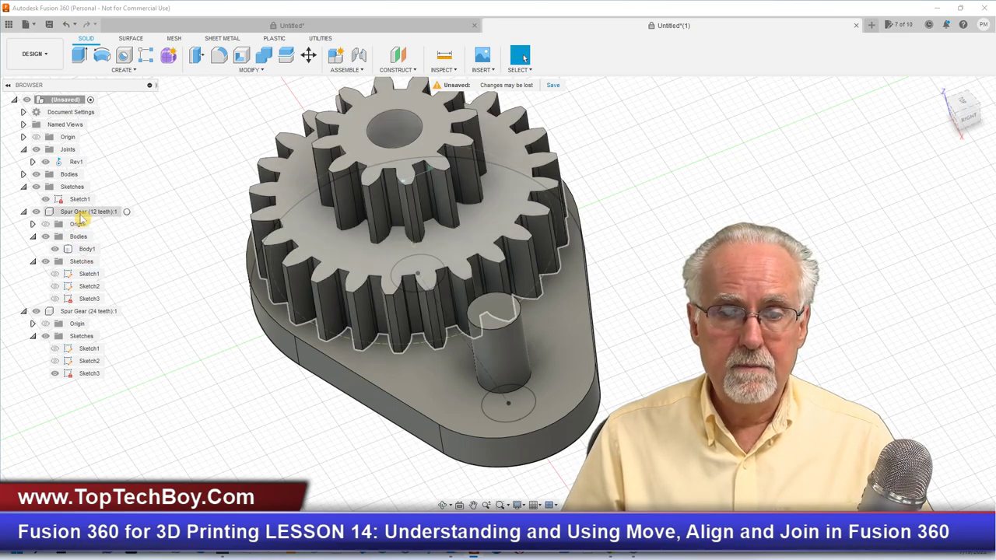
click(54, 249)
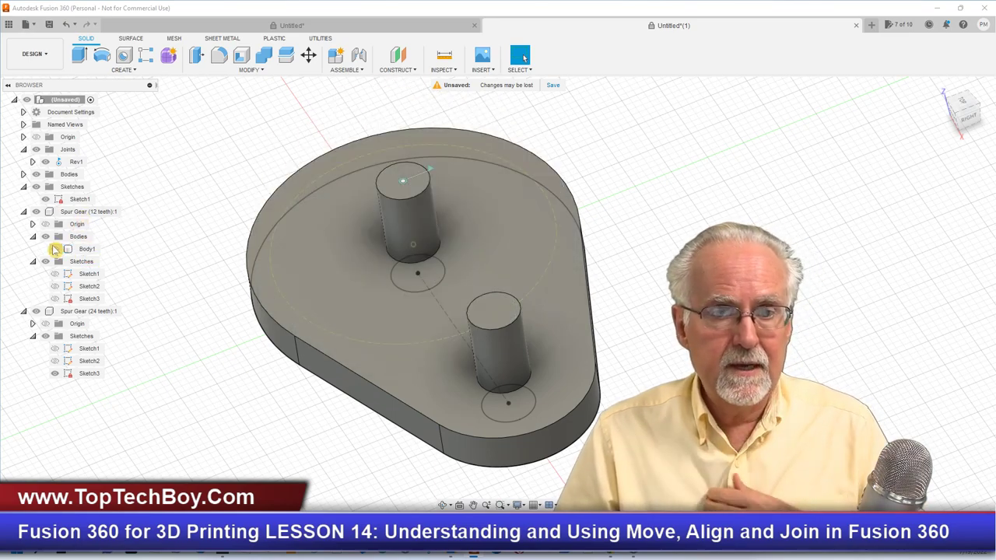
click(55, 249)
click(55, 249)
click(54, 249)
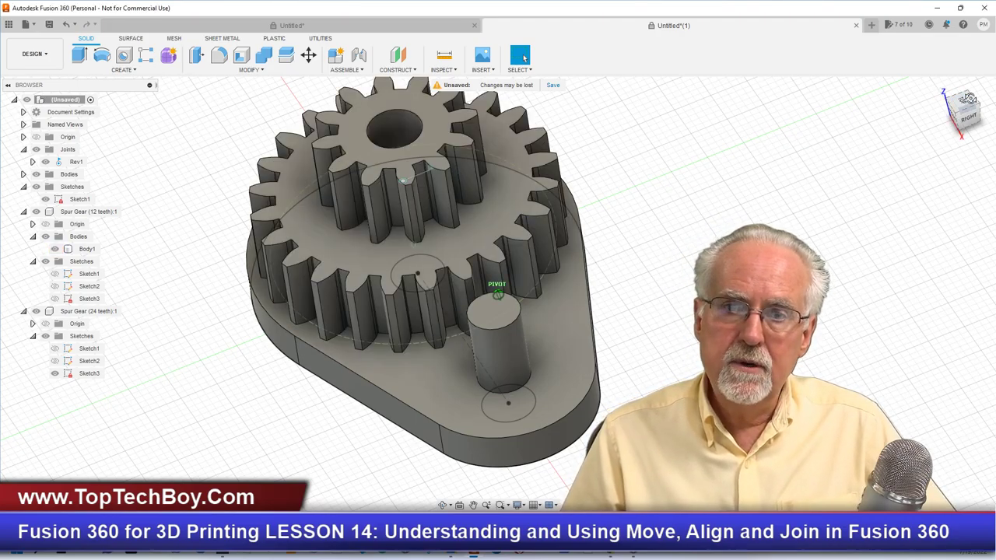
Orbit the model to a top-down view of the small gear's centre hole.
click(958, 101)
mouse_move(497, 280)
shift+middle_down()
mouse_move(498, 257)
mouse_move(521, 288)
mouse_move(513, 265)
mouse_move(515, 290)
shift+middle_up()
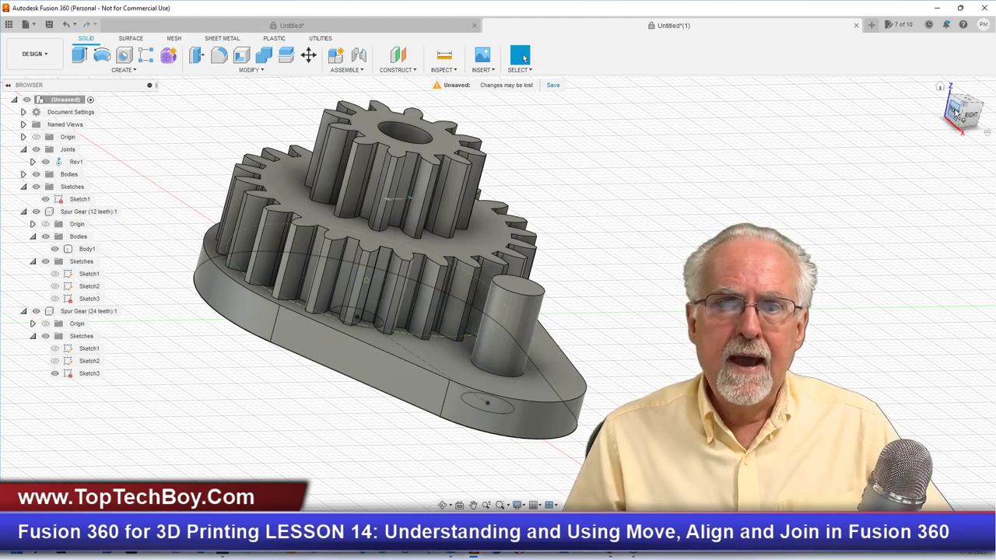
drag(956, 112, 951, 151)
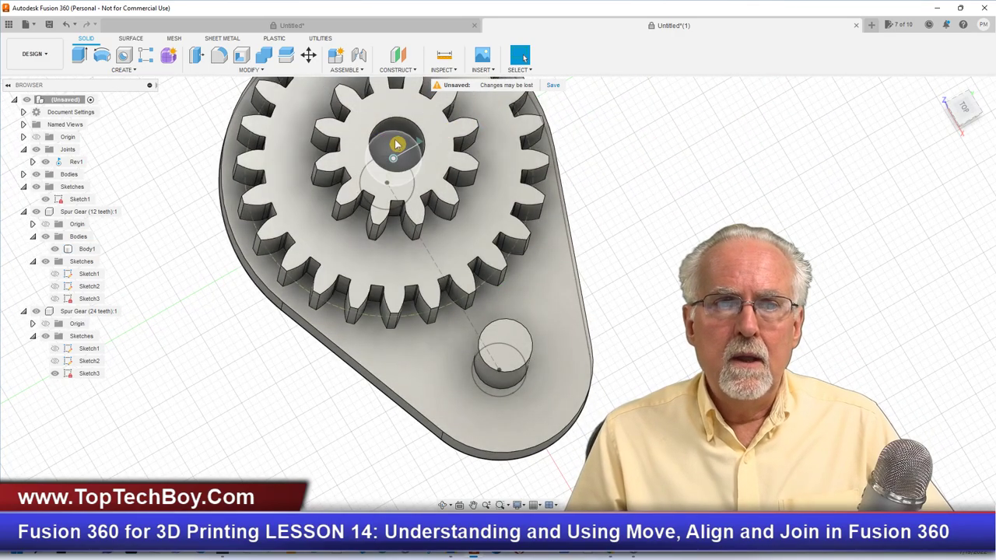
Extrude the hub circle 12 mm as a Join to plug the bore, then go to the home view.
key(e)
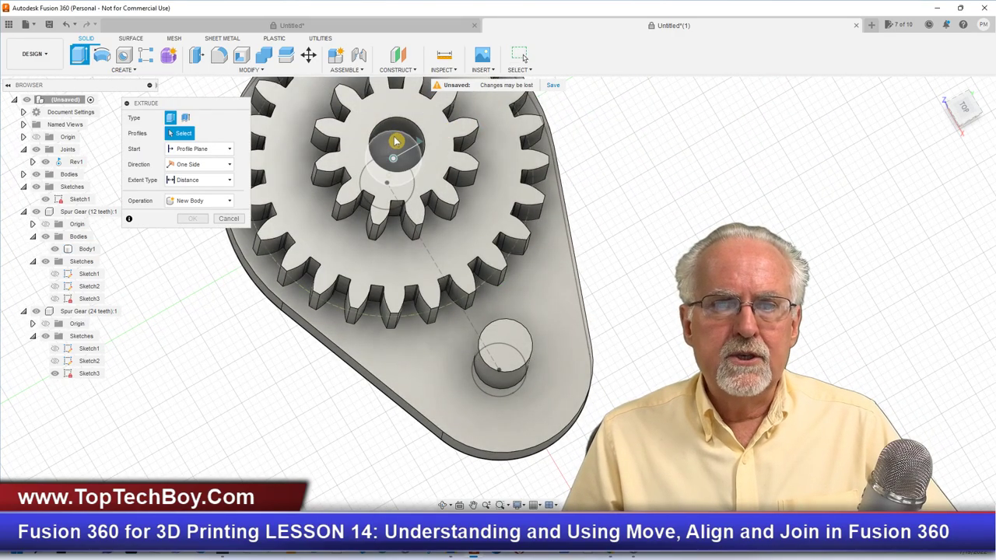
click(396, 141)
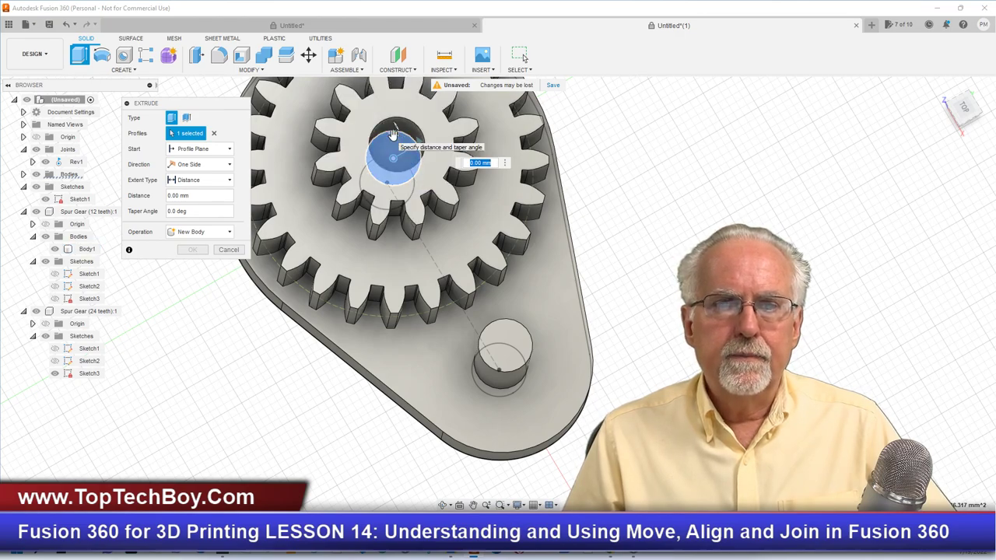
drag(393, 134, 444, 189)
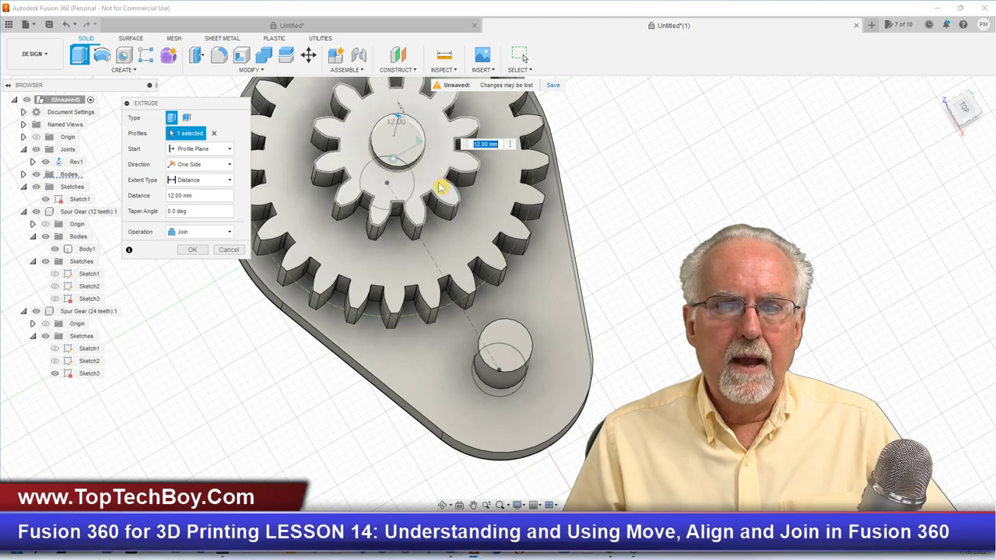
click(192, 250)
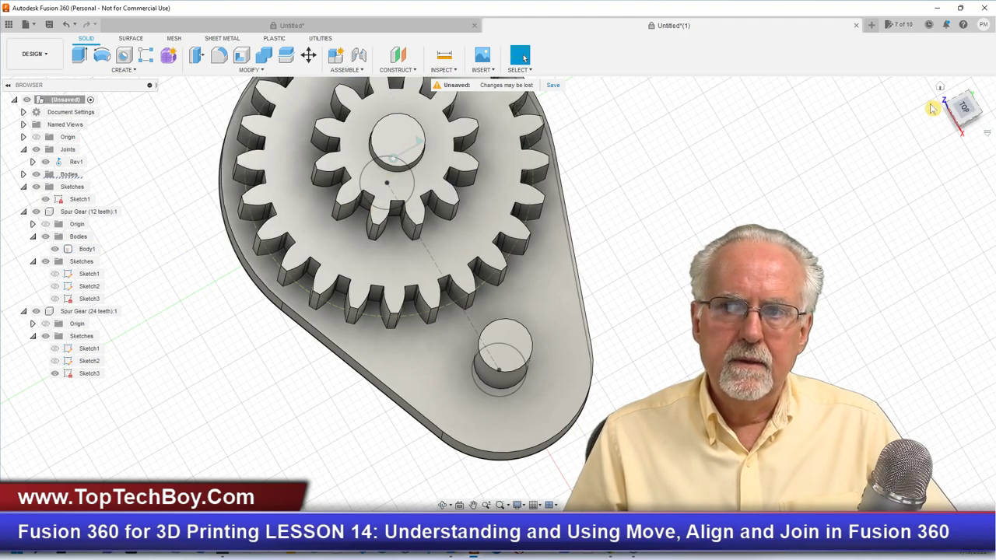
click(941, 88)
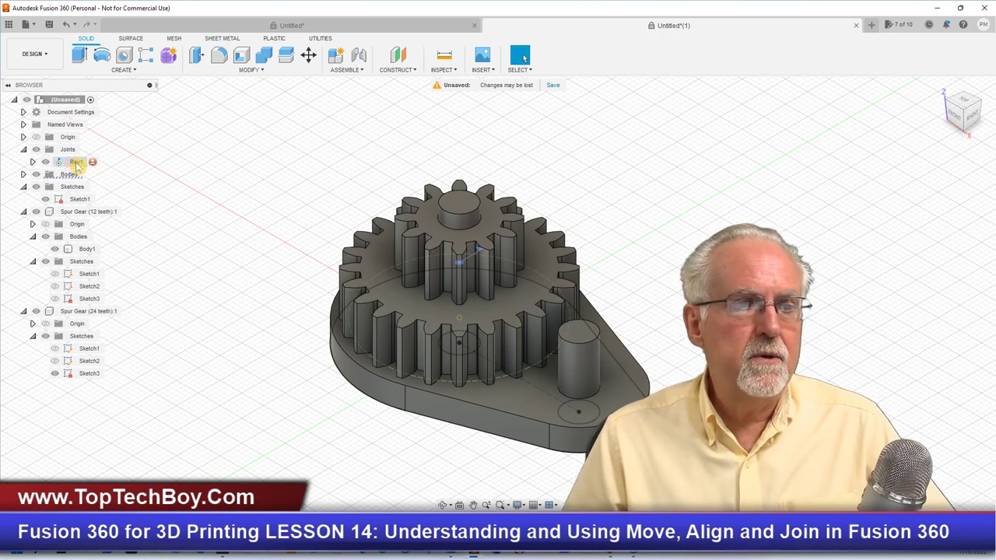
Animate the Rev1 joint to preview its motion, then delete Rev1.
right_click(77, 165)
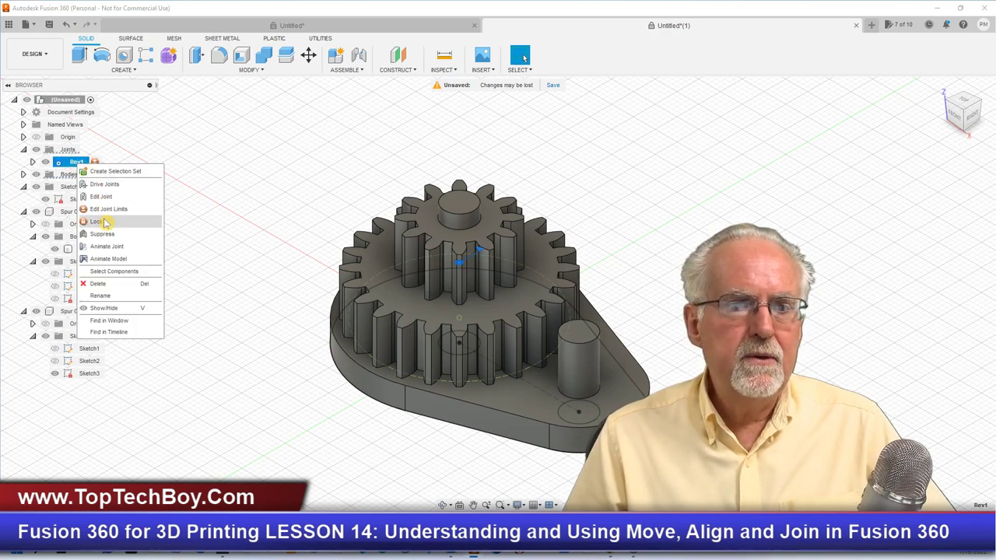
click(120, 260)
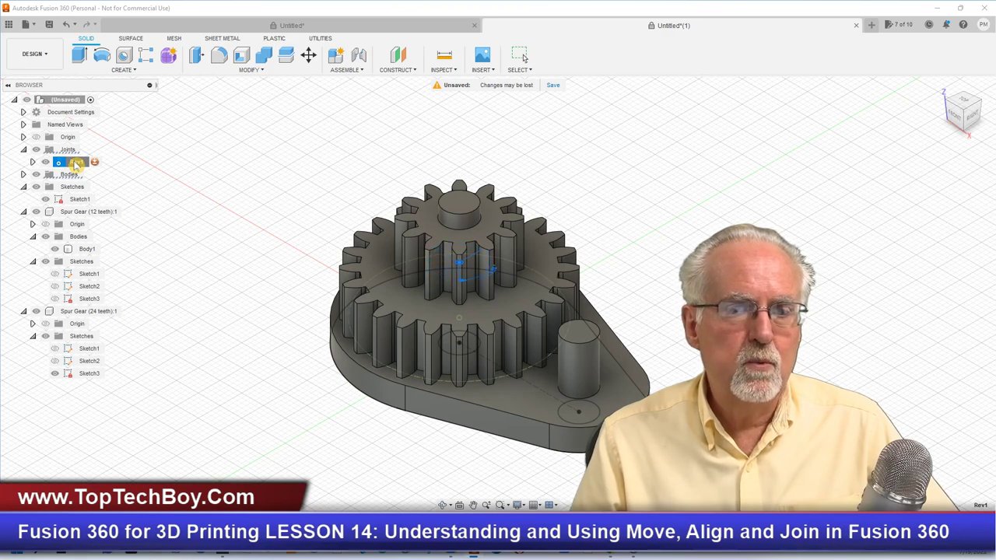
key(Escape)
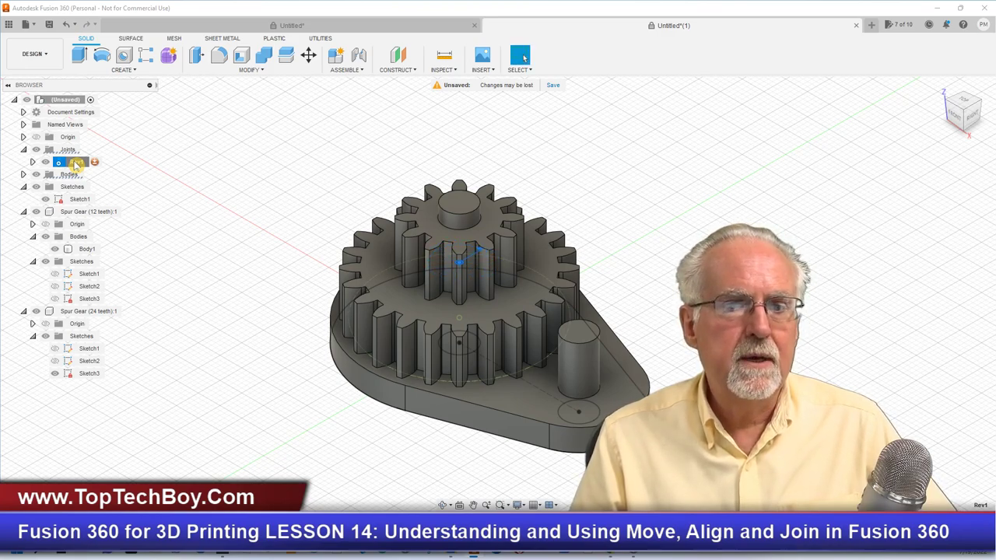
right_click(76, 163)
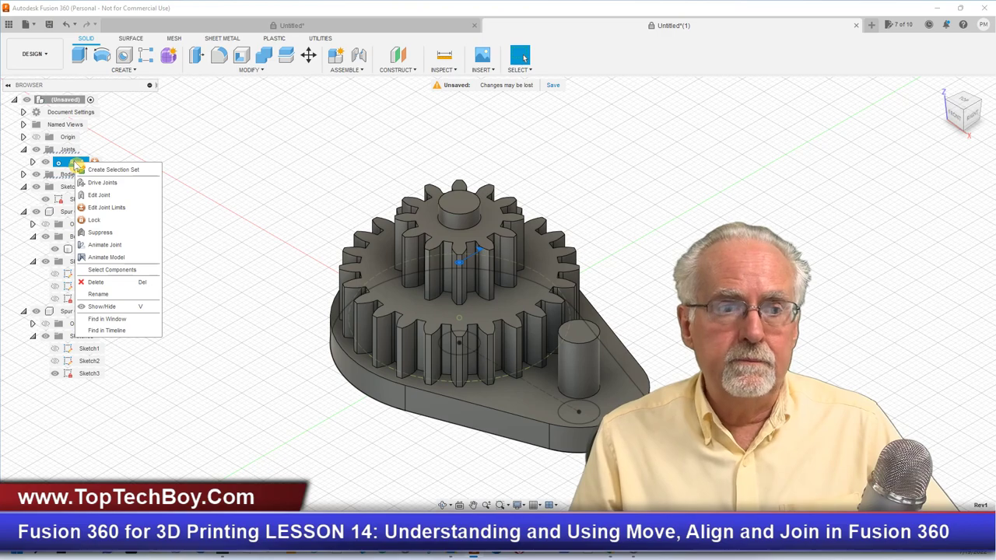
click(108, 281)
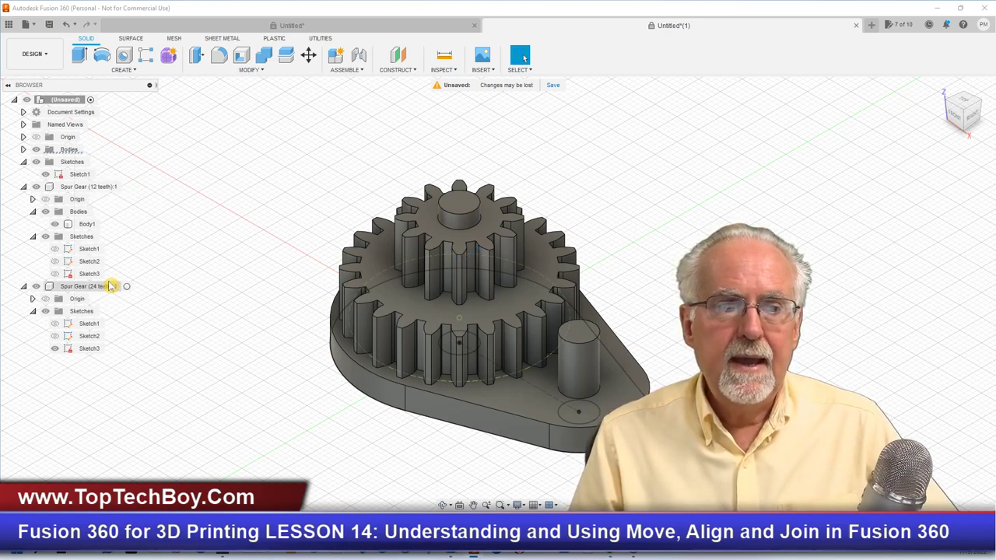
Add revolute as-built joint Rev4 between the 12-tooth gear and base, pivoting at the hub centre.
click(362, 70)
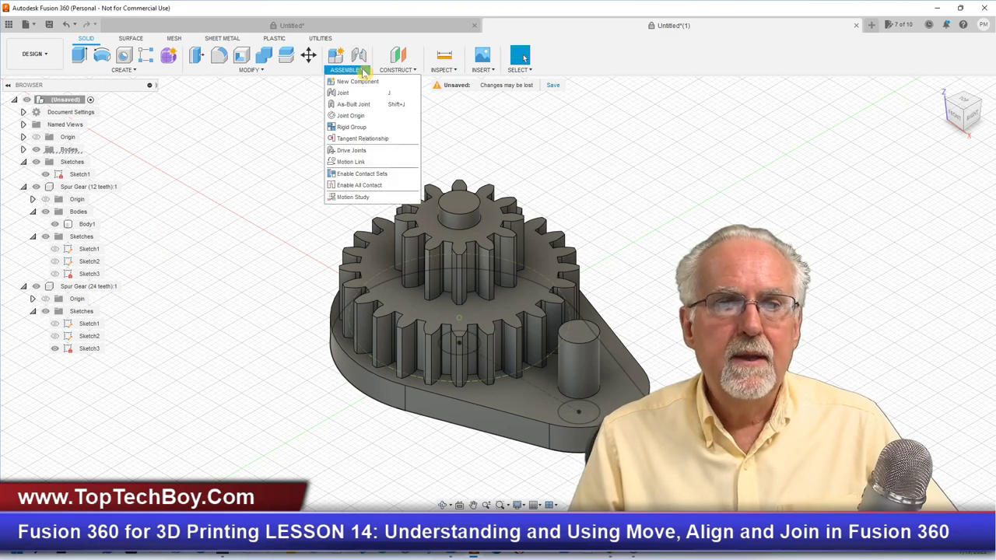
click(350, 104)
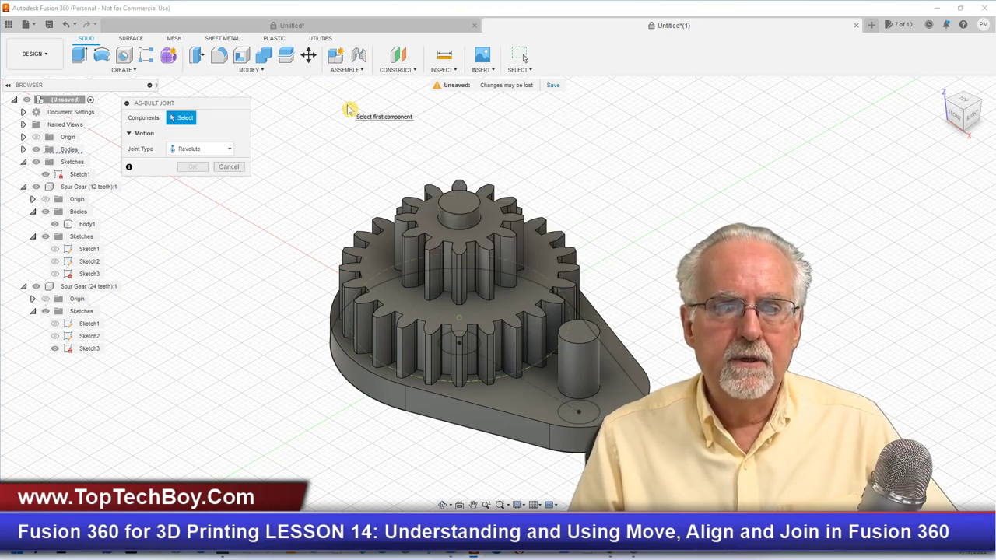
click(388, 261)
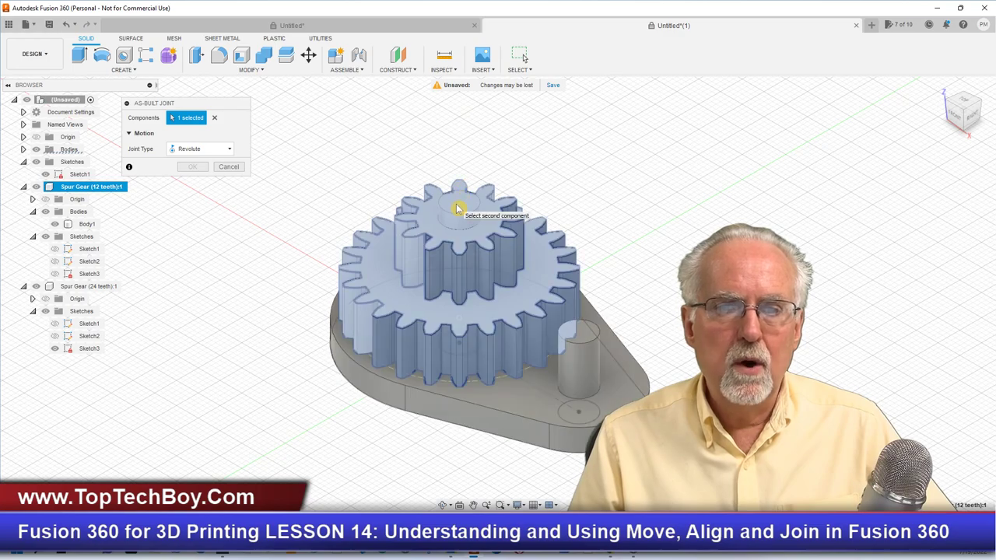
click(510, 397)
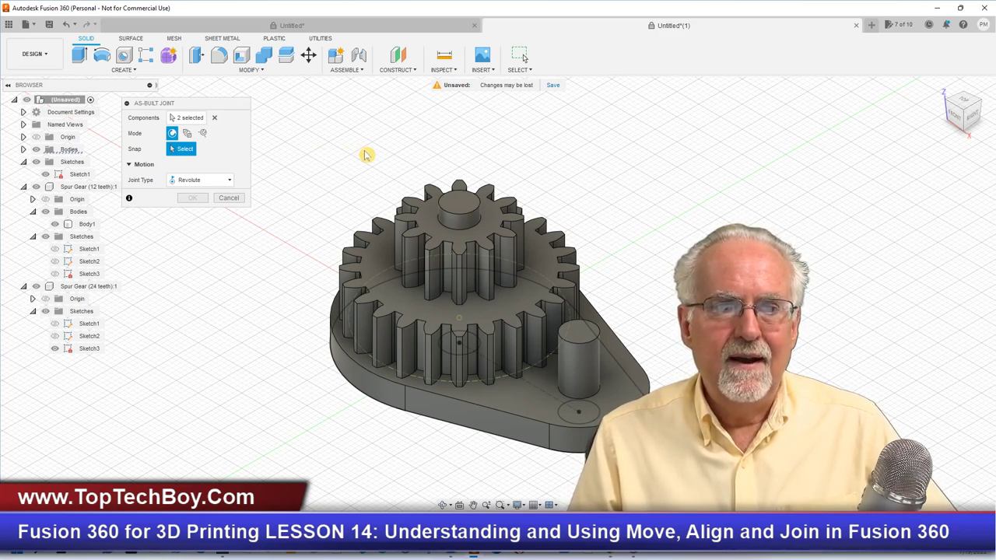
click(462, 204)
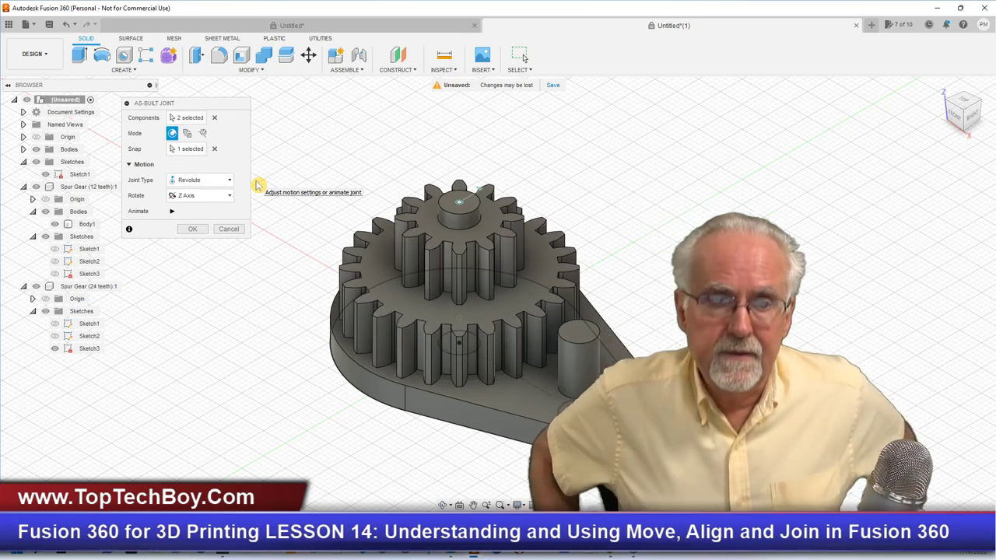
click(193, 229)
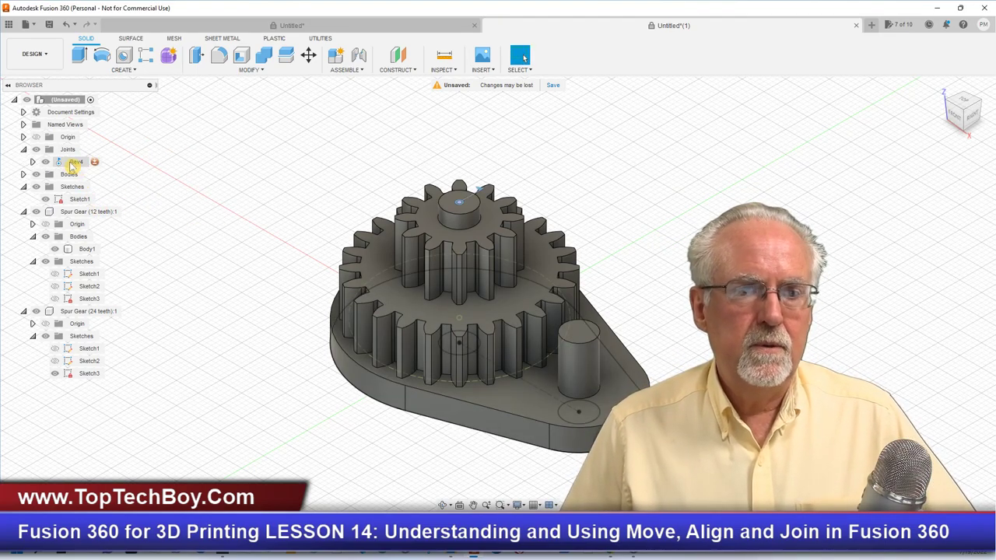
right_click(74, 165)
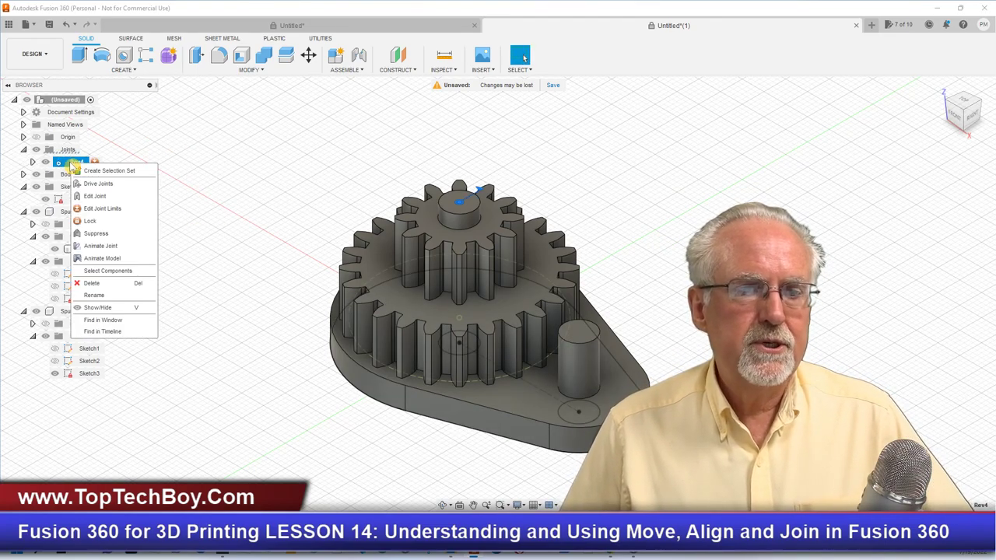
click(88, 245)
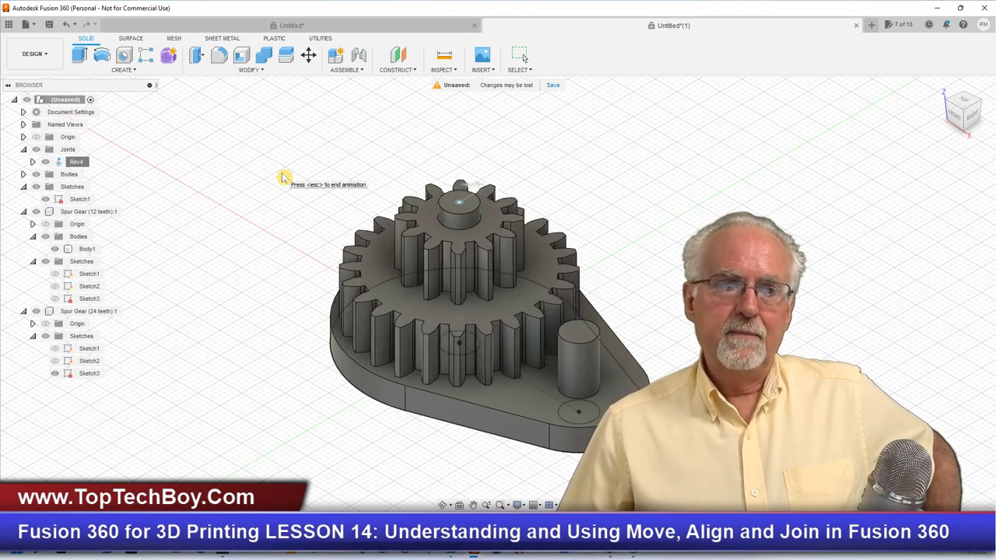
key(Escape)
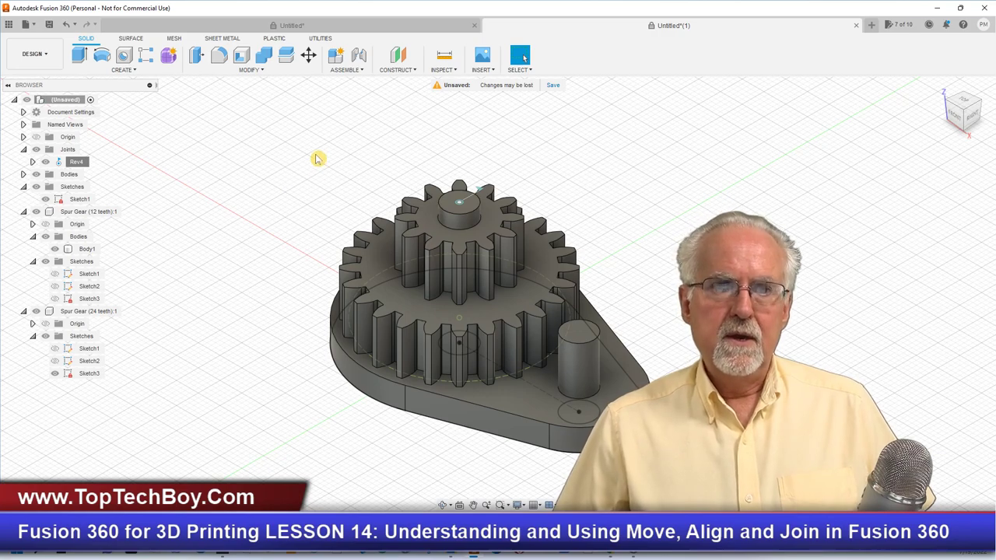
Switch to the other Untitled* design holding the multi-level gear train.
click(314, 28)
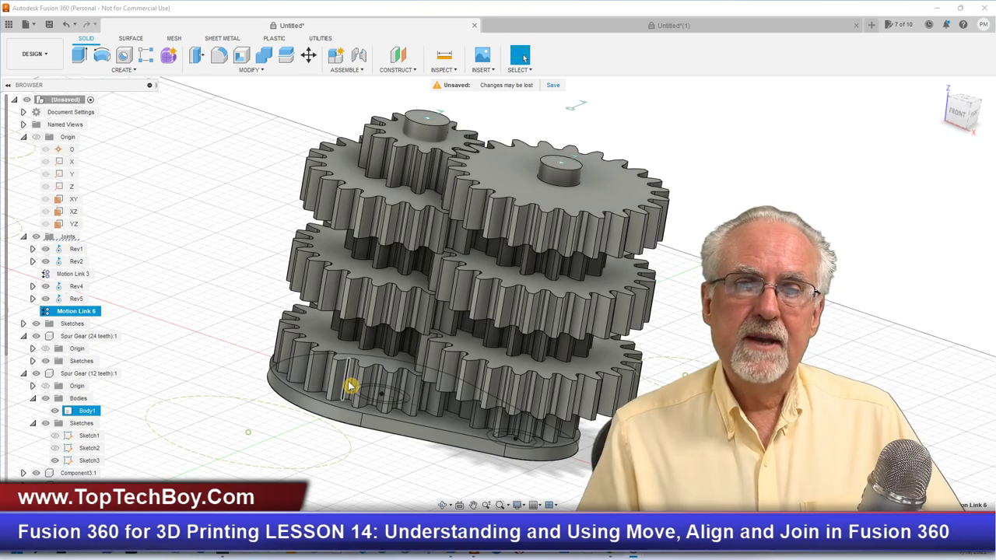
Deselect Body1 in the finished gear train with Rev5 and Motion Link 6.
key(Escape)
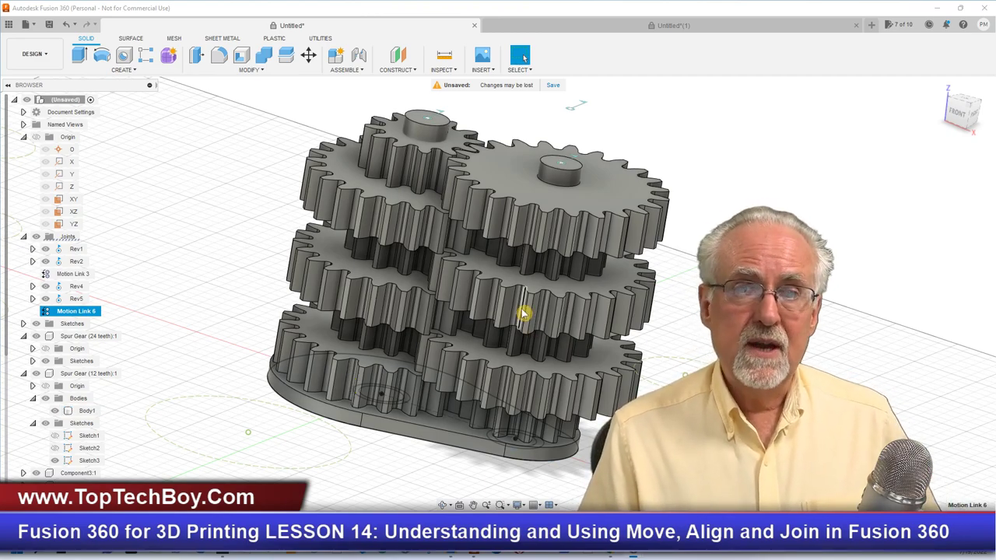